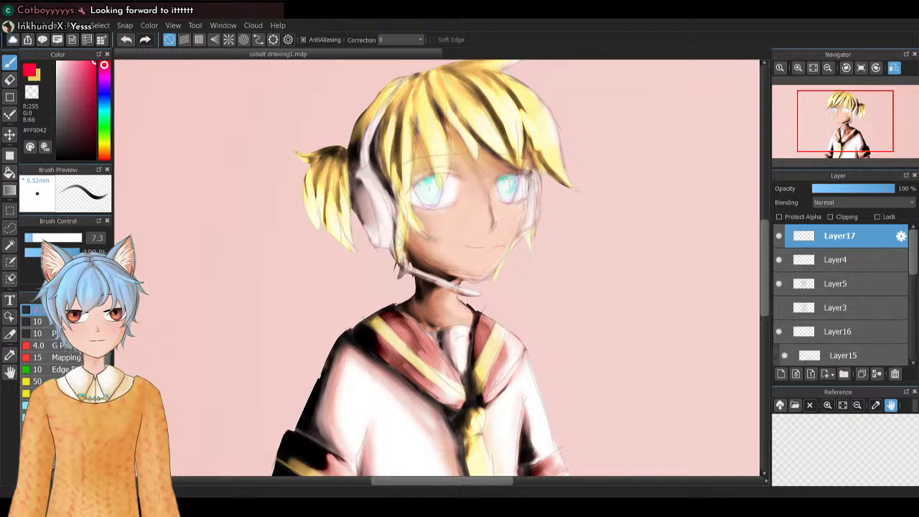
# Paint red guide strokes on Layer17 along the far side of the face down to the chin and along the nose
pyautogui.moveTo(532, 170)
pyautogui.mouseDown()
pyautogui.moveTo(520, 246)
pyautogui.moveTo(486, 280)
pyautogui.mouseUp()
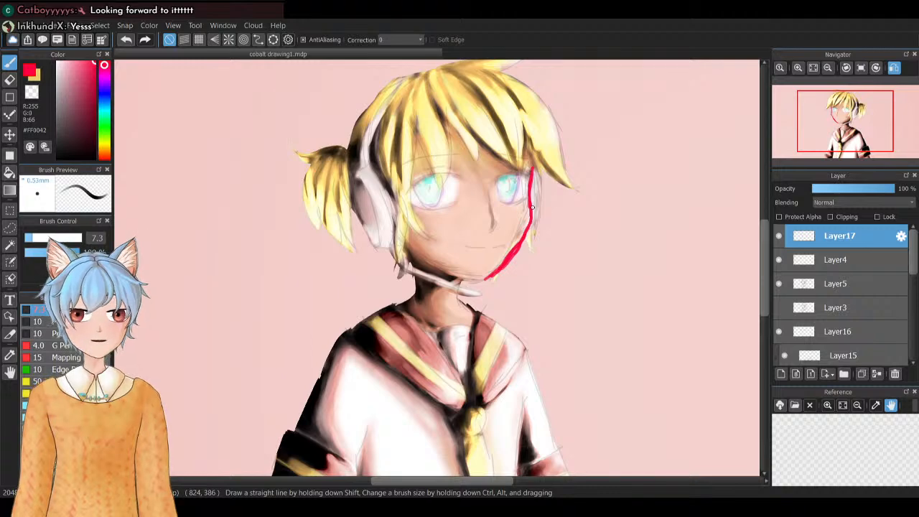
pyautogui.click(778, 236)
pyautogui.click(778, 235)
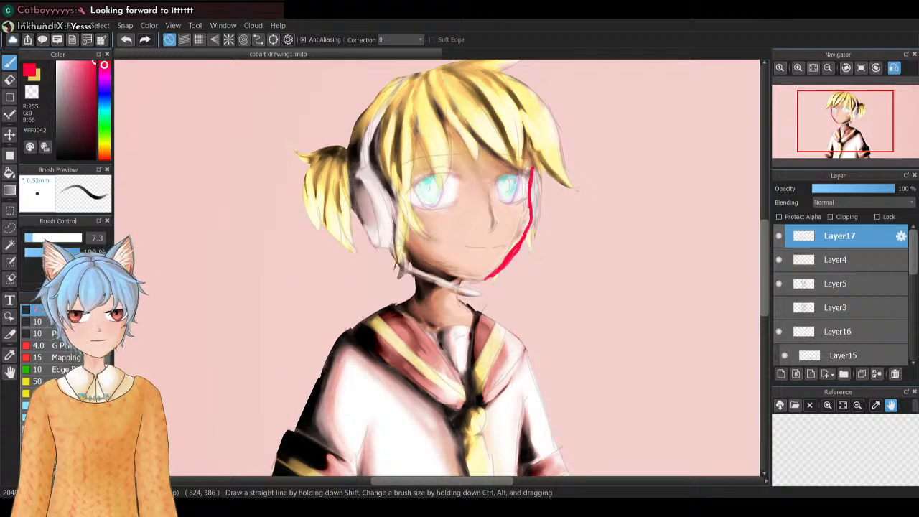
pyautogui.moveTo(498, 222); pyautogui.dragTo(492, 199)
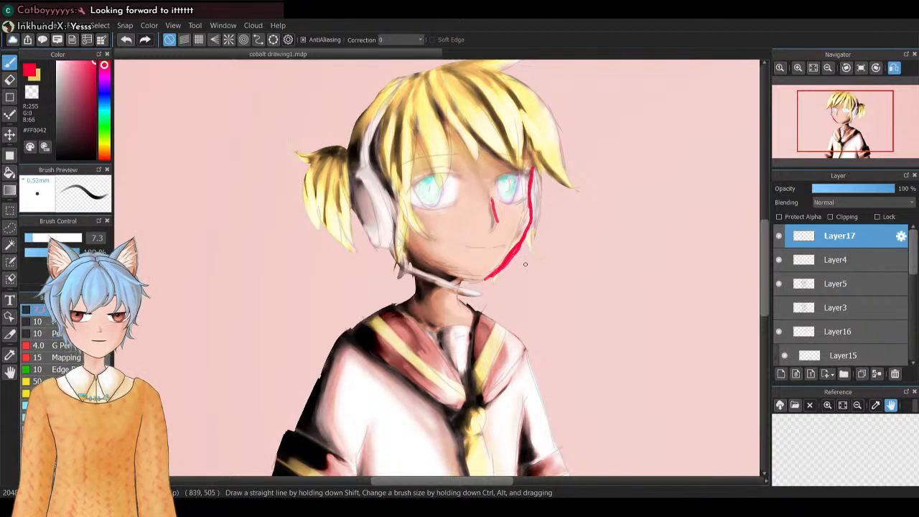
pyautogui.moveTo(492, 231); pyautogui.dragTo(498, 222)
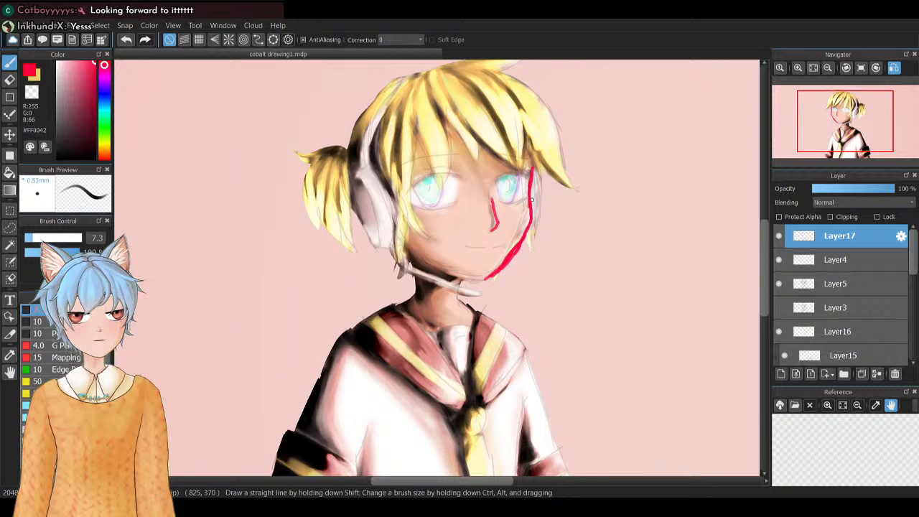
# Reduce Layer5's opacity to 6% and fade the red guide strokes by lowering Layer17's opacity
pyautogui.click(803, 282)
pyautogui.click(780, 284)
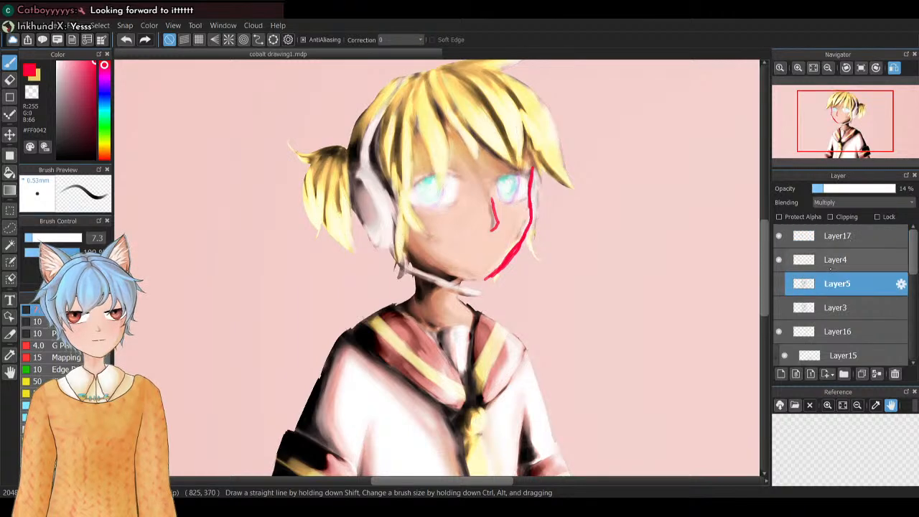
pyautogui.click(779, 283)
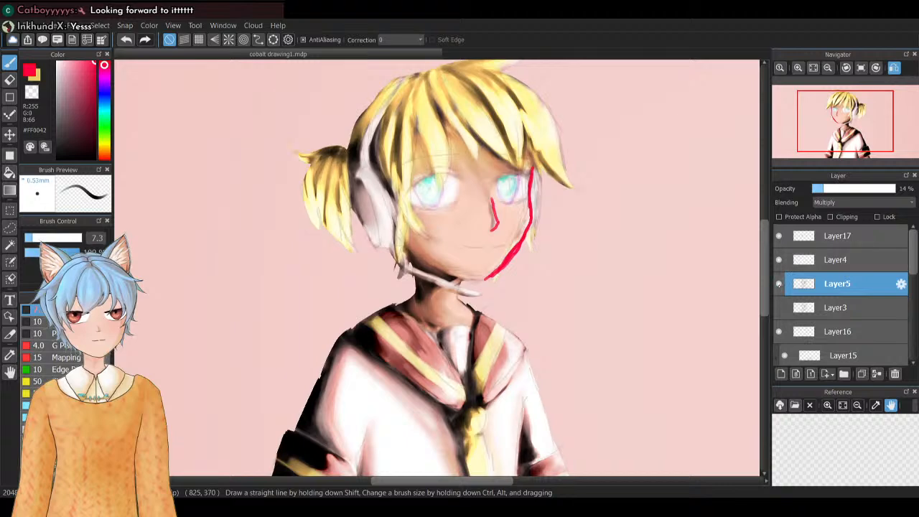
pyautogui.click(815, 189)
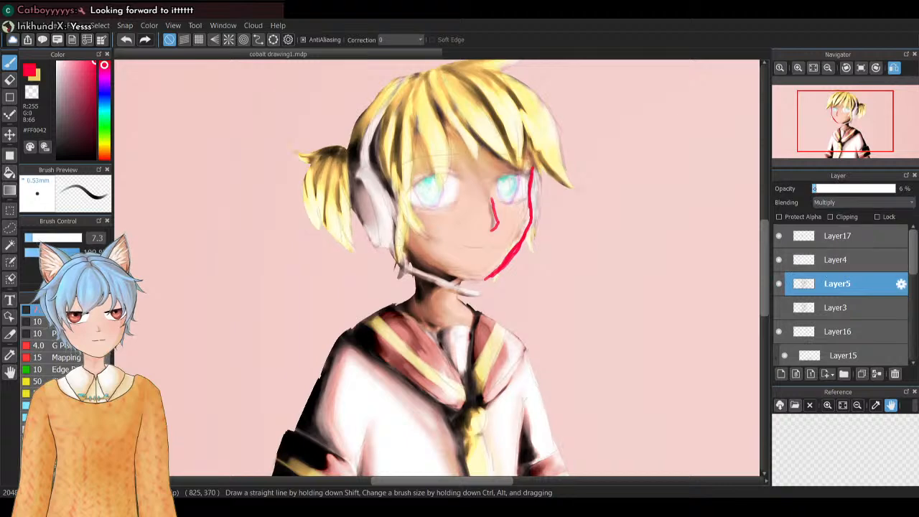
pyautogui.click(826, 237)
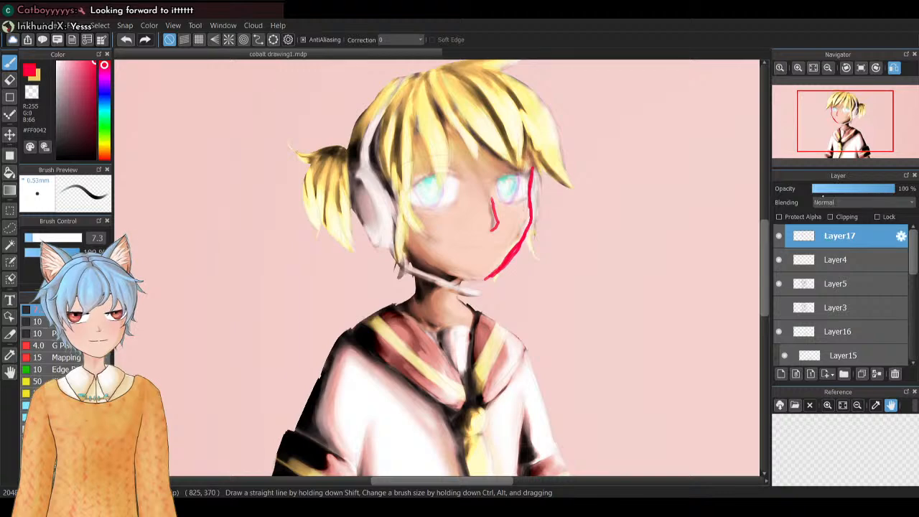
pyautogui.moveTo(816, 189); pyautogui.dragTo(823, 189)
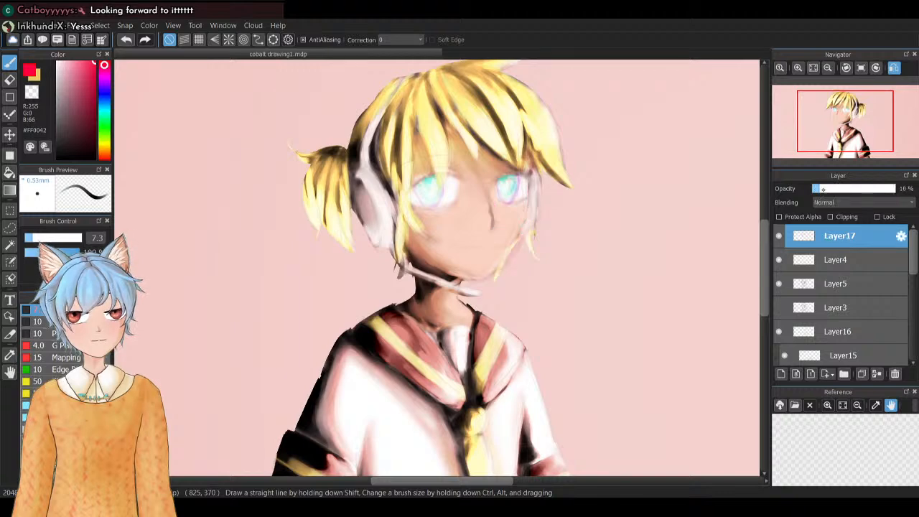
# Add a new layer above Layer17 and prepare a black (#000000) pen brush at size 5.8 for inking the head
pyautogui.click(780, 374)
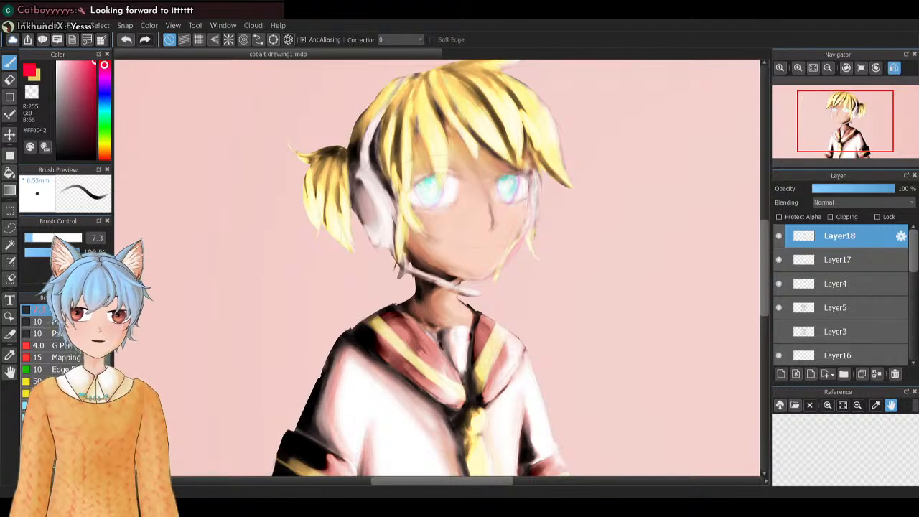
pyautogui.click(57, 157)
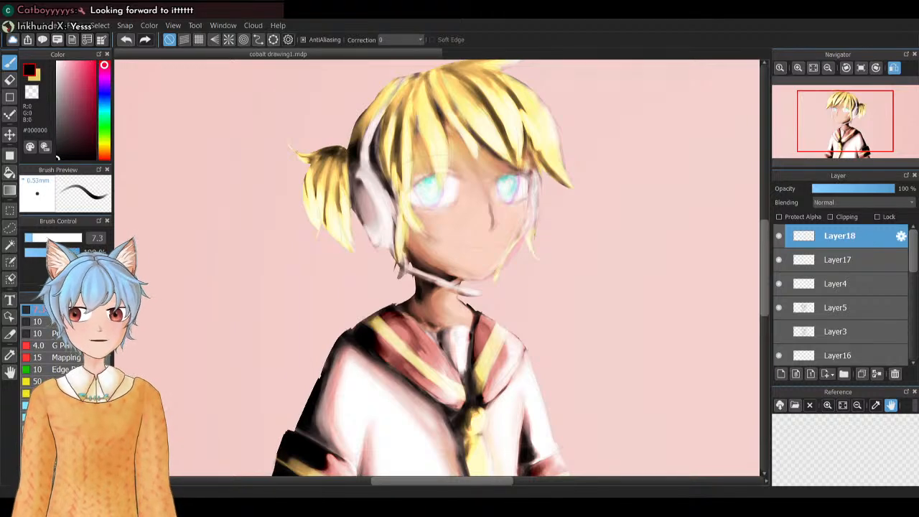
pyautogui.click(37, 321)
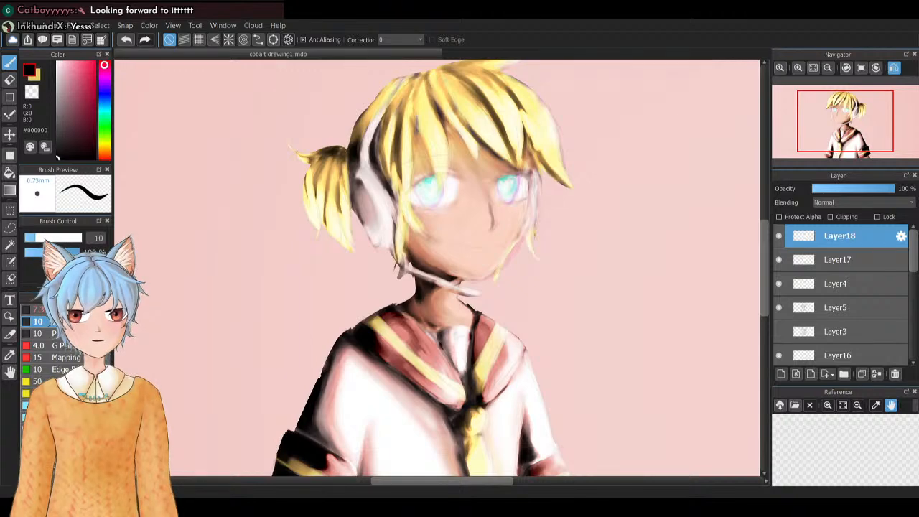
pyautogui.click(813, 67)
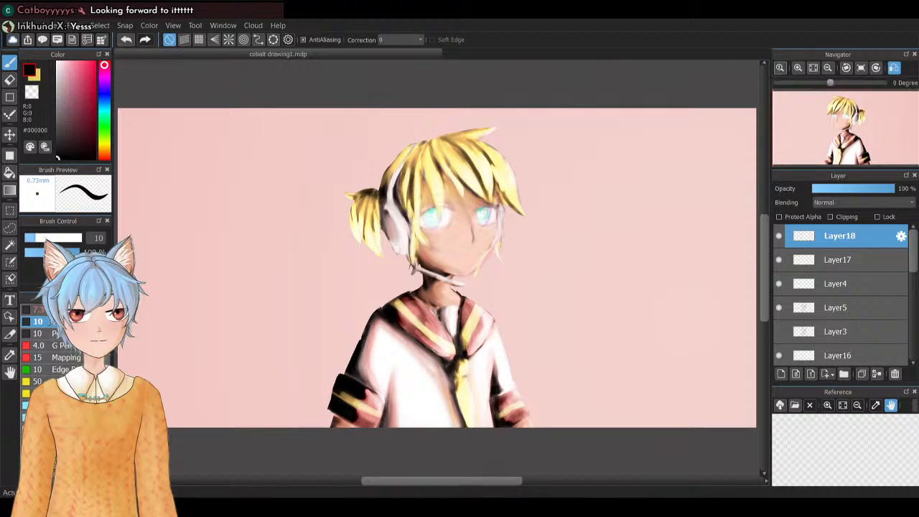
pyautogui.click(797, 68)
pyautogui.click(797, 68)
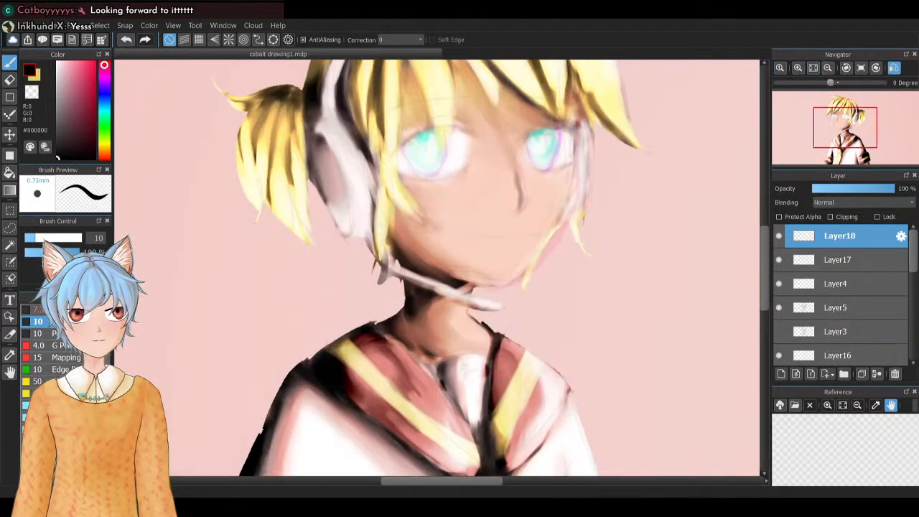
pyautogui.moveTo(846, 133); pyautogui.dragTo(840, 114)
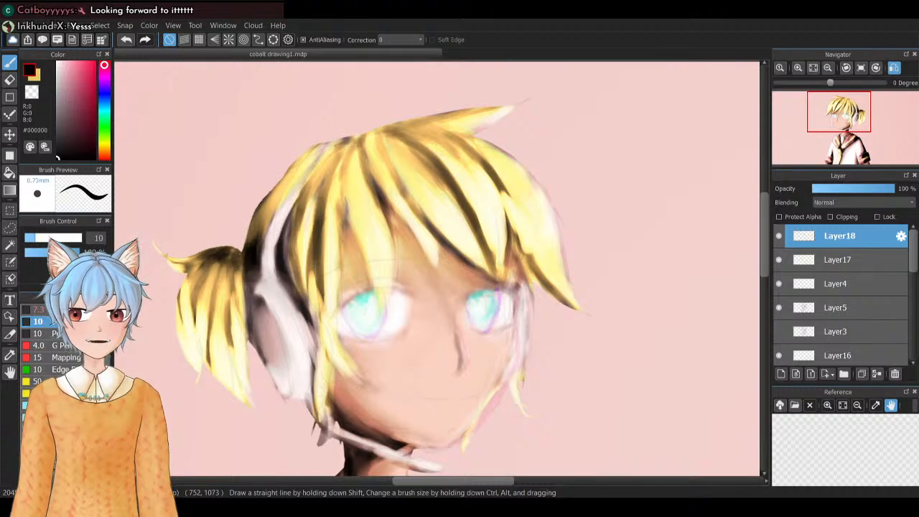
pyautogui.press('[')
pyautogui.press('[')
pyautogui.press('[')
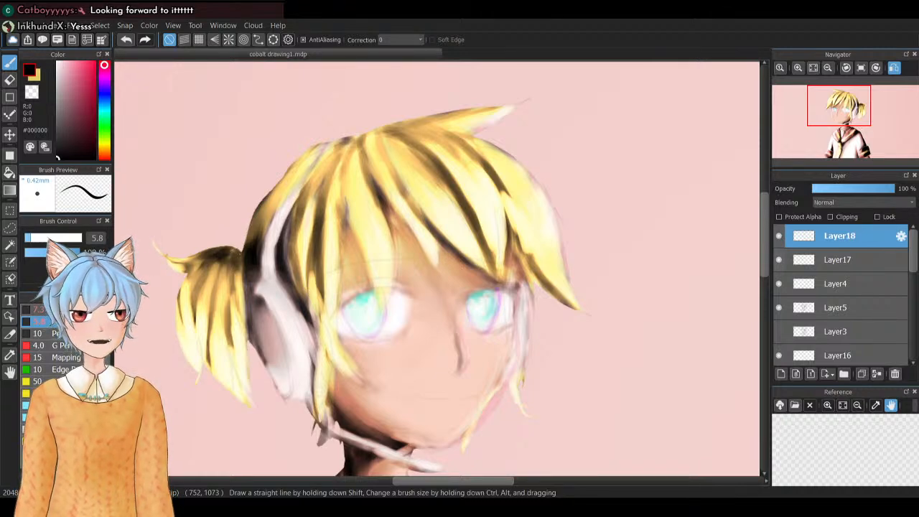
pyautogui.moveTo(841, 113)
pyautogui.mouseDown()
pyautogui.moveTo(852, 113)
pyautogui.moveTo(848, 120)
pyautogui.mouseUp()
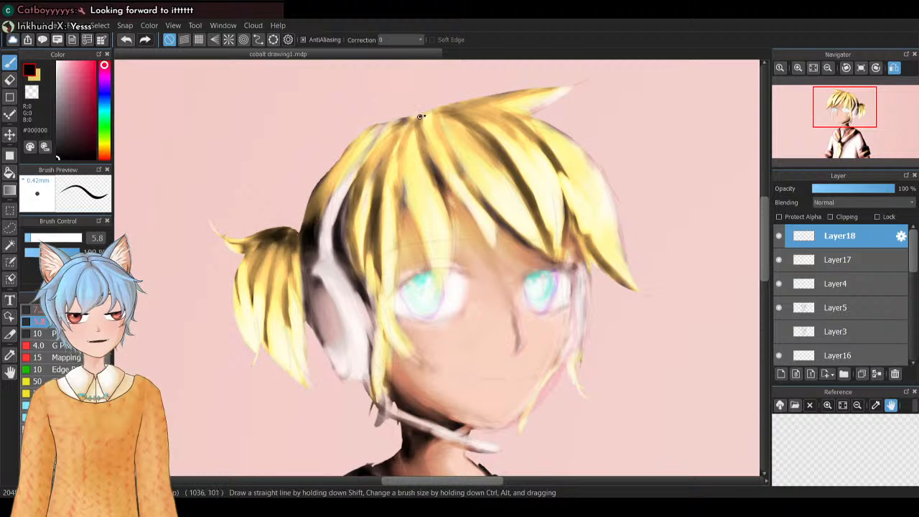
# Set the pen to size 2.6 with stroke correction 10 and try inking the upper edge of the top hair tuft
pyautogui.moveTo(419, 115); pyautogui.dragTo(588, 75)
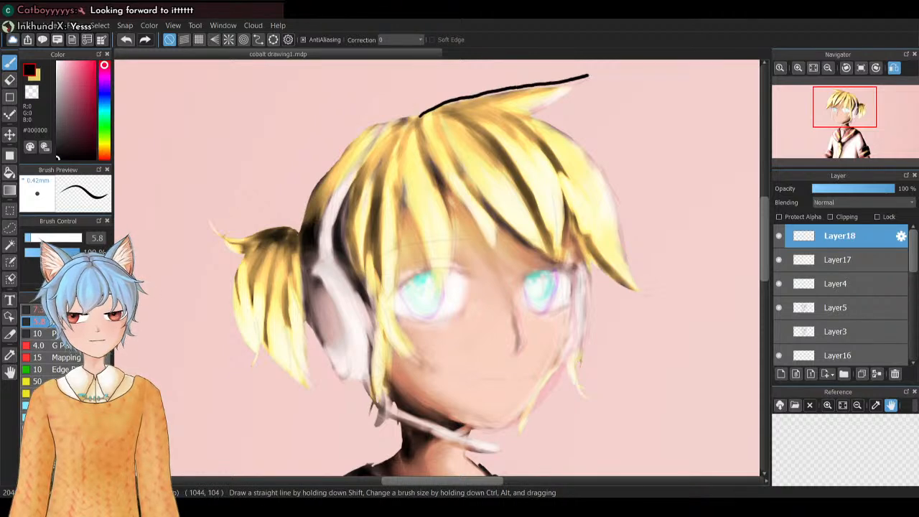
pyautogui.hotkey('ctrl', 'z')
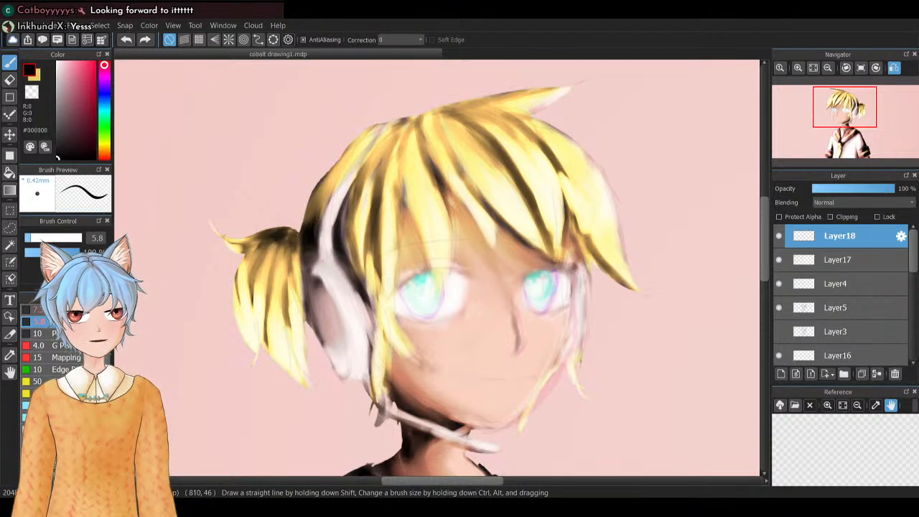
pyautogui.click(29, 238)
pyautogui.moveTo(28, 238); pyautogui.dragTo(26, 238)
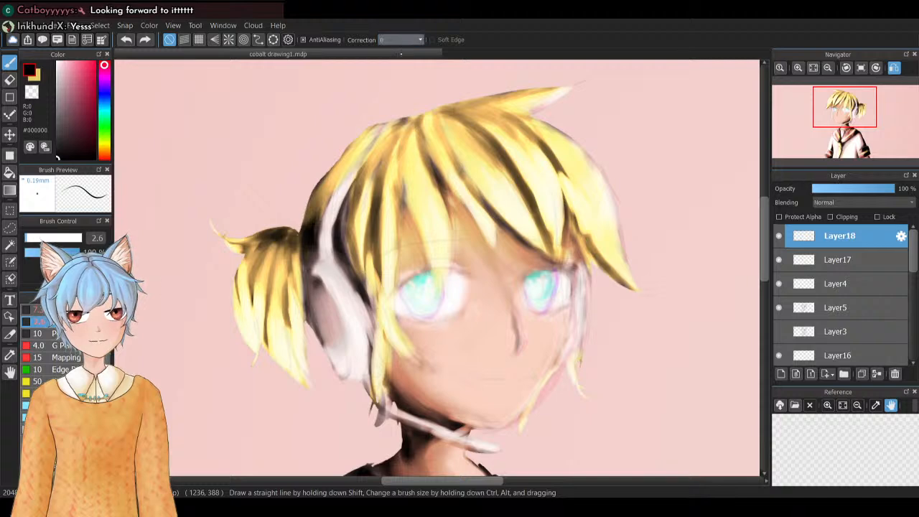
pyautogui.click(392, 128)
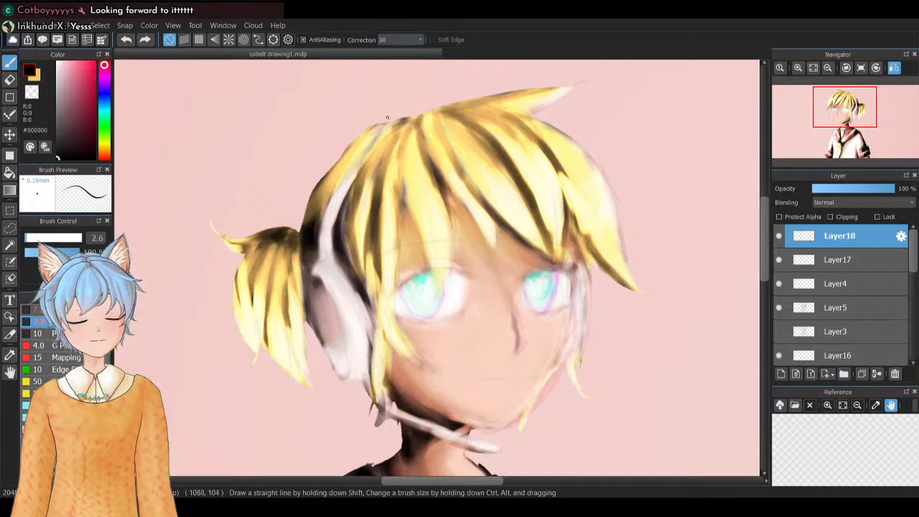
pyautogui.moveTo(583, 79); pyautogui.dragTo(422, 113)
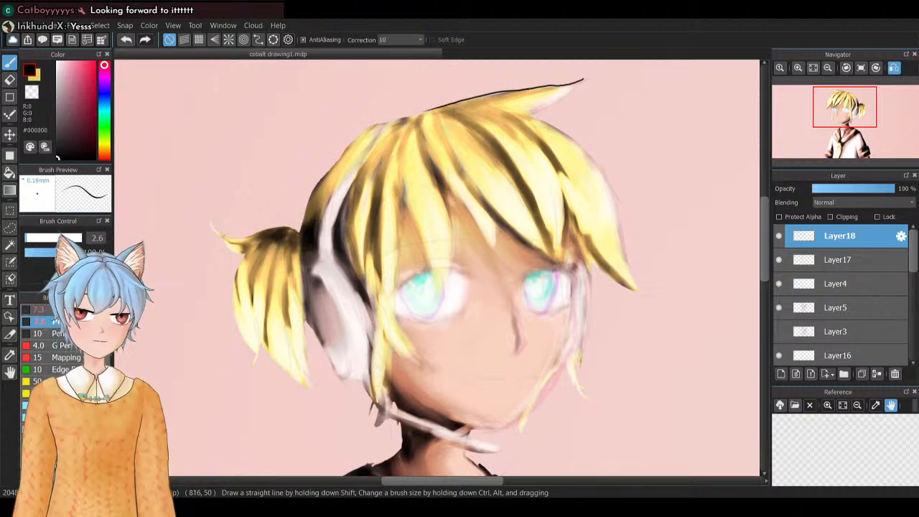
pyautogui.hotkey('ctrl', 'z')
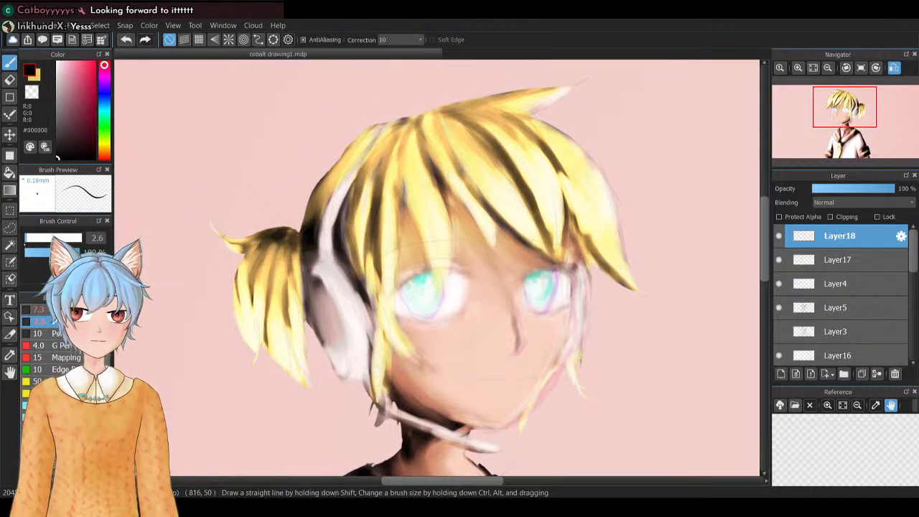
# Widen the colour and brush panels, and switch to the G Pen at size 1.7
pyautogui.moveTo(114, 266); pyautogui.dragTo(158, 265)
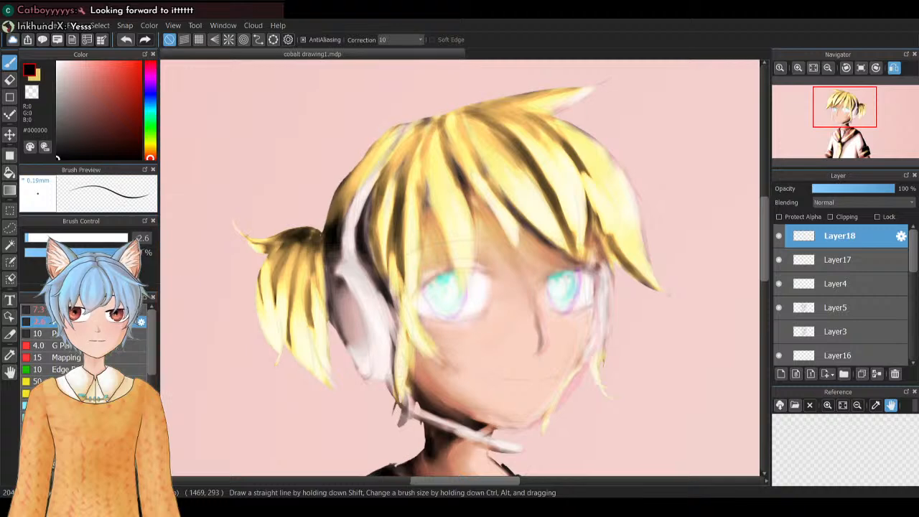
pyautogui.click(26, 237)
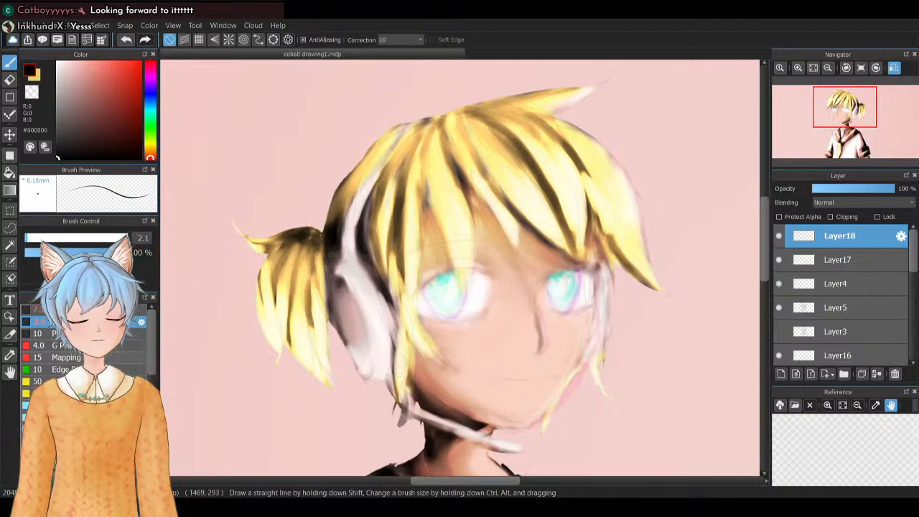
pyautogui.click(72, 345)
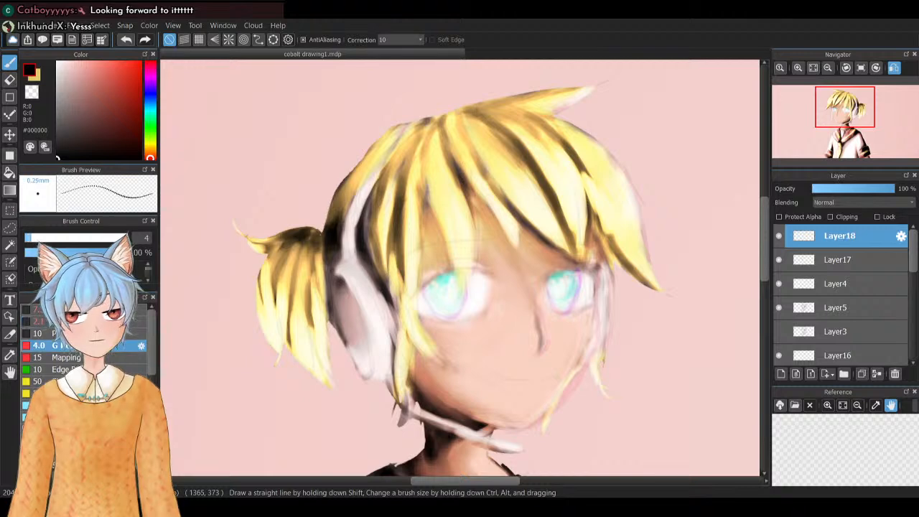
pyautogui.click(28, 237)
pyautogui.moveTo(27, 237); pyautogui.dragTo(25, 237)
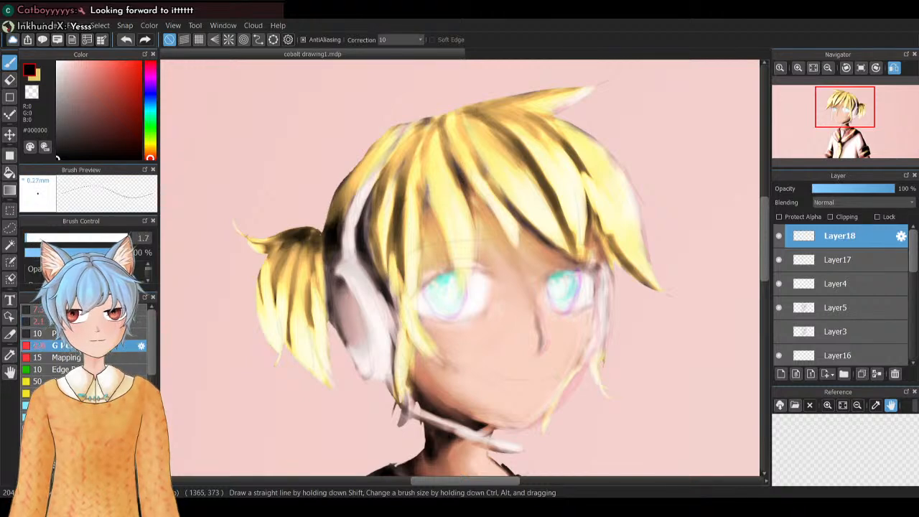
# Try to ink the upper edge of the top hair tuft with the thin G Pen
pyautogui.moveTo(442, 117)
pyautogui.mouseDown()
pyautogui.moveTo(595, 82)
pyautogui.moveTo(485, 101)
pyautogui.mouseUp()
pyautogui.hotkey('ctrl', 'z')
pyautogui.hotkey('ctrl', 'z')
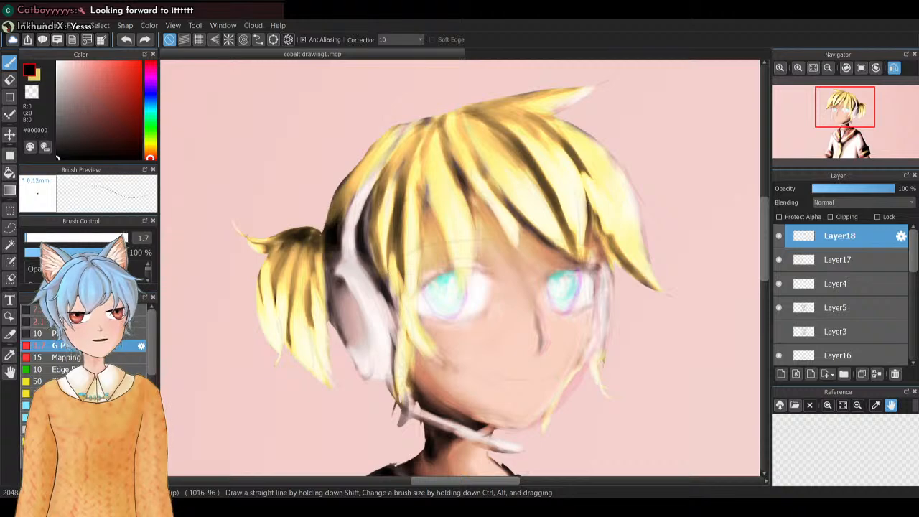
pyautogui.moveTo(450, 115); pyautogui.dragTo(610, 78)
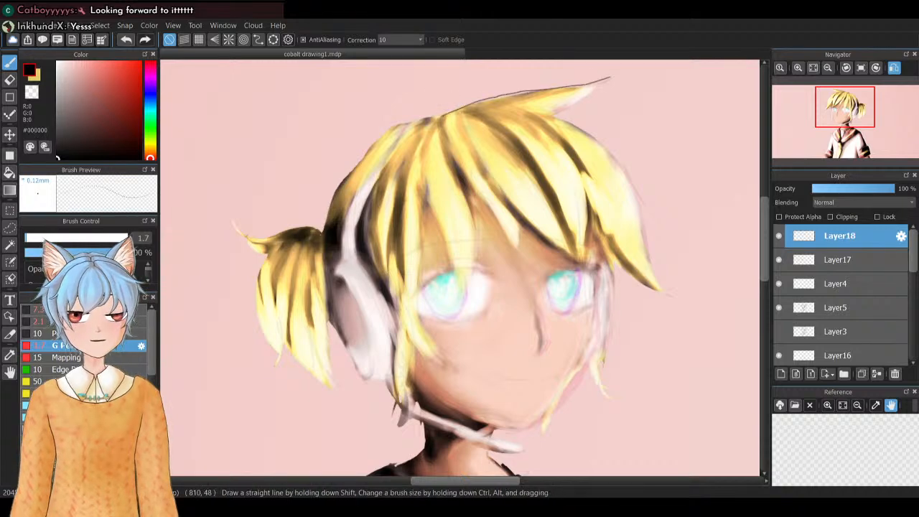
pyautogui.hotkey('ctrl', 'z')
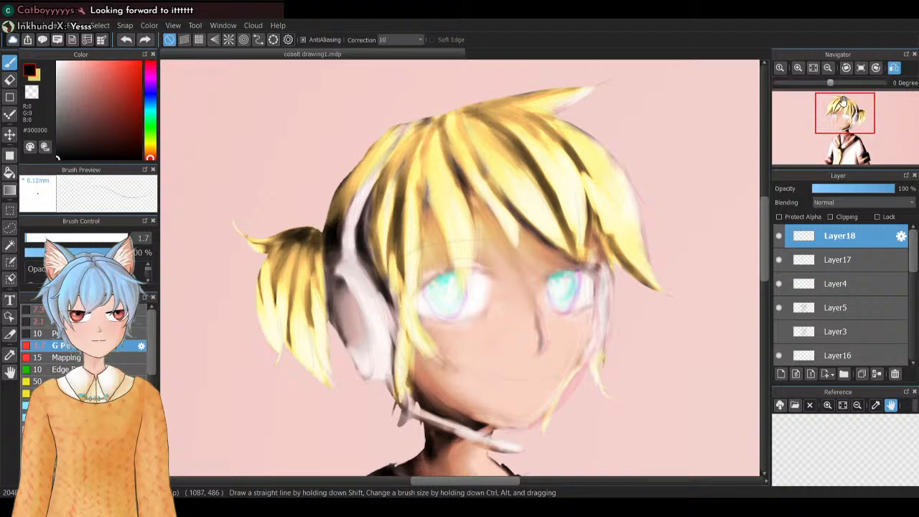
# Ink thin black outlines around the top hair tuft and down the outer front hair lock to its pointed tip
pyautogui.moveTo(845, 114); pyautogui.dragTo(834, 113)
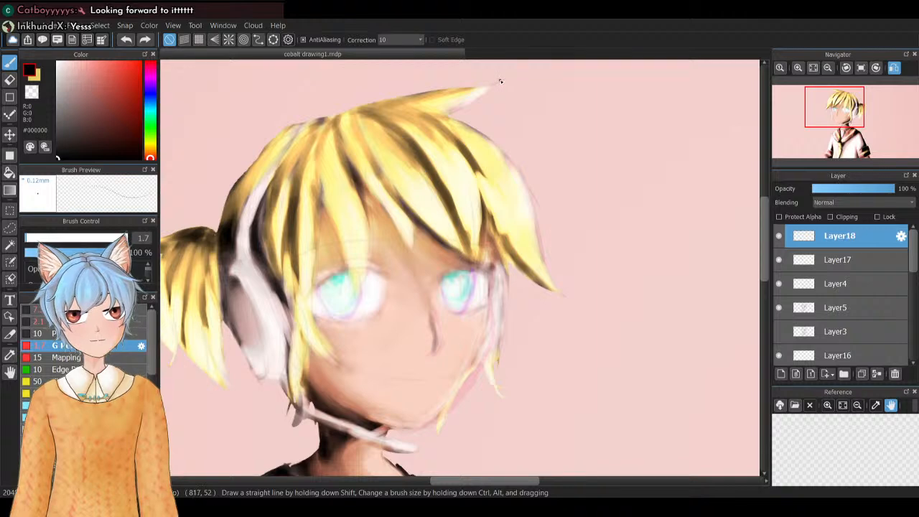
pyautogui.moveTo(500, 80); pyautogui.dragTo(329, 117)
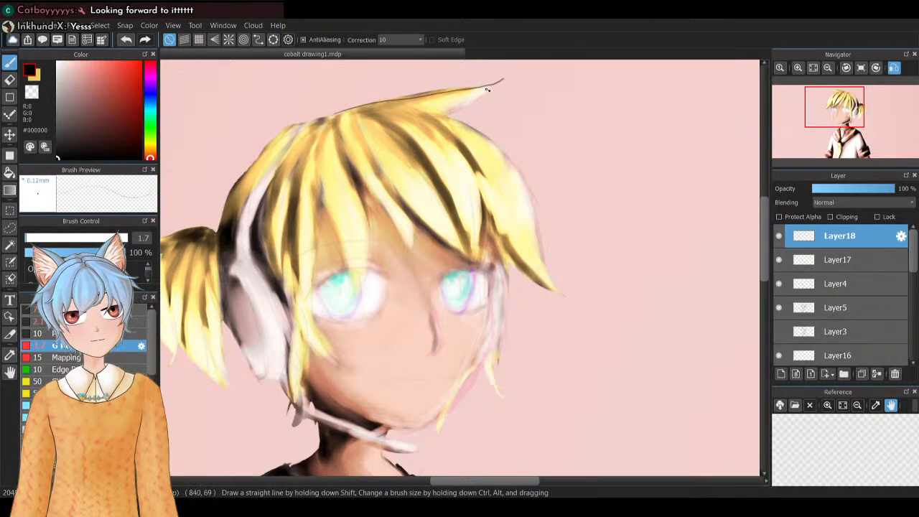
pyautogui.moveTo(502, 76)
pyautogui.mouseDown()
pyautogui.moveTo(445, 115)
pyautogui.moveTo(517, 175)
pyautogui.moveTo(553, 281)
pyautogui.mouseUp()
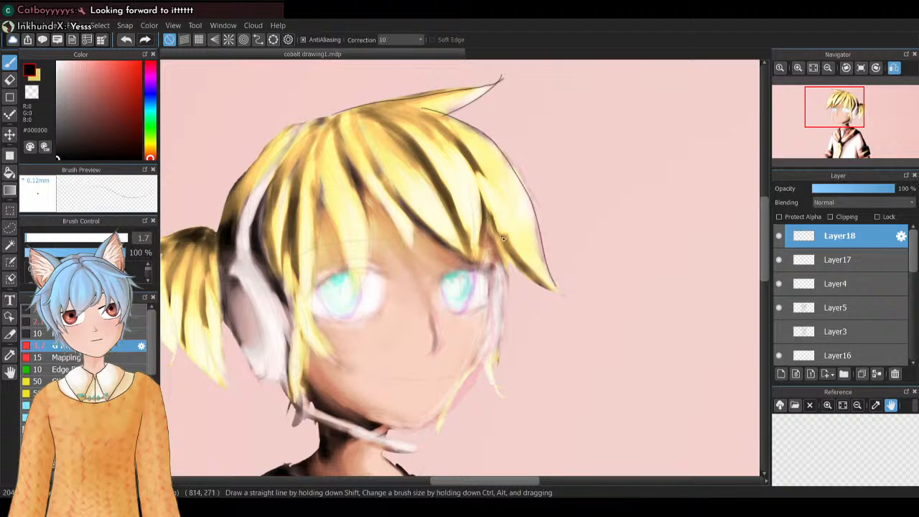
pyautogui.moveTo(496, 239); pyautogui.dragTo(557, 291)
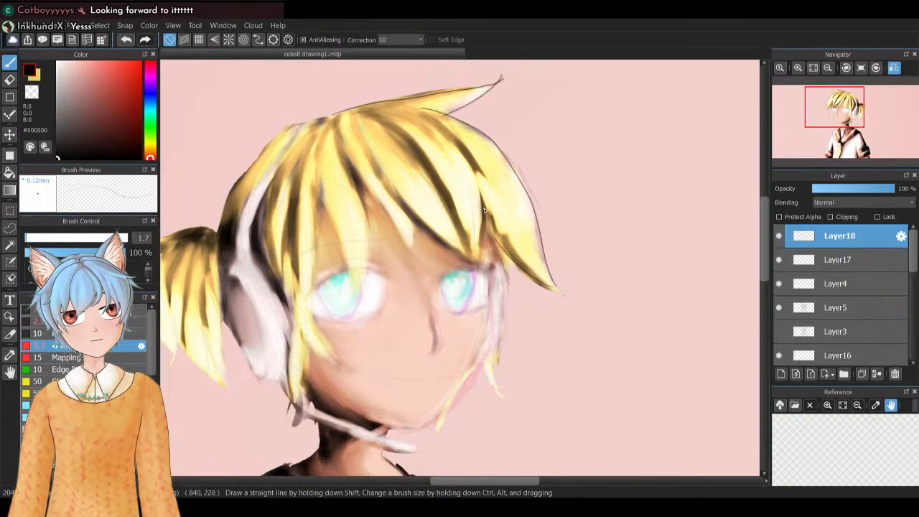
pyautogui.moveTo(488, 193)
pyautogui.mouseDown()
pyautogui.moveTo(484, 267)
pyautogui.moveTo(448, 217)
pyautogui.mouseUp()
pyautogui.hotkey('ctrl', 'z')
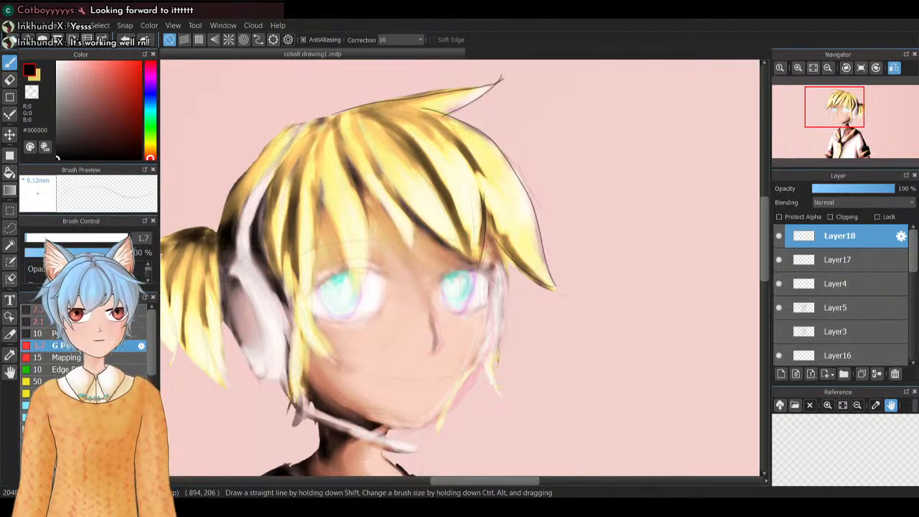
# Try to ink the lower edge of the front fringe and a vertical line down the far side of the face
pyautogui.moveTo(490, 276); pyautogui.dragTo(469, 238)
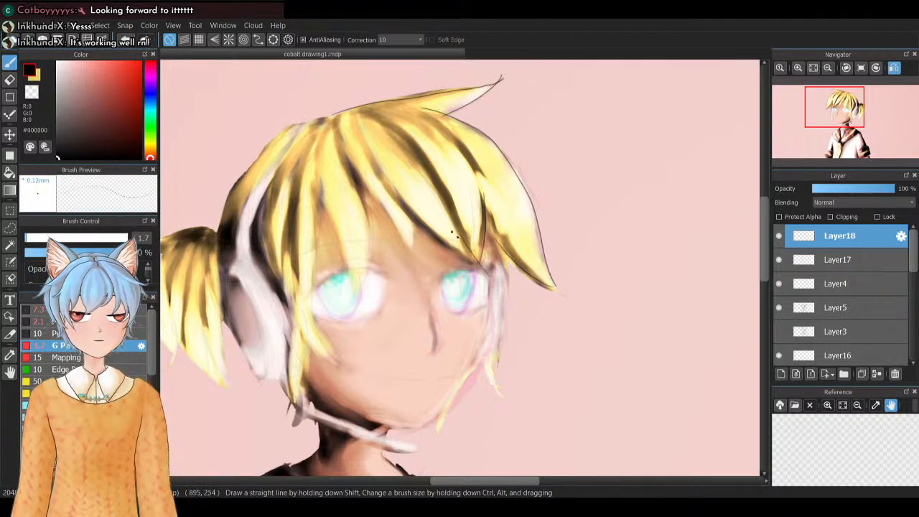
pyautogui.moveTo(490, 276); pyautogui.dragTo(394, 194)
pyautogui.hotkey('ctrl', 'z')
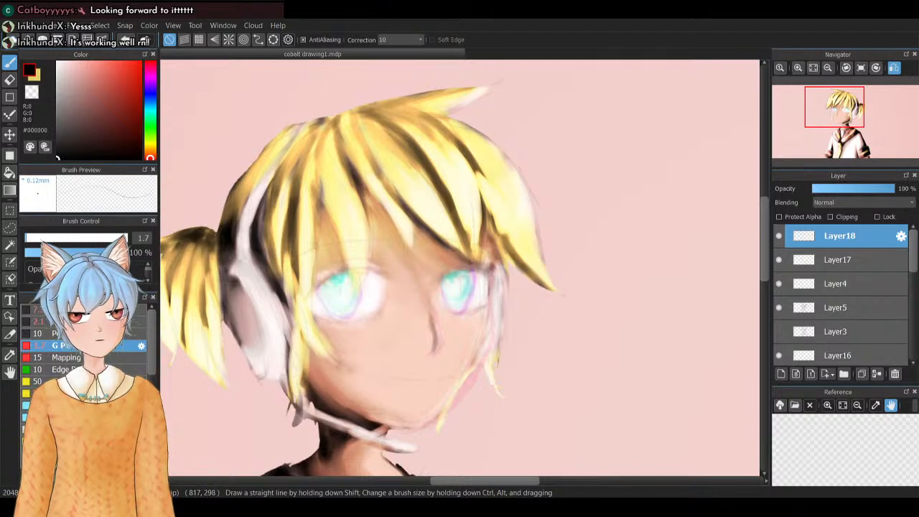
pyautogui.moveTo(494, 258); pyautogui.dragTo(494, 321)
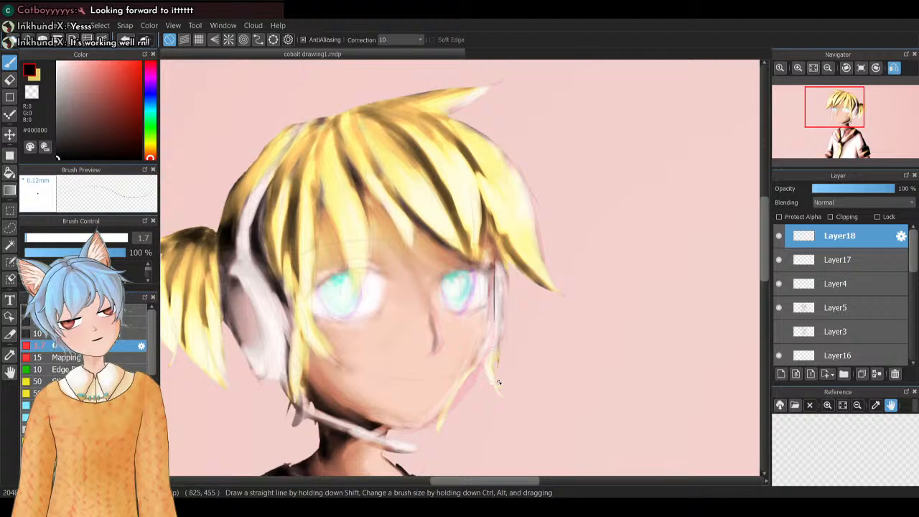
pyautogui.hotkey('ctrl', 'z')
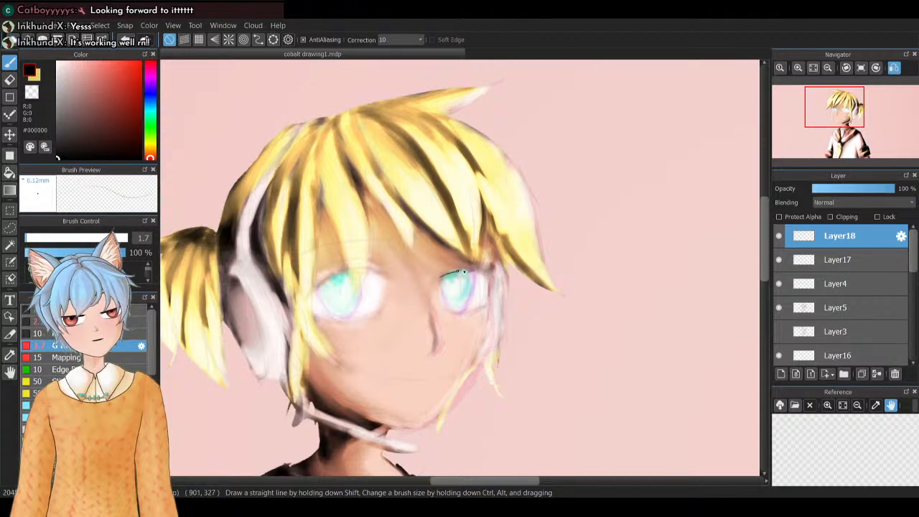
# Try to ink the upper and lower lid lines of both eyes, then clear the ink layer
pyautogui.moveTo(463, 271)
pyautogui.mouseDown()
pyautogui.moveTo(505, 279)
pyautogui.moveTo(482, 308)
pyautogui.moveTo(449, 309)
pyautogui.mouseUp()
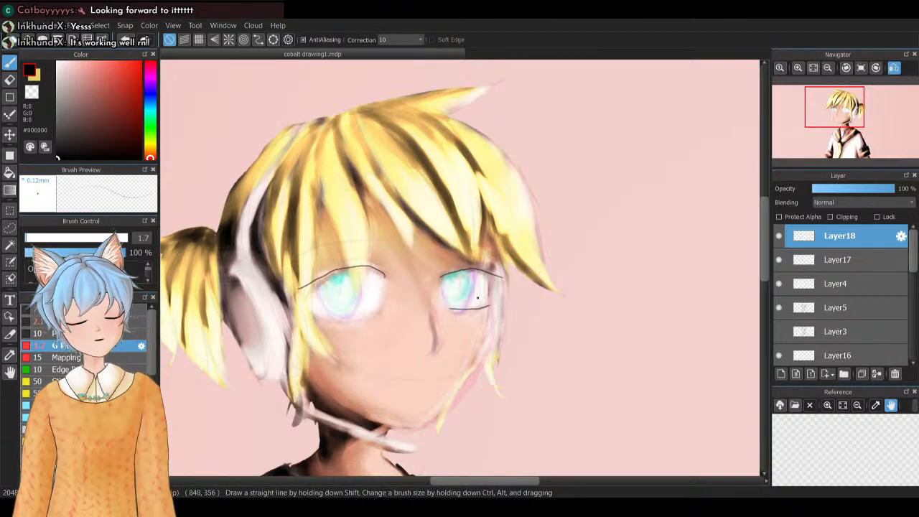
pyautogui.hotkey('ctrl', 'z')
pyautogui.moveTo(299, 295)
pyautogui.mouseDown()
pyautogui.moveTo(362, 269)
pyautogui.moveTo(388, 274)
pyautogui.mouseUp()
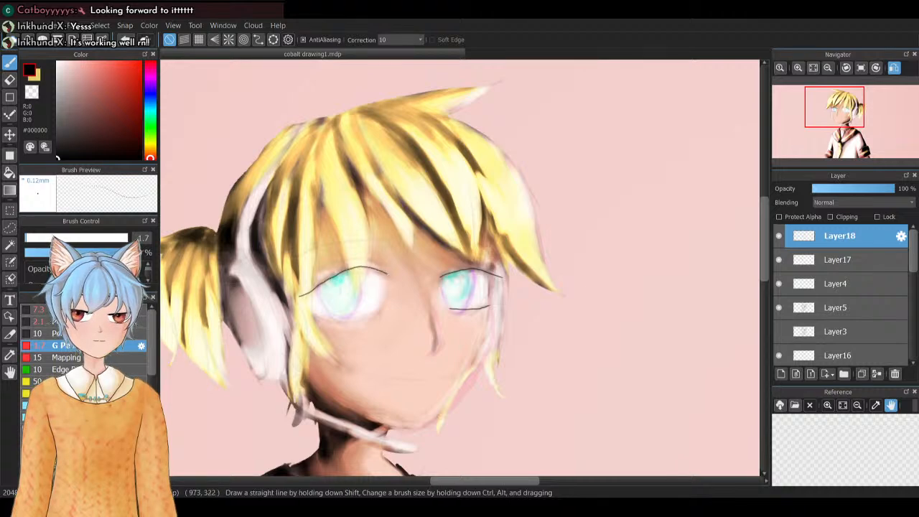
pyautogui.hotkey('ctrl', 'z')
pyautogui.moveTo(386, 274)
pyautogui.mouseDown()
pyautogui.moveTo(338, 272)
pyautogui.moveTo(302, 287)
pyautogui.mouseUp()
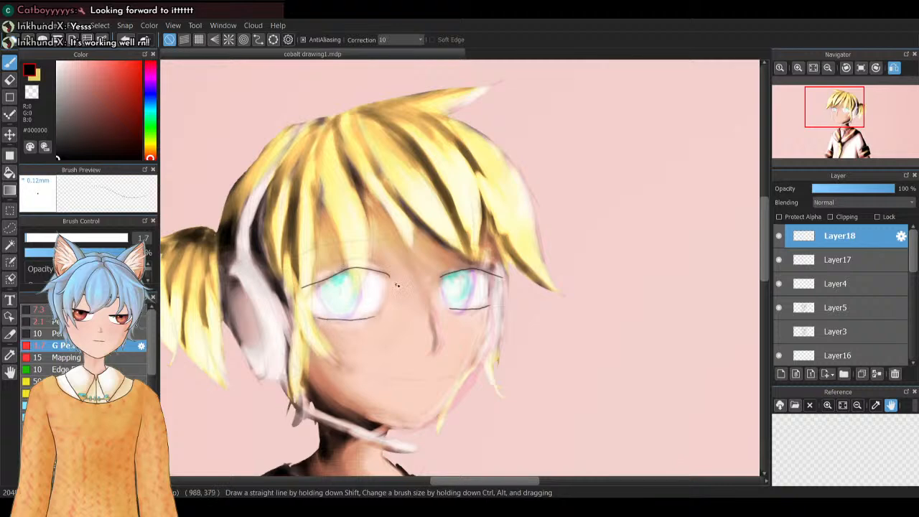
pyautogui.press('Delete')
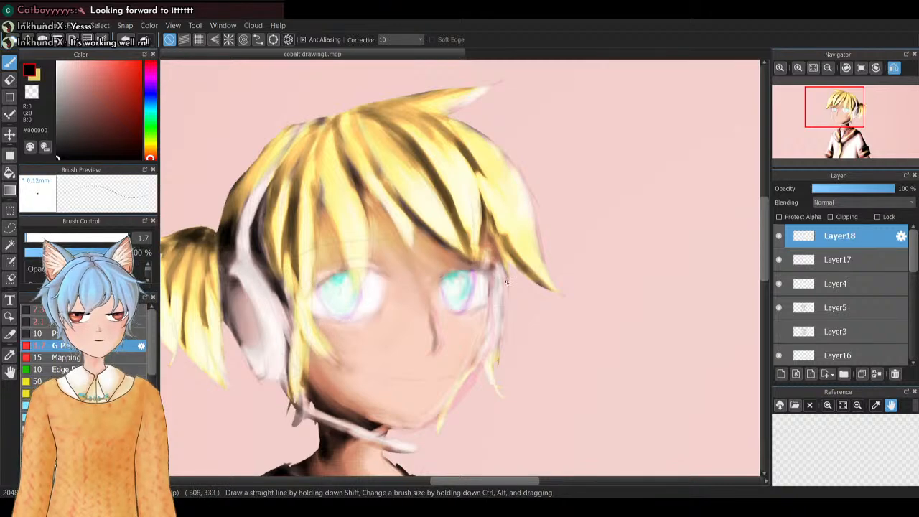
# Try to ink the far side of the face from the temple down the cheek to the chin
pyautogui.moveTo(495, 267)
pyautogui.mouseDown()
pyautogui.moveTo(496, 339)
pyautogui.moveTo(451, 408)
pyautogui.moveTo(427, 430)
pyautogui.mouseUp()
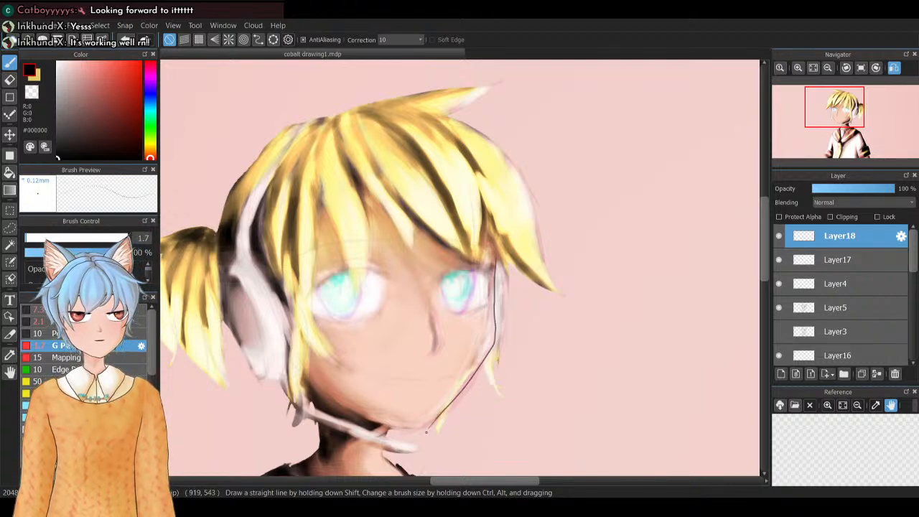
pyautogui.click(814, 67)
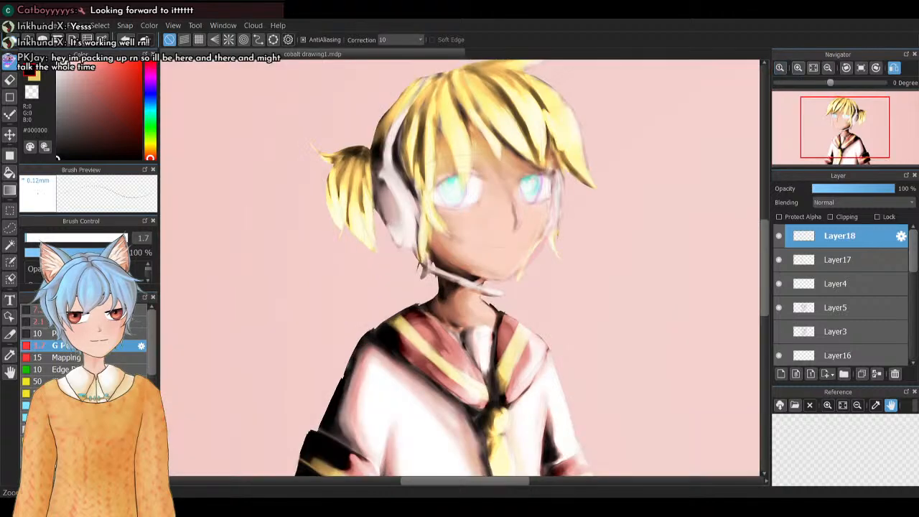
pyautogui.moveTo(508, 291)
pyautogui.mouseDown()
pyautogui.moveTo(582, 314)
pyautogui.moveTo(458, 324)
pyautogui.mouseUp()
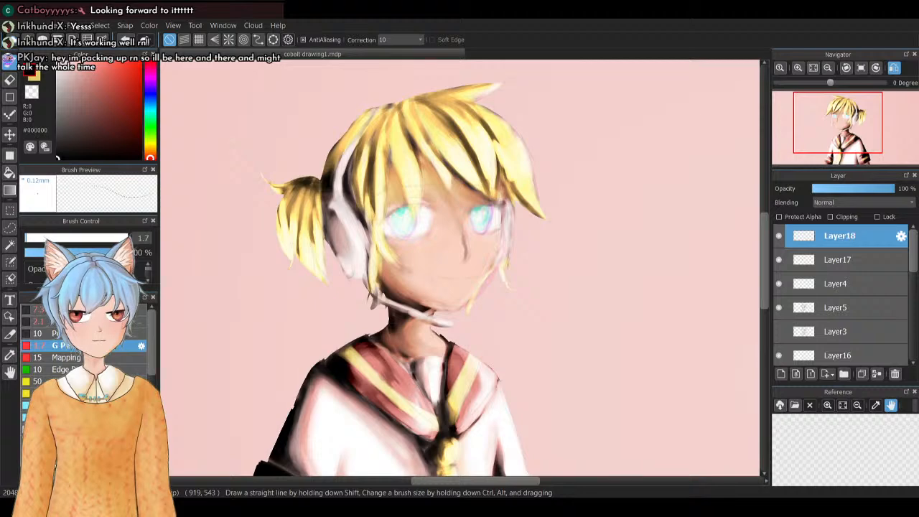
# Select Layer14 and switch its visibility off and on to check what it contributes to the painting
pyautogui.click(821, 313)
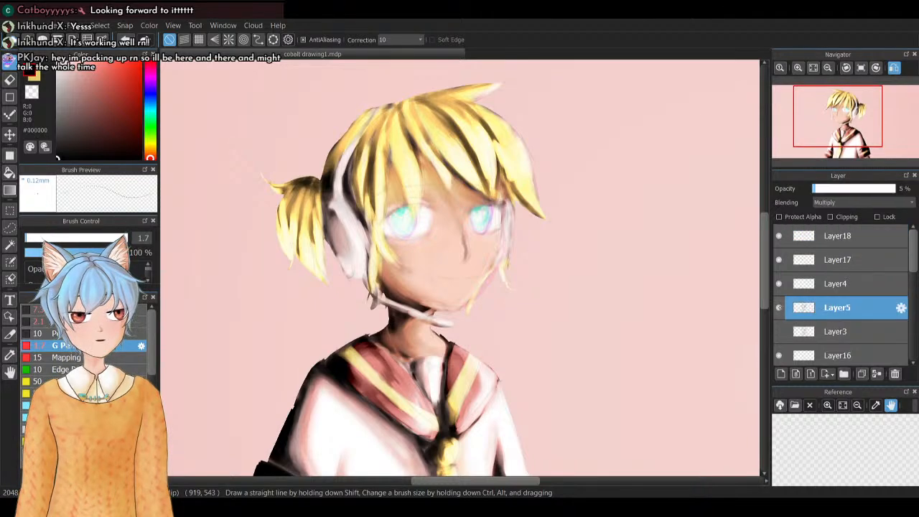
pyautogui.scroll(-3, 906, 279)
pyautogui.scroll(-4, 905, 279)
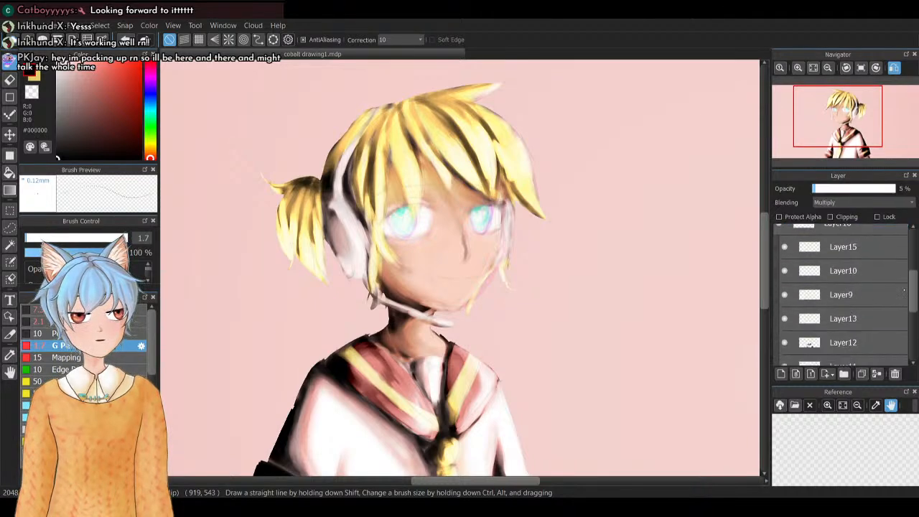
pyautogui.click(843, 335)
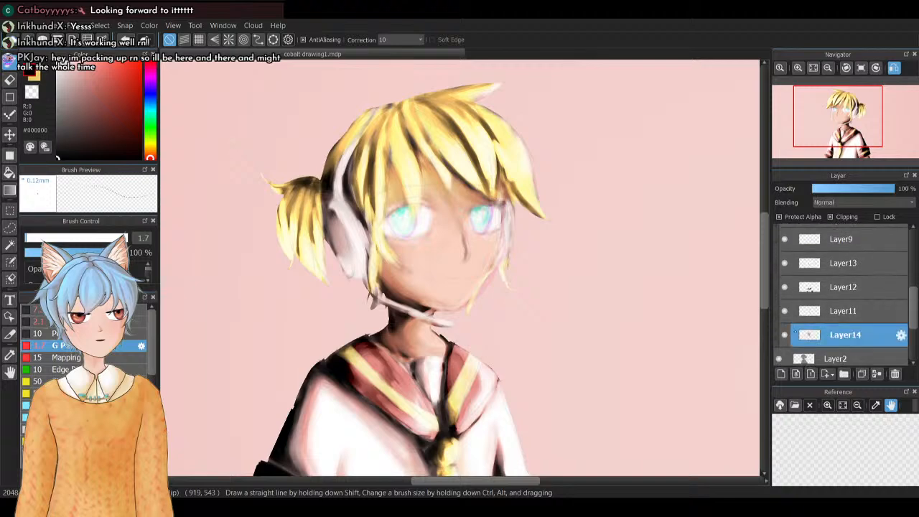
pyautogui.click(784, 335)
pyautogui.click(784, 334)
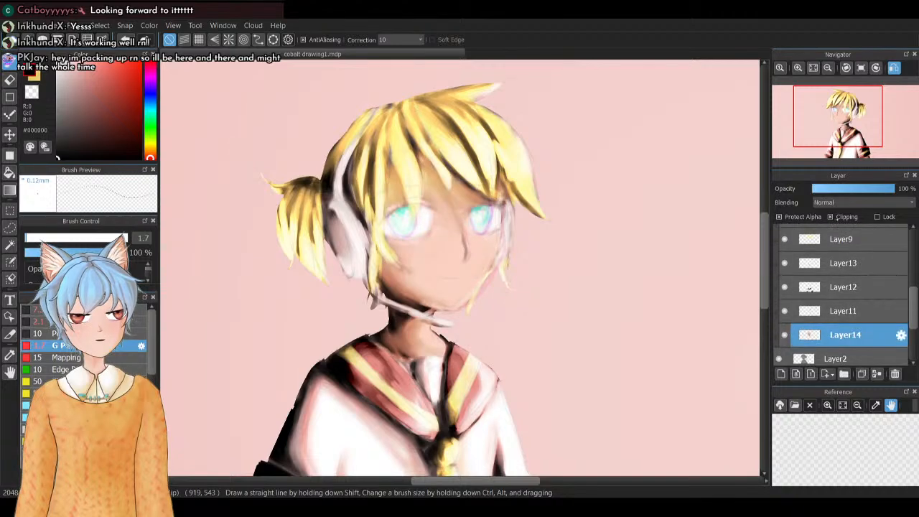
# Unclip Layer14 temporarily, sample skin colour #CF9F81 from the face, and clip the layer again
pyautogui.click(845, 216)
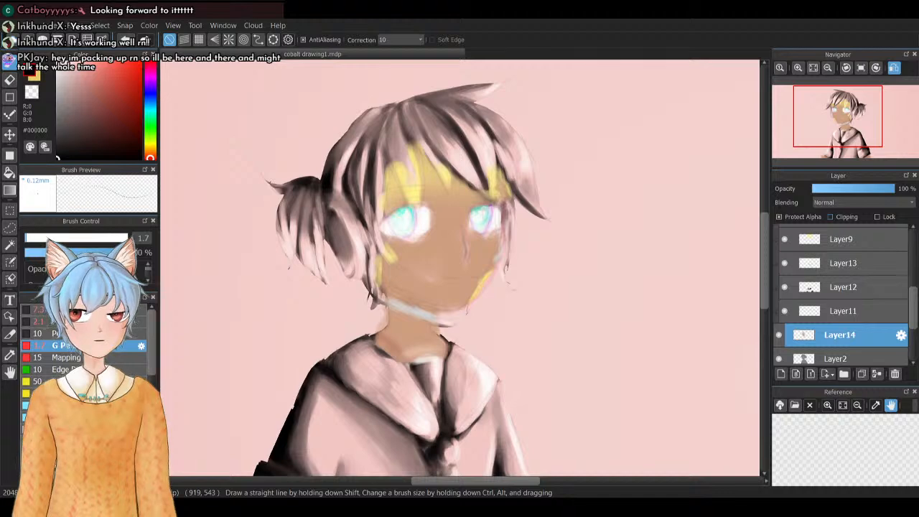
pyautogui.click(9, 354)
pyautogui.click(439, 252)
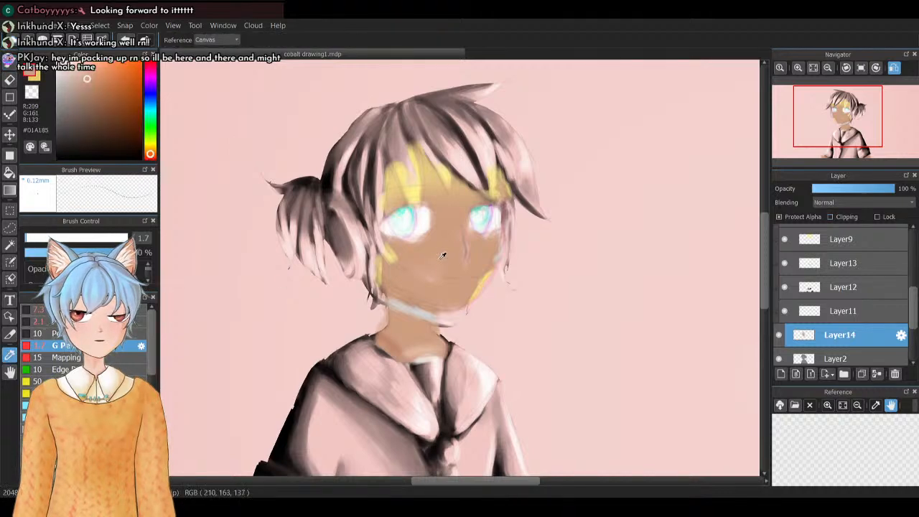
pyautogui.click(438, 235)
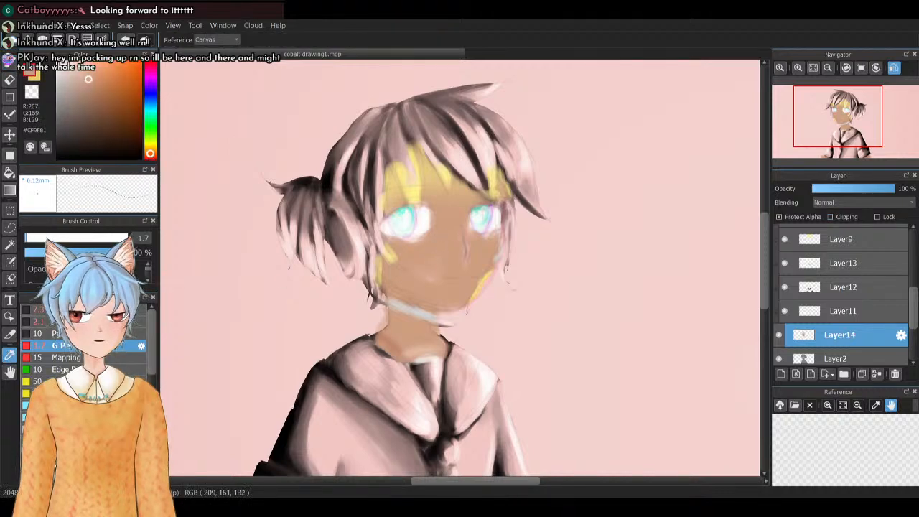
pyautogui.click(845, 217)
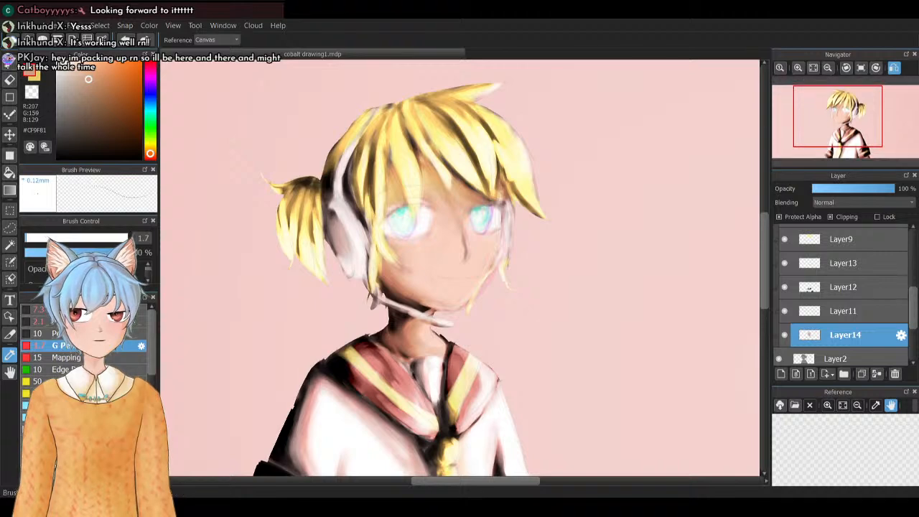
# Switch to a thicker pen brush at size 9.8 with reduced stroke correction
pyautogui.click(9, 62)
pyautogui.click(84, 309)
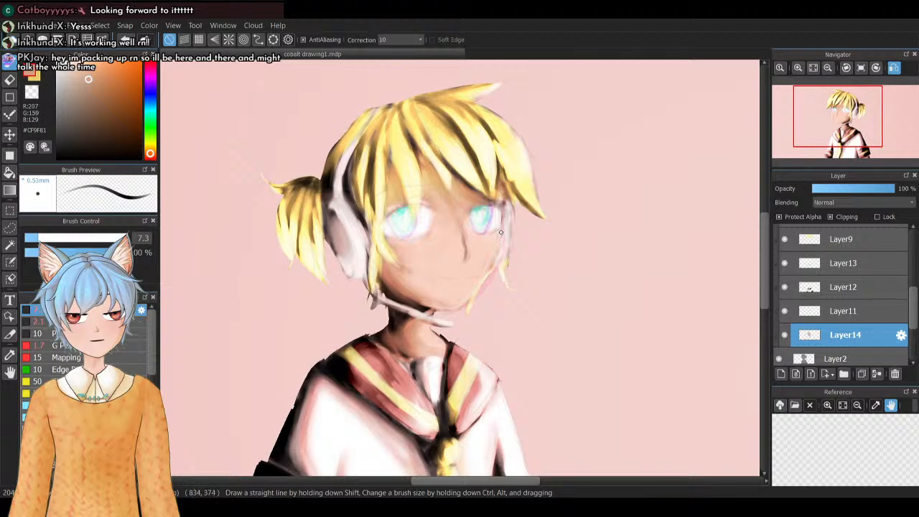
pyautogui.click(400, 40)
pyautogui.click(395, 52)
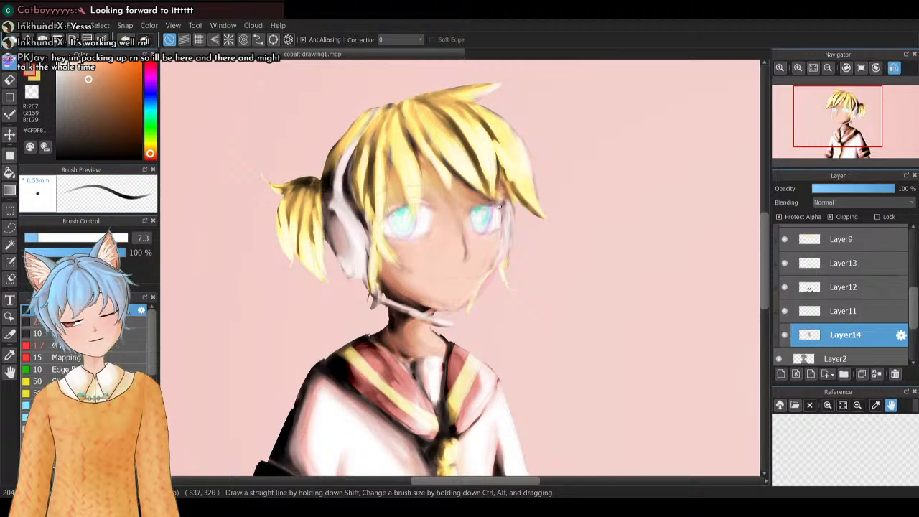
pyautogui.click(46, 238)
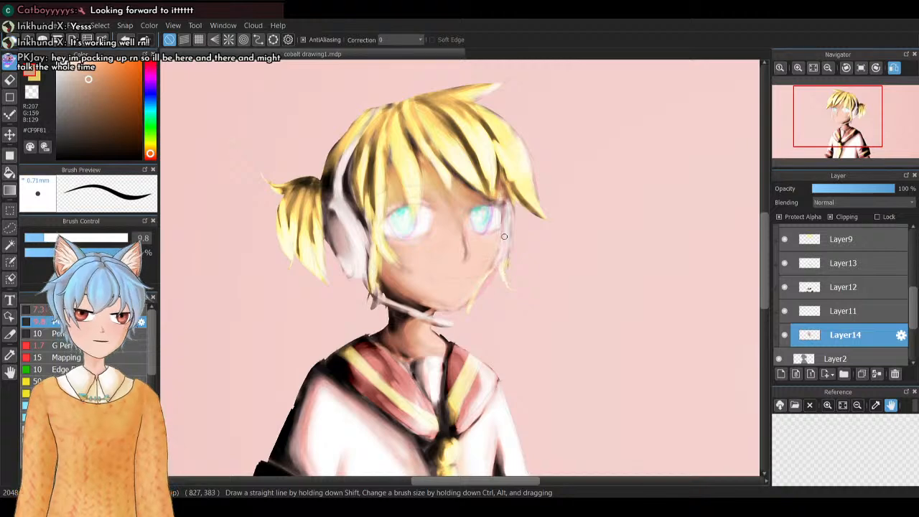
# Toggle the visibility of the Overlay Layer2 and the clipped Layer2 beneath Layer7 to compare what each contains
pyautogui.scroll(-2, 911, 323)
pyautogui.click(854, 298)
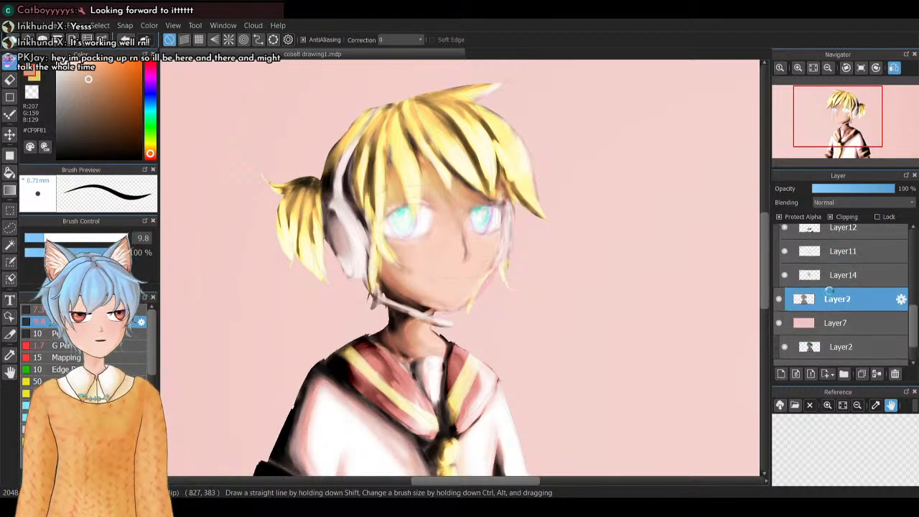
pyautogui.click(779, 298)
pyautogui.click(778, 299)
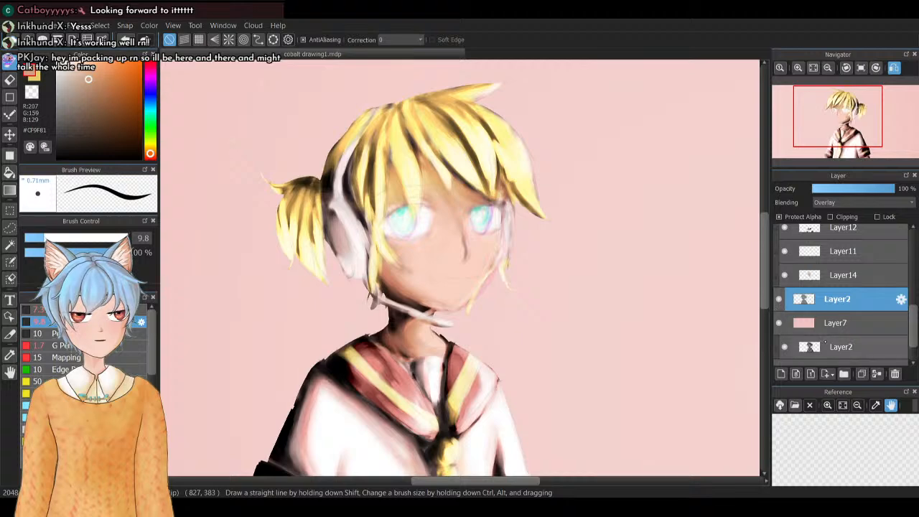
pyautogui.click(855, 347)
pyautogui.click(784, 347)
pyautogui.click(784, 346)
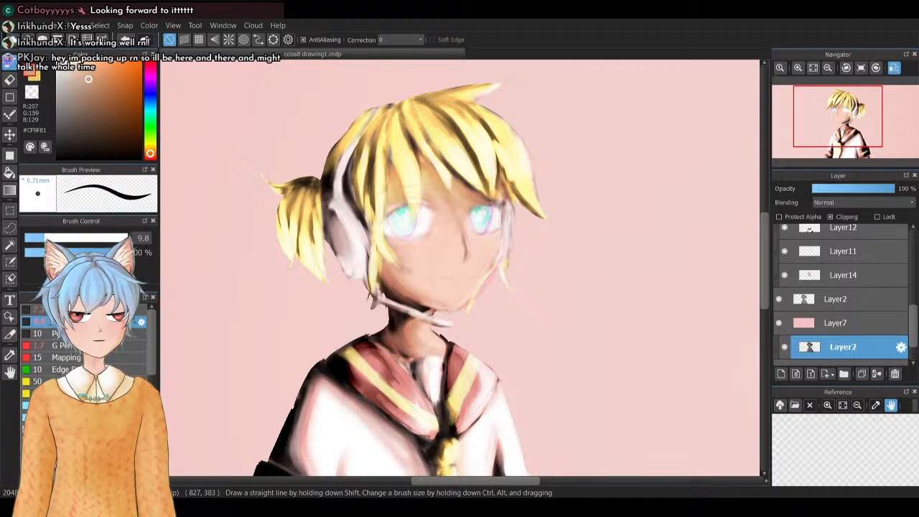
# Swap the foreground and background colours, hide the Overlay Layer2, and compare the lower Layer2 with clipping off and on
pyautogui.press('x')
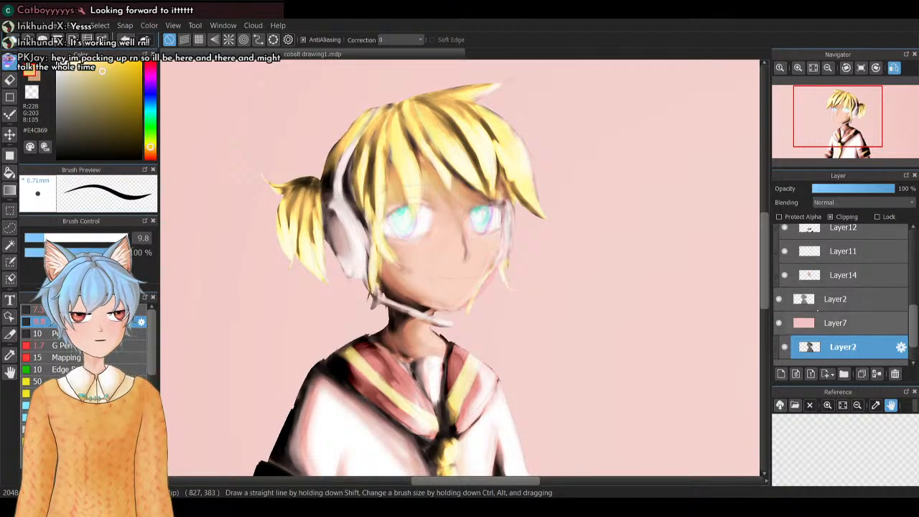
pyautogui.click(833, 216)
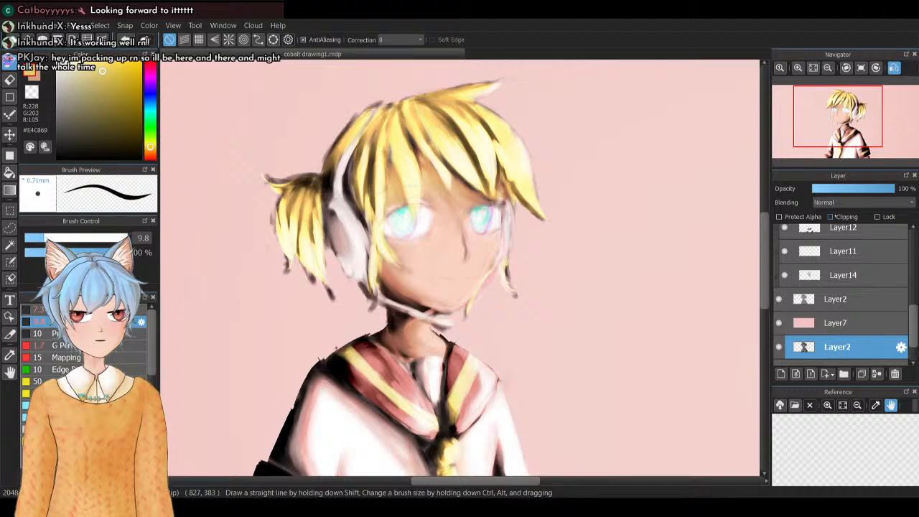
pyautogui.click(832, 216)
pyautogui.click(779, 299)
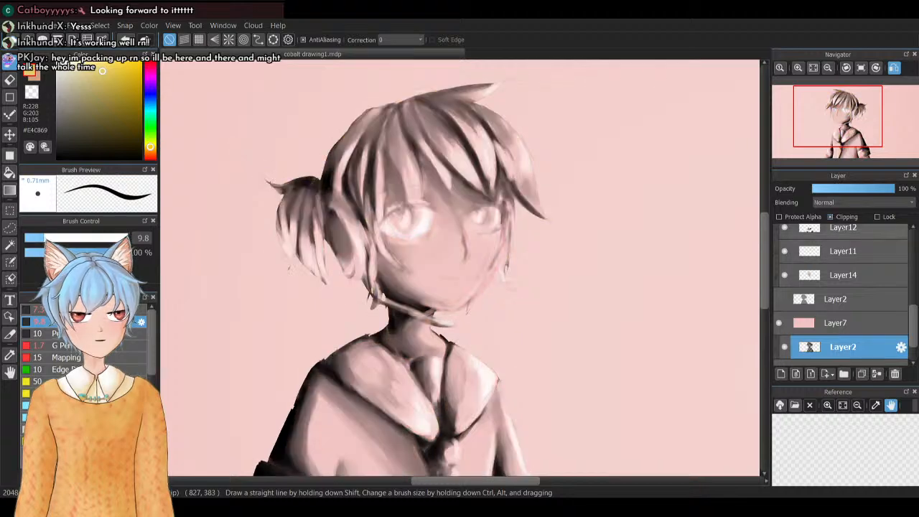
pyautogui.click(833, 216)
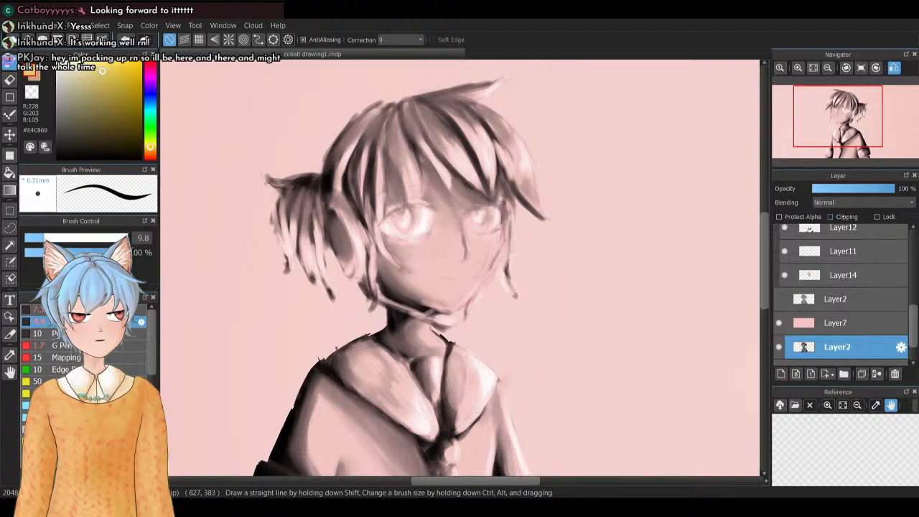
pyautogui.click(832, 216)
pyautogui.click(832, 216)
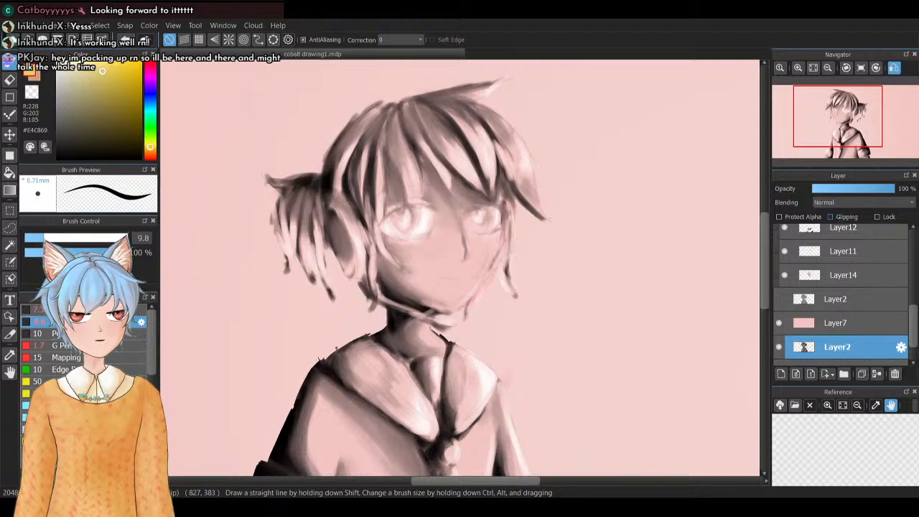
pyautogui.click(831, 217)
# Sample the pink skin tone #EABEBA from the cheek and return to the brush
pyautogui.press('i')
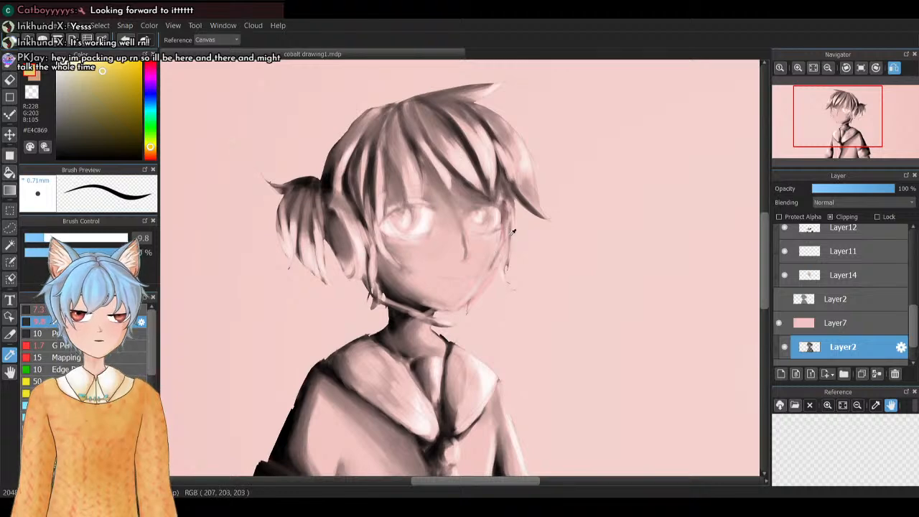
pyautogui.click(498, 245)
pyautogui.click(488, 260)
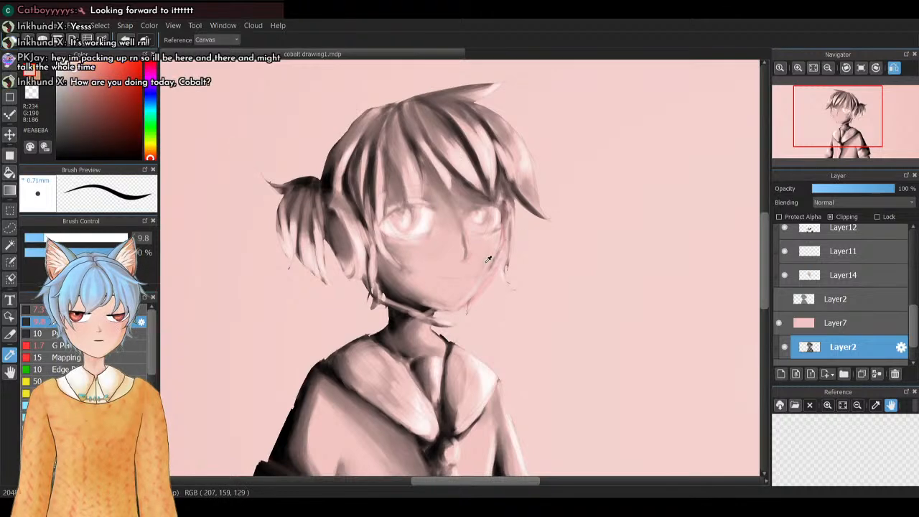
pyautogui.press('b')
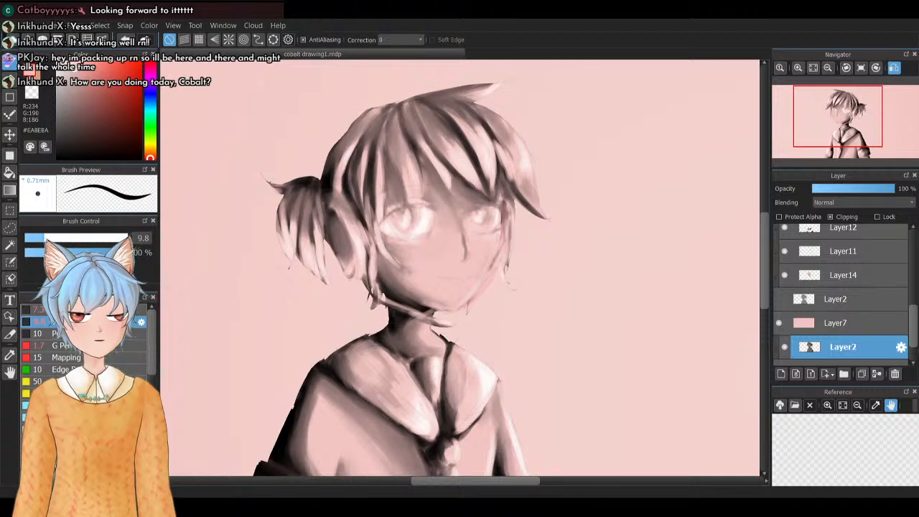
# Add a new layer, place it between Layer7 and the Overlay Layer2, and show the Overlay Layer2 again
pyautogui.click(781, 373)
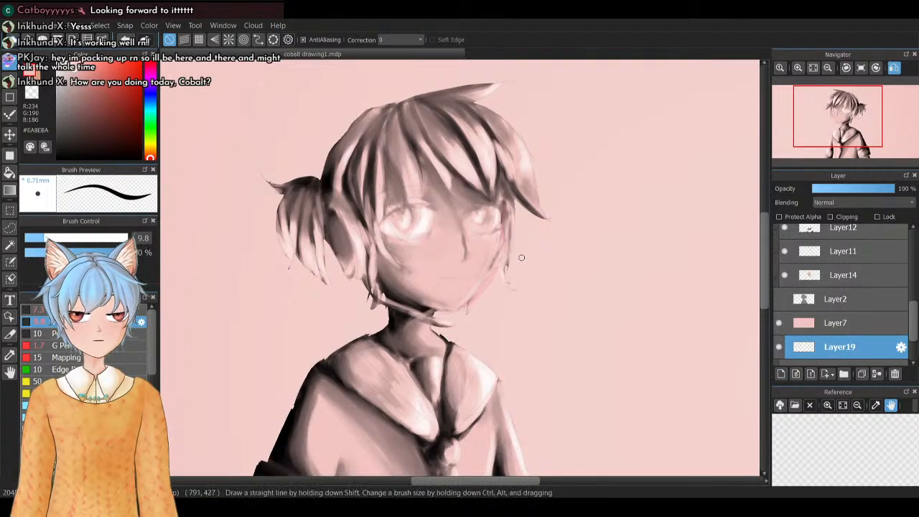
pyautogui.moveTo(848, 347); pyautogui.dragTo(850, 324)
pyautogui.click(779, 299)
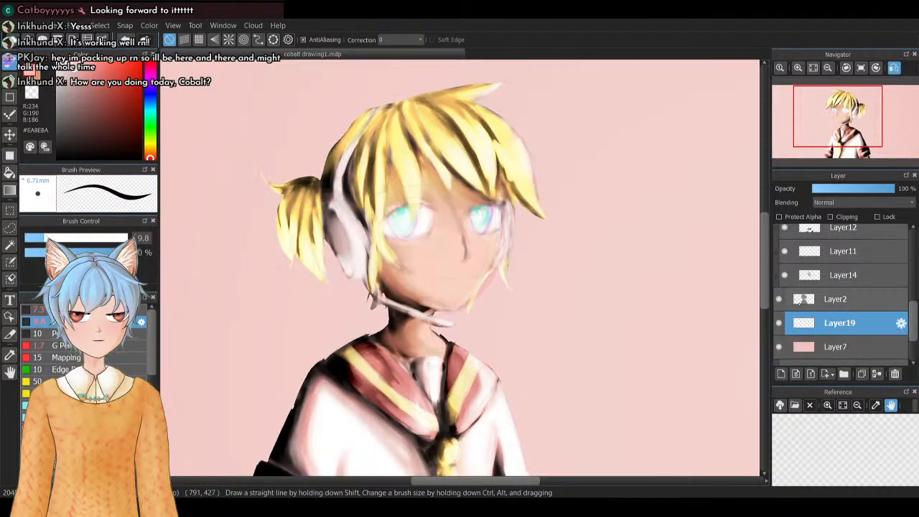
# Paint along the far edge of the cheek and jaw on Layer19, and hide Layer2 to check the strokes against Layer7
pyautogui.click(499, 256)
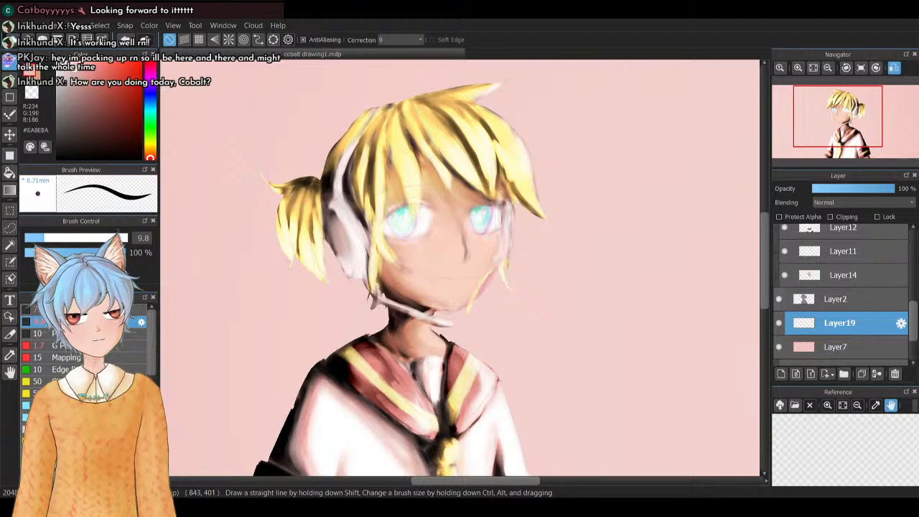
pyautogui.click(779, 299)
pyautogui.click(780, 347)
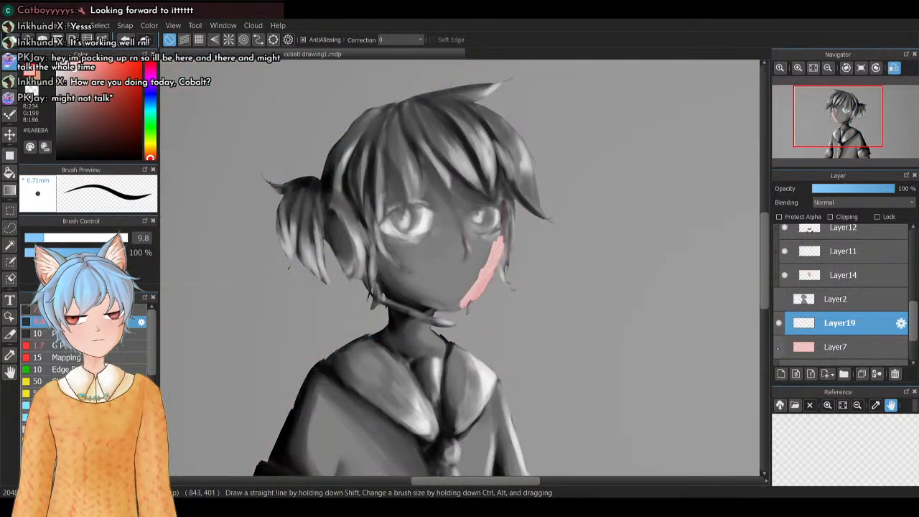
pyautogui.click(779, 346)
pyautogui.click(778, 324)
pyautogui.click(779, 323)
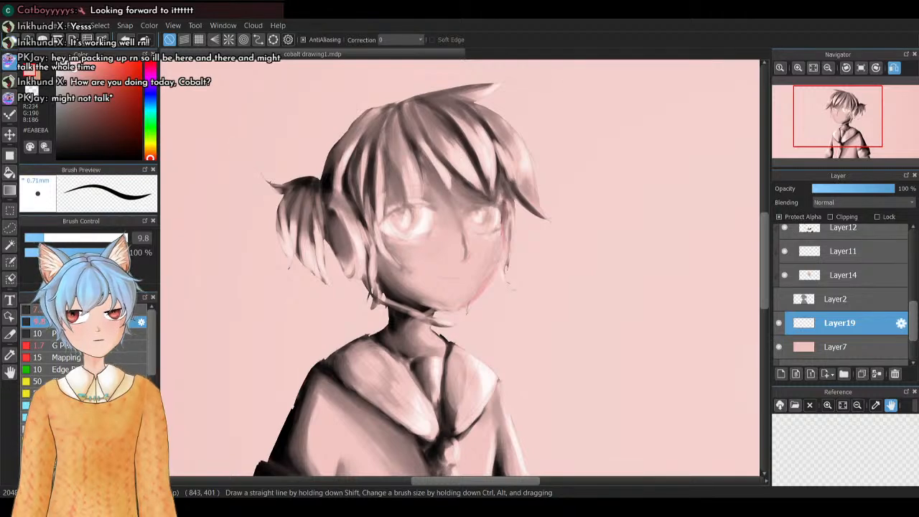
# Repaint the cheek-edge strokes on Layer19 with sampled lighter pinks #F3CECA and #F2C5C1, and show Layer2 again
pyautogui.rightClick(518, 280)
pyautogui.moveTo(501, 245); pyautogui.dragTo(467, 305)
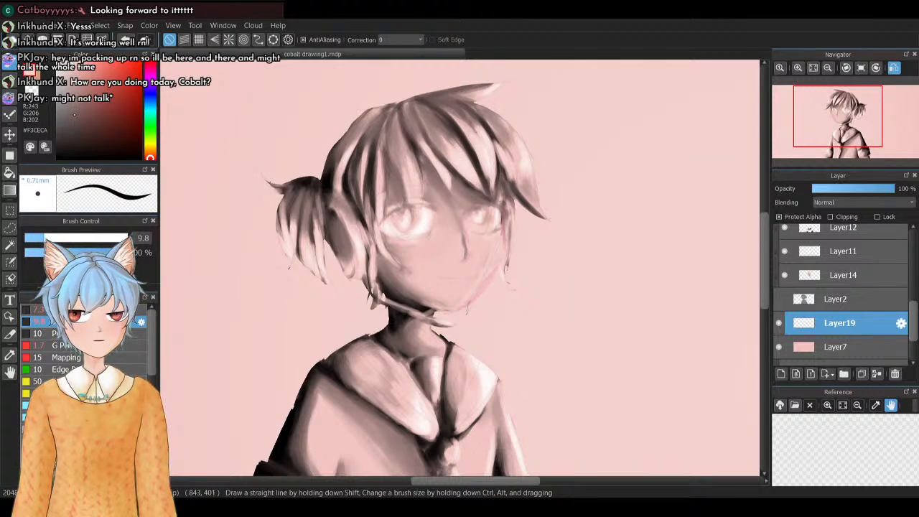
pyautogui.press('i')
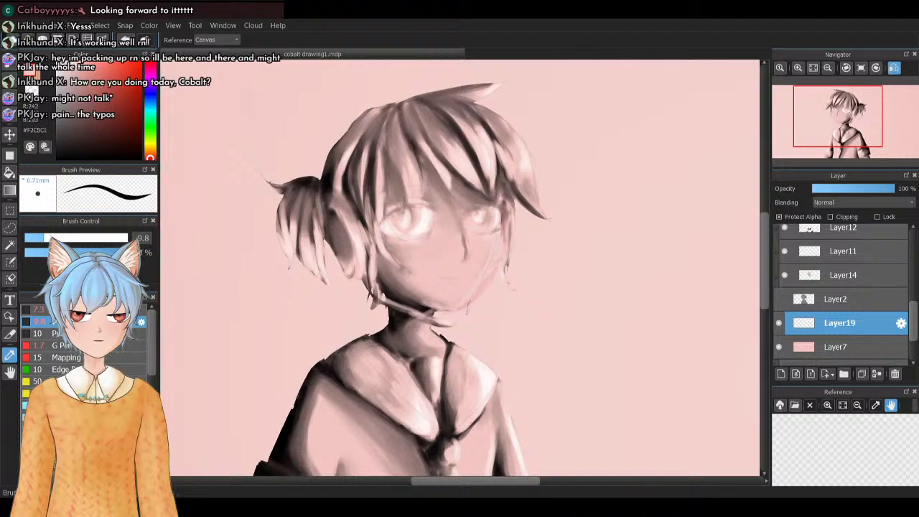
pyautogui.press('b')
pyautogui.moveTo(484, 277); pyautogui.dragTo(476, 293)
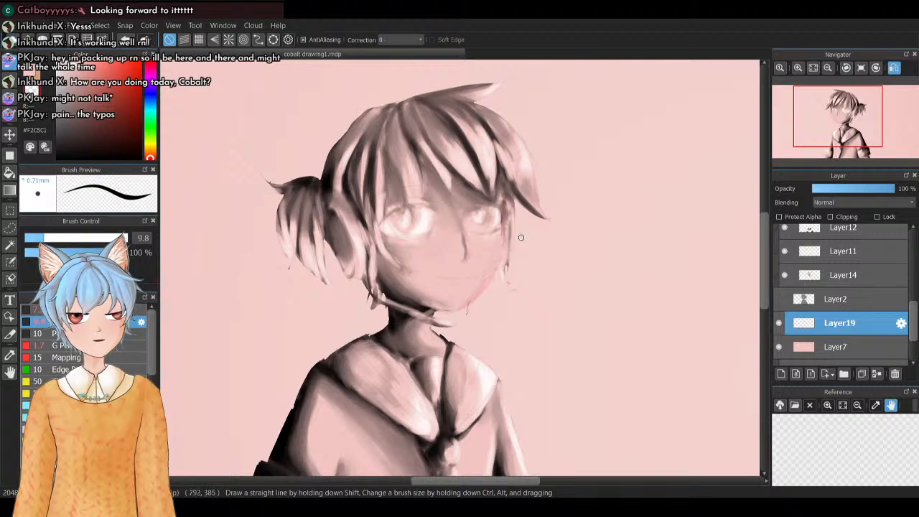
pyautogui.click(779, 299)
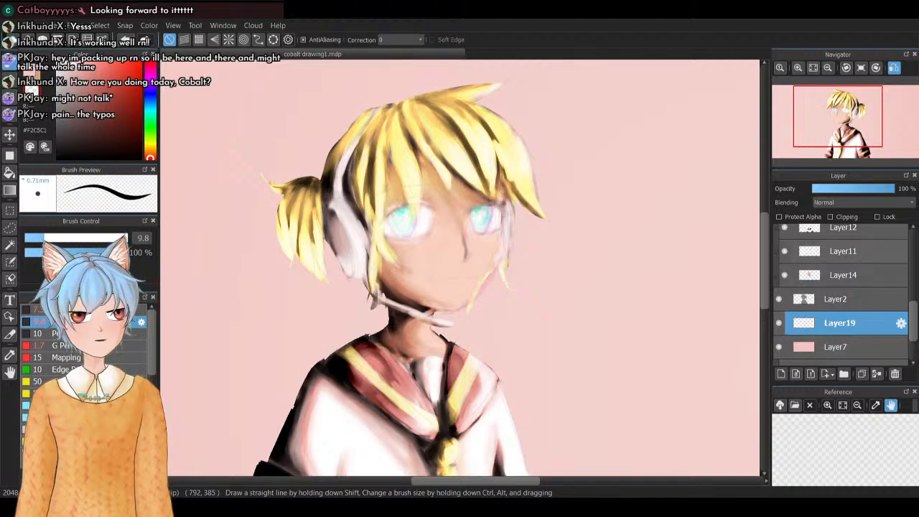
# Toggle the visibility of Layer11, Layer13 and Layer9 to examine which part of the painting each one holds
pyautogui.click(833, 250)
pyautogui.click(784, 251)
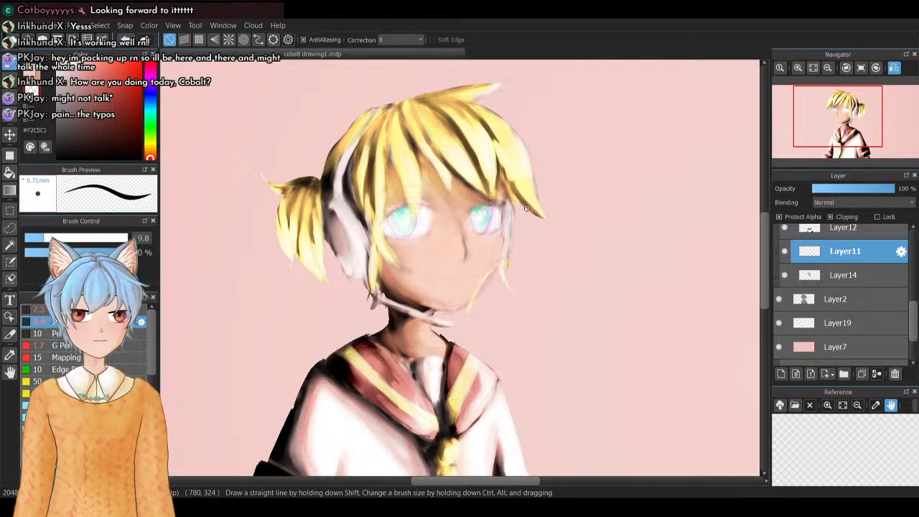
pyautogui.moveTo(913, 316); pyautogui.dragTo(912, 290)
pyautogui.click(810, 317)
pyautogui.click(802, 296)
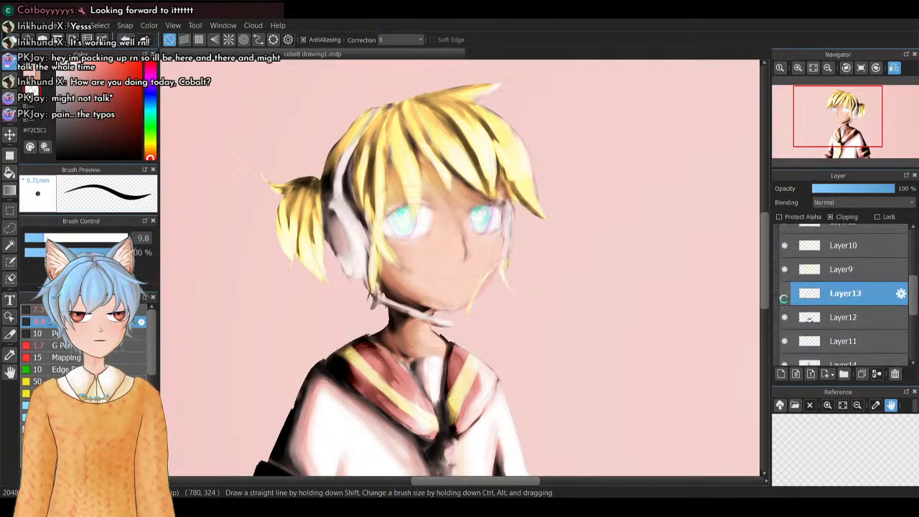
pyautogui.click(846, 269)
pyautogui.click(784, 269)
pyautogui.click(784, 270)
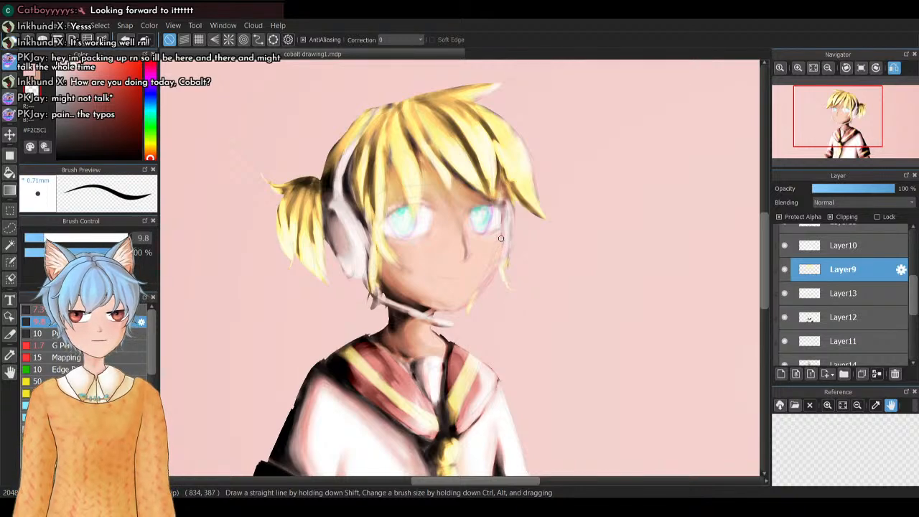
# Check the uppermost layers by toggling their visibility and leave Layer17 hidden
pyautogui.scroll(5, 905, 237)
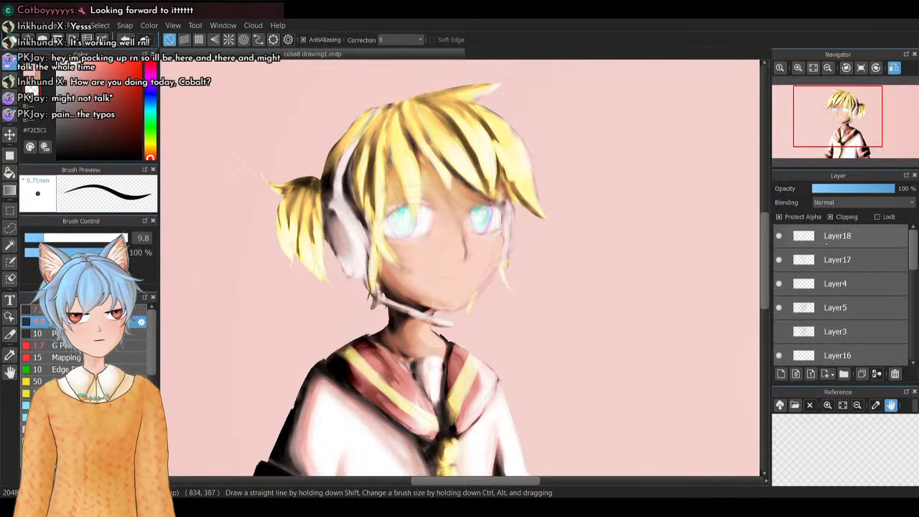
pyautogui.click(778, 288)
pyautogui.click(780, 260)
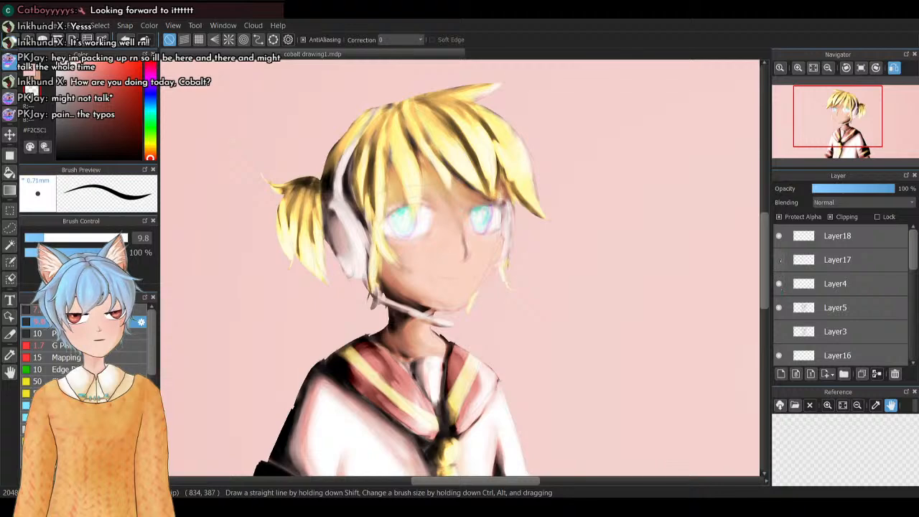
pyautogui.click(779, 260)
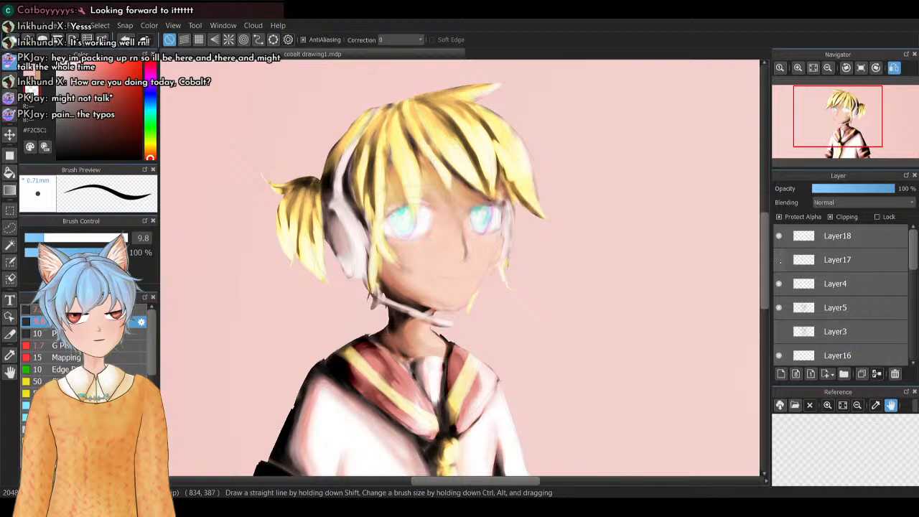
# Compare the line art on Layer5 at full strength and set that layer's opacity to 25%
pyautogui.click(800, 260)
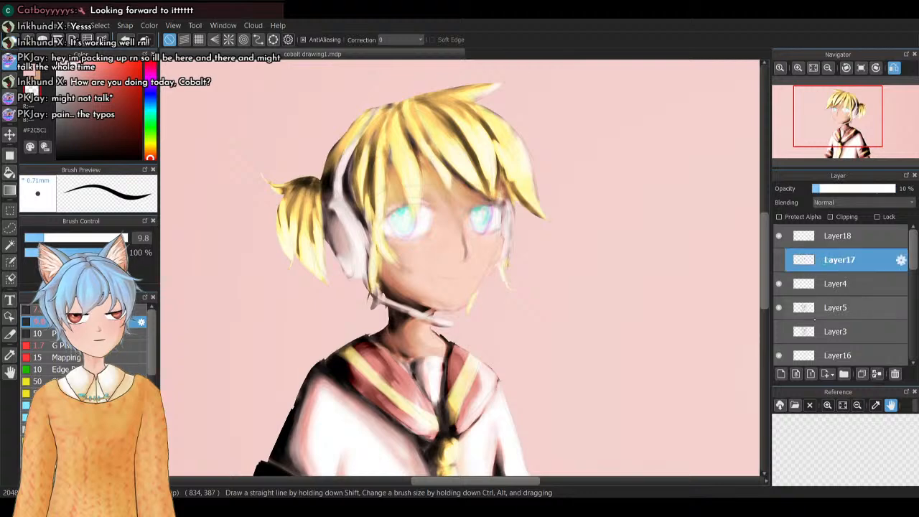
pyautogui.click(804, 331)
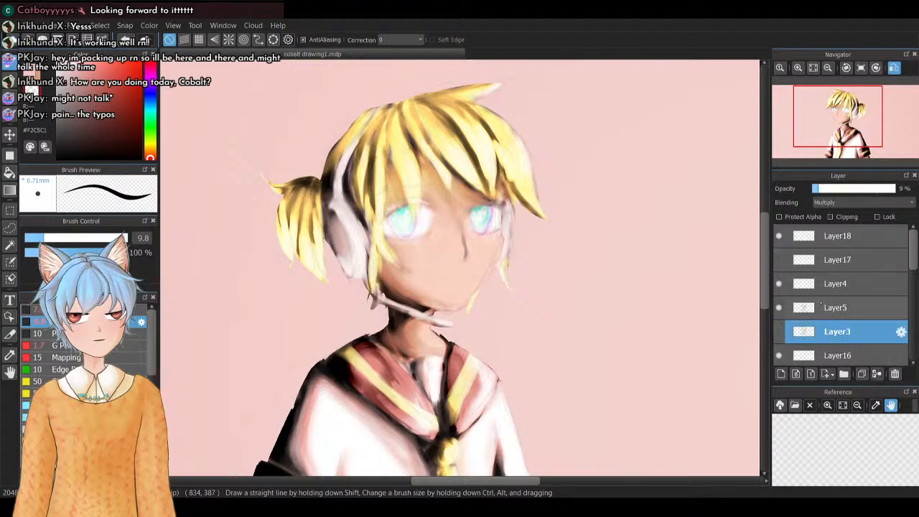
pyautogui.click(804, 307)
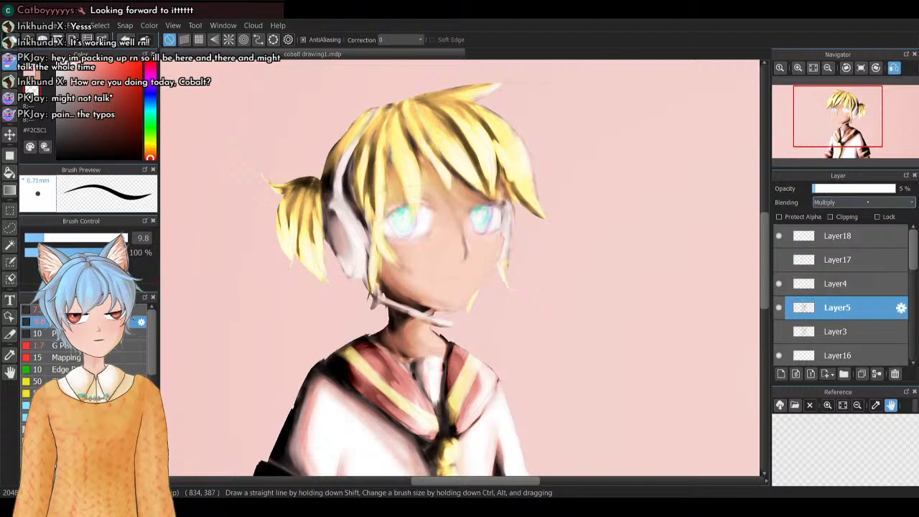
pyautogui.moveTo(816, 188); pyautogui.dragTo(899, 188)
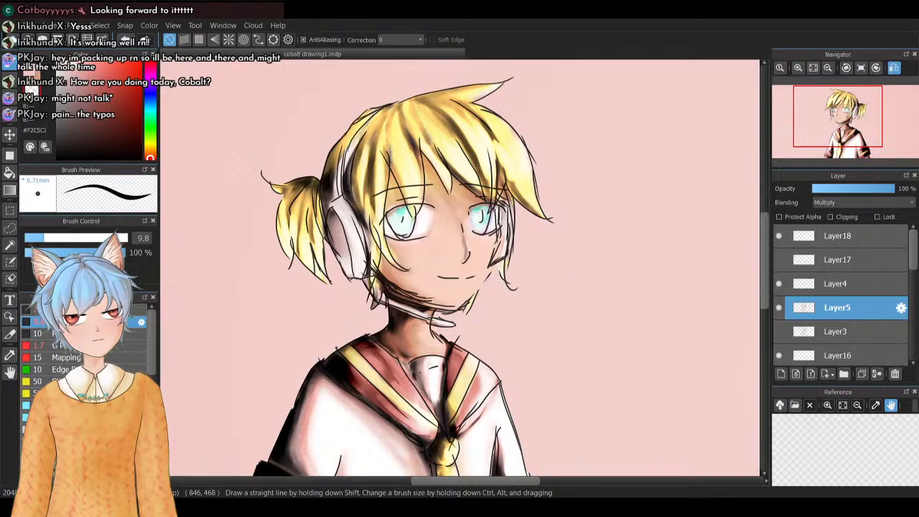
pyautogui.click(814, 188)
pyautogui.moveTo(814, 188); pyautogui.dragTo(832, 189)
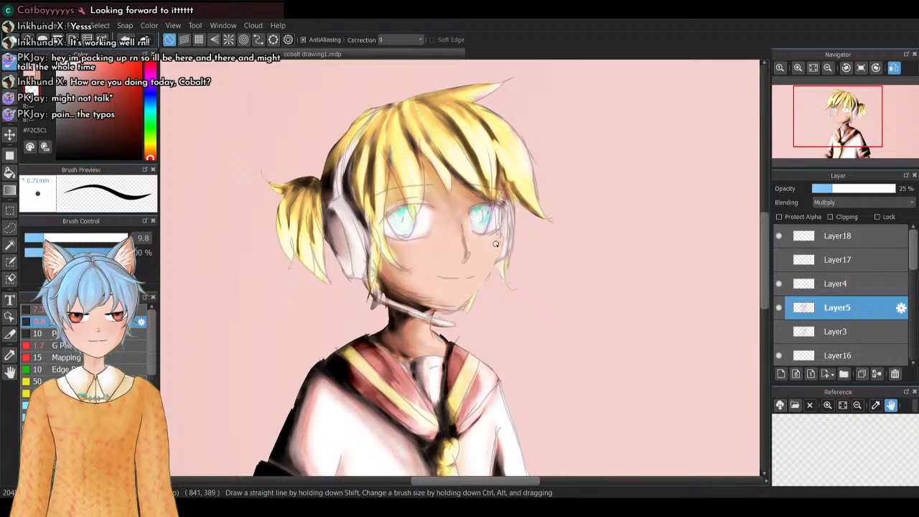
# Choose black #000000 as the drawing colour, add a new layer above Layer5, and hide Layer5
pyautogui.click(58, 158)
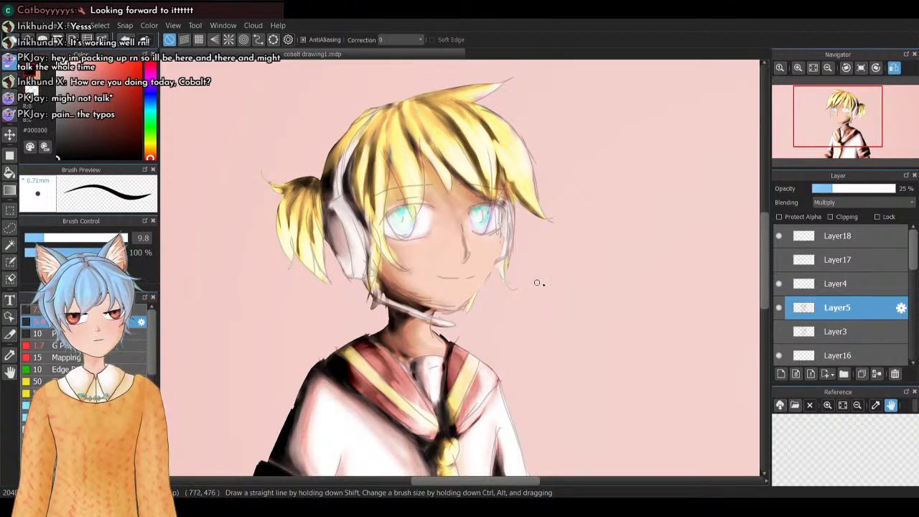
pyautogui.click(780, 373)
pyautogui.click(779, 331)
pyautogui.moveTo(819, 190); pyautogui.dragTo(904, 188)
# Set the new Layer20's opacity to 60% and switch to the first brush preset at size 4.1
pyautogui.click(30, 239)
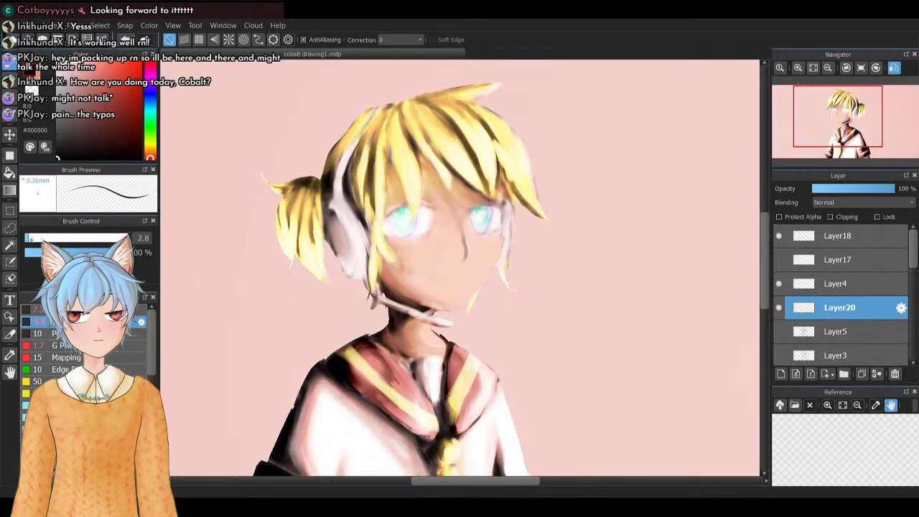
pyautogui.click(862, 189)
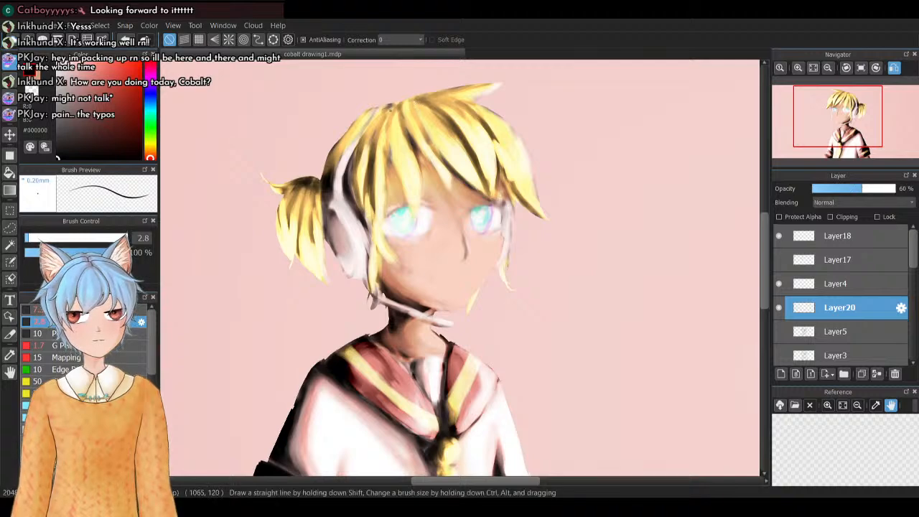
pyautogui.click(79, 309)
pyautogui.click(30, 237)
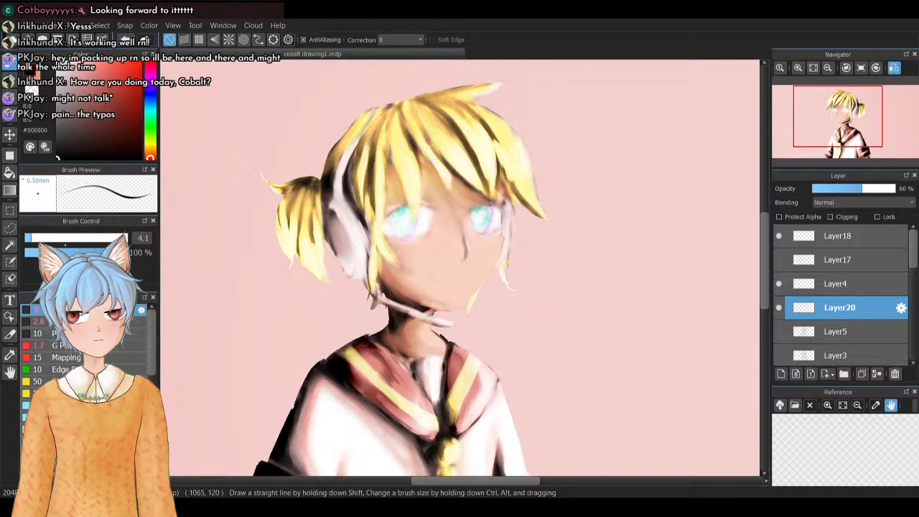
# Try to outline the upper edge of the hair tuft on Layer20, undoing each stroke
pyautogui.moveTo(512, 77); pyautogui.dragTo(422, 98)
pyautogui.hotkey('ctrl', 'z')
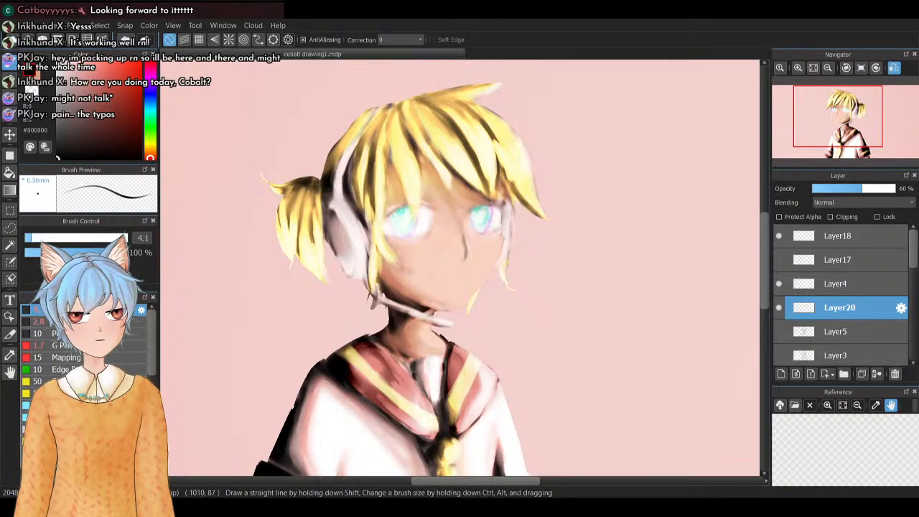
pyautogui.moveTo(417, 93); pyautogui.dragTo(506, 75)
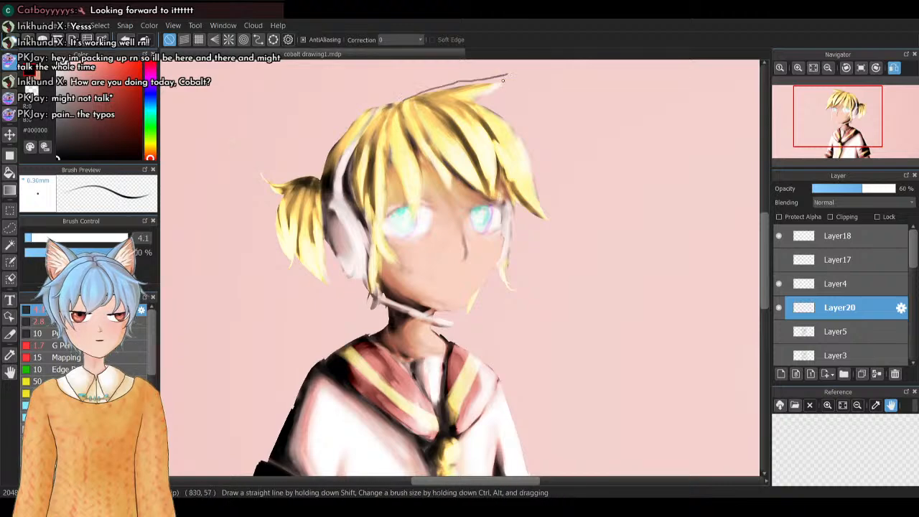
pyautogui.hotkey('ctrl', 'z')
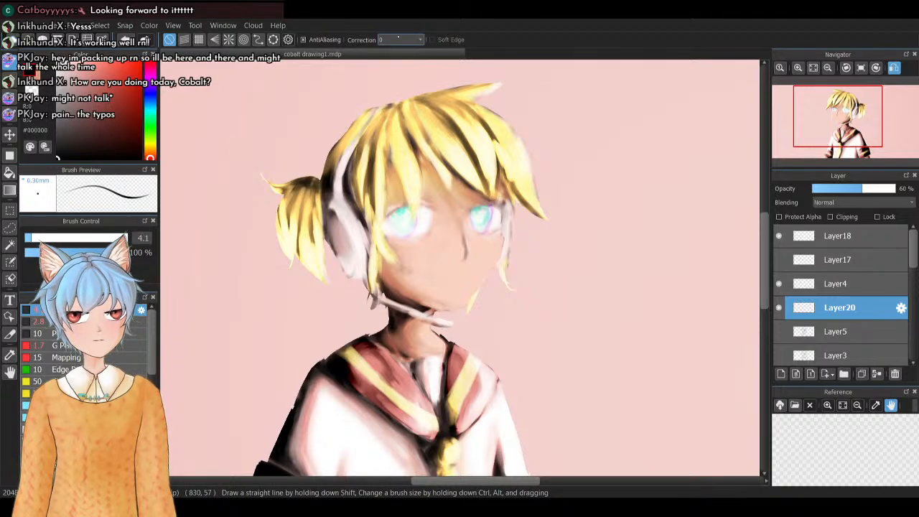
# Set the stroke correction to 7 and try a smoother outline from the tuft's tip to the crown
pyautogui.click(397, 86)
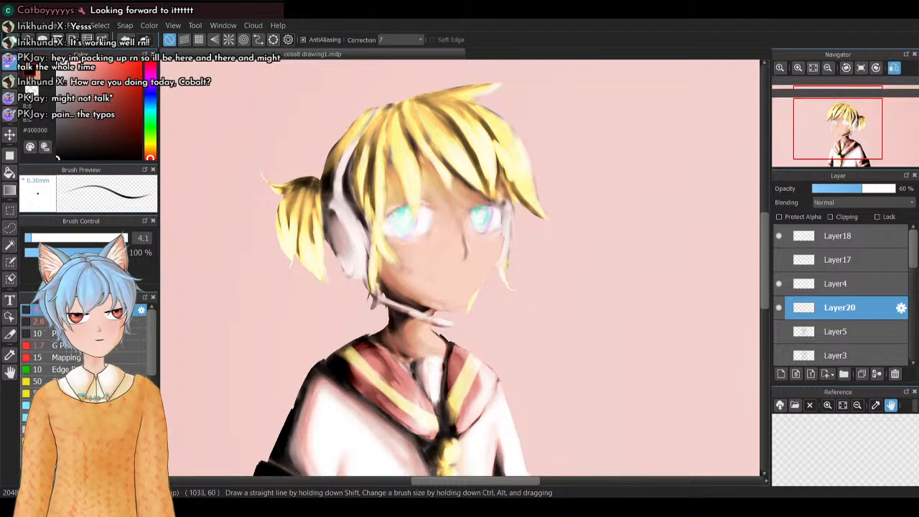
pyautogui.click(797, 68)
pyautogui.click(797, 68)
pyautogui.moveTo(826, 129)
pyautogui.mouseDown()
pyautogui.moveTo(839, 119)
pyautogui.moveTo(833, 113)
pyautogui.mouseUp()
pyautogui.moveTo(572, 91)
pyautogui.mouseDown()
pyautogui.moveTo(535, 111)
pyautogui.moveTo(361, 144)
pyautogui.mouseUp()
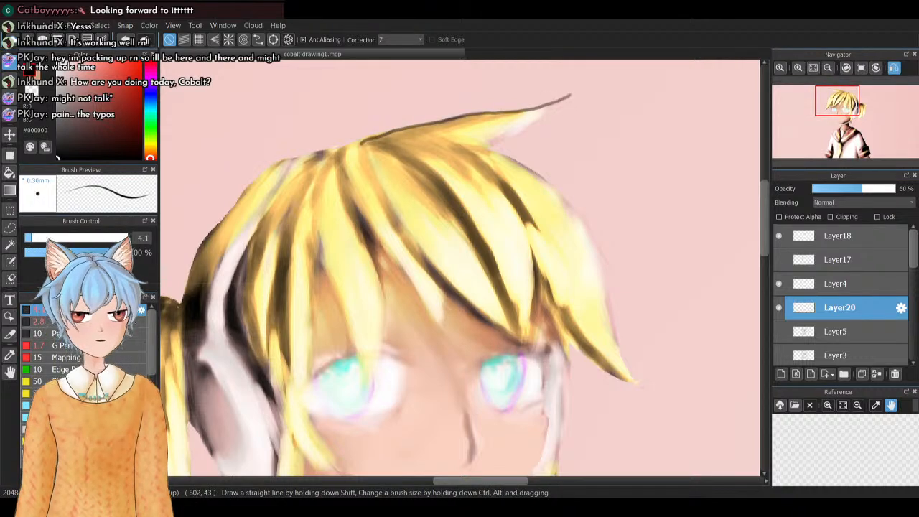
pyautogui.hotkey('ctrl', 'z')
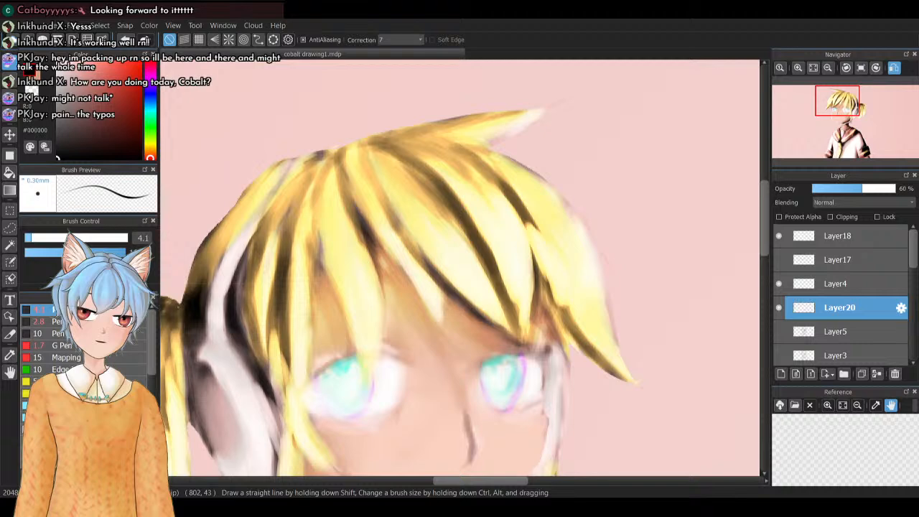
# Reduce the brush size to 3.2 and make several trial strokes along the tuft's upper edge, undoing each one
pyautogui.moveTo(31, 237); pyautogui.dragTo(29, 238)
pyautogui.moveTo(545, 106)
pyautogui.mouseDown()
pyautogui.moveTo(393, 126)
pyautogui.moveTo(343, 144)
pyautogui.mouseUp()
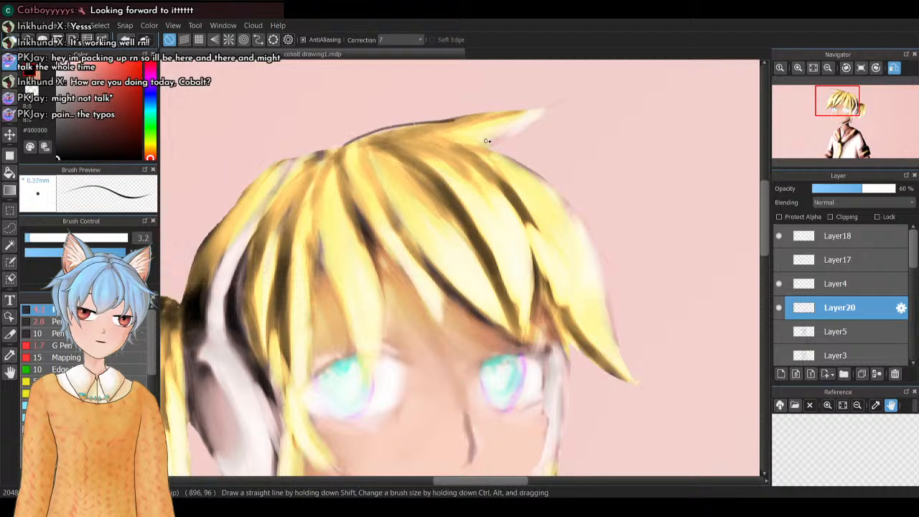
pyautogui.hotkey('ctrl', 'z')
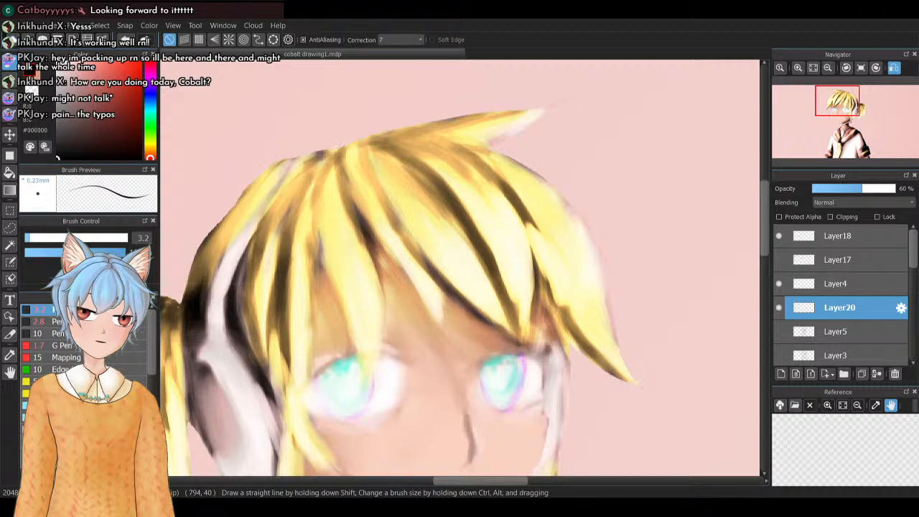
pyautogui.moveTo(395, 129)
pyautogui.mouseDown()
pyautogui.moveTo(346, 144)
pyautogui.moveTo(572, 92)
pyautogui.mouseUp()
pyautogui.hotkey('ctrl', 'z')
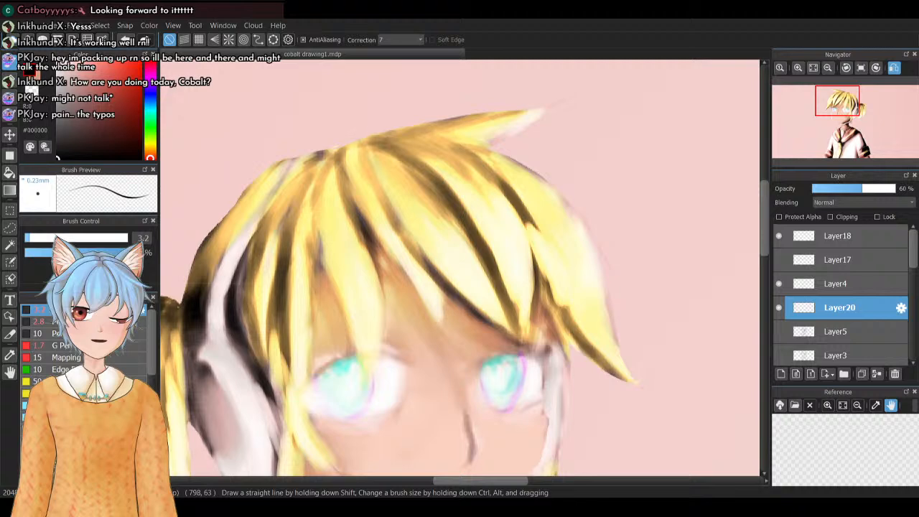
pyautogui.moveTo(357, 141); pyautogui.dragTo(545, 97)
pyautogui.hotkey('ctrl', 'z')
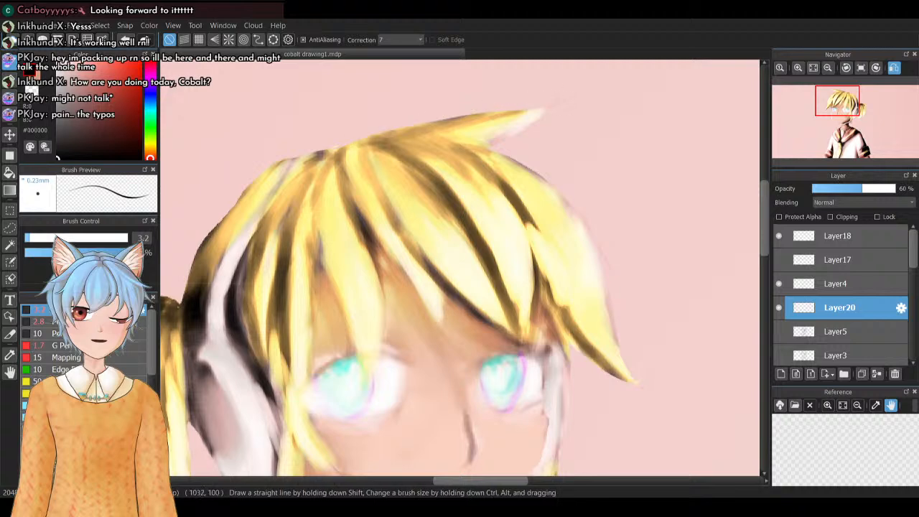
# Discard the stray test stroke and outline the hair tuft's upper edge between the crown and its tip in black
pyautogui.moveTo(593, 82); pyautogui.dragTo(523, 231)
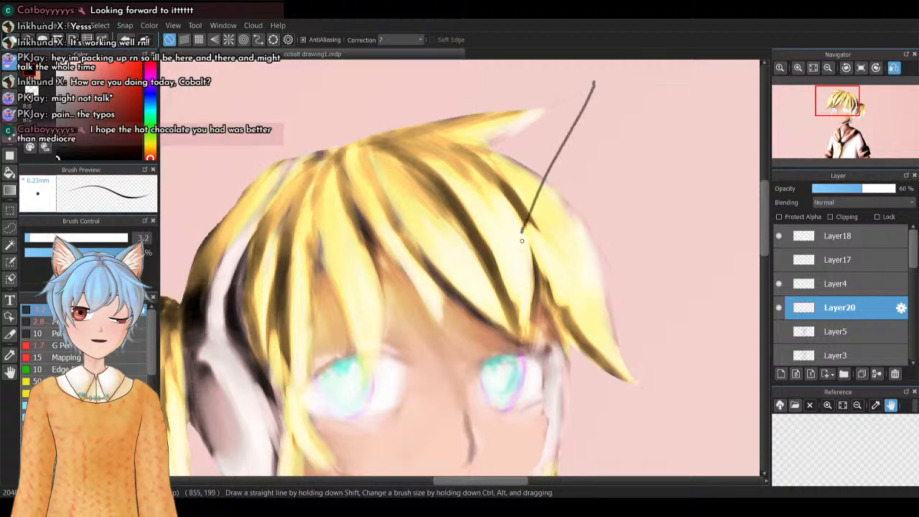
pyautogui.hotkey('ctrl', 'z')
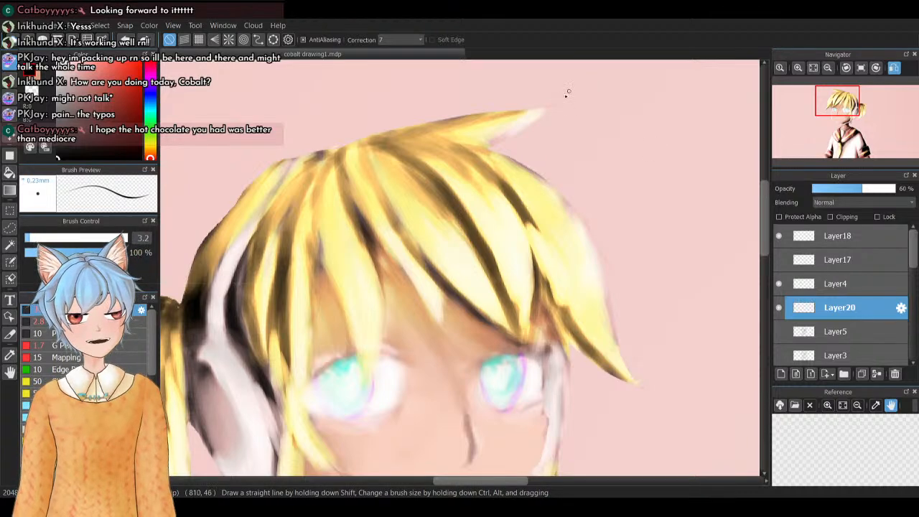
pyautogui.moveTo(568, 91)
pyautogui.mouseDown()
pyautogui.moveTo(440, 114)
pyautogui.moveTo(368, 139)
pyautogui.moveTo(570, 96)
pyautogui.mouseUp()
pyautogui.hotkey('ctrl', 'z')
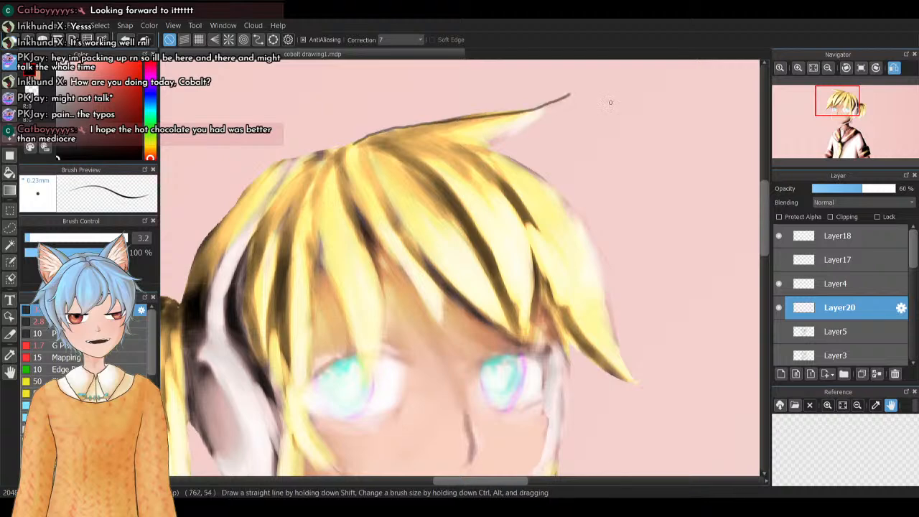
# Outline the underside of the hair tuft and the outer edge of the hair down to the side lock's tip in black
pyautogui.moveTo(835, 101)
pyautogui.mouseDown()
pyautogui.moveTo(821, 115)
pyautogui.moveTo(823, 106)
pyautogui.mouseUp()
pyautogui.moveTo(397, 139)
pyautogui.mouseDown()
pyautogui.moveTo(359, 174)
pyautogui.moveTo(316, 194)
pyautogui.moveTo(357, 209)
pyautogui.moveTo(411, 263)
pyautogui.moveTo(436, 315)
pyautogui.moveTo(463, 420)
pyautogui.mouseUp()
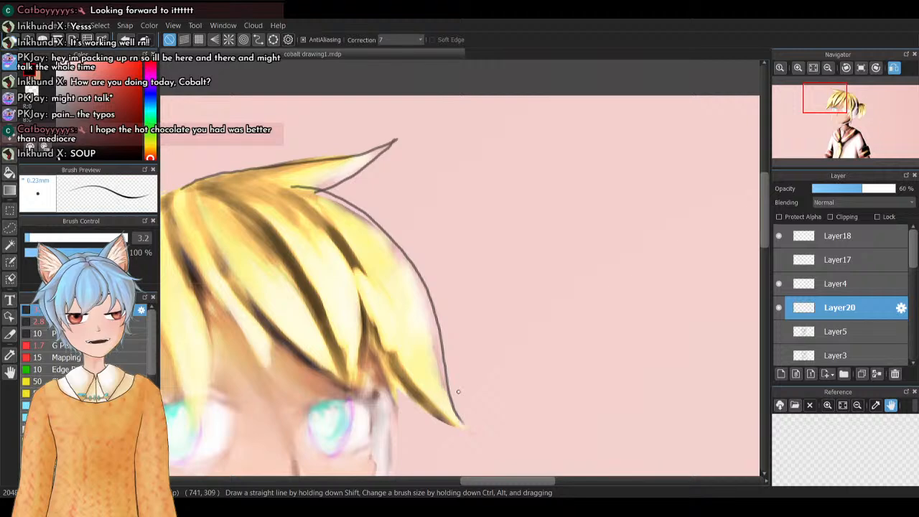
pyautogui.hotkey('ctrl', 'z')
pyautogui.moveTo(313, 191)
pyautogui.mouseDown()
pyautogui.moveTo(391, 239)
pyautogui.moveTo(417, 268)
pyautogui.moveTo(445, 315)
pyautogui.moveTo(438, 344)
pyautogui.moveTo(467, 428)
pyautogui.mouseUp()
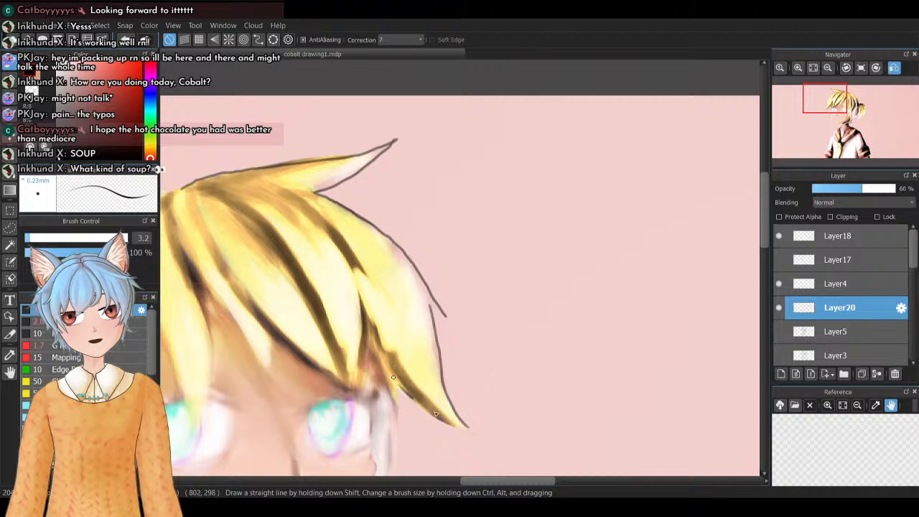
# Draw black lines along the far headset's outer edge and around the pointed bangs over the forehead
pyautogui.moveTo(397, 381); pyautogui.dragTo(392, 461)
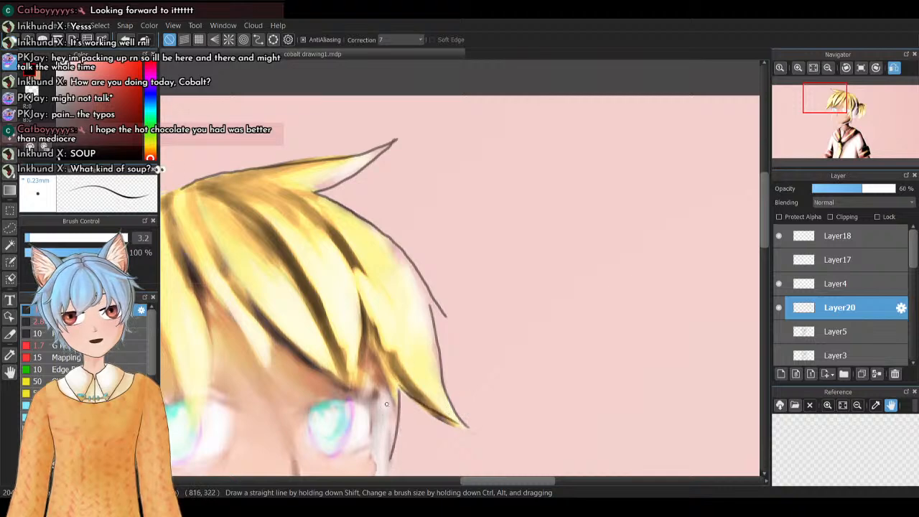
pyautogui.moveTo(365, 323)
pyautogui.mouseDown()
pyautogui.moveTo(356, 392)
pyautogui.moveTo(363, 400)
pyautogui.mouseUp()
pyautogui.moveTo(263, 322); pyautogui.dragTo(273, 381)
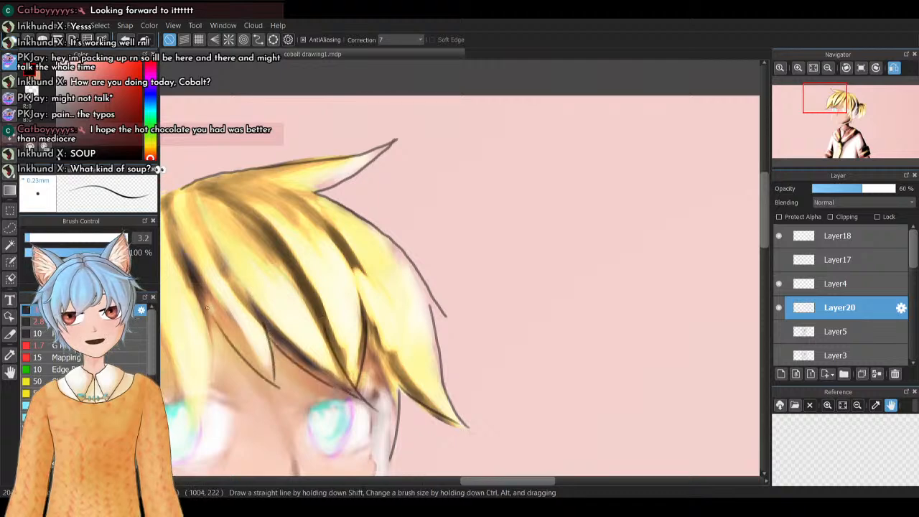
# Outline the far headset's lower part with the small lock beneath it, and trace the cheek down to the chin
pyautogui.moveTo(824, 99); pyautogui.dragTo(836, 120)
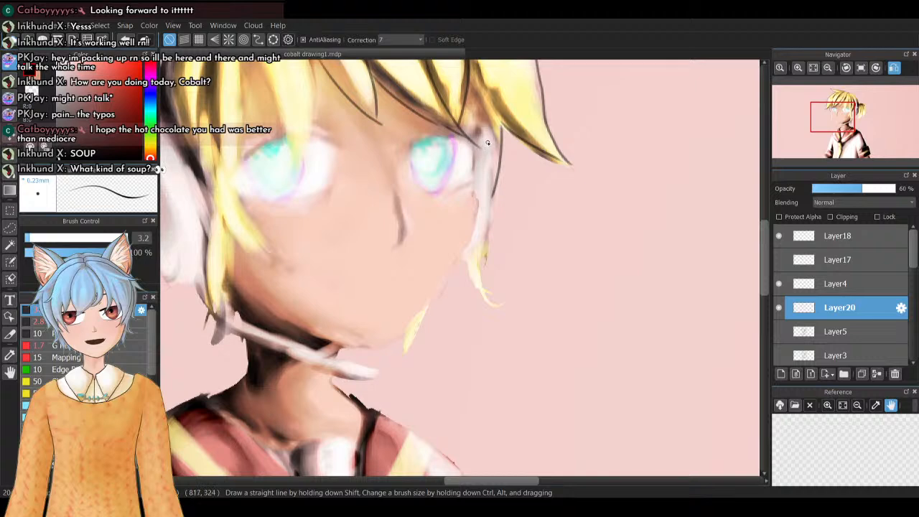
pyautogui.moveTo(487, 143)
pyautogui.mouseDown()
pyautogui.moveTo(499, 161)
pyautogui.moveTo(494, 138)
pyautogui.moveTo(494, 243)
pyautogui.mouseUp()
pyautogui.moveTo(491, 211)
pyautogui.mouseDown()
pyautogui.moveTo(488, 251)
pyautogui.moveTo(464, 263)
pyautogui.moveTo(494, 307)
pyautogui.moveTo(467, 260)
pyautogui.mouseUp()
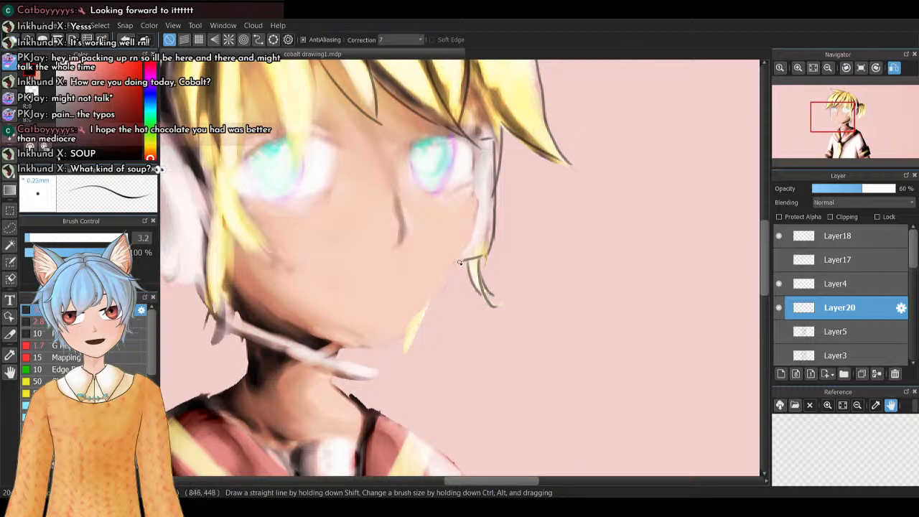
pyautogui.moveTo(471, 187)
pyautogui.mouseDown()
pyautogui.moveTo(458, 260)
pyautogui.moveTo(394, 343)
pyautogui.mouseUp()
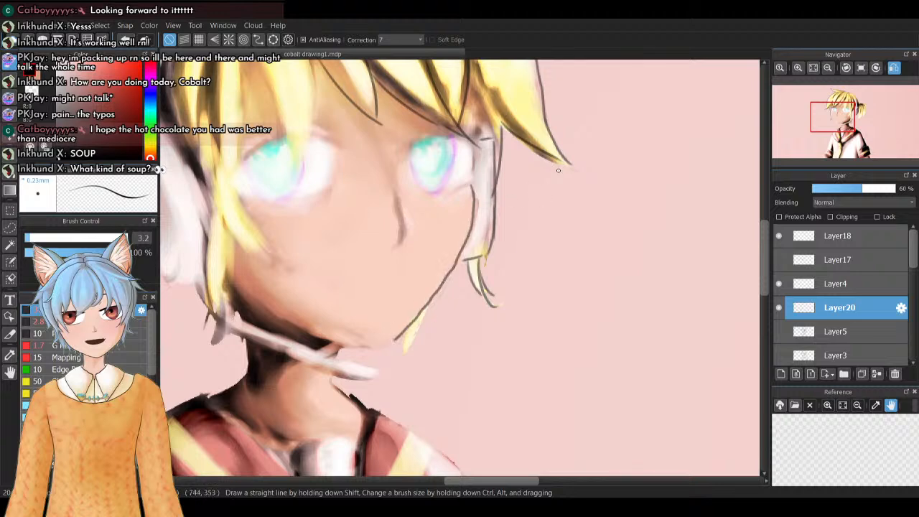
# Try to outline the jaw and the small hair tip behind the chin, undoing the strokes
pyautogui.moveTo(231, 277)
pyautogui.mouseDown()
pyautogui.moveTo(312, 333)
pyautogui.moveTo(359, 338)
pyautogui.mouseUp()
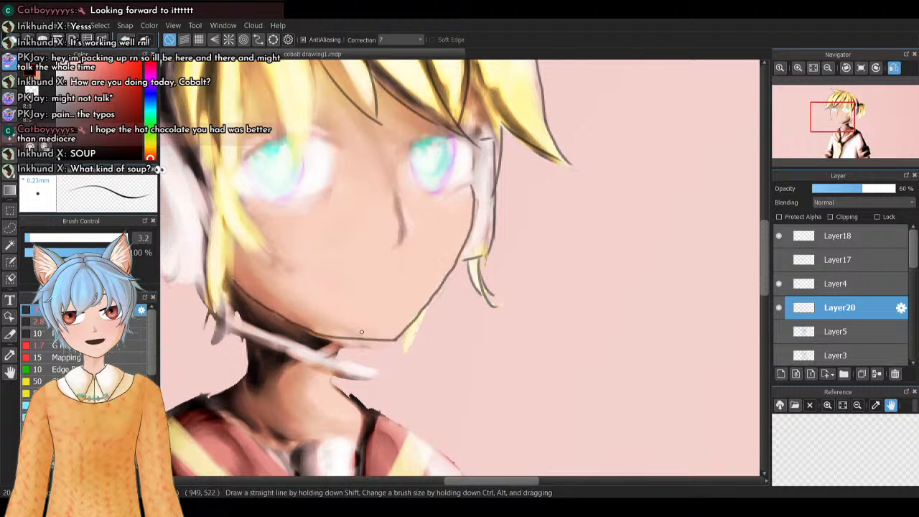
pyautogui.hotkey('ctrl', 'z')
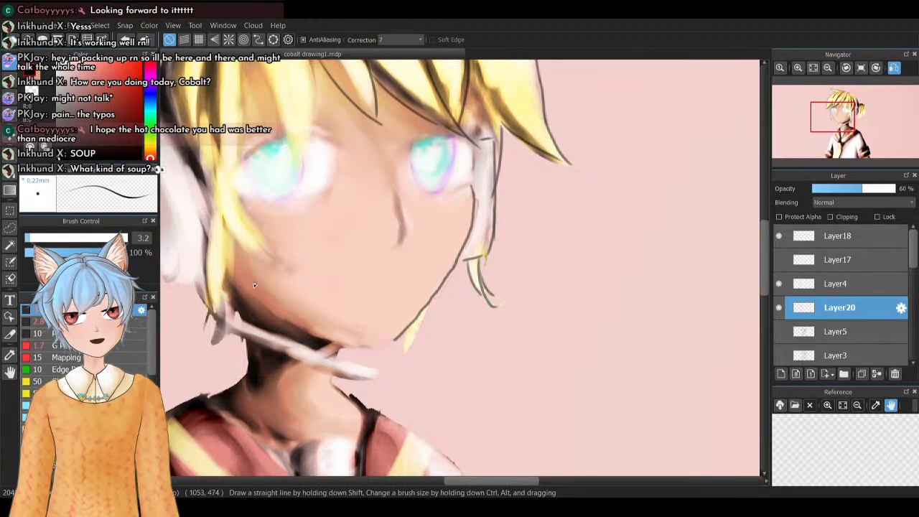
pyautogui.moveTo(233, 270)
pyautogui.mouseDown()
pyautogui.moveTo(276, 310)
pyautogui.moveTo(375, 341)
pyautogui.mouseUp()
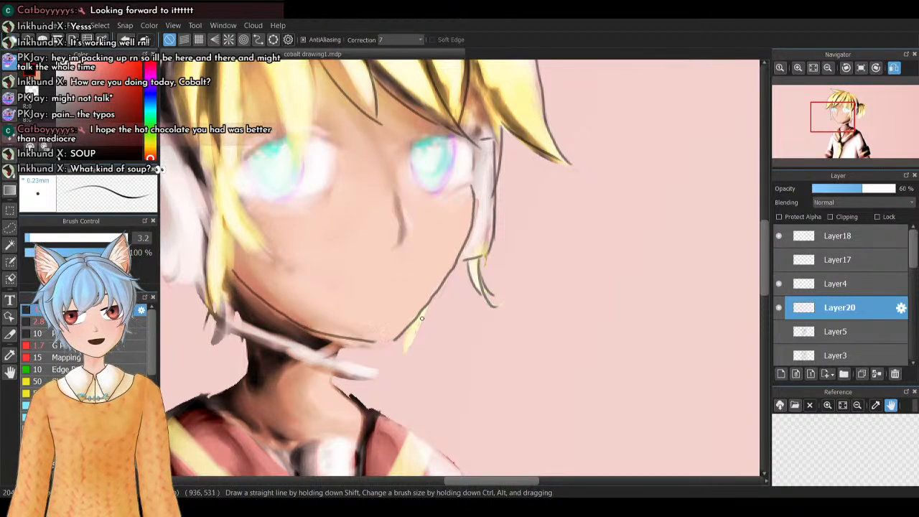
pyautogui.moveTo(429, 299); pyautogui.dragTo(402, 363)
pyautogui.moveTo(409, 325); pyautogui.dragTo(390, 356)
pyautogui.hotkey('ctrl', 'z')
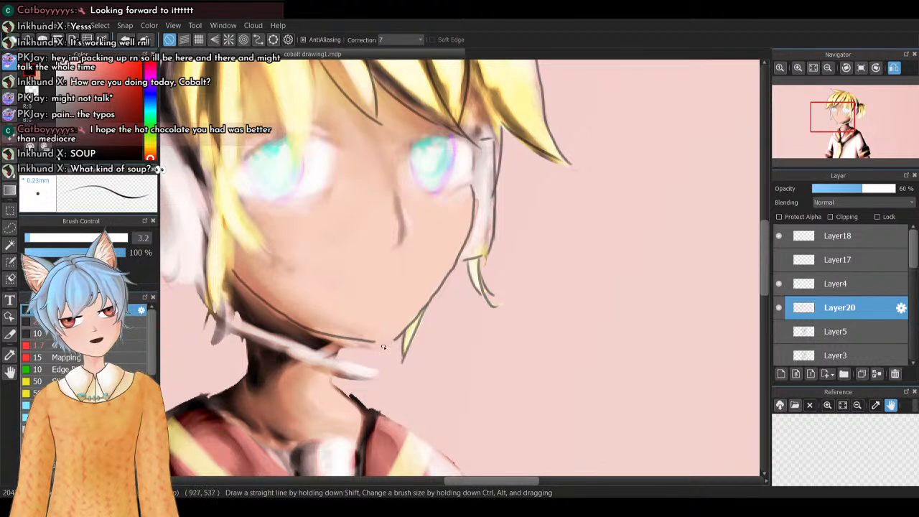
pyautogui.hotkey('ctrl', 'z')
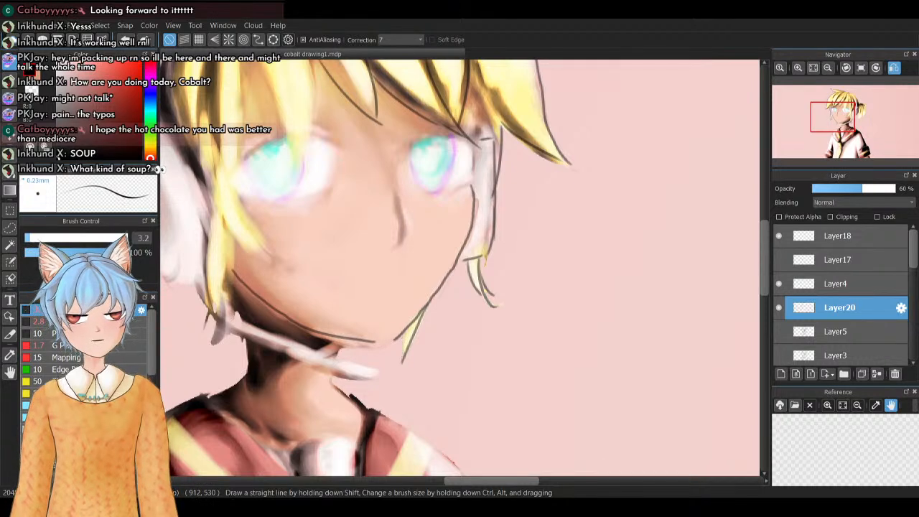
pyautogui.hotkey('ctrl', 'z')
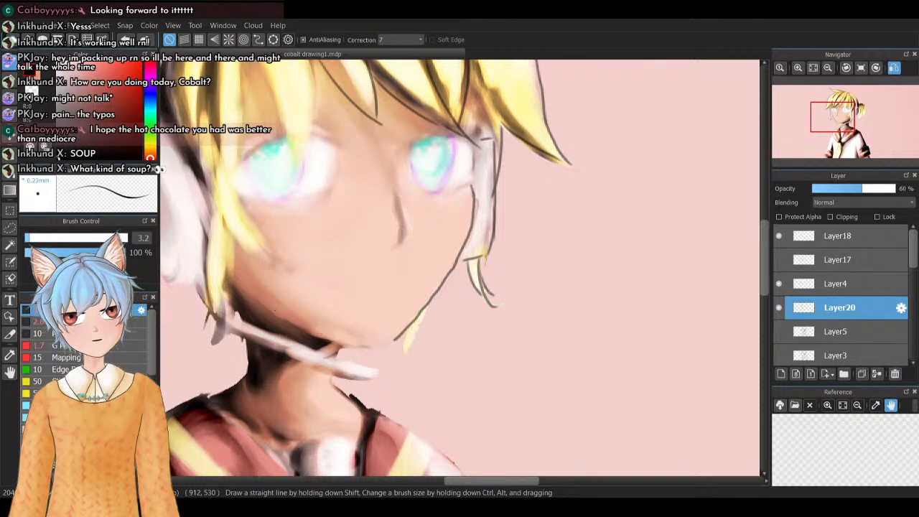
# Complete the jawline from the chin to the near side lock and outline that lock's edges in black
pyautogui.hotkey('ctrl', 'y')
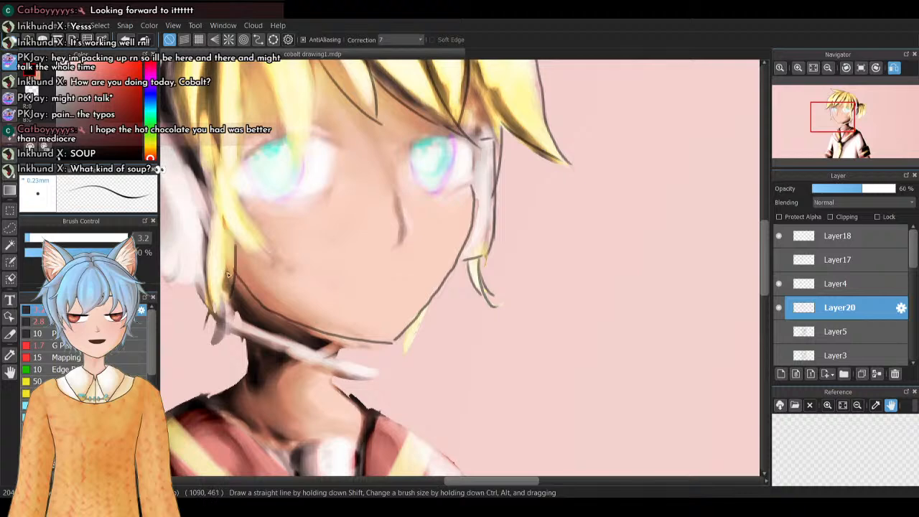
pyautogui.moveTo(228, 257); pyautogui.dragTo(215, 314)
pyautogui.moveTo(243, 249)
pyautogui.mouseDown()
pyautogui.moveTo(261, 264)
pyautogui.moveTo(245, 229)
pyautogui.moveTo(273, 250)
pyautogui.moveTo(232, 188)
pyautogui.mouseUp()
# Make trial strokes along the hair strands in front of the near headset cup and undo them
pyautogui.click(798, 67)
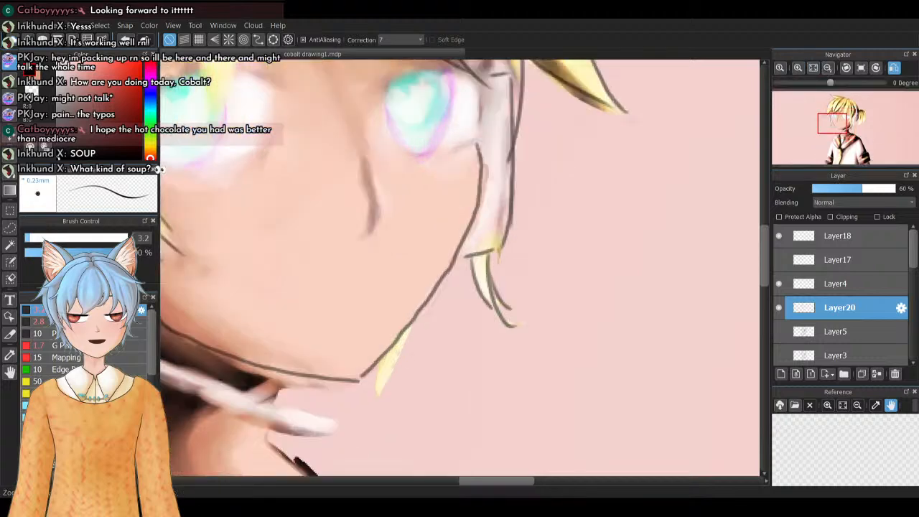
pyautogui.click(827, 68)
pyautogui.click(827, 68)
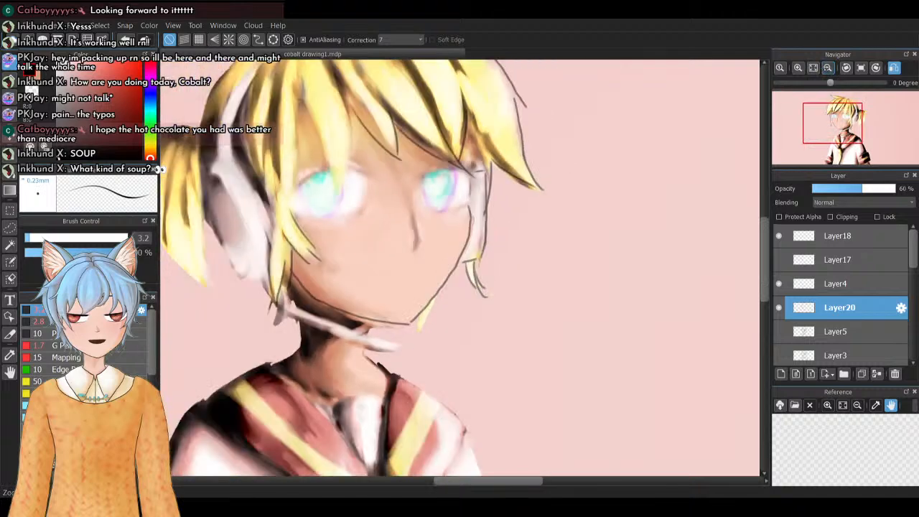
pyautogui.click(827, 68)
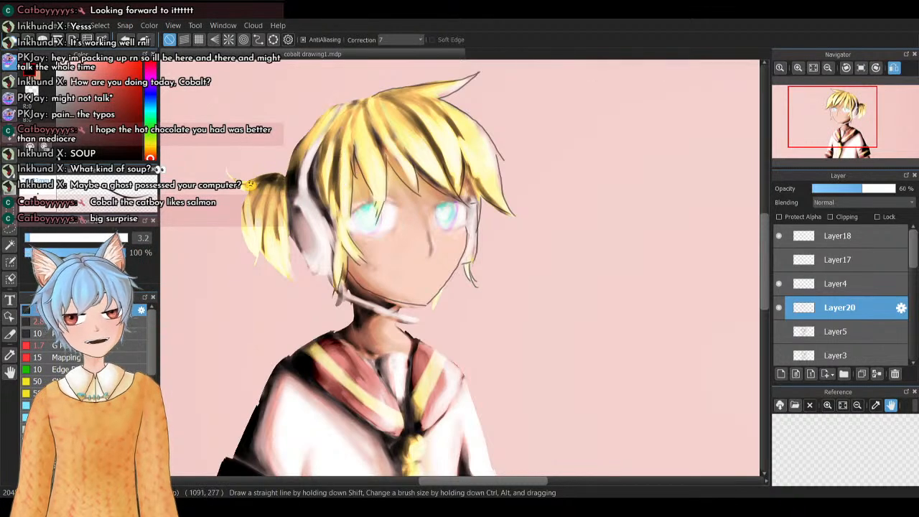
pyautogui.moveTo(331, 173); pyautogui.dragTo(327, 217)
pyautogui.moveTo(337, 171); pyautogui.dragTo(333, 201)
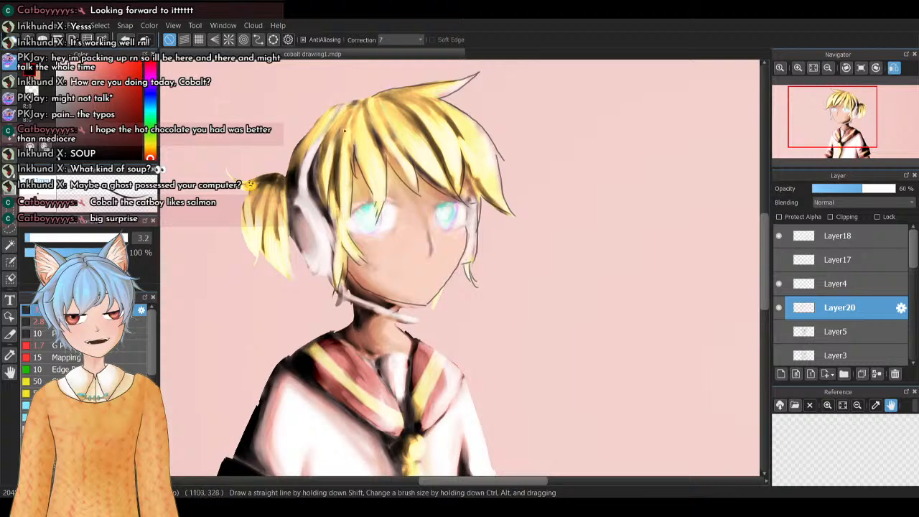
pyautogui.hotkey('ctrl', 'z')
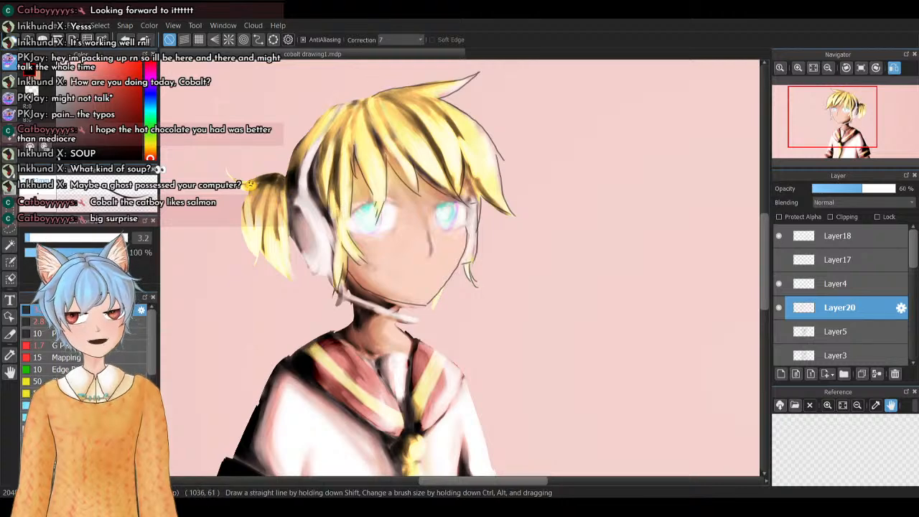
pyautogui.hotkey('ctrl', 'z')
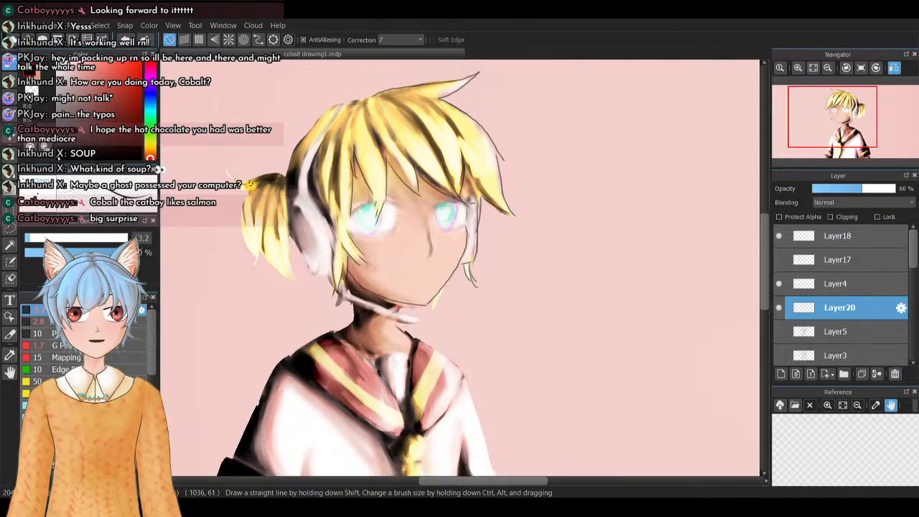
pyautogui.moveTo(333, 184)
pyautogui.mouseDown()
pyautogui.moveTo(332, 212)
pyautogui.moveTo(332, 157)
pyautogui.mouseUp()
pyautogui.hotkey('ctrl', 'z')
pyautogui.hotkey('ctrl', 'z')
pyautogui.hotkey('ctrl', 'z')
pyautogui.hotkey('ctrl', 'z')
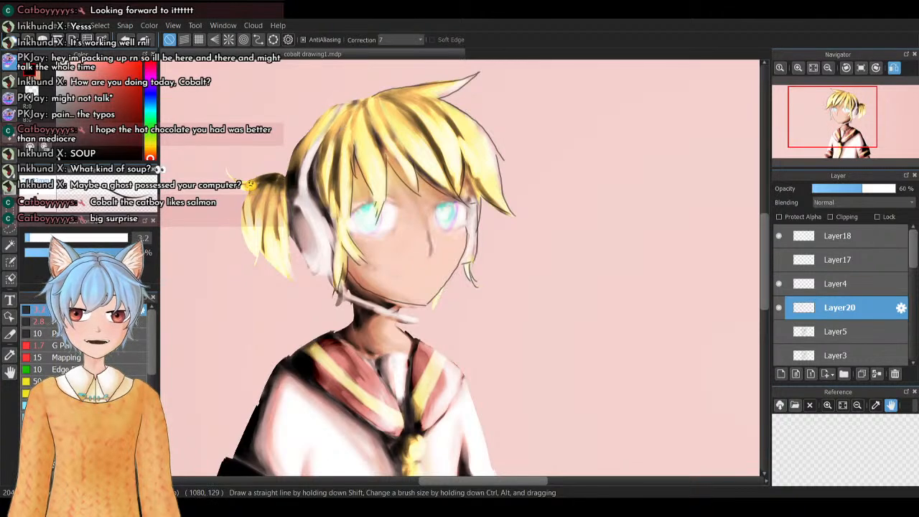
# Try upward strokes for the hair strand between the headset band and the near eye, undoing each one
pyautogui.moveTo(331, 214); pyautogui.dragTo(331, 151)
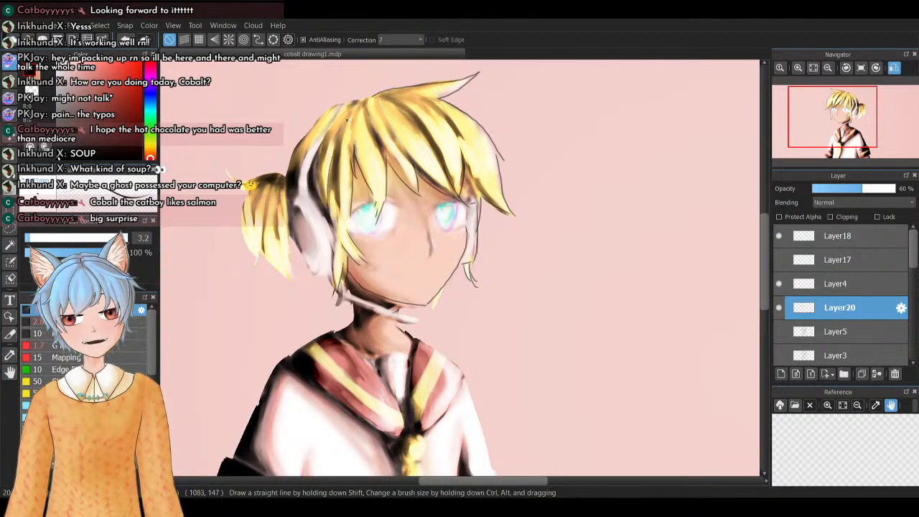
pyautogui.hotkey('ctrl', 'z')
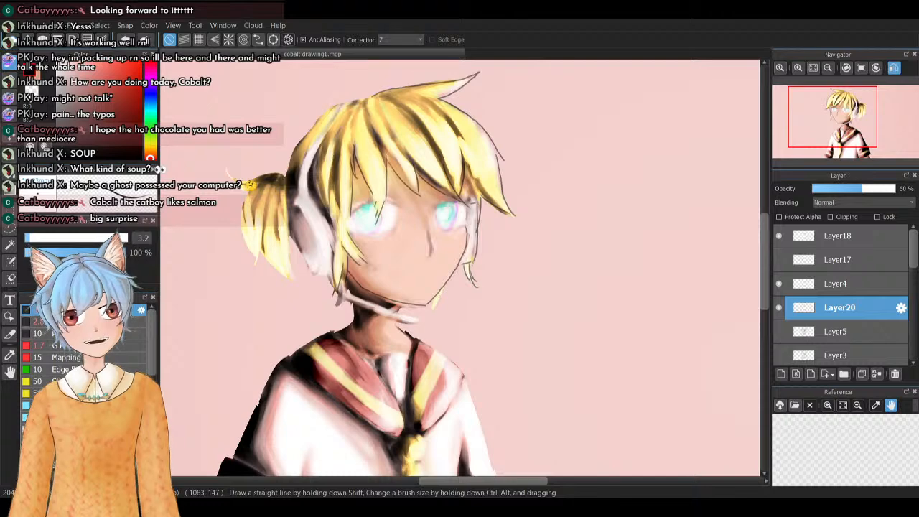
pyautogui.moveTo(341, 214); pyautogui.dragTo(336, 179)
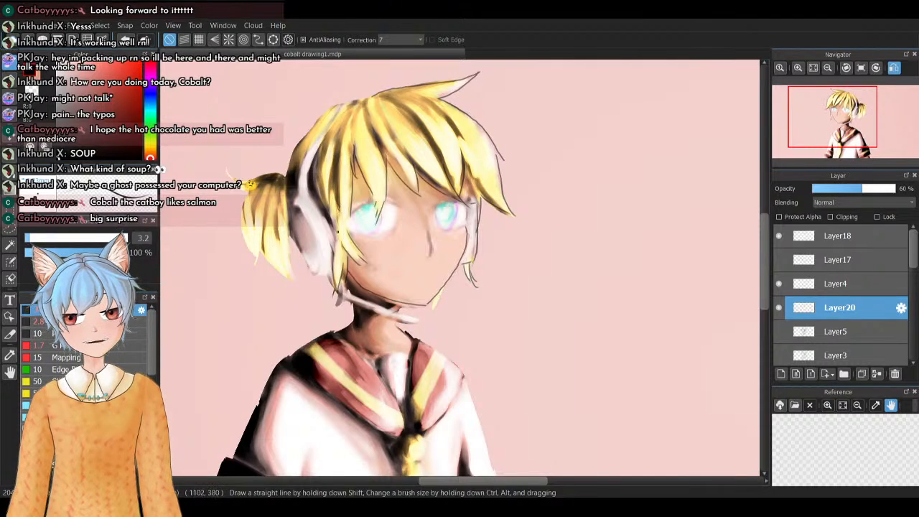
pyautogui.hotkey('ctrl', 'z')
pyautogui.moveTo(340, 216); pyautogui.dragTo(329, 164)
pyautogui.hotkey('ctrl', 'z')
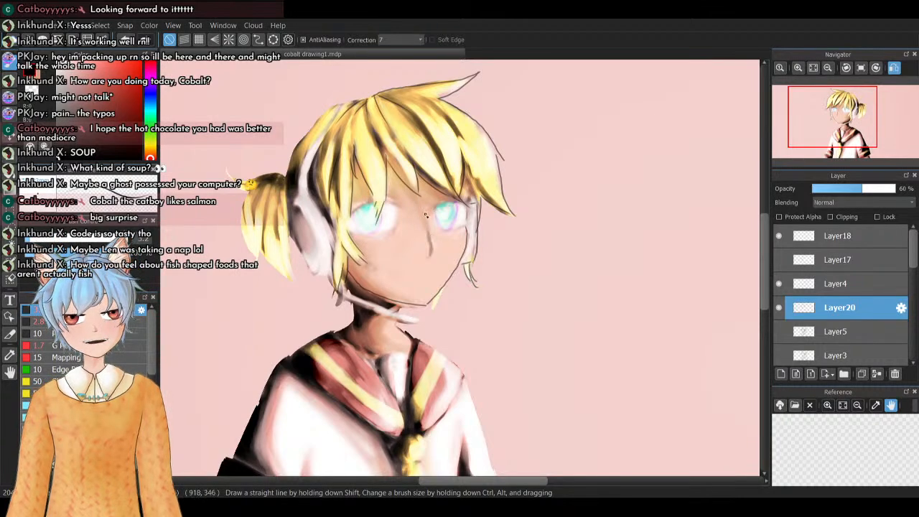
# Draw black lines for the nose, the shirt's neckline and the inner edge of the sailor collar
pyautogui.moveTo(430, 256); pyautogui.dragTo(435, 248)
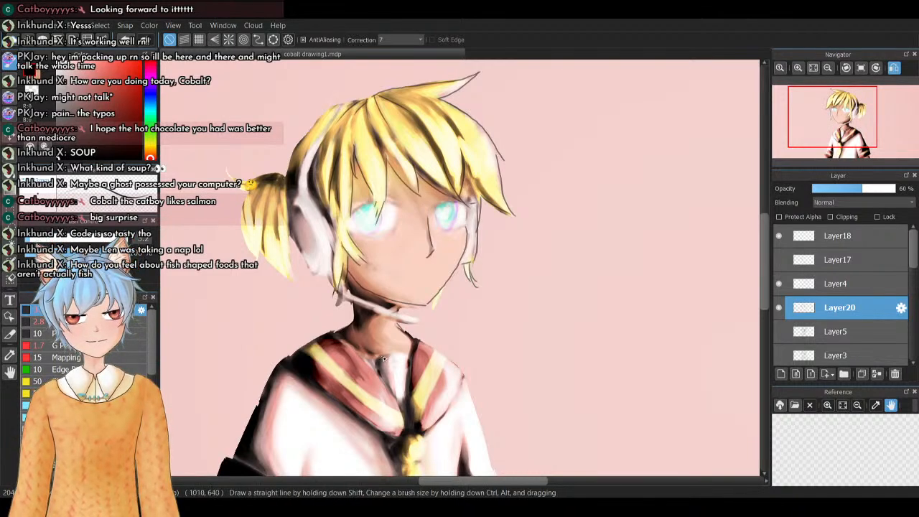
pyautogui.moveTo(376, 360); pyautogui.dragTo(412, 352)
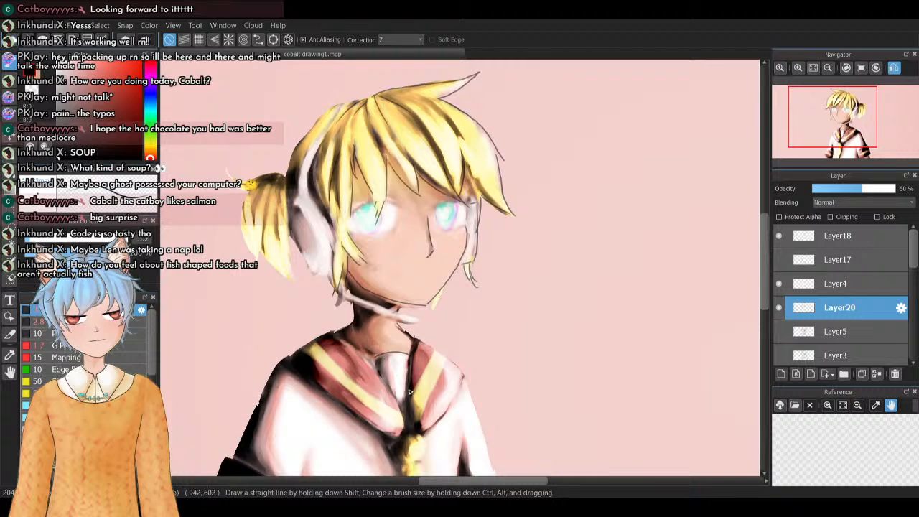
pyautogui.moveTo(359, 352); pyautogui.dragTo(402, 399)
pyautogui.hotkey('ctrl', 'z')
pyautogui.moveTo(333, 331); pyautogui.dragTo(398, 395)
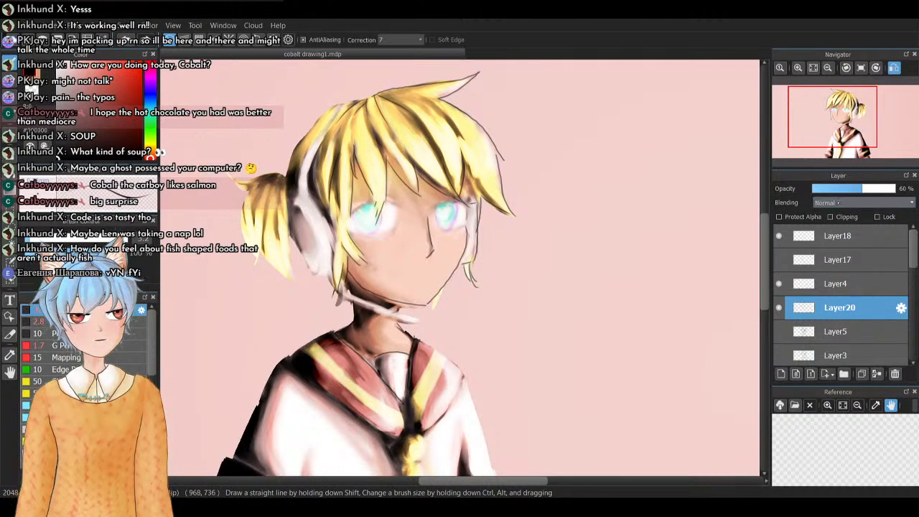
# Set Layer20's blending to Multiply and make trial strokes along the far collar flap's shoulder edge, undoing each one
pyautogui.click(830, 223)
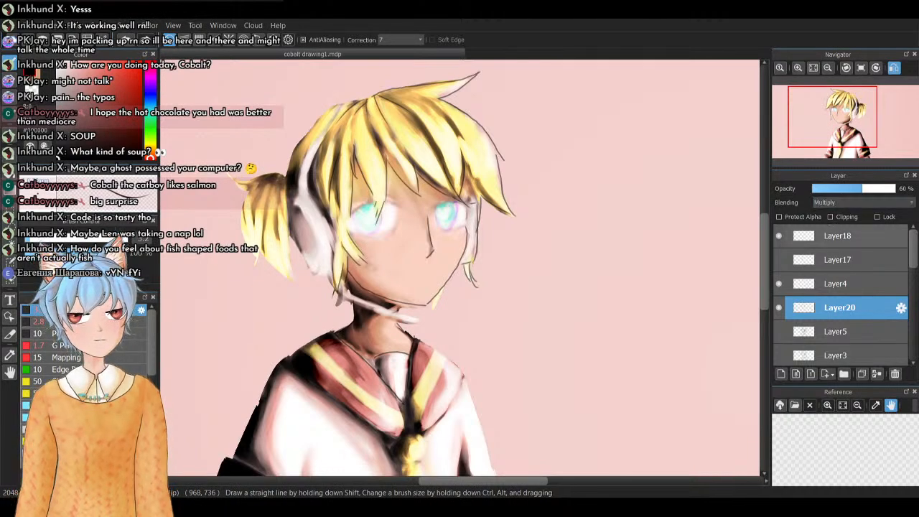
pyautogui.moveTo(833, 123); pyautogui.dragTo(825, 151)
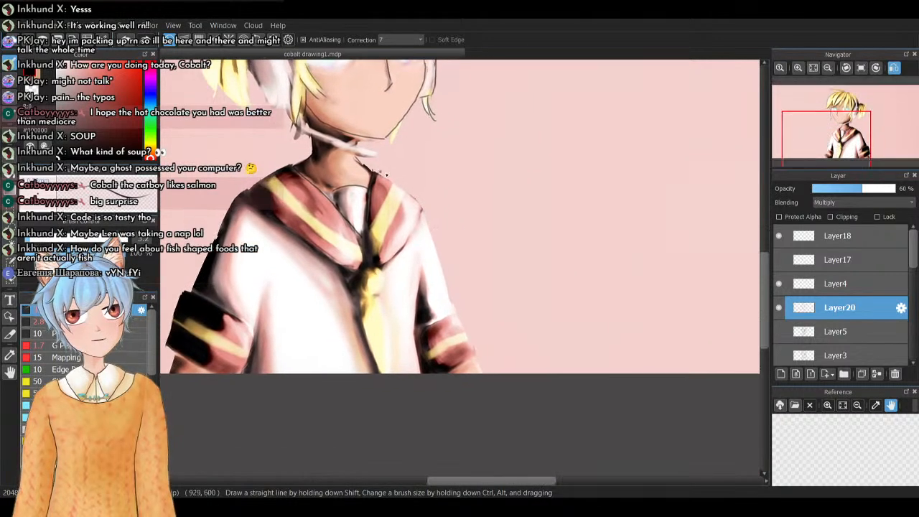
pyautogui.moveTo(372, 171); pyautogui.dragTo(420, 207)
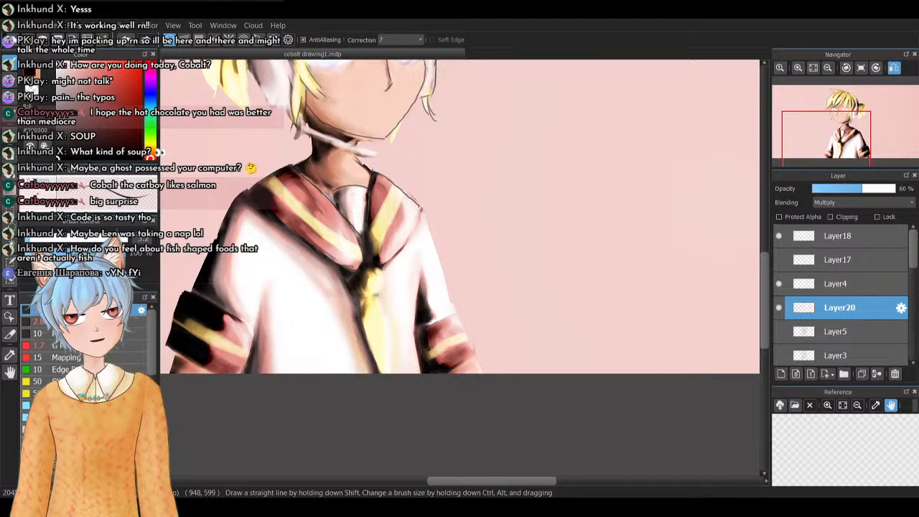
pyautogui.hotkey('ctrl', 'z')
pyautogui.moveTo(372, 171); pyautogui.dragTo(422, 204)
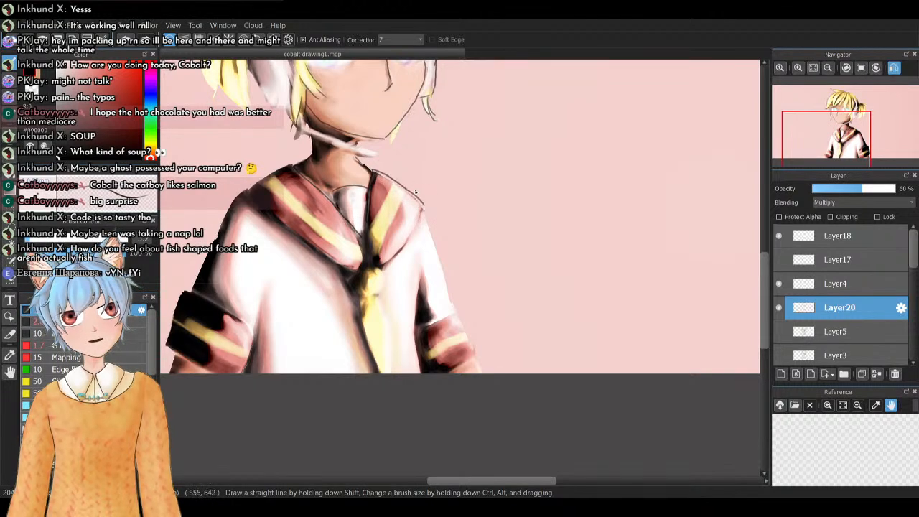
pyautogui.hotkey('ctrl', 'z')
pyautogui.moveTo(371, 170); pyautogui.dragTo(422, 205)
pyautogui.hotkey('ctrl', 'z')
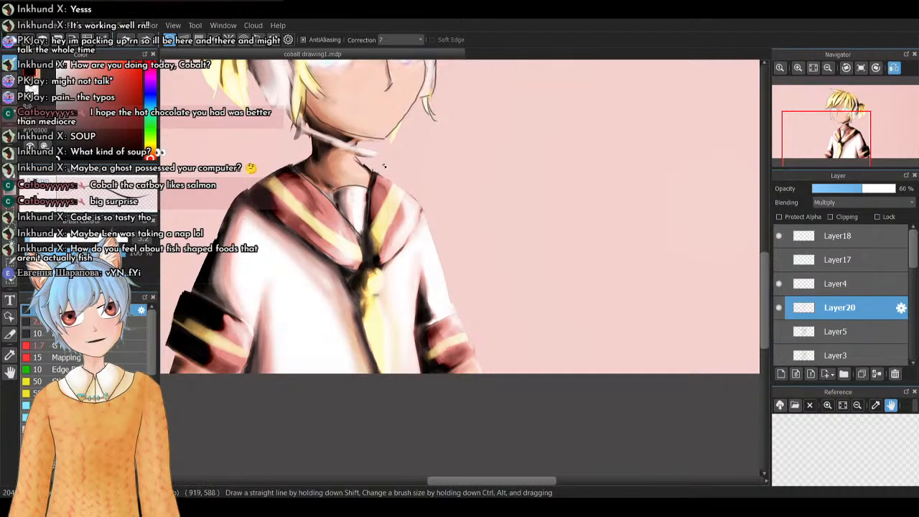
# Outline the far collar flap from the neck around its outer corner to the tie knot in black
pyautogui.moveTo(370, 169)
pyautogui.mouseDown()
pyautogui.moveTo(421, 206)
pyautogui.moveTo(383, 267)
pyautogui.moveTo(422, 208)
pyautogui.mouseUp()
pyautogui.hotkey('ctrl', 'z')
pyautogui.hotkey('ctrl', 'z')
pyautogui.hotkey('ctrl', 'z')
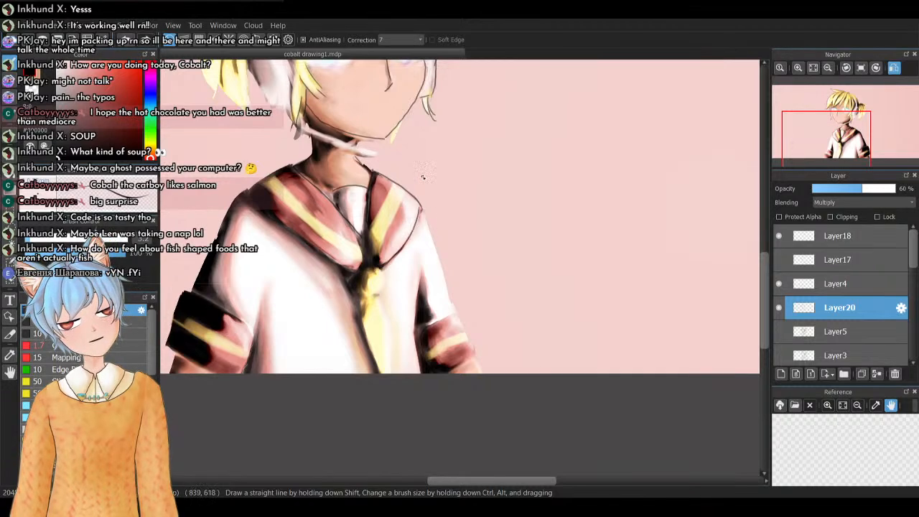
# Try strokes along the lower edge of the near sailor collar flap, undoing each one
pyautogui.moveTo(262, 194)
pyautogui.mouseDown()
pyautogui.moveTo(269, 218)
pyautogui.moveTo(346, 265)
pyautogui.mouseUp()
pyautogui.hotkey('ctrl', 'z')
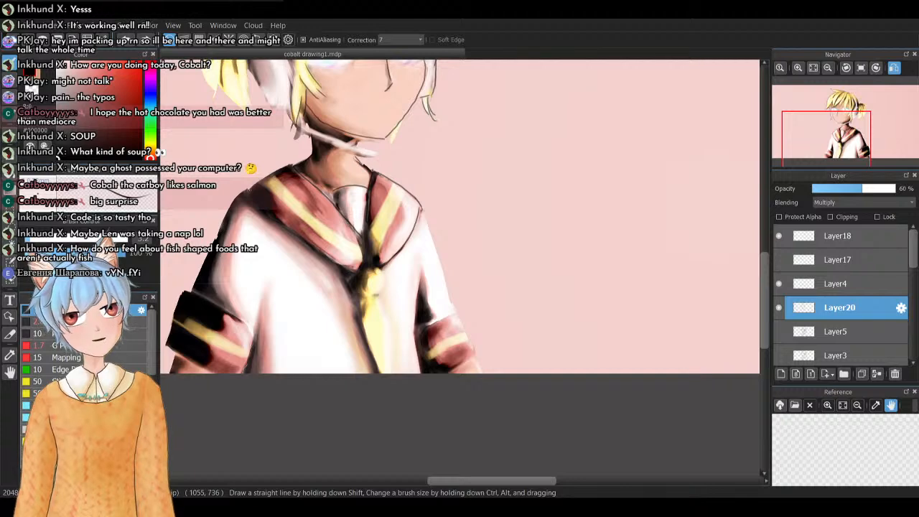
pyautogui.moveTo(250, 193); pyautogui.dragTo(342, 267)
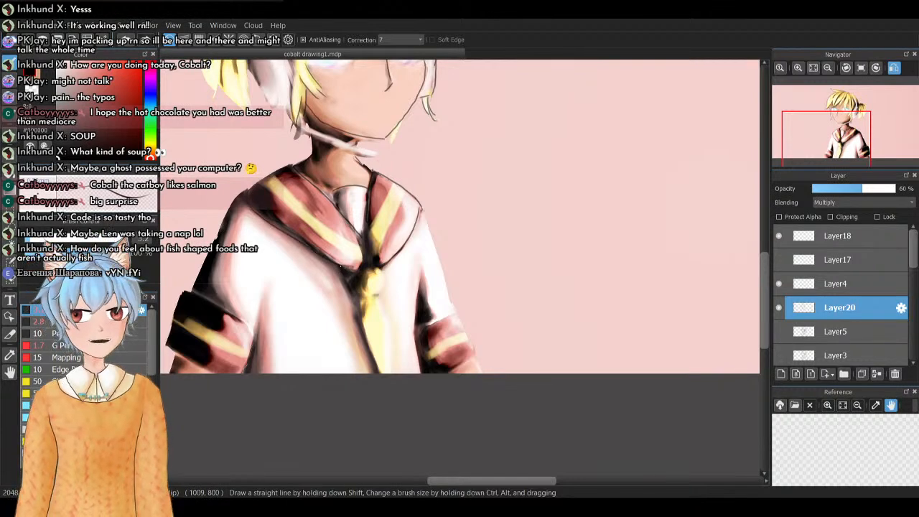
pyautogui.hotkey('ctrl', 'z')
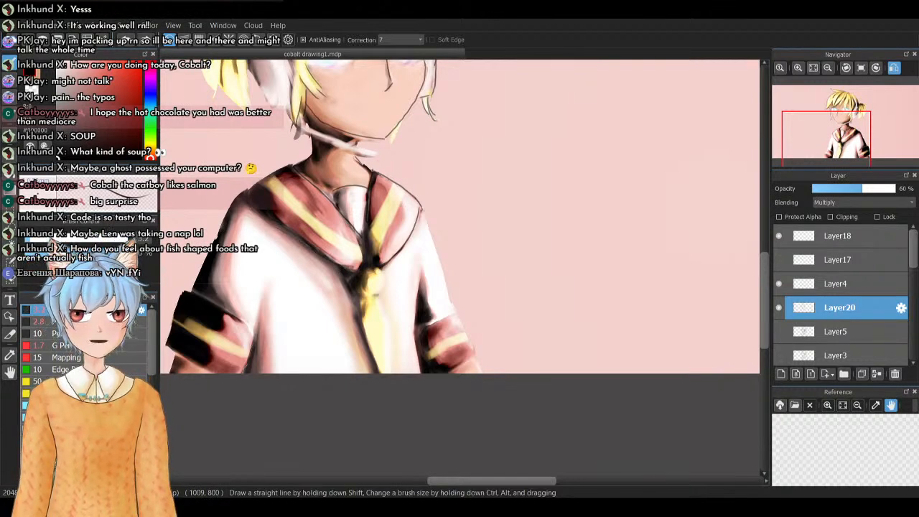
pyautogui.moveTo(291, 237); pyautogui.dragTo(326, 260)
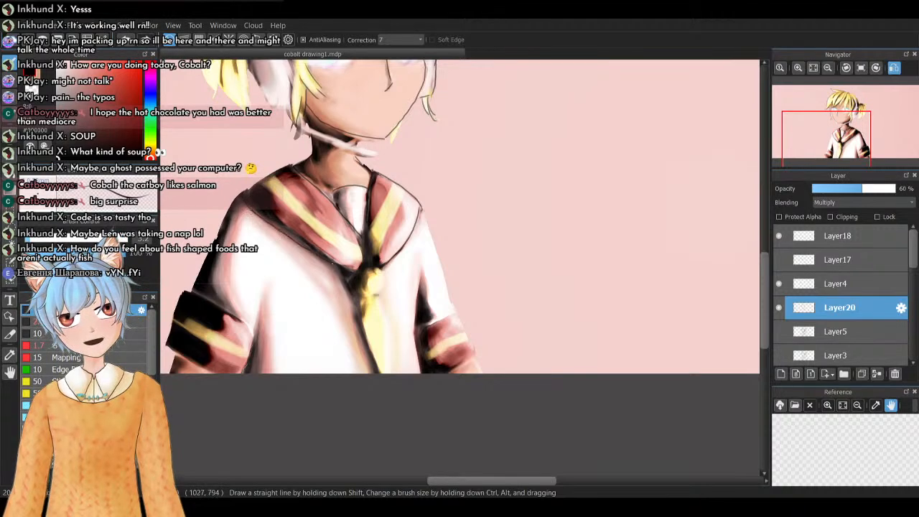
pyautogui.hotkey('ctrl', 'z')
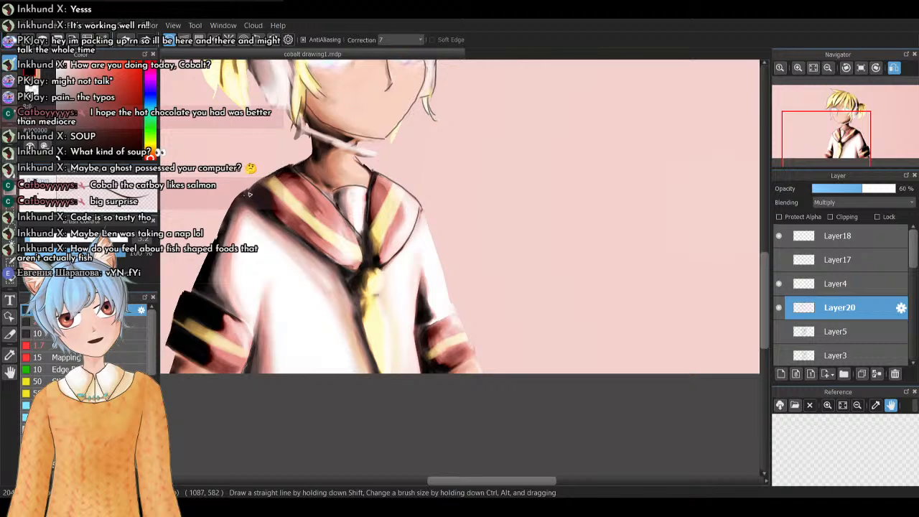
# Draw black lines along the near collar flap's lower edge, around the yellow tie knot and down the tie's edges
pyautogui.moveTo(264, 217); pyautogui.dragTo(343, 273)
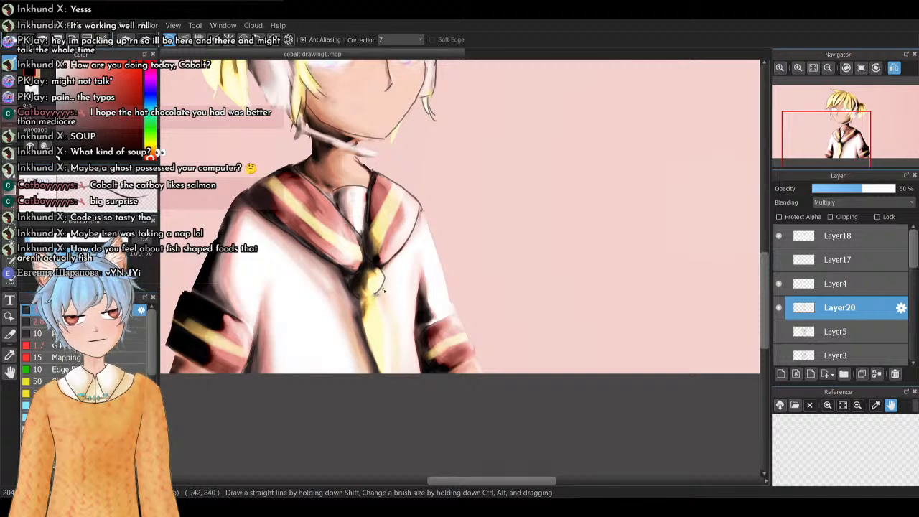
pyautogui.moveTo(367, 294)
pyautogui.mouseDown()
pyautogui.moveTo(388, 288)
pyautogui.moveTo(381, 248)
pyautogui.mouseUp()
pyautogui.moveTo(359, 296); pyautogui.dragTo(390, 398)
pyautogui.moveTo(377, 294); pyautogui.dragTo(390, 366)
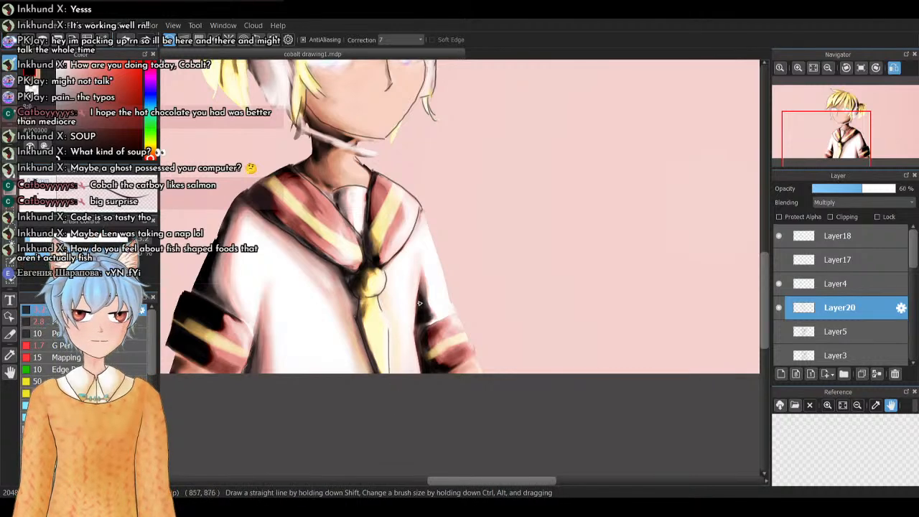
# Outline the far sleeve in black, including its inner and outer edges, the striped cuff and the arm below, redoing unsatisfactory strokes
pyautogui.moveTo(422, 273); pyautogui.dragTo(417, 372)
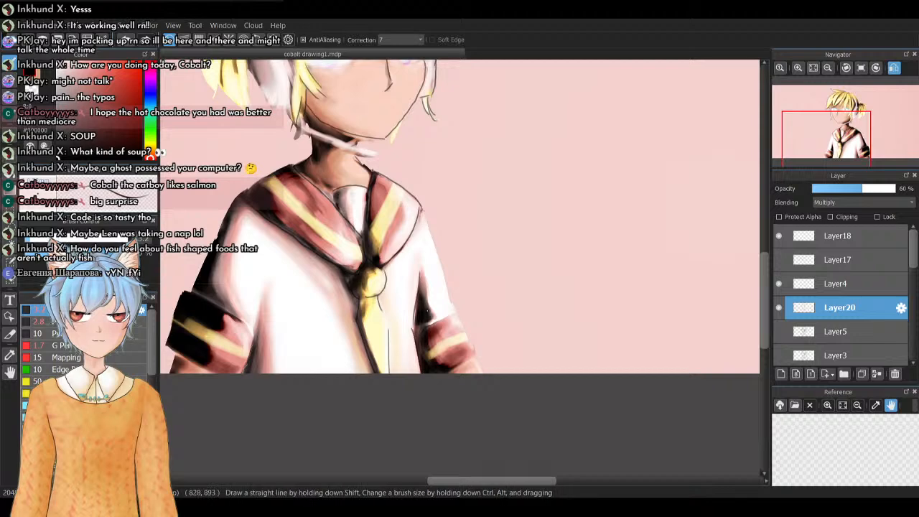
pyautogui.moveTo(417, 329)
pyautogui.mouseDown()
pyautogui.moveTo(452, 311)
pyautogui.moveTo(475, 352)
pyautogui.mouseUp()
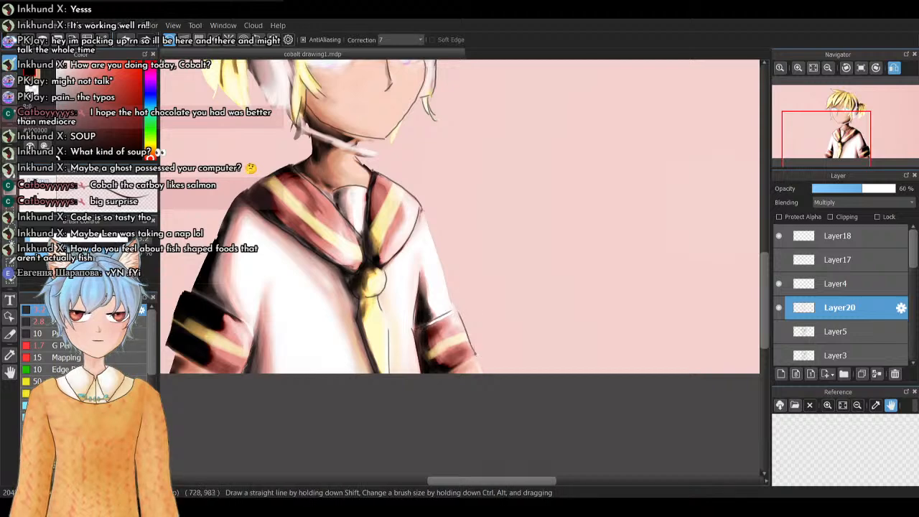
pyautogui.hotkey('ctrl', 'z')
pyautogui.hotkey('ctrl', 'z')
pyautogui.moveTo(415, 329)
pyautogui.mouseDown()
pyautogui.moveTo(458, 311)
pyautogui.moveTo(480, 359)
pyautogui.mouseUp()
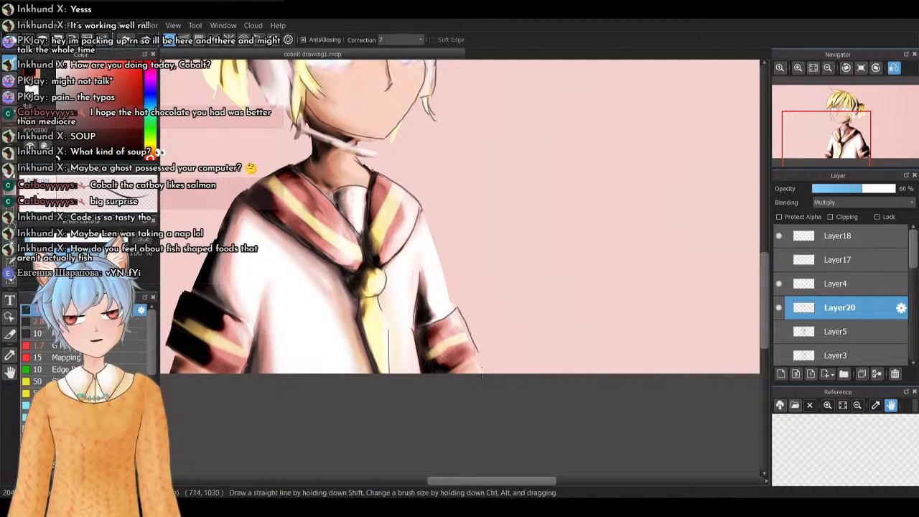
pyautogui.hotkey('ctrl', 'z')
pyautogui.moveTo(457, 310)
pyautogui.mouseDown()
pyautogui.moveTo(475, 364)
pyautogui.moveTo(433, 375)
pyautogui.moveTo(486, 373)
pyautogui.mouseUp()
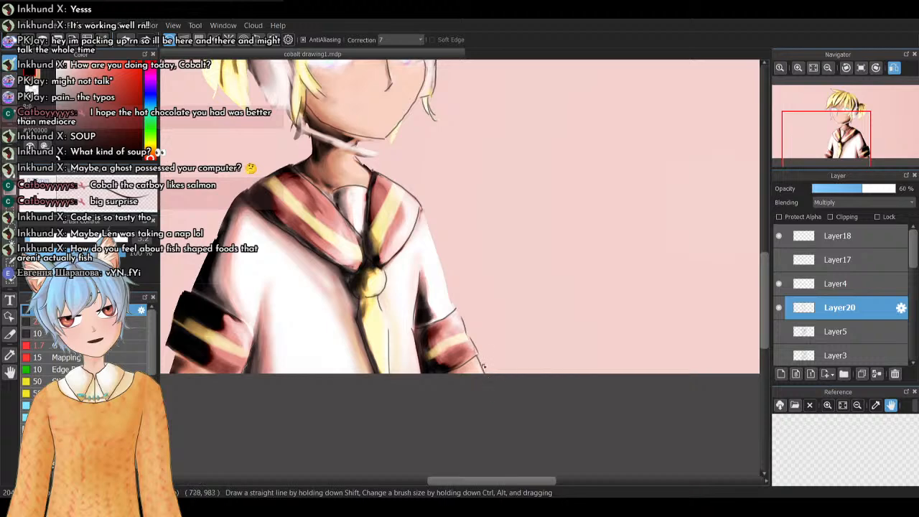
pyautogui.moveTo(421, 208); pyautogui.dragTo(456, 311)
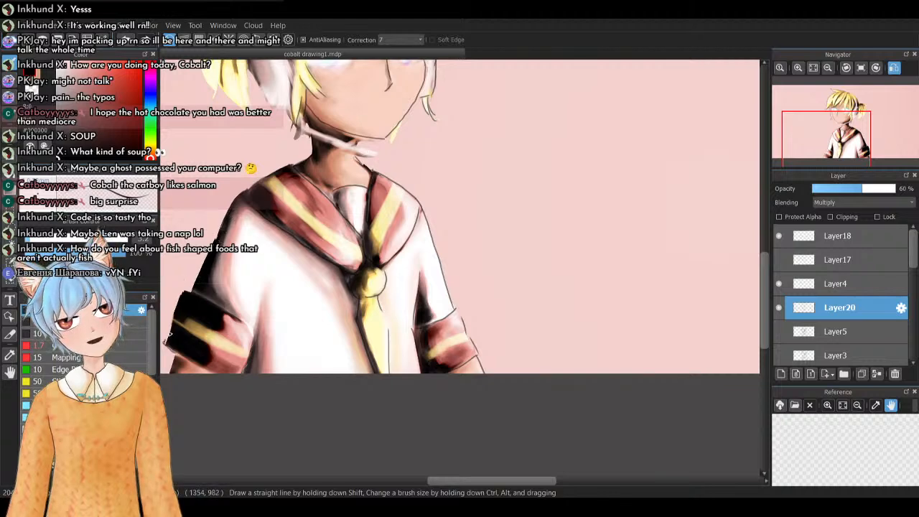
# Draw black lines along the upper and lower edges of the near sleeve's striped cuff, undoing unsatisfactory strokes
pyautogui.moveTo(184, 290); pyautogui.dragTo(260, 340)
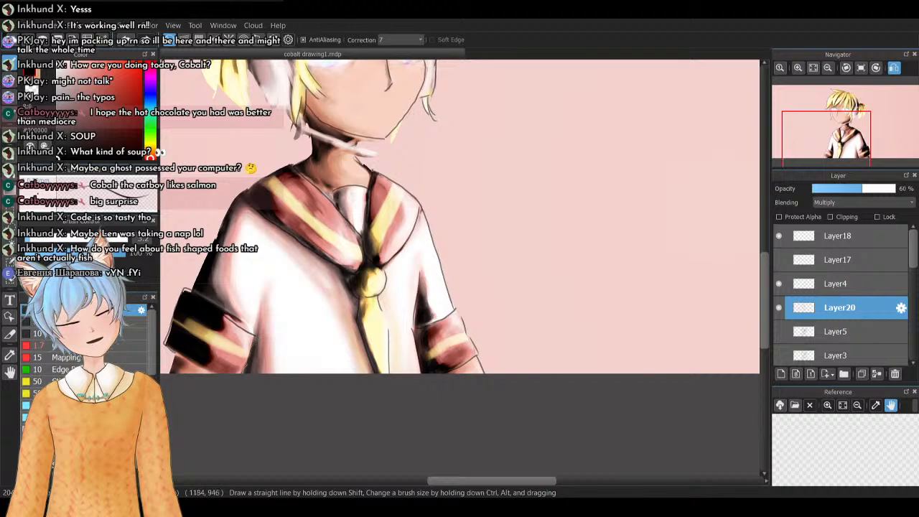
pyautogui.hotkey('ctrl', 'z')
pyautogui.moveTo(188, 290)
pyautogui.mouseDown()
pyautogui.moveTo(248, 320)
pyautogui.moveTo(254, 338)
pyautogui.mouseUp()
pyautogui.hotkey('ctrl', 'z')
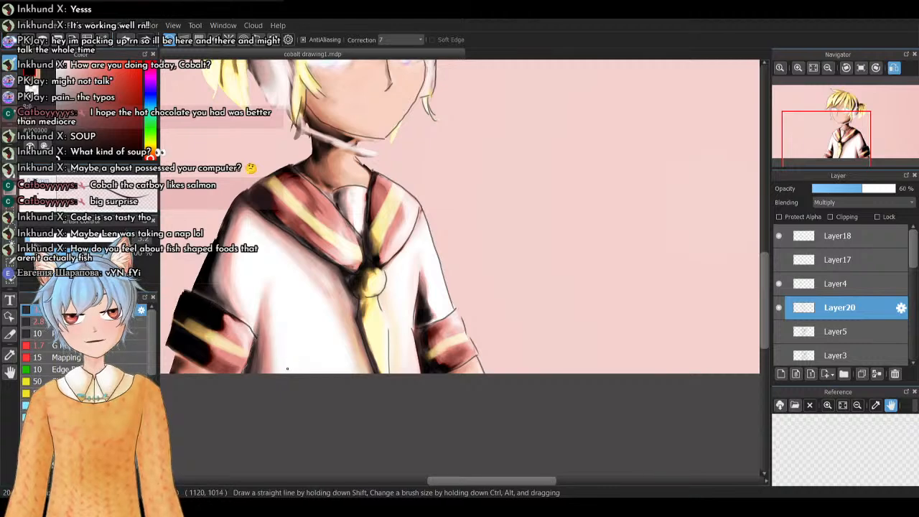
pyautogui.moveTo(169, 341); pyautogui.dragTo(243, 386)
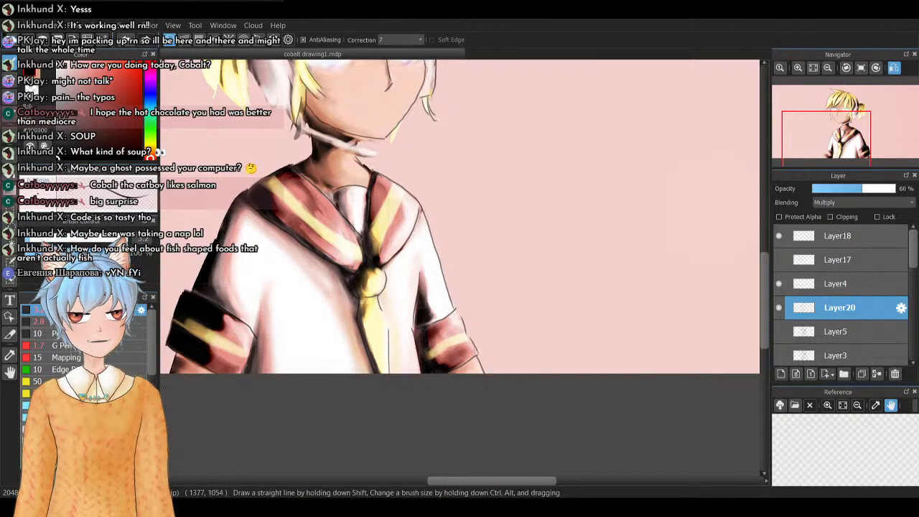
# Add a new layer directly above Layer18
pyautogui.moveTo(842, 143); pyautogui.dragTo(830, 136)
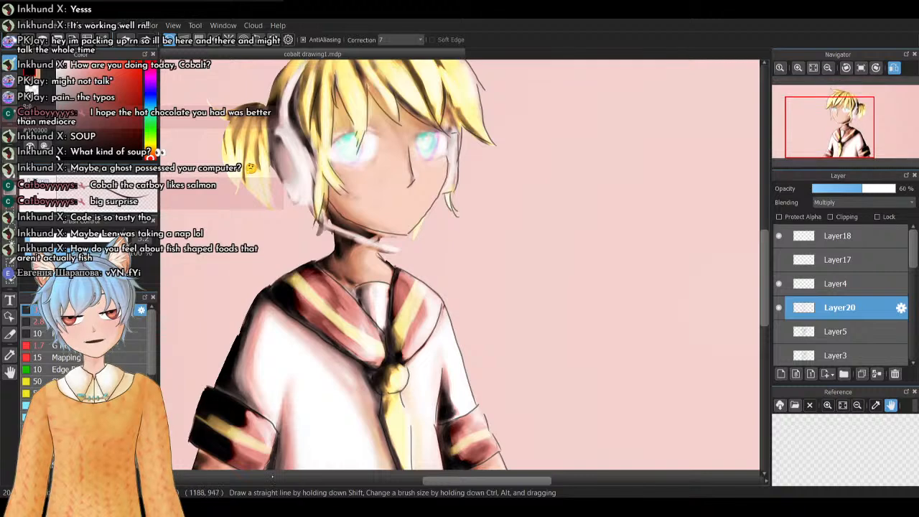
pyautogui.moveTo(832, 152); pyautogui.dragTo(829, 119)
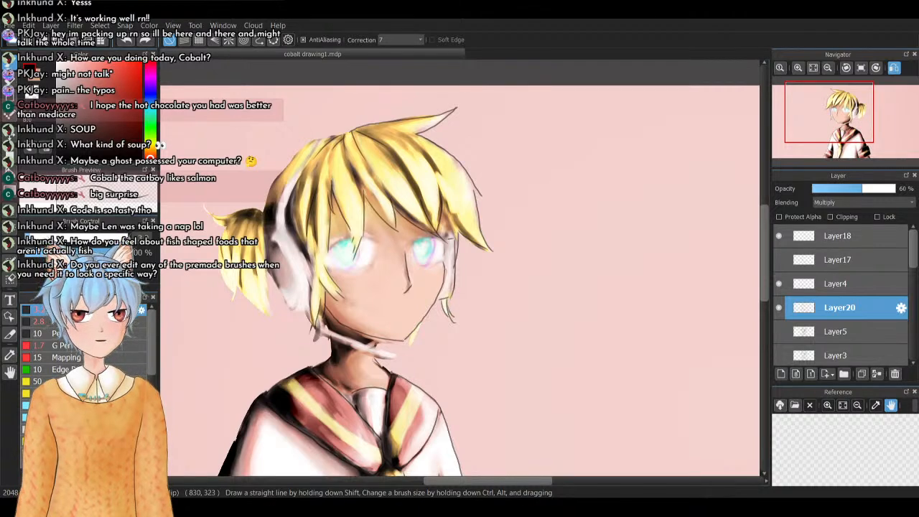
pyautogui.click(787, 237)
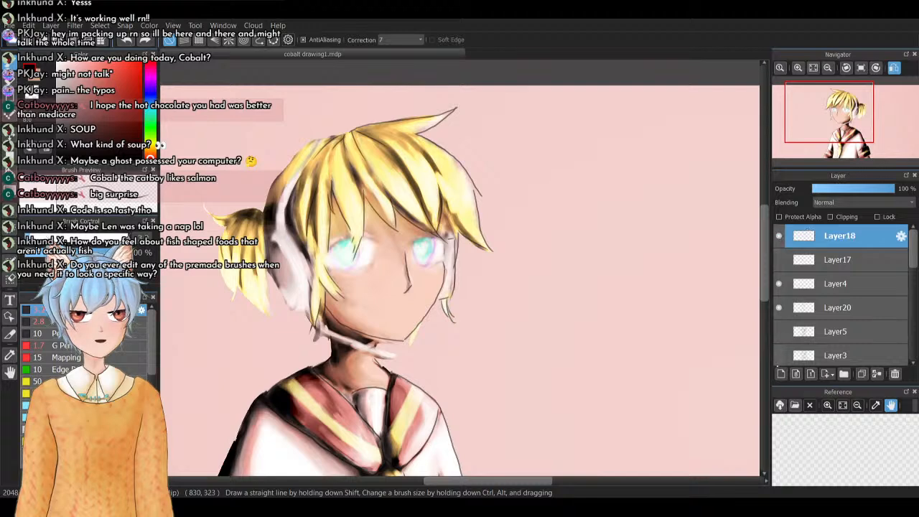
pyautogui.click(782, 374)
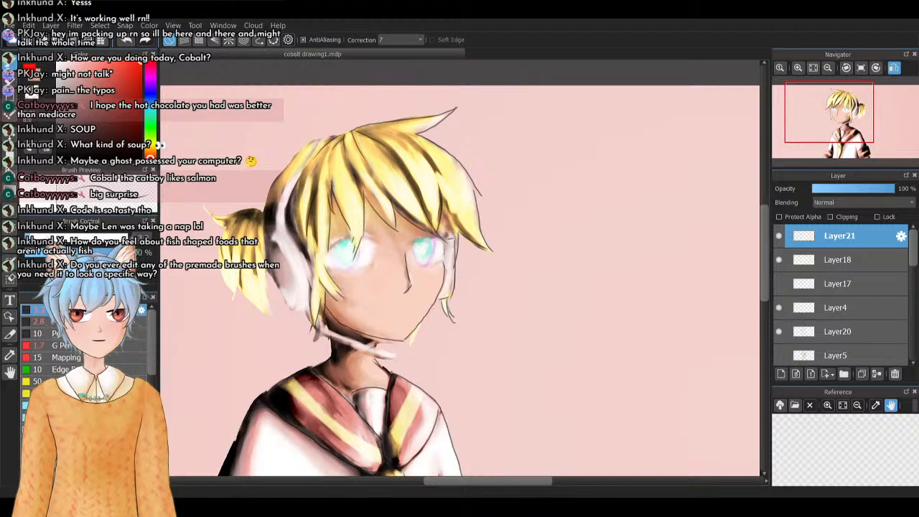
# Test red strokes on the empty background with the star scatter brush, a segmented brush at size 33 and a thin rough brush, undoing each
pyautogui.scroll(-8, 86, 345)
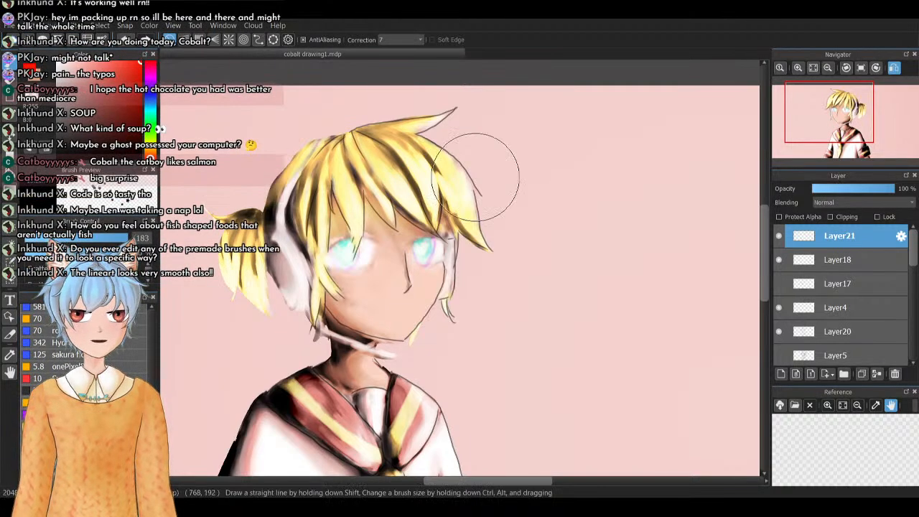
pyautogui.moveTo(668, 201)
pyautogui.mouseDown()
pyautogui.moveTo(666, 305)
pyautogui.moveTo(578, 341)
pyautogui.moveTo(568, 242)
pyautogui.moveTo(632, 171)
pyautogui.moveTo(690, 150)
pyautogui.moveTo(696, 261)
pyautogui.moveTo(669, 361)
pyautogui.moveTo(574, 315)
pyautogui.moveTo(563, 193)
pyautogui.moveTo(608, 129)
pyautogui.mouseUp()
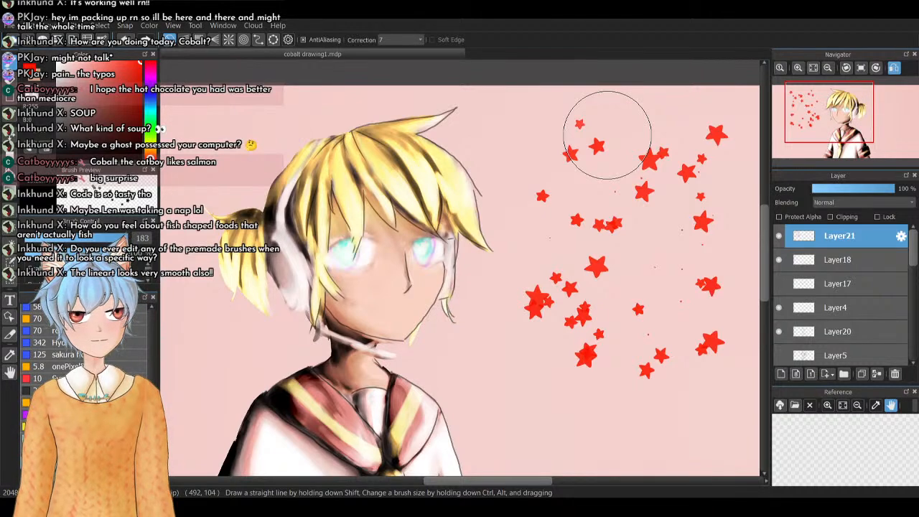
pyautogui.hotkey('ctrl', 'z')
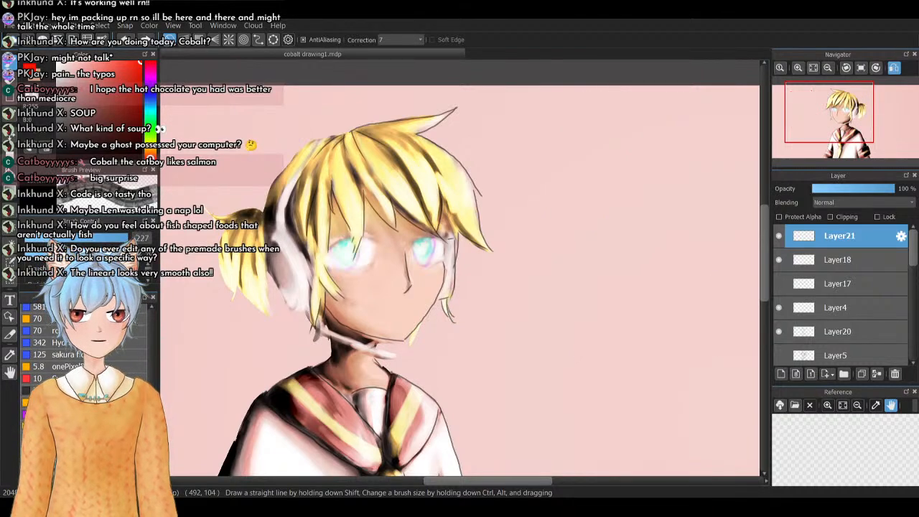
pyautogui.click(85, 237)
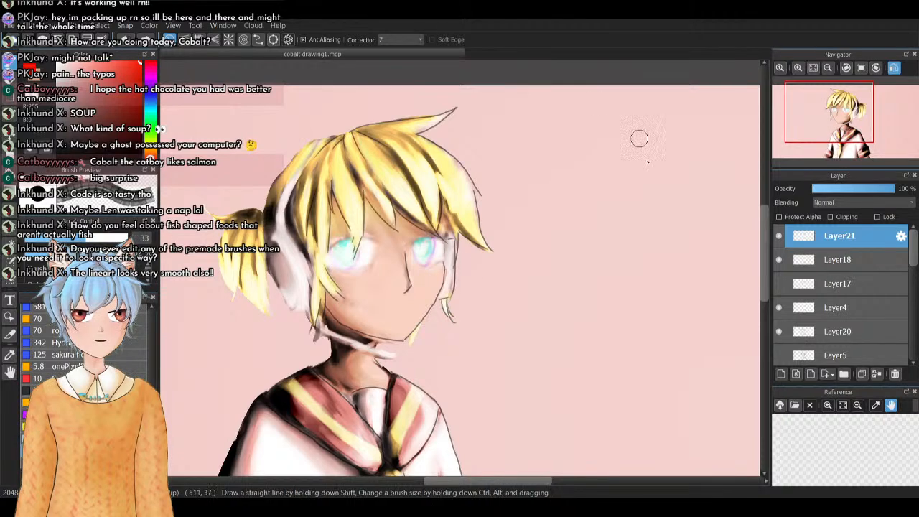
pyautogui.moveTo(640, 150)
pyautogui.mouseDown()
pyautogui.moveTo(657, 190)
pyautogui.moveTo(640, 313)
pyautogui.moveTo(583, 388)
pyautogui.moveTo(580, 428)
pyautogui.moveTo(593, 452)
pyautogui.mouseUp()
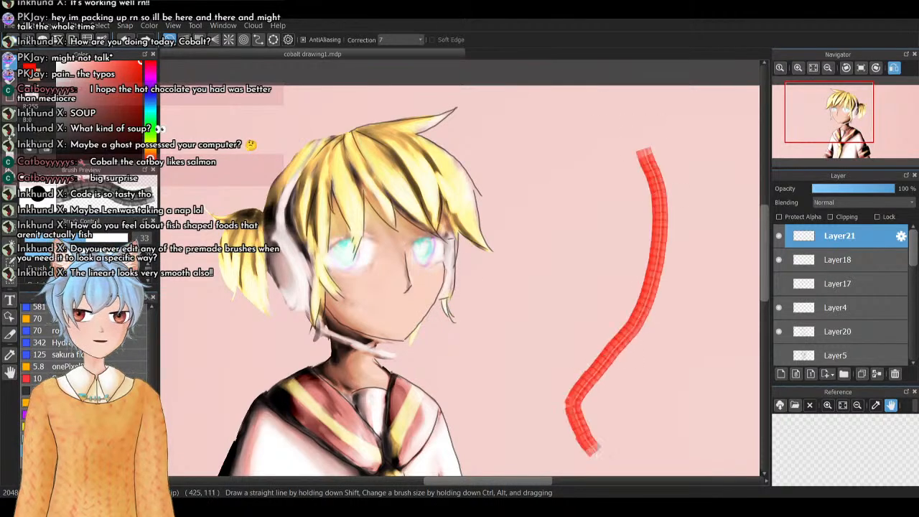
pyautogui.hotkey('ctrl', 'z')
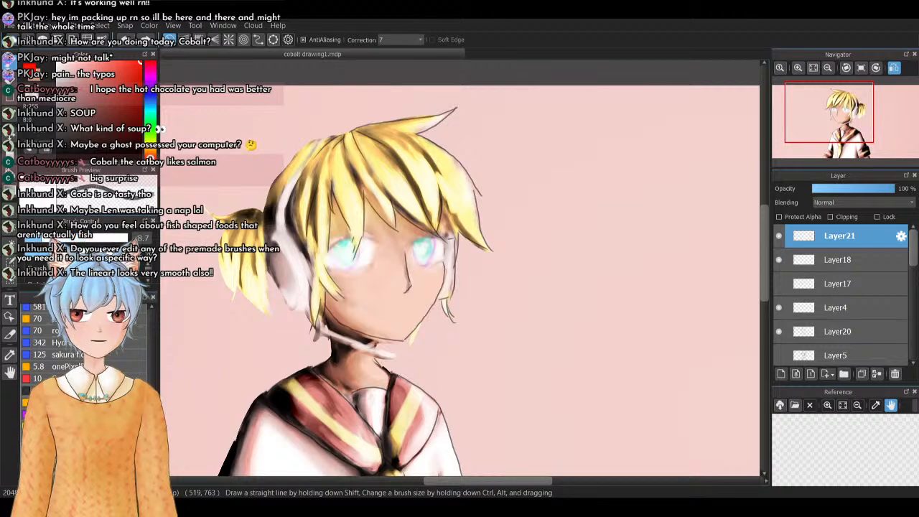
pyautogui.moveTo(594, 109)
pyautogui.mouseDown()
pyautogui.moveTo(636, 165)
pyautogui.moveTo(585, 268)
pyautogui.moveTo(565, 370)
pyautogui.moveTo(616, 422)
pyautogui.mouseUp()
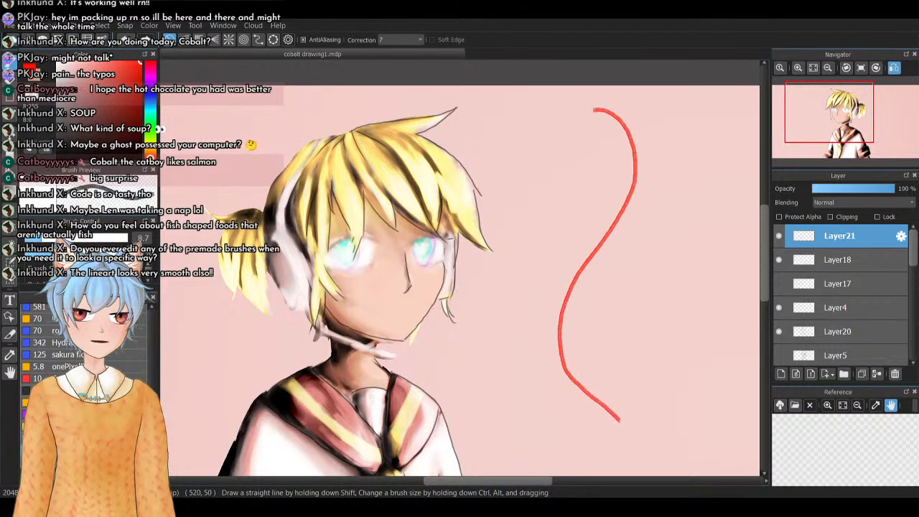
pyautogui.hotkey('ctrl', 'z')
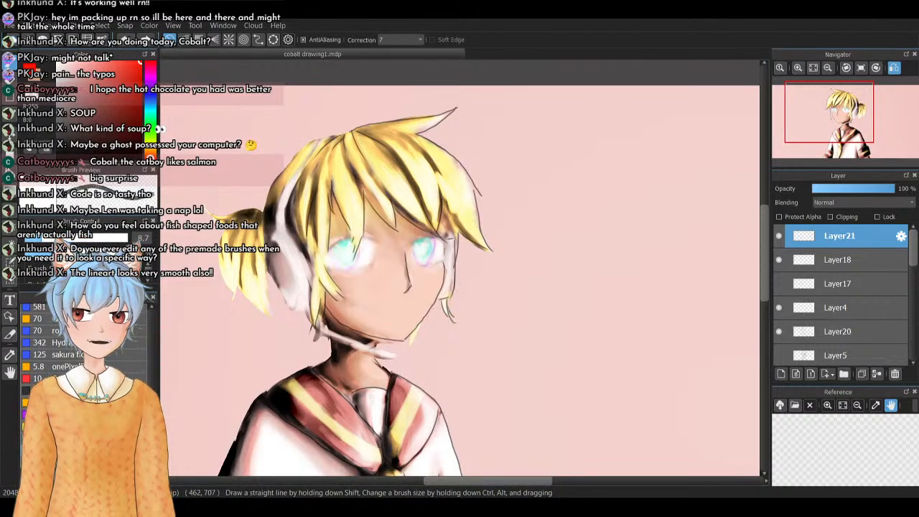
# Test a thick solid brush and several leaf and twig pattern brushes in red beside the character, undoing each stroke
pyautogui.press('e')
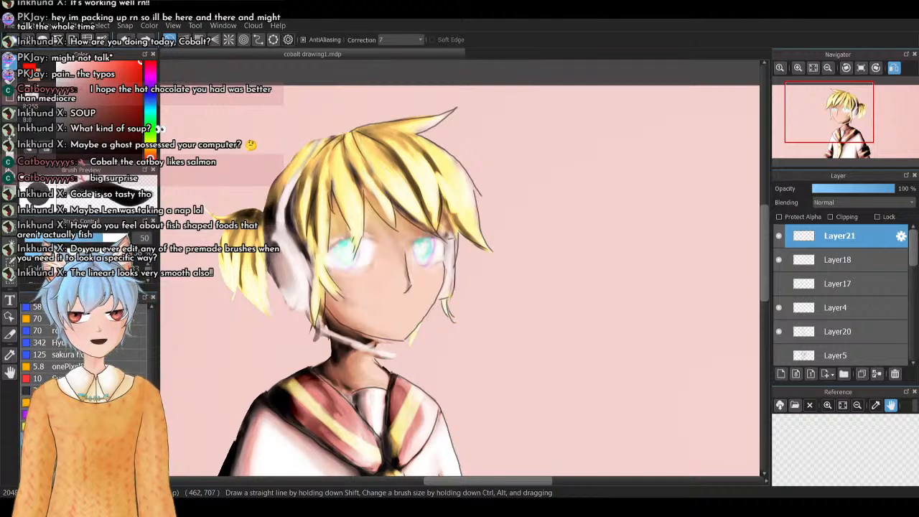
pyautogui.moveTo(632, 159)
pyautogui.mouseDown()
pyautogui.moveTo(659, 135)
pyautogui.moveTo(686, 219)
pyautogui.moveTo(636, 461)
pyautogui.mouseUp()
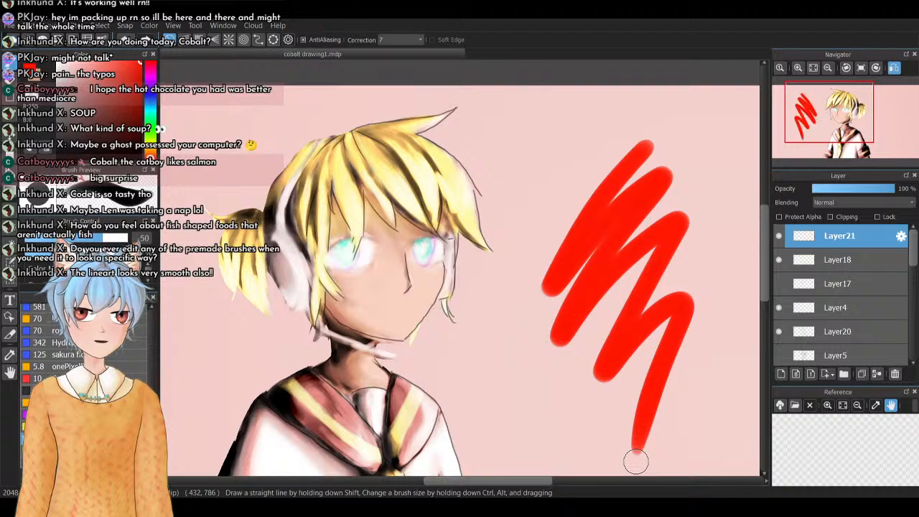
pyautogui.hotkey('ctrl', 'z')
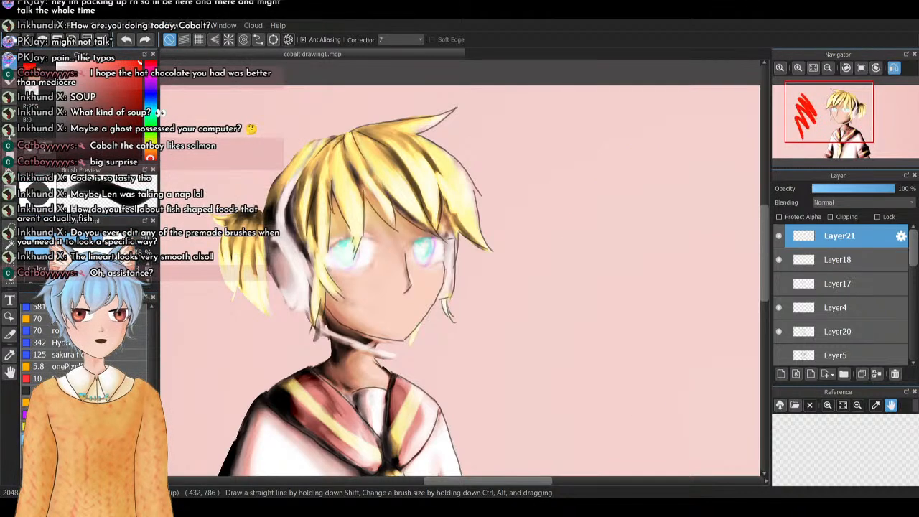
pyautogui.click(26, 426)
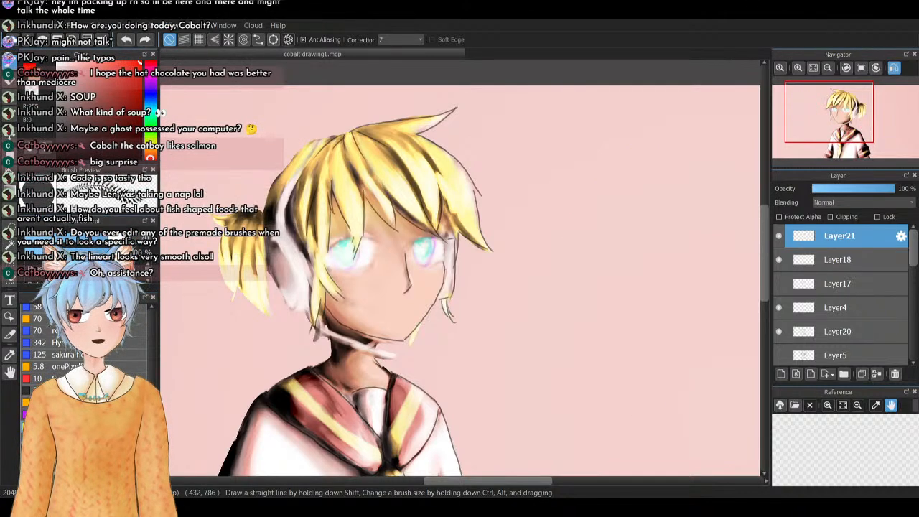
pyautogui.moveTo(696, 183)
pyautogui.mouseDown()
pyautogui.moveTo(681, 236)
pyautogui.moveTo(547, 432)
pyautogui.mouseUp()
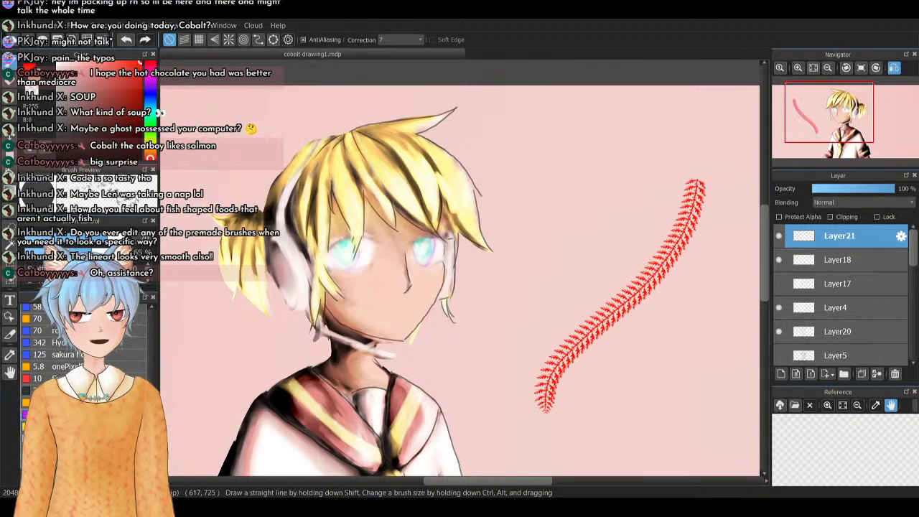
pyautogui.moveTo(605, 131); pyautogui.dragTo(607, 130)
pyautogui.moveTo(574, 215)
pyautogui.mouseDown()
pyautogui.moveTo(632, 140)
pyautogui.moveTo(583, 220)
pyautogui.mouseUp()
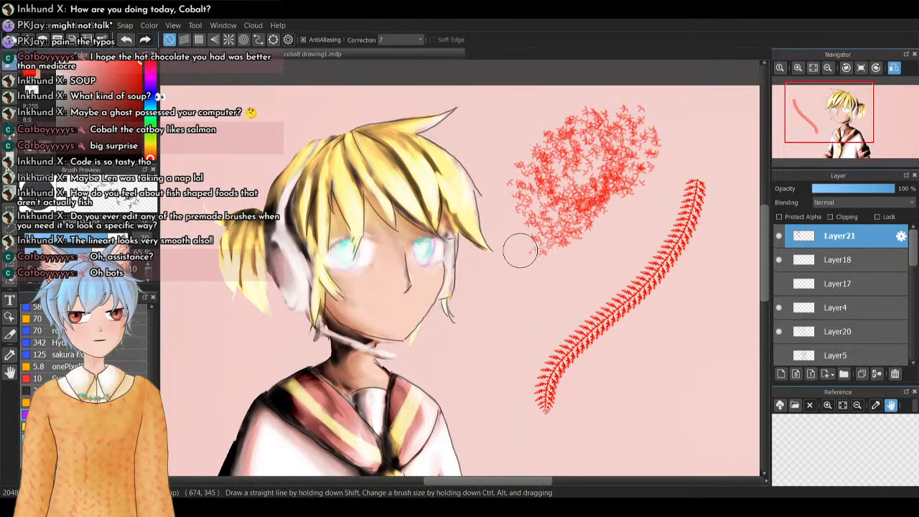
pyautogui.hotkey('ctrl', 'z')
pyautogui.hotkey('ctrl', 'z')
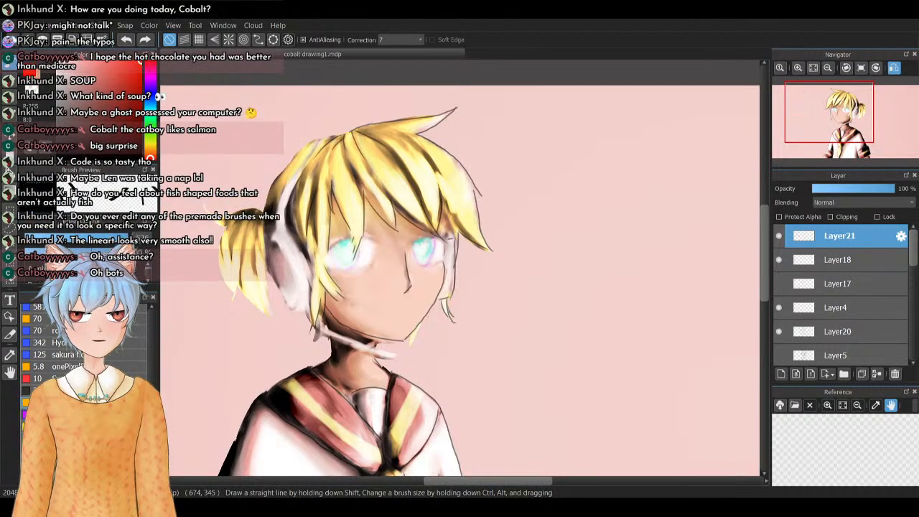
pyautogui.moveTo(682, 113)
pyautogui.mouseDown()
pyautogui.moveTo(594, 165)
pyautogui.moveTo(606, 259)
pyautogui.moveTo(654, 355)
pyautogui.moveTo(632, 421)
pyautogui.moveTo(740, 453)
pyautogui.mouseUp()
pyautogui.hotkey('ctrl', 'z')
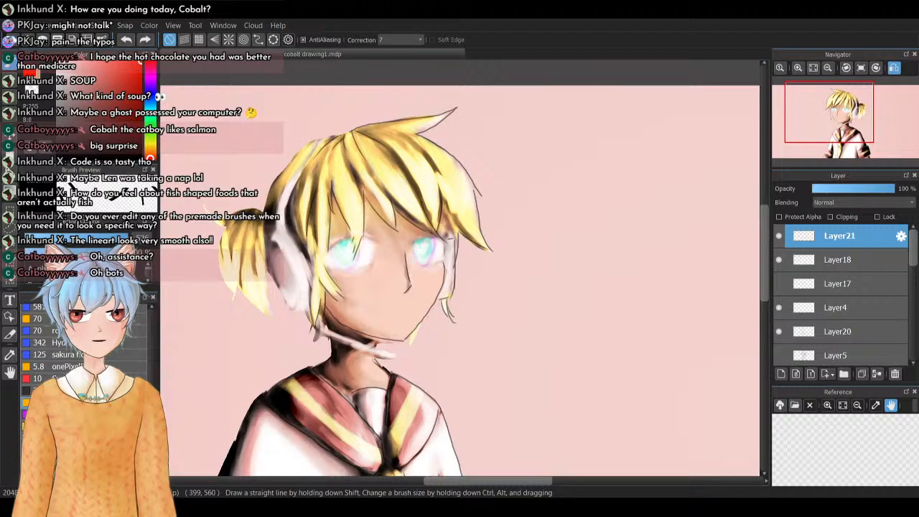
# Test a solid brush at size 20 by drawing red letters beside the character, and clear them from Layer21
pyautogui.click(31, 390)
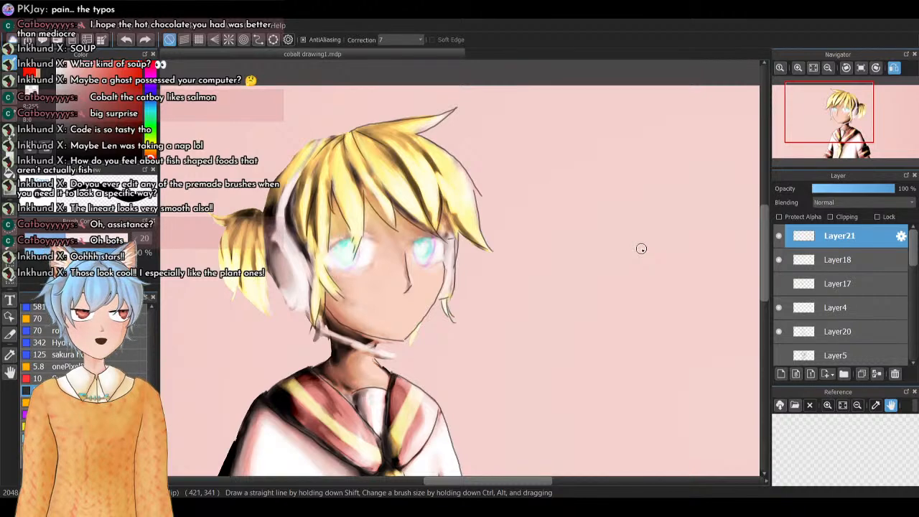
pyautogui.moveTo(510, 227); pyautogui.dragTo(512, 277)
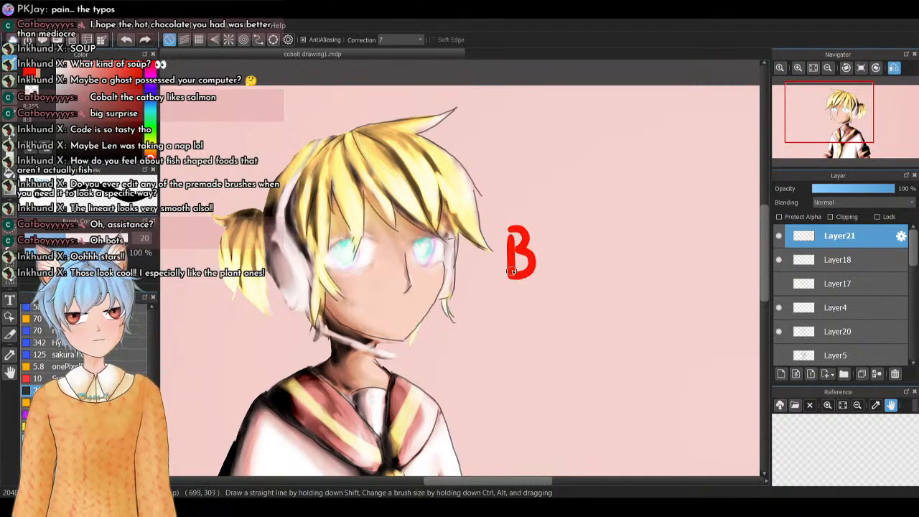
pyautogui.moveTo(540, 240)
pyautogui.mouseDown()
pyautogui.moveTo(540, 274)
pyautogui.moveTo(571, 234)
pyautogui.moveTo(588, 272)
pyautogui.mouseUp()
pyautogui.moveTo(587, 227)
pyautogui.mouseDown()
pyautogui.moveTo(611, 238)
pyautogui.moveTo(590, 272)
pyautogui.mouseUp()
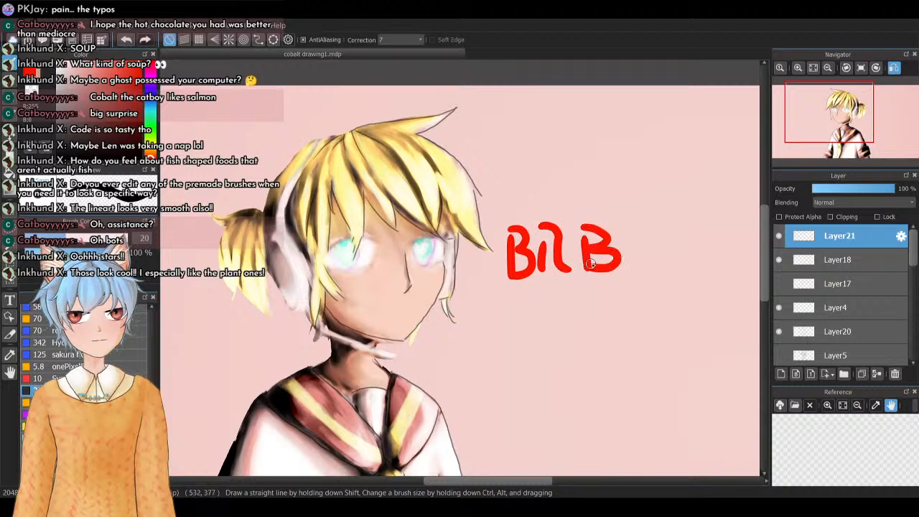
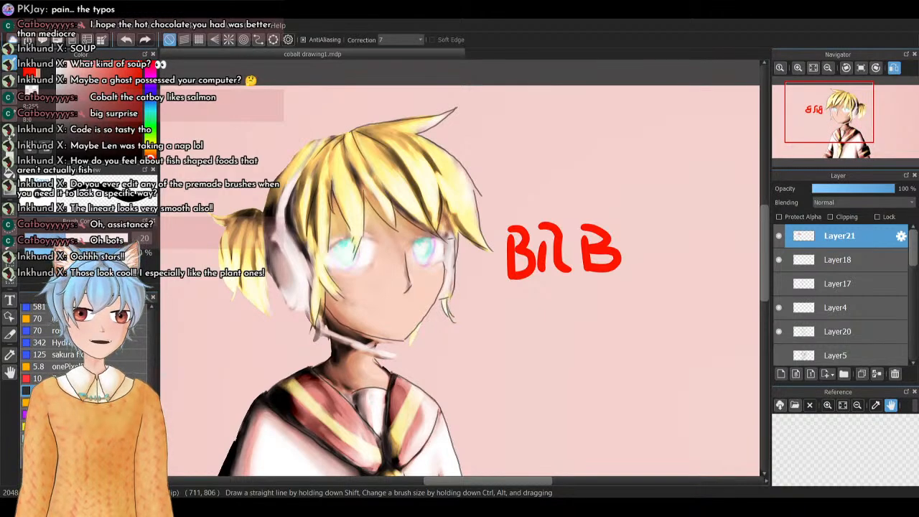
pyautogui.press('Delete')
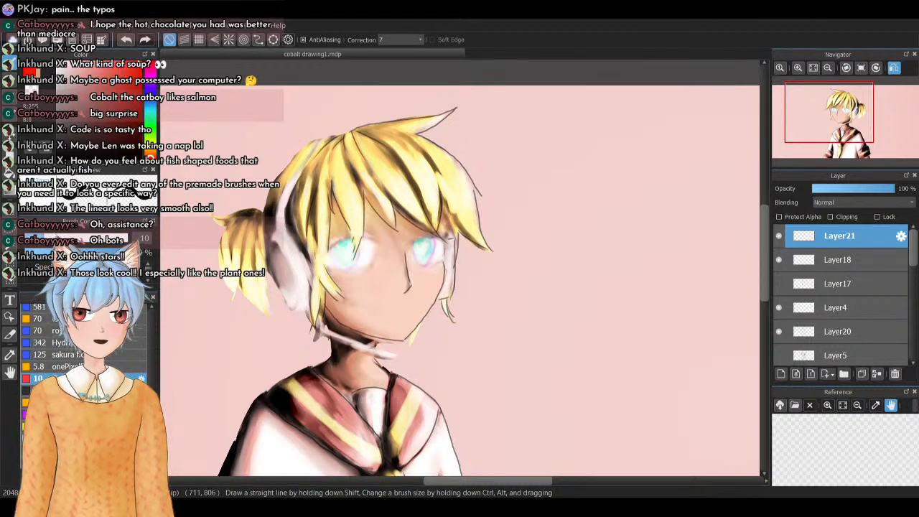
# Test the mirrored symmetry brush at size 10 and the onePixel brush at size 5.8 with red strokes on the empty background, undoing each
pyautogui.moveTo(592, 188)
pyautogui.mouseDown()
pyautogui.moveTo(582, 194)
pyautogui.moveTo(601, 313)
pyautogui.moveTo(684, 363)
pyautogui.mouseUp()
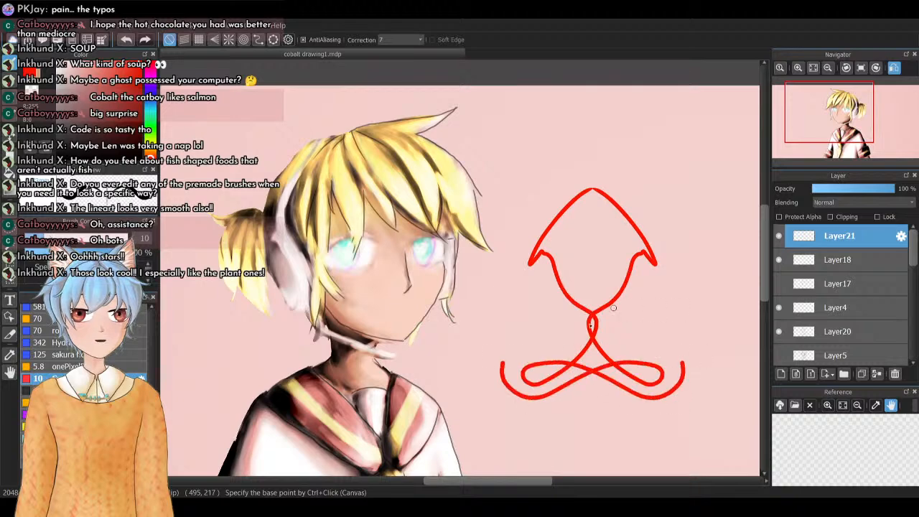
pyautogui.moveTo(614, 308)
pyautogui.mouseDown()
pyautogui.moveTo(725, 388)
pyautogui.moveTo(574, 282)
pyautogui.moveTo(711, 381)
pyautogui.moveTo(625, 442)
pyautogui.mouseUp()
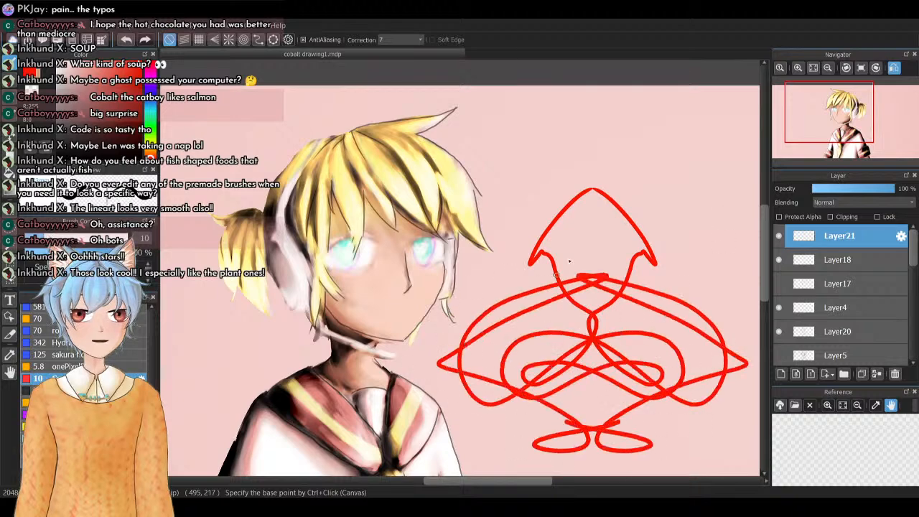
pyautogui.moveTo(568, 261)
pyautogui.mouseDown()
pyautogui.moveTo(680, 329)
pyautogui.moveTo(689, 420)
pyautogui.moveTo(668, 460)
pyautogui.moveTo(736, 474)
pyautogui.mouseUp()
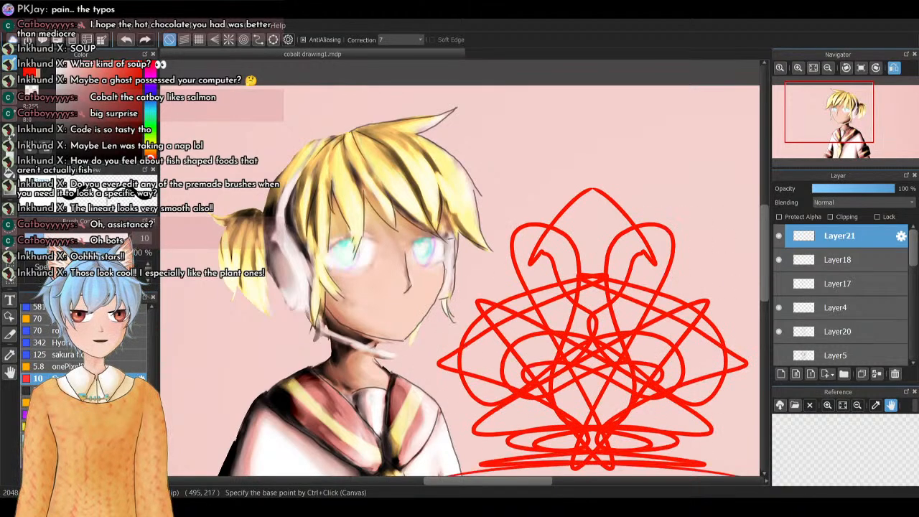
pyautogui.hotkey('ctrl', 'z')
pyautogui.click(86, 366)
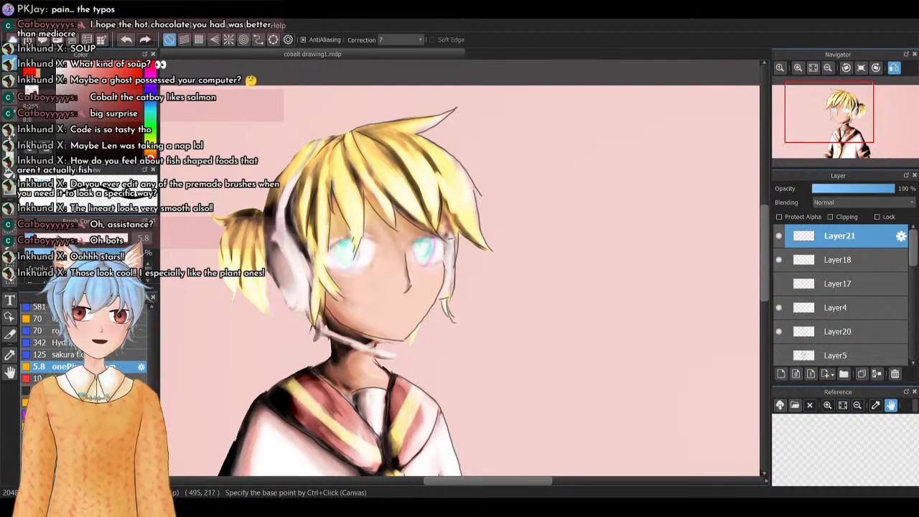
pyautogui.moveTo(589, 159)
pyautogui.mouseDown()
pyautogui.moveTo(576, 296)
pyautogui.moveTo(525, 371)
pyautogui.moveTo(599, 342)
pyautogui.moveTo(637, 212)
pyautogui.moveTo(642, 120)
pyautogui.moveTo(683, 201)
pyautogui.moveTo(703, 313)
pyautogui.moveTo(674, 403)
pyautogui.moveTo(675, 424)
pyautogui.mouseUp()
pyautogui.hotkey('ctrl', 'z')
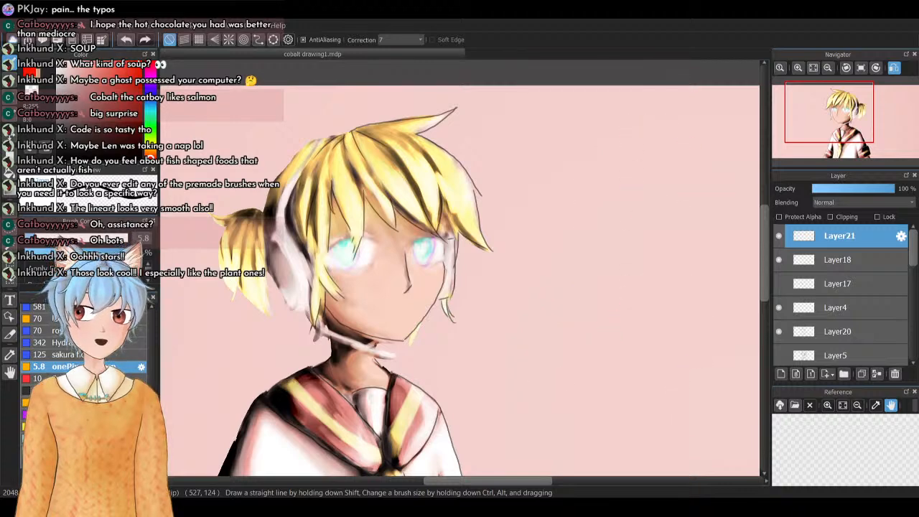
# Test the sakura brush at size 125 and the size 342 flower brush in red beside the character, undoing each stroke
pyautogui.click(85, 354)
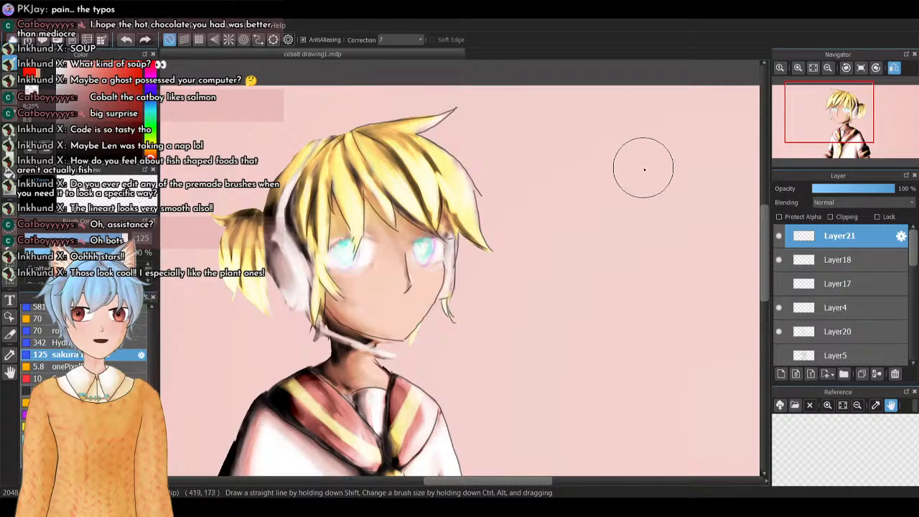
pyautogui.moveTo(644, 169)
pyautogui.mouseDown()
pyautogui.moveTo(532, 200)
pyautogui.moveTo(631, 233)
pyautogui.moveTo(676, 262)
pyautogui.moveTo(500, 286)
pyautogui.moveTo(500, 349)
pyautogui.moveTo(618, 383)
pyautogui.moveTo(540, 425)
pyautogui.moveTo(468, 445)
pyautogui.moveTo(629, 459)
pyautogui.mouseUp()
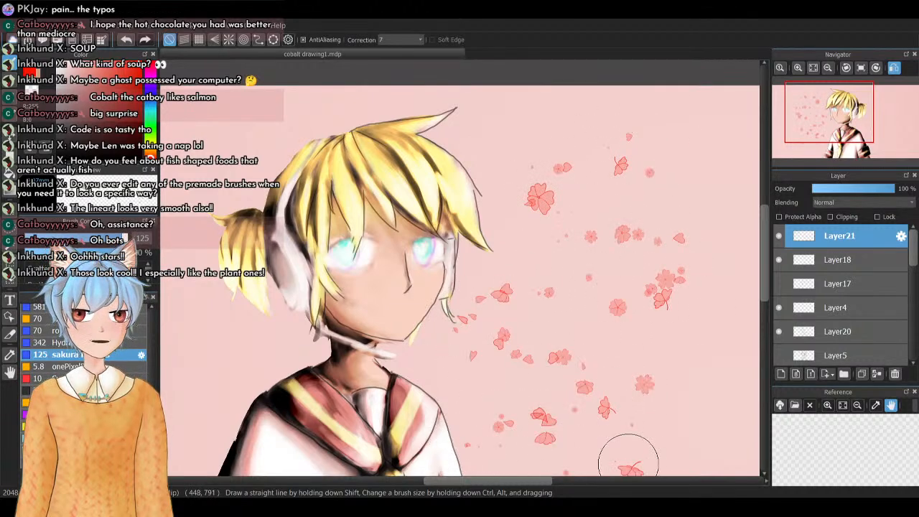
pyautogui.hotkey('ctrl', 'z')
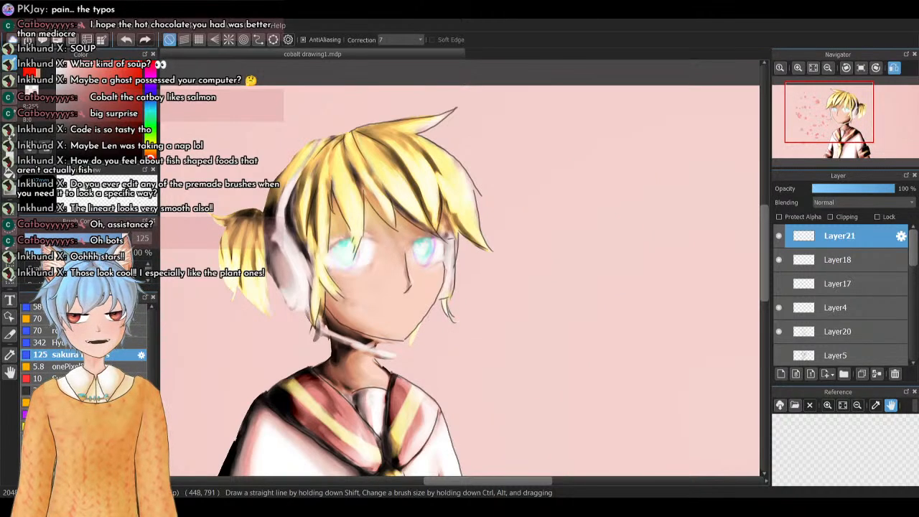
pyautogui.click(79, 343)
pyautogui.moveTo(654, 136)
pyautogui.mouseDown()
pyautogui.moveTo(486, 148)
pyautogui.moveTo(543, 318)
pyautogui.moveTo(660, 217)
pyautogui.moveTo(530, 226)
pyautogui.moveTo(564, 123)
pyautogui.moveTo(682, 291)
pyautogui.moveTo(584, 308)
pyautogui.mouseUp()
pyautogui.hotkey('ctrl', 'z')
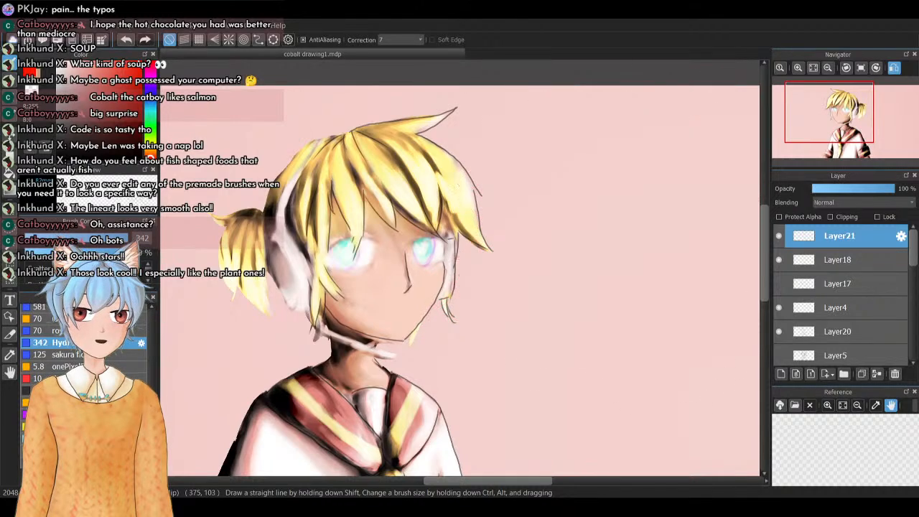
# Test the size 70 rose scatter, the size 70 lace pattern and the size 581 flower brushes in red, undoing each stroke
pyautogui.click(79, 330)
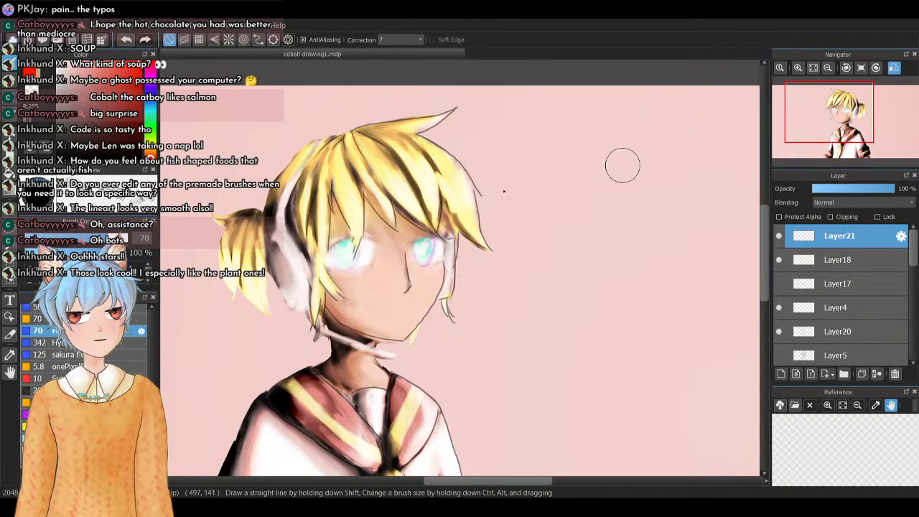
pyautogui.moveTo(501, 212)
pyautogui.mouseDown()
pyautogui.moveTo(595, 362)
pyautogui.moveTo(668, 218)
pyautogui.moveTo(683, 416)
pyautogui.moveTo(594, 421)
pyautogui.moveTo(498, 456)
pyautogui.moveTo(456, 361)
pyautogui.moveTo(510, 336)
pyautogui.mouseUp()
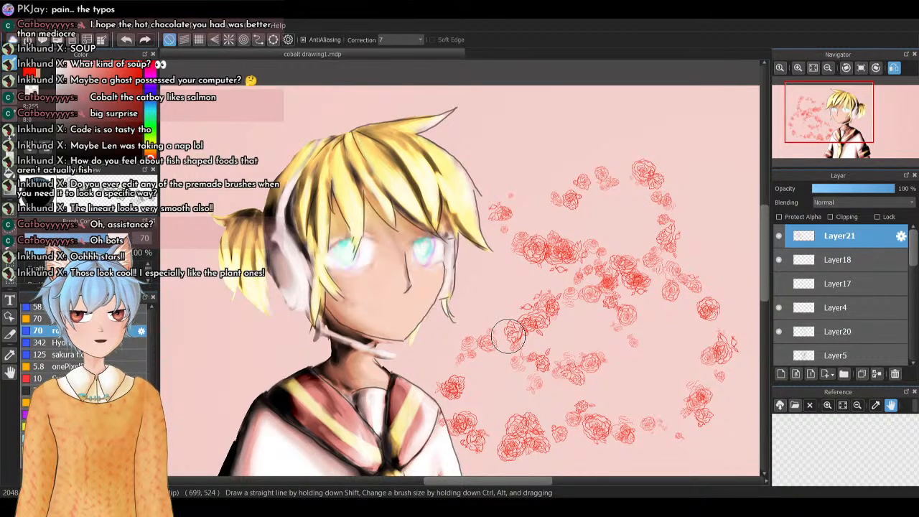
pyautogui.hotkey('ctrl', 'z')
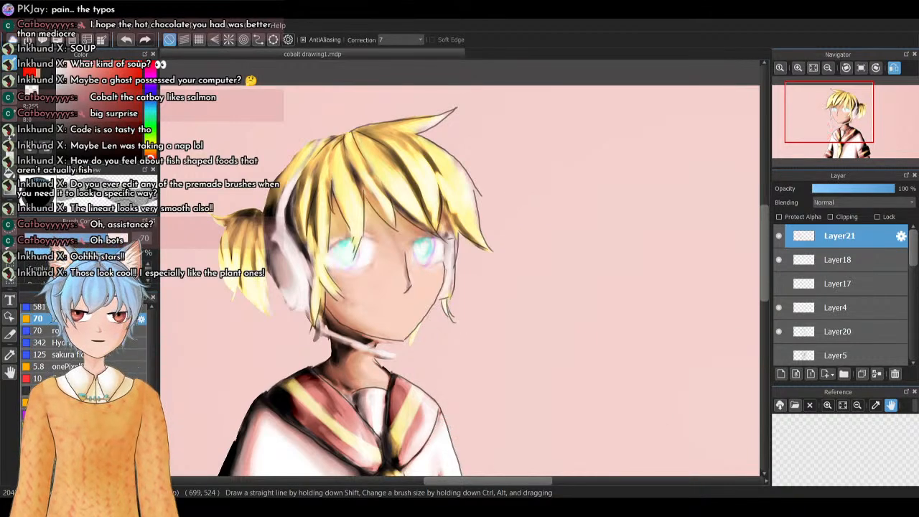
pyautogui.moveTo(616, 154)
pyautogui.mouseDown()
pyautogui.moveTo(661, 164)
pyautogui.moveTo(667, 223)
pyautogui.moveTo(643, 249)
pyautogui.moveTo(494, 302)
pyautogui.moveTo(655, 293)
pyautogui.moveTo(515, 338)
pyautogui.moveTo(499, 376)
pyautogui.moveTo(635, 371)
pyautogui.moveTo(632, 404)
pyautogui.moveTo(557, 448)
pyautogui.moveTo(697, 464)
pyautogui.moveTo(611, 155)
pyautogui.moveTo(612, 407)
pyautogui.moveTo(696, 457)
pyautogui.mouseUp()
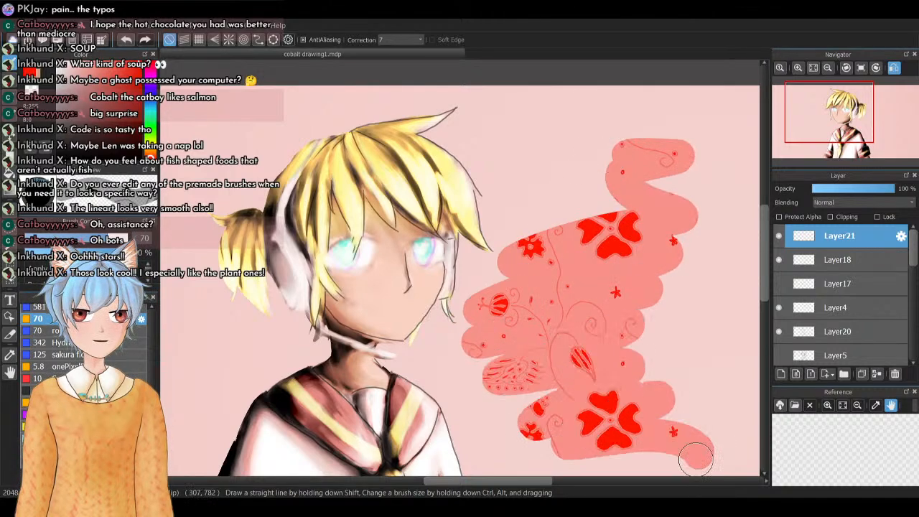
pyautogui.hotkey('ctrl', 'z')
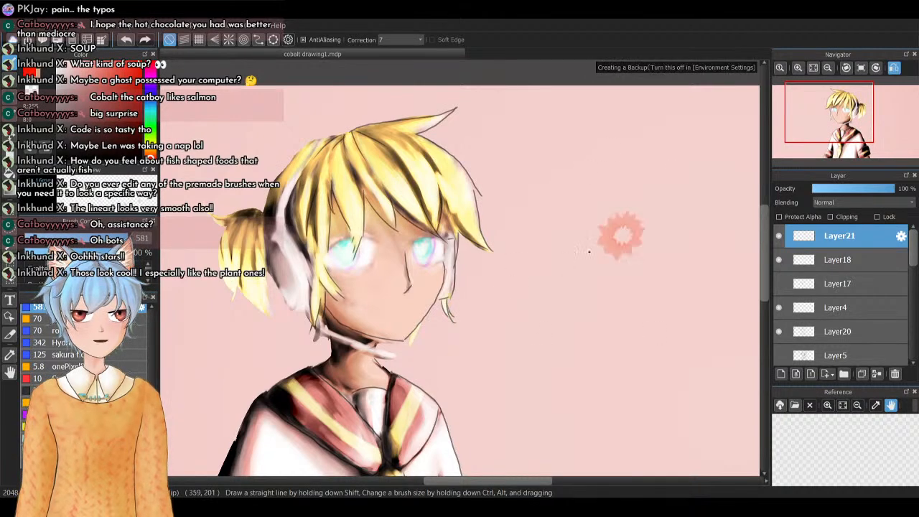
pyautogui.moveTo(589, 251)
pyautogui.mouseDown()
pyautogui.moveTo(549, 316)
pyautogui.moveTo(492, 226)
pyautogui.moveTo(636, 359)
pyautogui.moveTo(689, 309)
pyautogui.moveTo(517, 215)
pyautogui.moveTo(503, 410)
pyautogui.mouseUp()
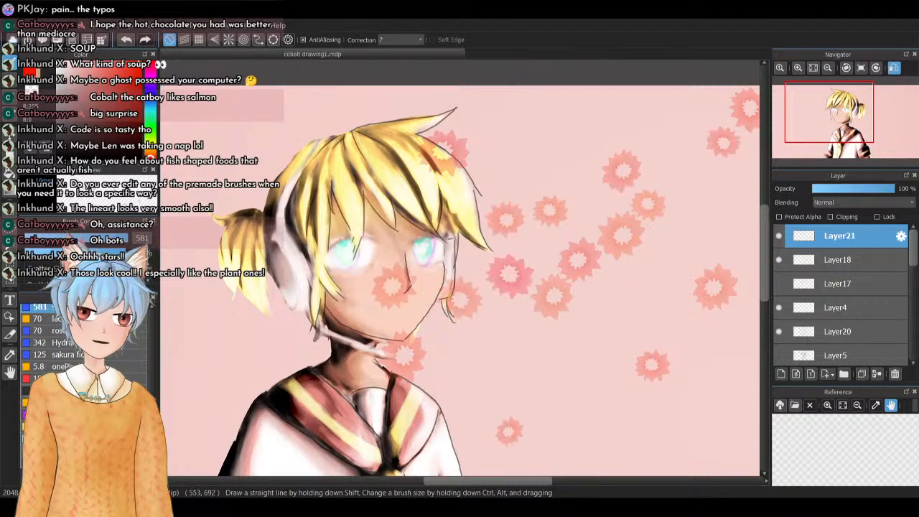
pyautogui.hotkey('ctrl', 'z')
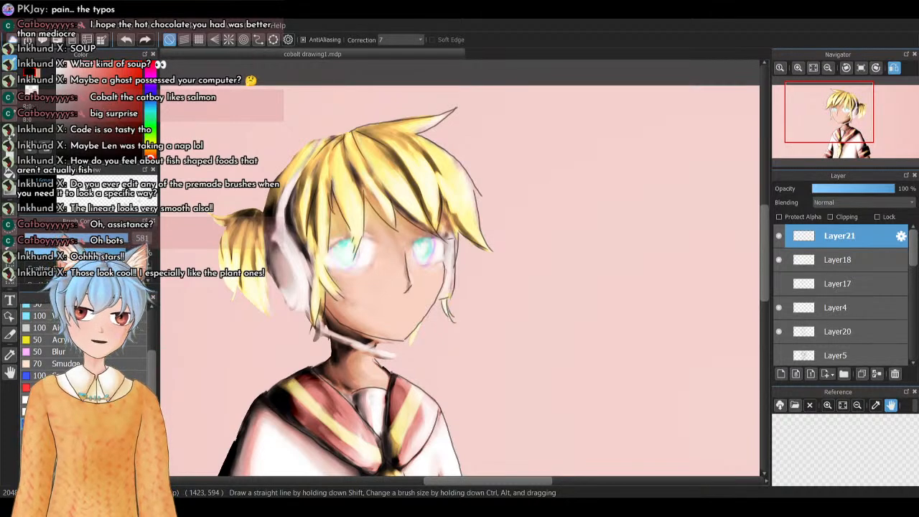
# Choose the 2.8 pen and start a black line at the crown of the hair, undoing the long strokes down the headset band
pyautogui.click(44, 387)
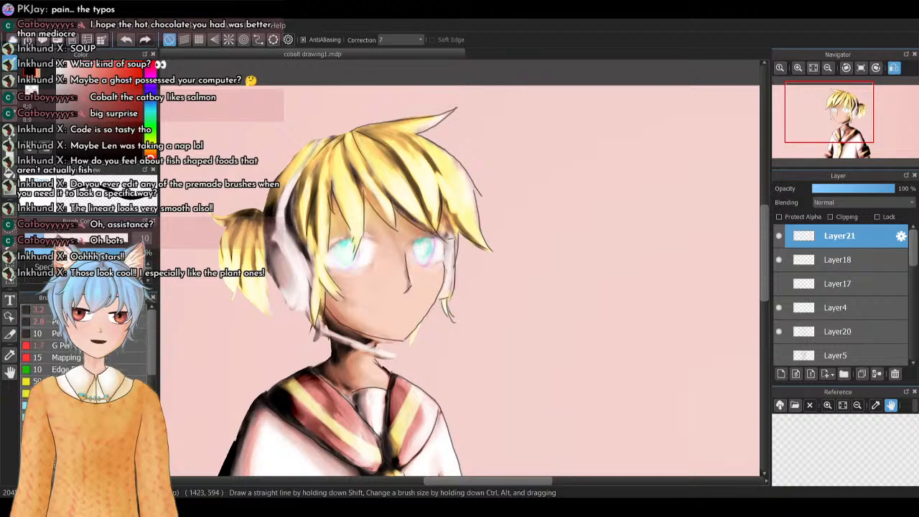
pyautogui.click(44, 322)
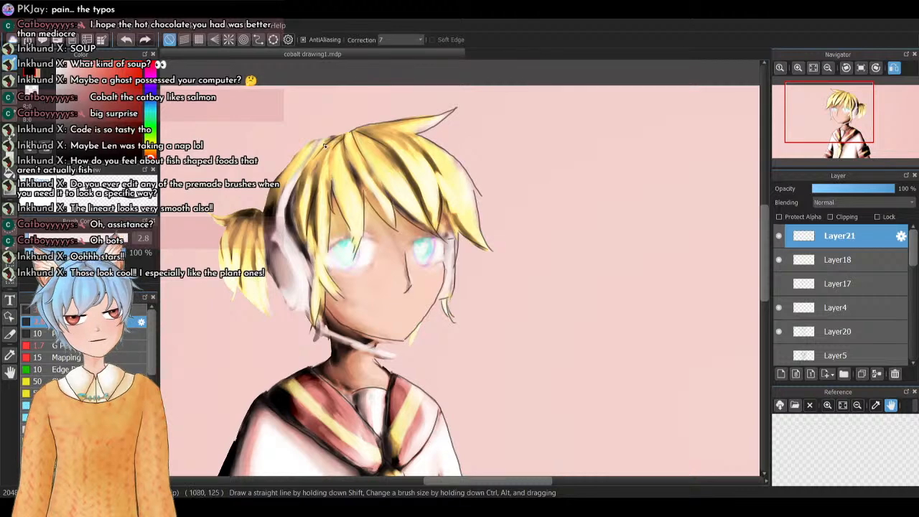
pyautogui.moveTo(336, 134); pyautogui.dragTo(303, 151)
pyautogui.hotkey('ctrl', 'z')
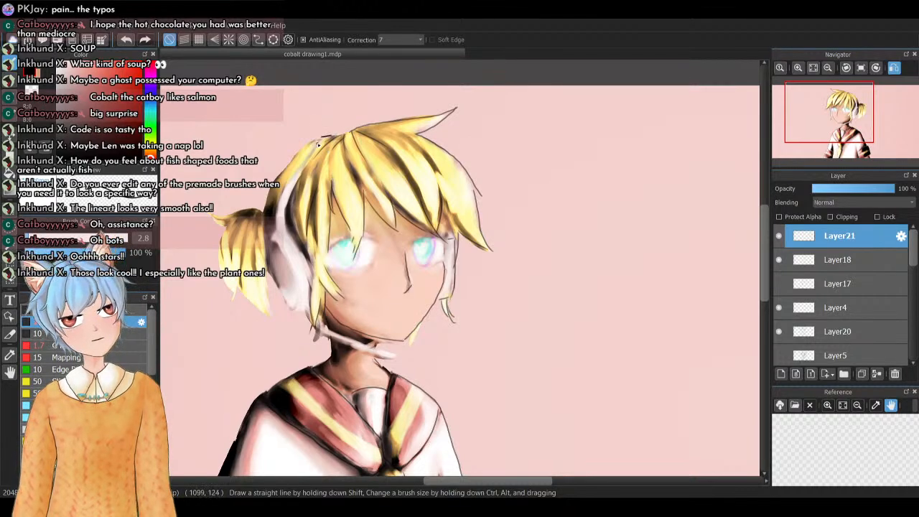
pyautogui.moveTo(330, 135)
pyautogui.mouseDown()
pyautogui.moveTo(308, 153)
pyautogui.moveTo(275, 217)
pyautogui.mouseUp()
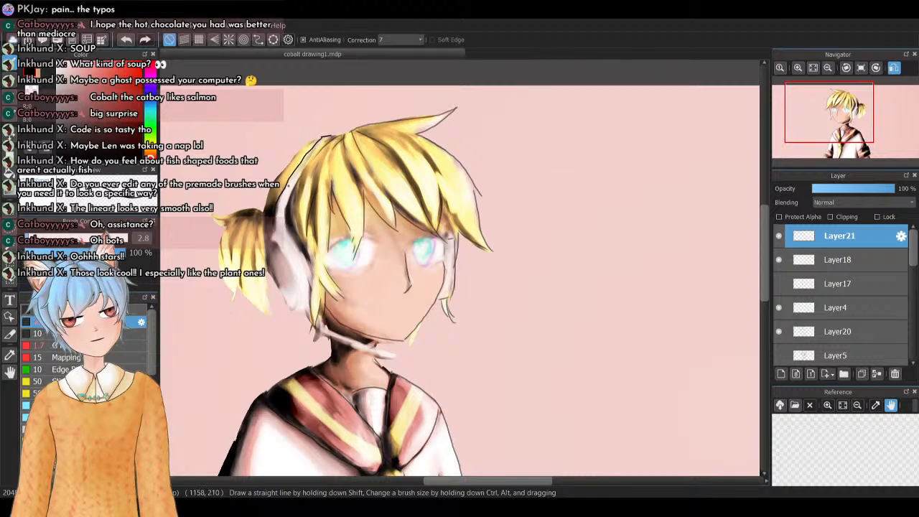
pyautogui.hotkey('ctrl', 'z')
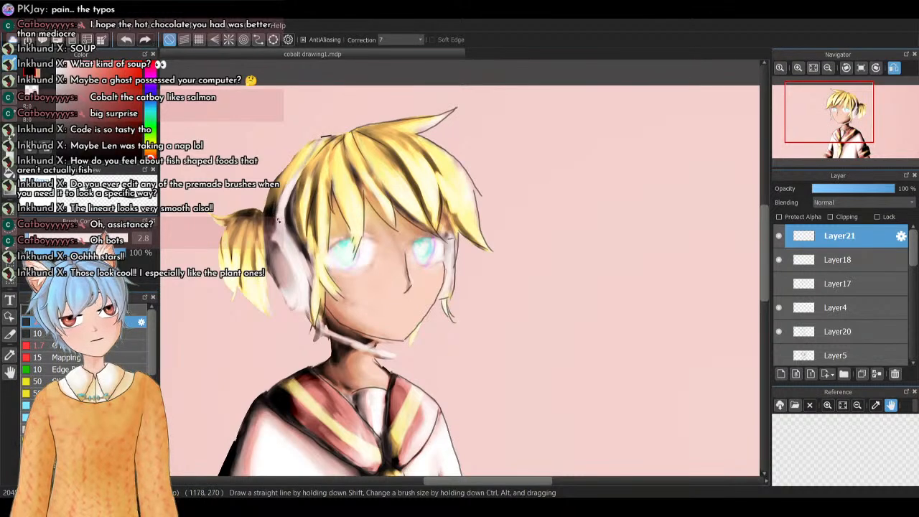
# Try to draw the headset band's outer edge in black with upward and downward strokes, undoing each one
pyautogui.moveTo(277, 209)
pyautogui.mouseDown()
pyautogui.moveTo(309, 134)
pyautogui.moveTo(316, 145)
pyautogui.moveTo(275, 226)
pyautogui.mouseUp()
pyautogui.hotkey('ctrl', 'z')
pyautogui.hotkey('ctrl', 'z')
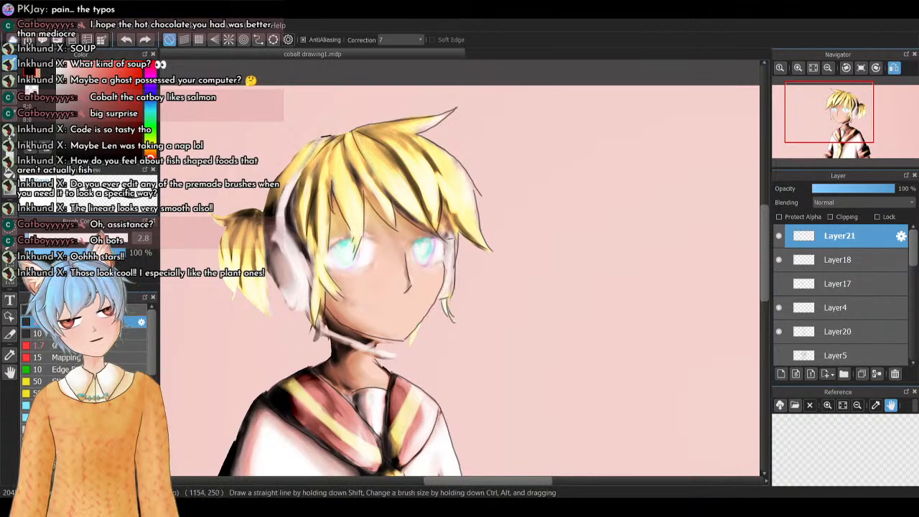
pyautogui.moveTo(286, 185); pyautogui.dragTo(328, 136)
pyautogui.hotkey('ctrl', 'z')
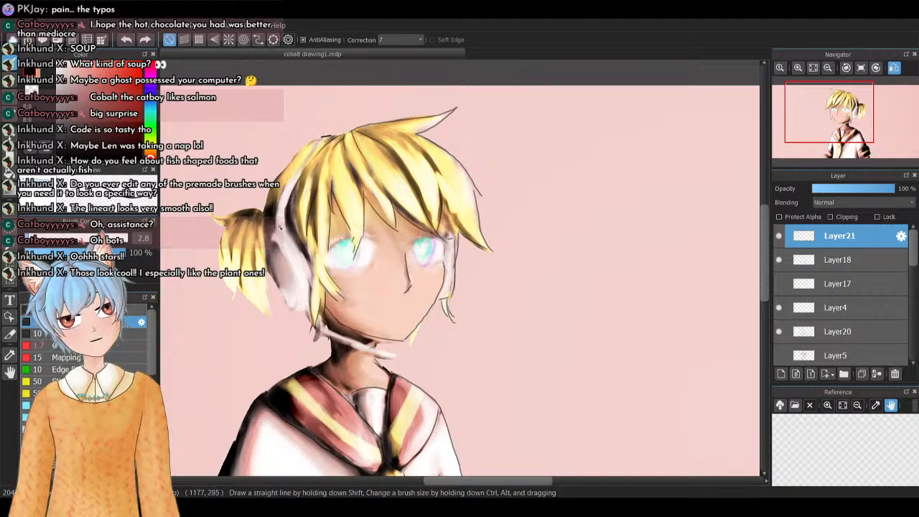
pyautogui.moveTo(276, 227)
pyautogui.mouseDown()
pyautogui.moveTo(283, 184)
pyautogui.moveTo(322, 135)
pyautogui.moveTo(286, 194)
pyautogui.mouseUp()
pyautogui.hotkey('ctrl', 'z')
pyautogui.hotkey('ctrl', 'z')
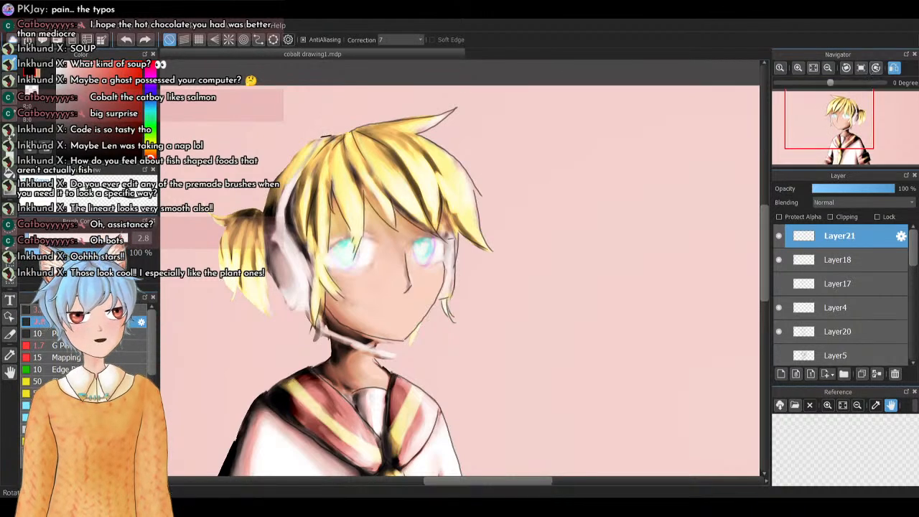
# Rotate the canvas clockwise, try one long black stroke along the headset band's outer edge, and undo it
pyautogui.click(876, 69)
pyautogui.click(876, 68)
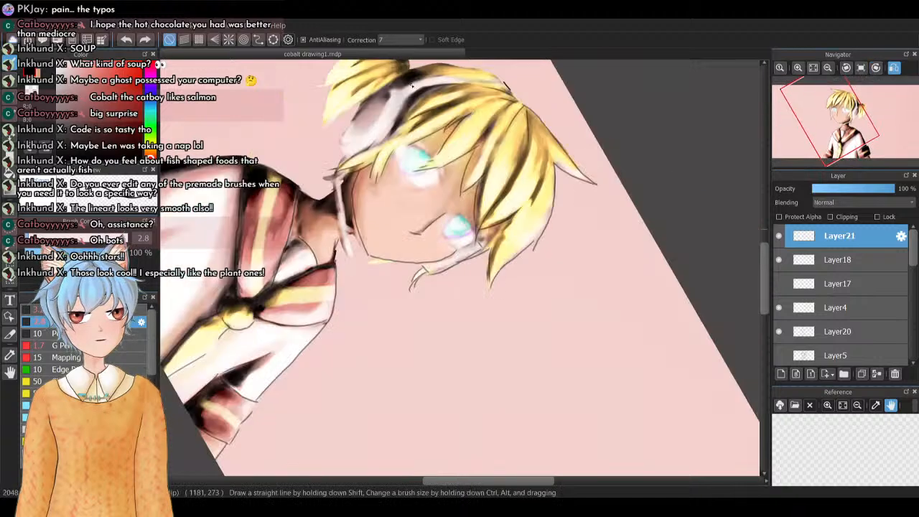
pyautogui.moveTo(409, 82); pyautogui.dragTo(506, 86)
pyautogui.hotkey('ctrl', 'z')
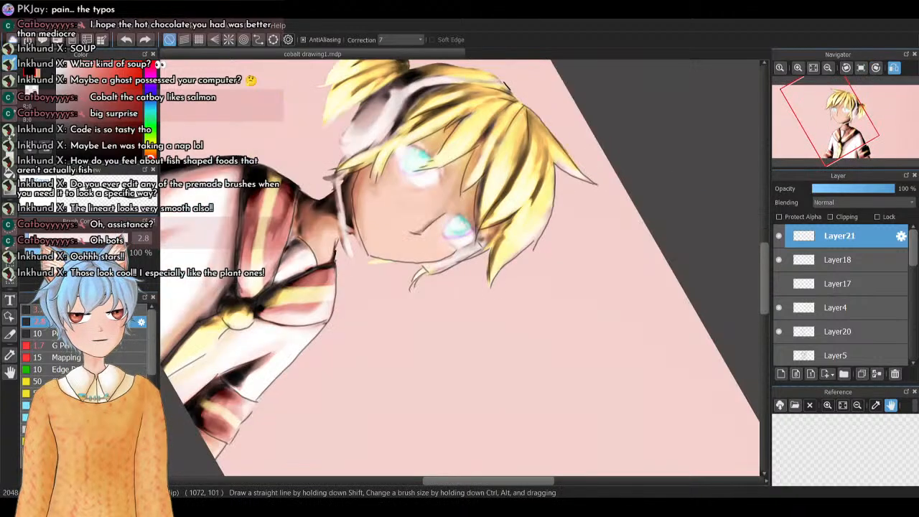
# Rotate the canvas counterclockwise and try black strokes from the crown along the headset band, undoing them
pyautogui.click(847, 68)
pyautogui.click(847, 67)
pyautogui.click(846, 68)
pyautogui.click(847, 67)
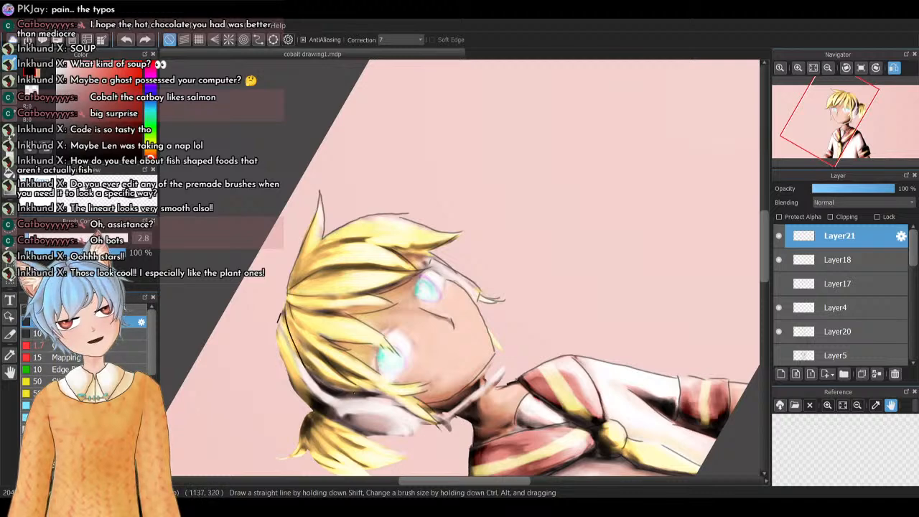
pyautogui.moveTo(280, 320); pyautogui.dragTo(292, 359)
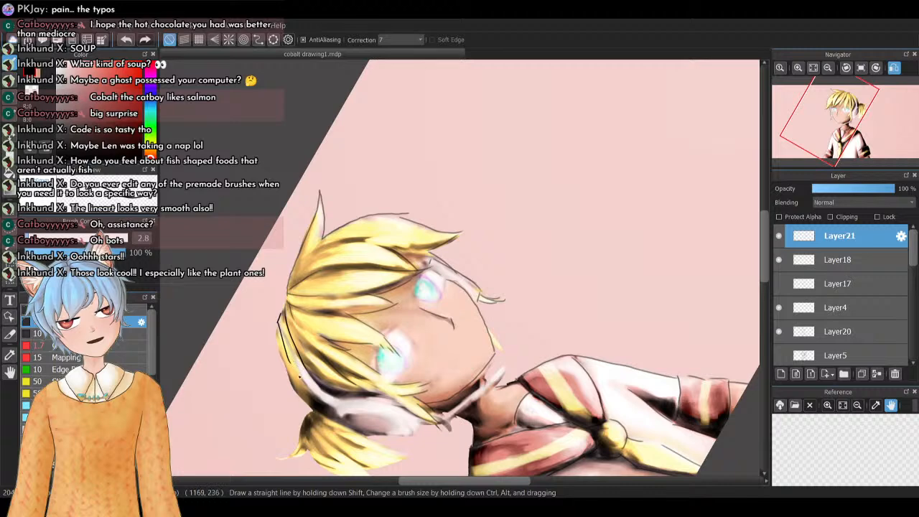
pyautogui.moveTo(279, 318); pyautogui.dragTo(301, 374)
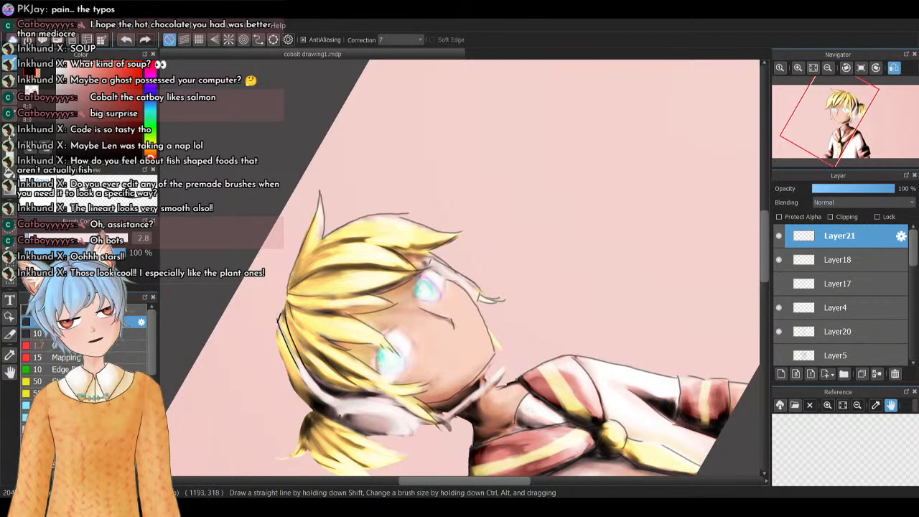
pyautogui.hotkey('ctrl', 'z')
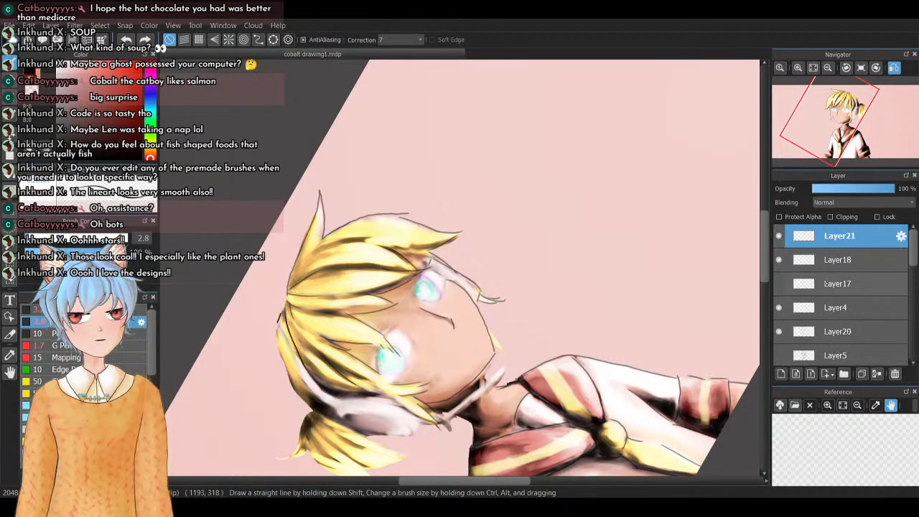
# Go through the line art layers and make Layer20, the Multiply layer at 60% opacity, the active layer
pyautogui.click(854, 260)
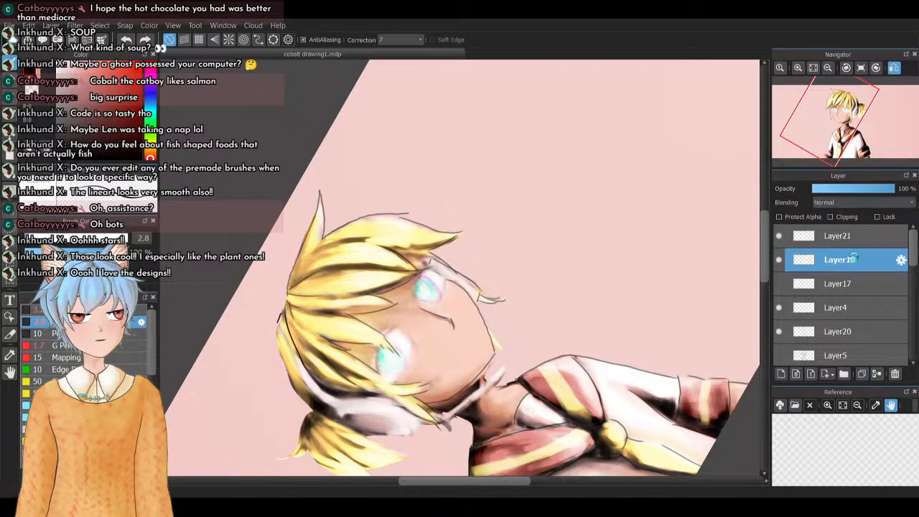
pyautogui.click(833, 235)
pyautogui.click(833, 260)
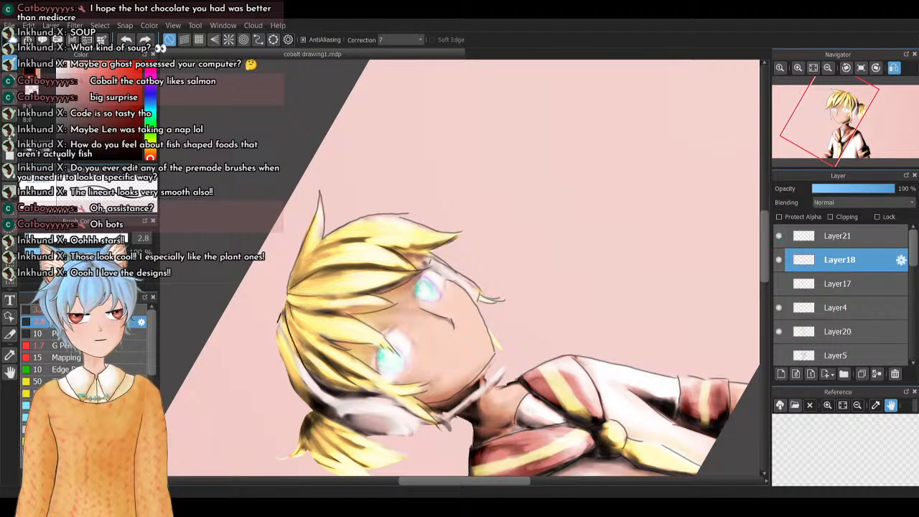
pyautogui.click(817, 235)
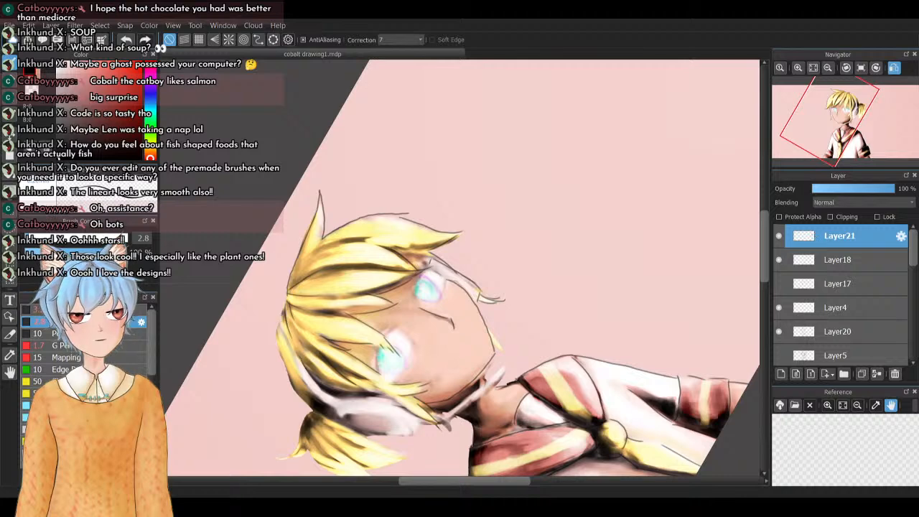
pyautogui.click(828, 309)
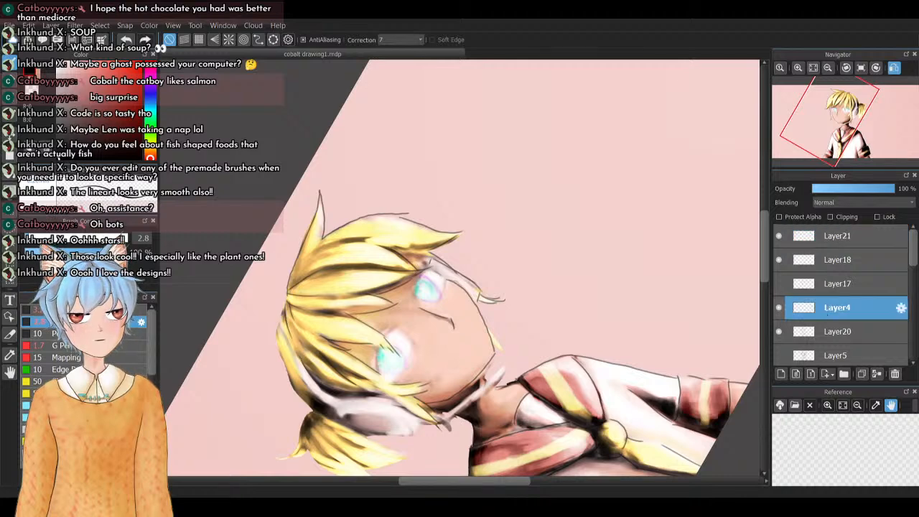
pyautogui.click(812, 332)
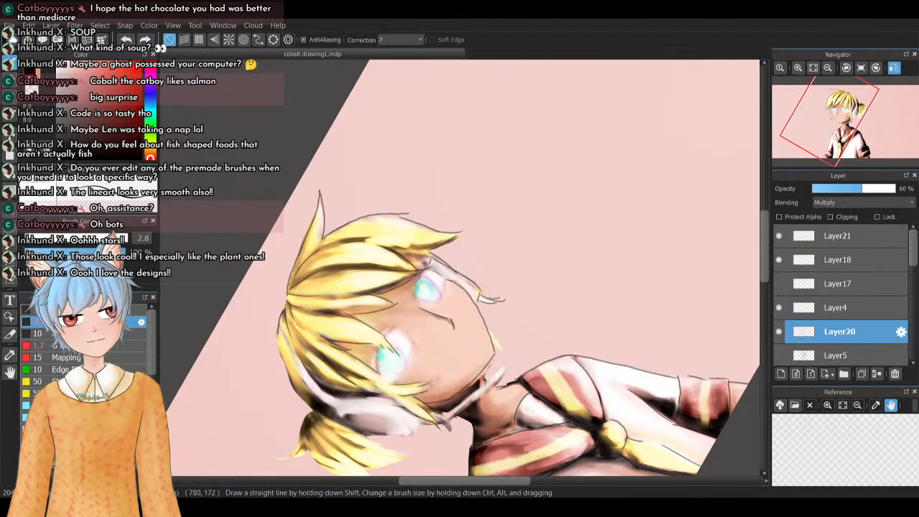
# Turn off the mirrored canvas view and bring the headset and side ponytail into view
pyautogui.moveTo(850, 137)
pyautogui.moveTo(849, 137); pyautogui.dragTo(848, 134)
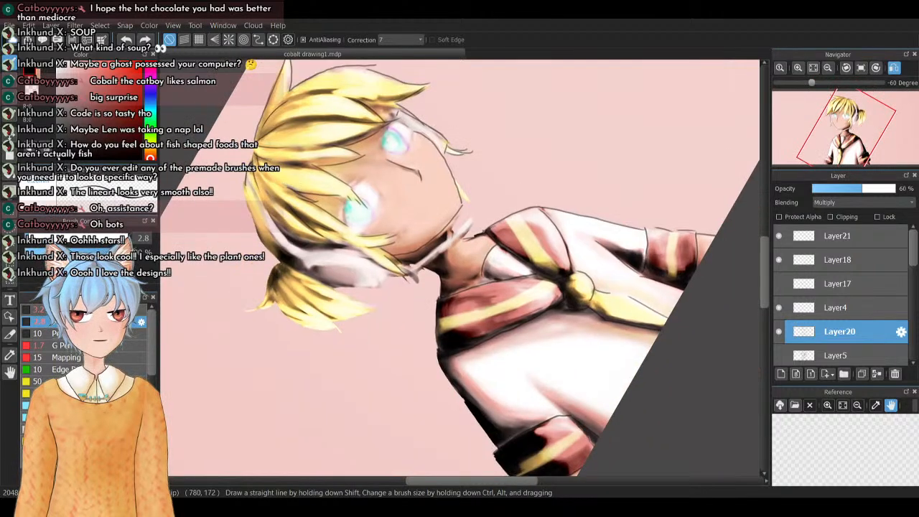
pyautogui.click(893, 68)
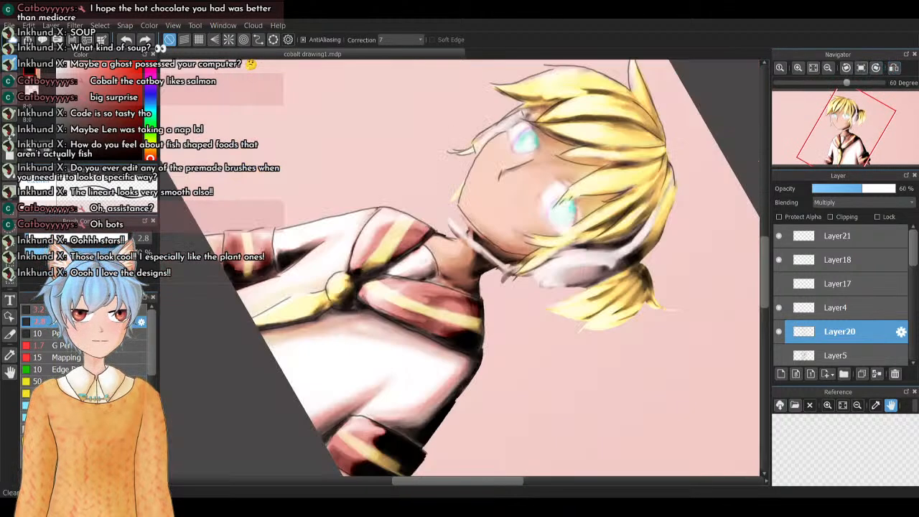
pyautogui.moveTo(856, 102); pyautogui.dragTo(875, 113)
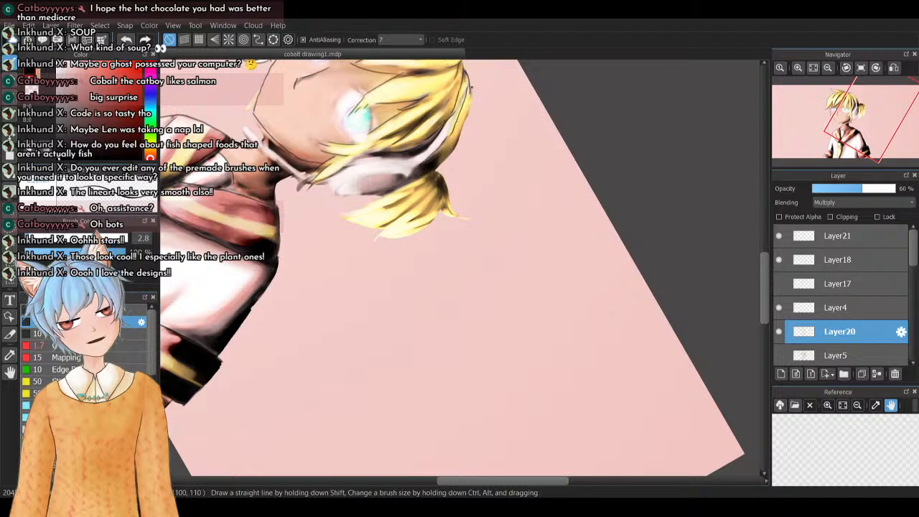
# Try short black strokes along the hair edge behind the headset band in the rotated view, undoing each one
pyautogui.hotkey('ctrl', 'z')
pyautogui.hotkey('ctrl', 'z')
pyautogui.moveTo(465, 91)
pyautogui.mouseDown()
pyautogui.moveTo(454, 129)
pyautogui.moveTo(426, 167)
pyautogui.moveTo(465, 95)
pyautogui.mouseUp()
pyautogui.hotkey('ctrl', 'z')
pyautogui.hotkey('ctrl', 'z')
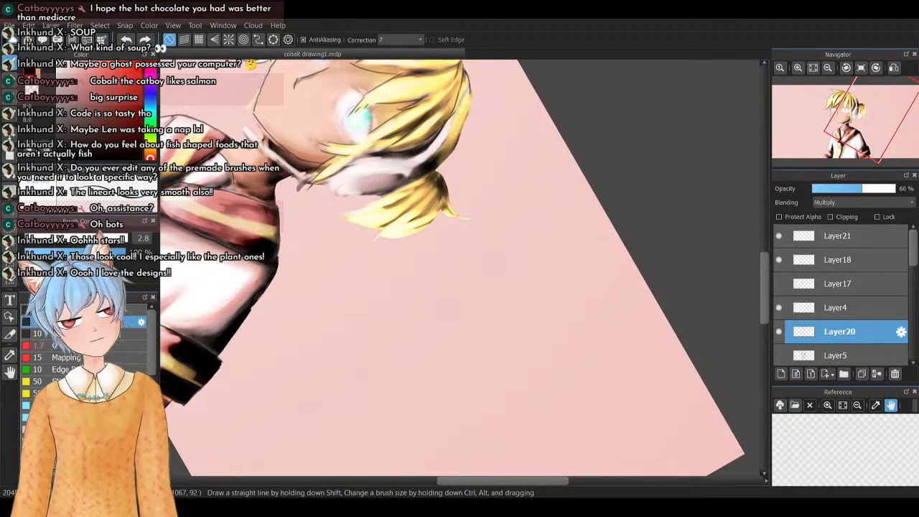
pyautogui.moveTo(437, 159)
pyautogui.mouseDown()
pyautogui.moveTo(459, 125)
pyautogui.moveTo(475, 74)
pyautogui.moveTo(429, 160)
pyautogui.mouseUp()
pyautogui.hotkey('ctrl', 'z')
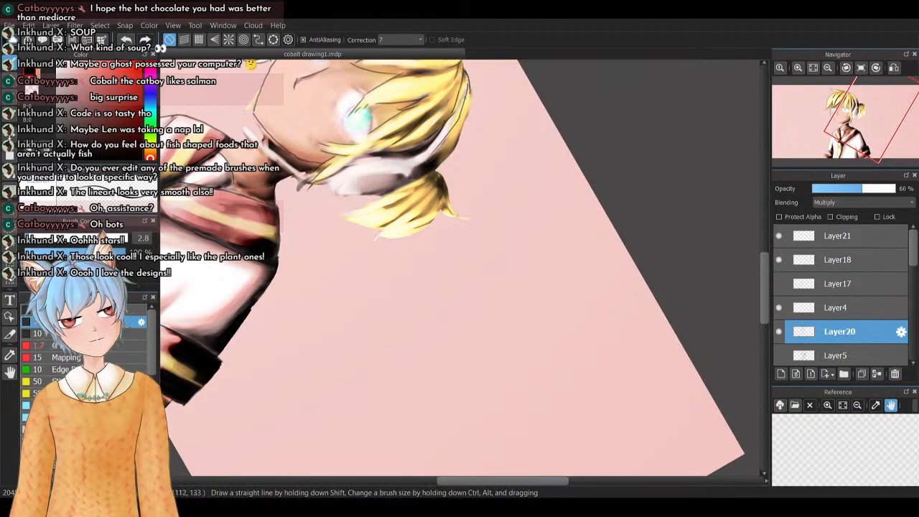
pyautogui.hotkey('ctrl', 'z')
# Try longer black strokes in both directions along the headset band and the hair behind it, undoing them all
pyautogui.moveTo(468, 89); pyautogui.dragTo(429, 156)
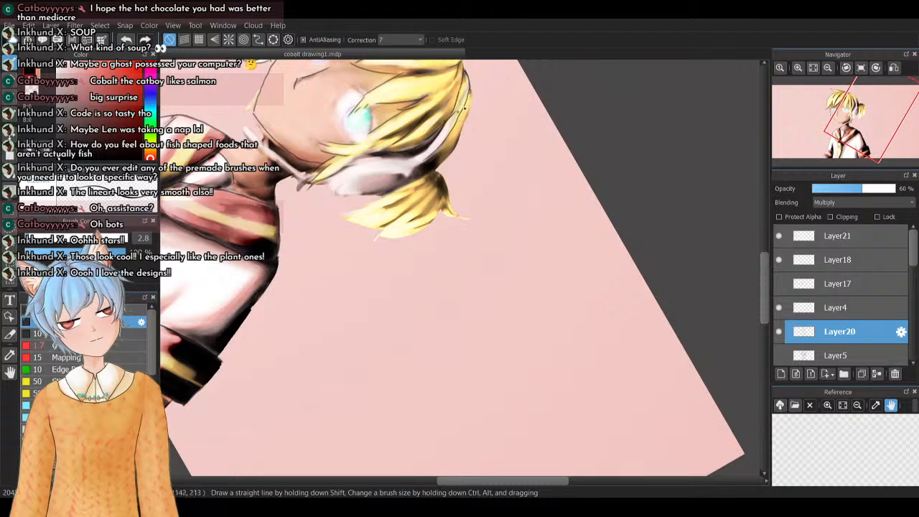
pyautogui.hotkey('ctrl', 'z')
pyautogui.hotkey('ctrl', 'z')
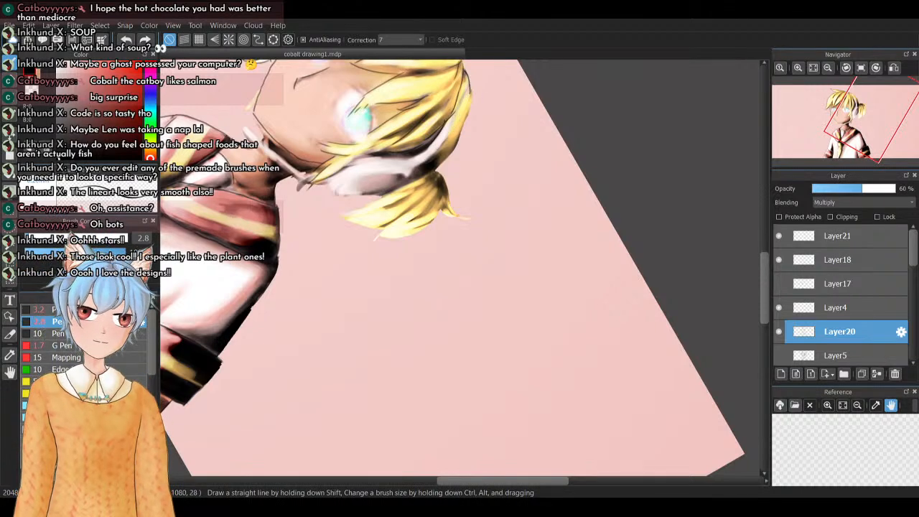
pyautogui.moveTo(422, 164); pyautogui.dragTo(465, 95)
pyautogui.hotkey('ctrl', 'z')
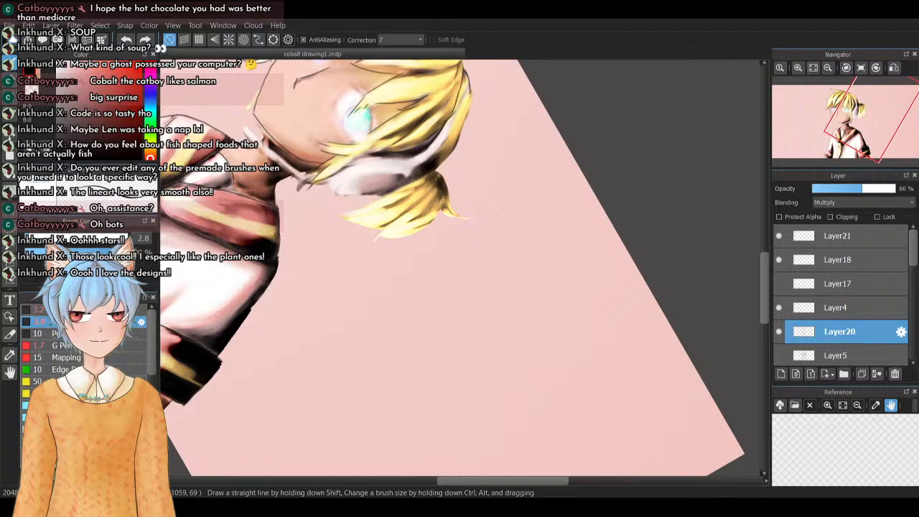
pyautogui.moveTo(409, 159); pyautogui.dragTo(443, 133)
pyautogui.hotkey('ctrl', 'z')
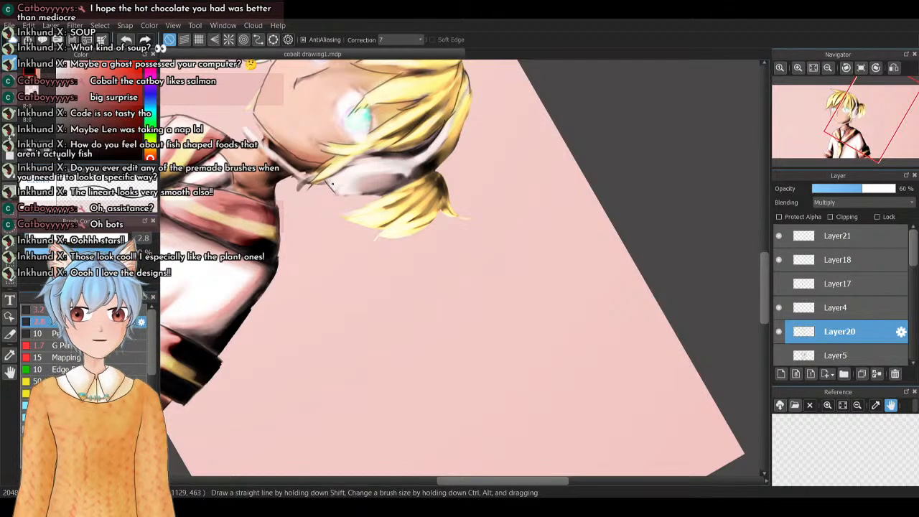
# Draw thin black lines on the headset's ear cup and rotate the canvas back upright
pyautogui.moveTo(352, 181); pyautogui.dragTo(390, 176)
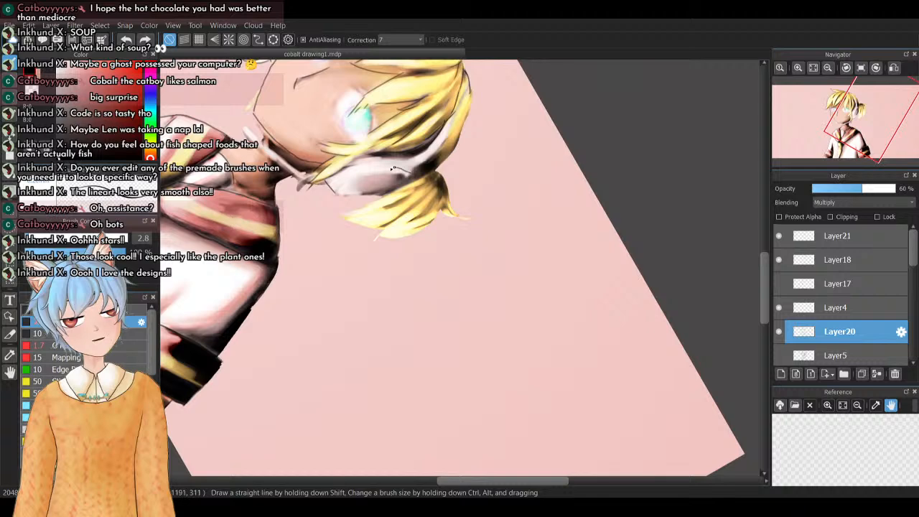
pyautogui.moveTo(339, 188)
pyautogui.mouseDown()
pyautogui.moveTo(366, 175)
pyautogui.moveTo(417, 172)
pyautogui.mouseUp()
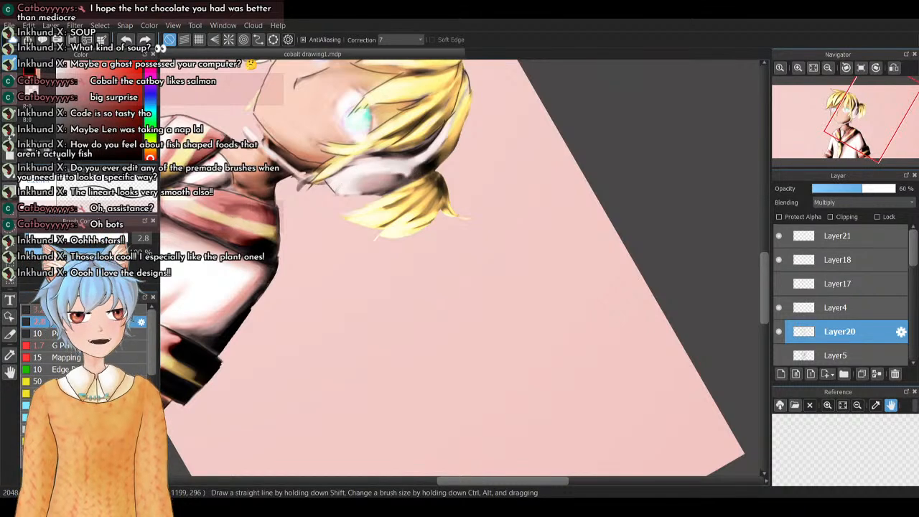
pyautogui.click(847, 69)
pyautogui.click(846, 68)
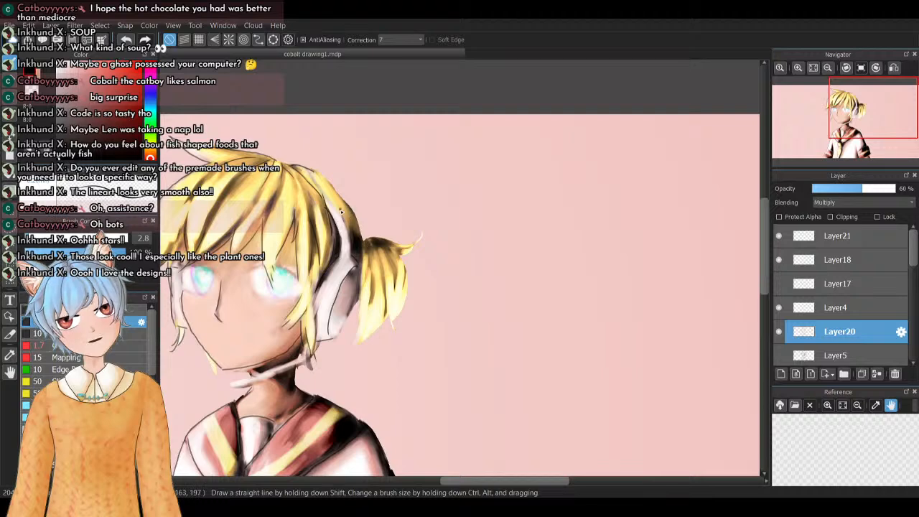
# Try to outline the back of the head in black from the crown toward the ponytail, undoing the strokes
pyautogui.moveTo(322, 183); pyautogui.dragTo(342, 218)
pyautogui.hotkey('ctrl', 'z')
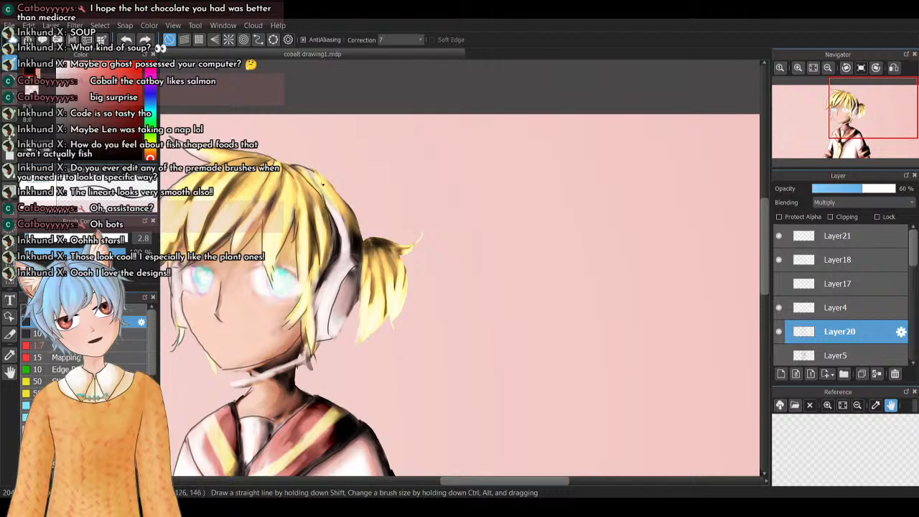
pyautogui.moveTo(318, 176); pyautogui.dragTo(352, 253)
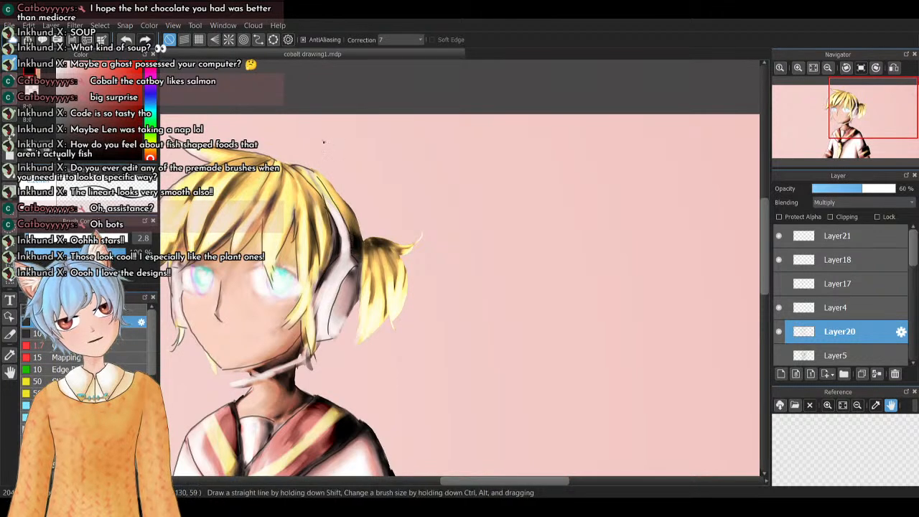
pyautogui.moveTo(319, 174); pyautogui.dragTo(362, 237)
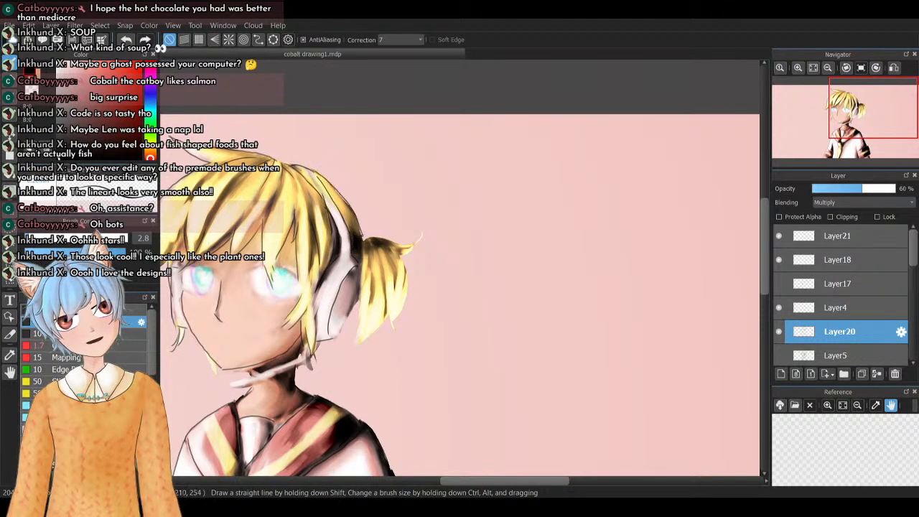
pyautogui.hotkey('ctrl', 'z')
pyautogui.moveTo(316, 173); pyautogui.dragTo(363, 242)
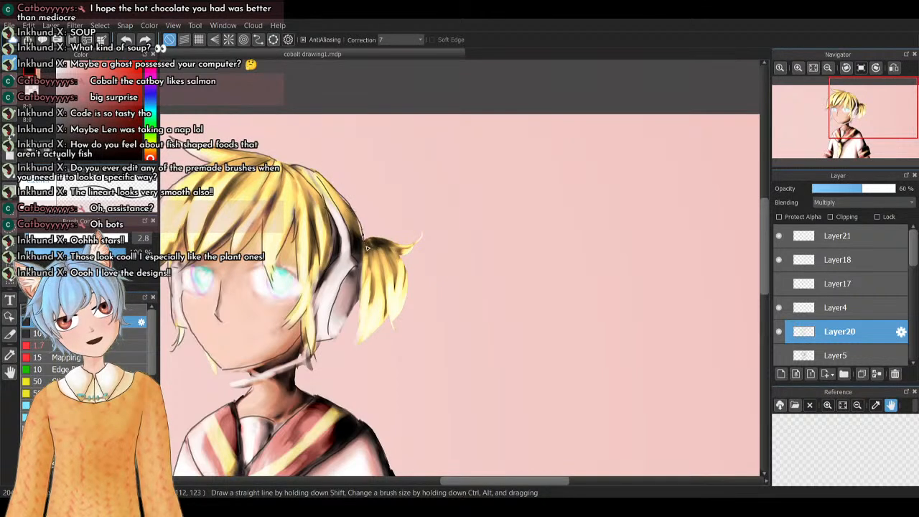
pyautogui.hotkey('ctrl', 'z')
# Retry the black hair outline behind the headset band with several curved strokes and undo them
pyautogui.moveTo(315, 170); pyautogui.dragTo(355, 220)
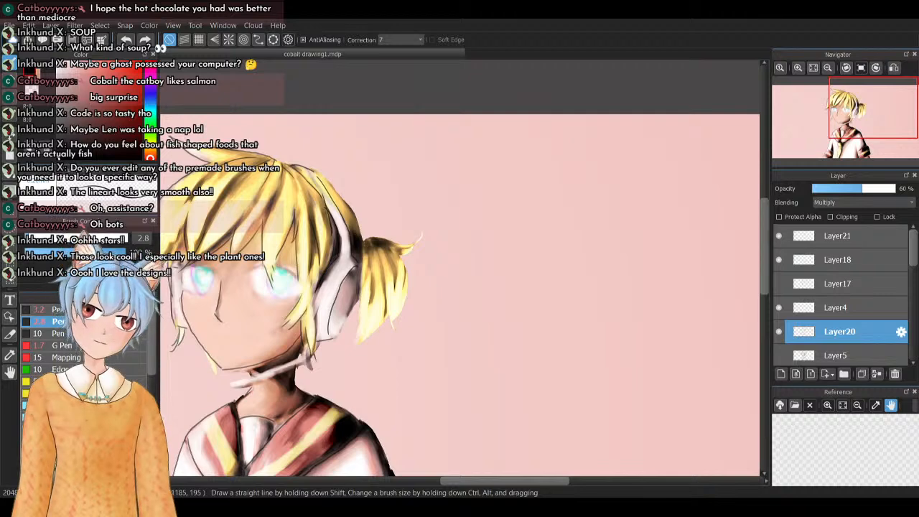
pyautogui.moveTo(321, 173); pyautogui.dragTo(362, 230)
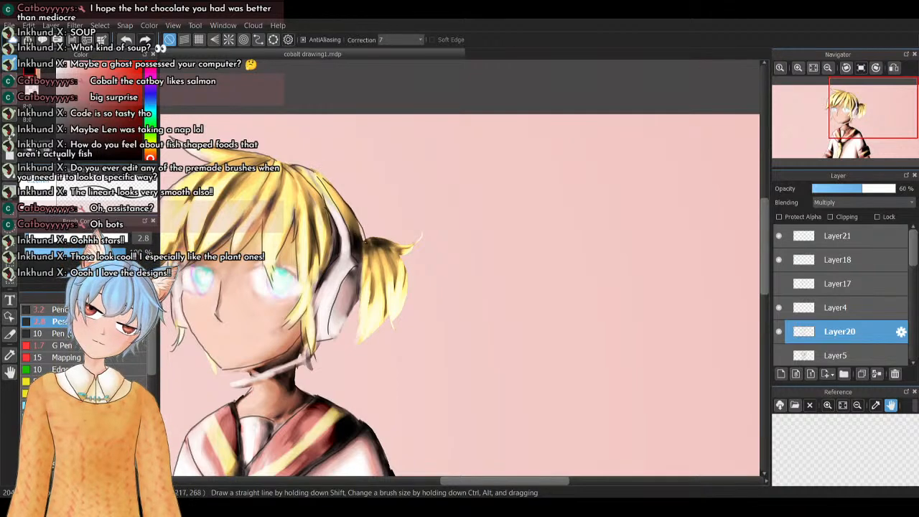
pyautogui.hotkey('ctrl', 'z')
pyautogui.moveTo(320, 173); pyautogui.dragTo(363, 239)
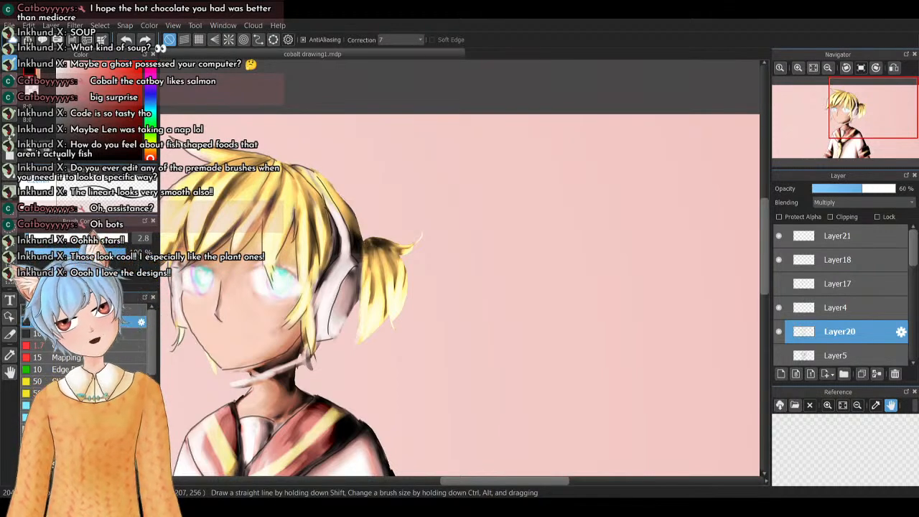
pyautogui.moveTo(312, 170); pyautogui.dragTo(363, 242)
pyautogui.hotkey('ctrl', 'z')
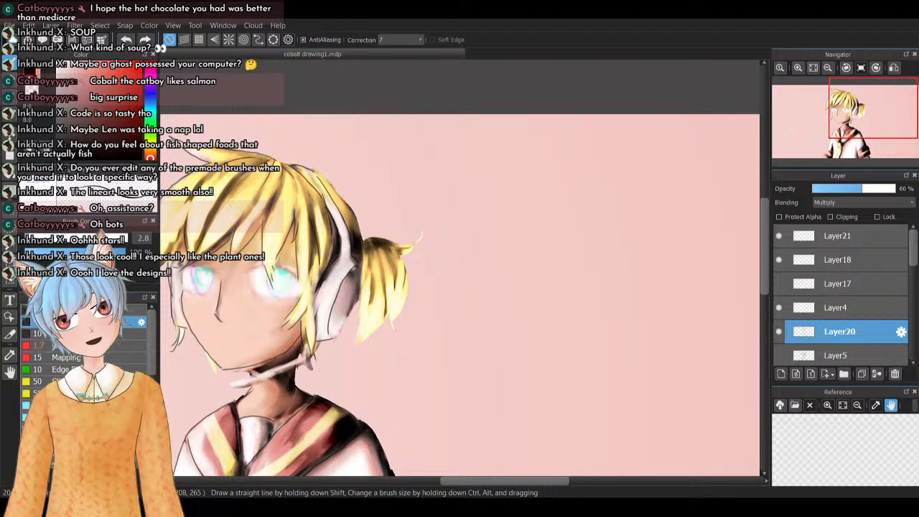
# Try three more curved black strokes from the crown to the ponytail base, undoing each one
pyautogui.moveTo(318, 172); pyautogui.dragTo(363, 237)
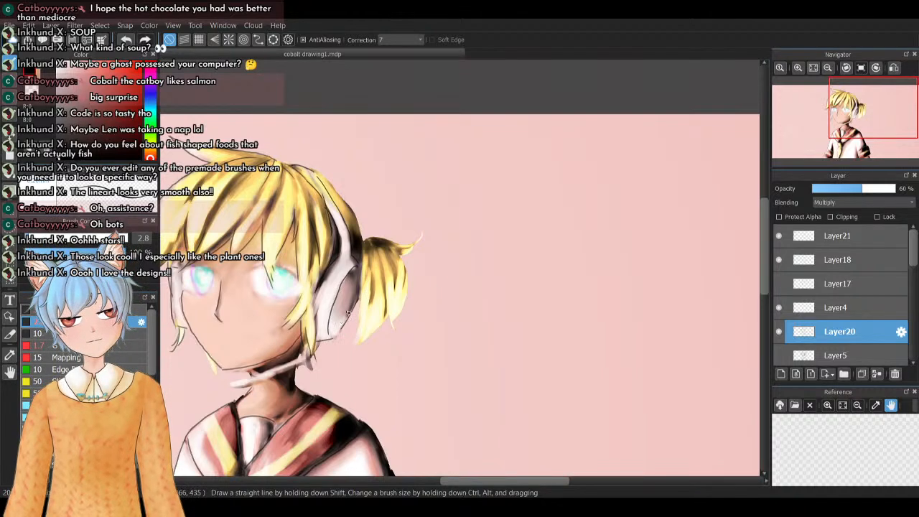
pyautogui.moveTo(316, 171); pyautogui.dragTo(358, 223)
pyautogui.hotkey('ctrl', 'z')
pyautogui.moveTo(319, 173); pyautogui.dragTo(361, 227)
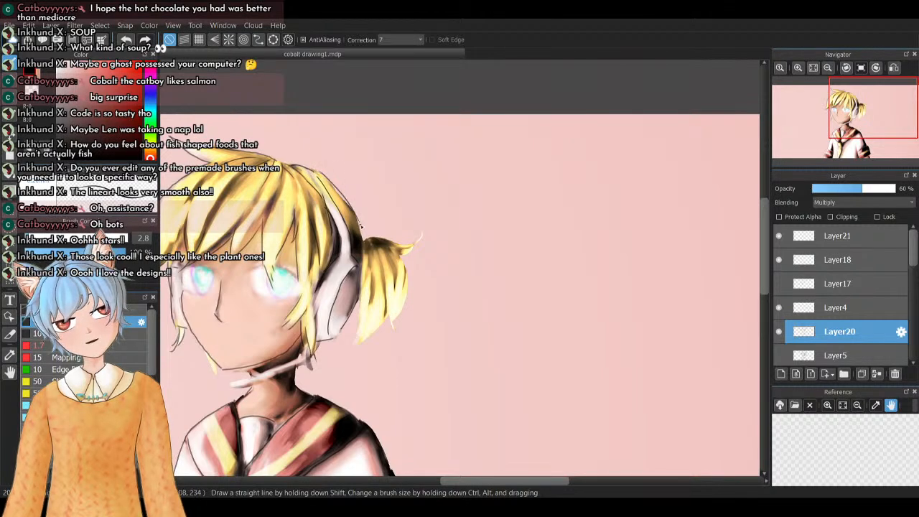
pyautogui.hotkey('ctrl', 'z')
# Set the stroke correction to 14 and draw the black outline down the back of the head to the ponytail base
pyautogui.click(400, 39)
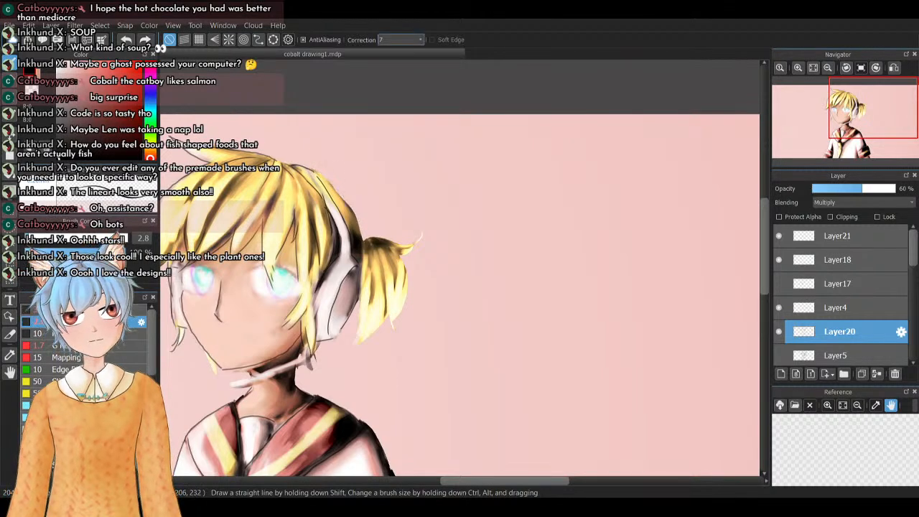
pyautogui.click(396, 154)
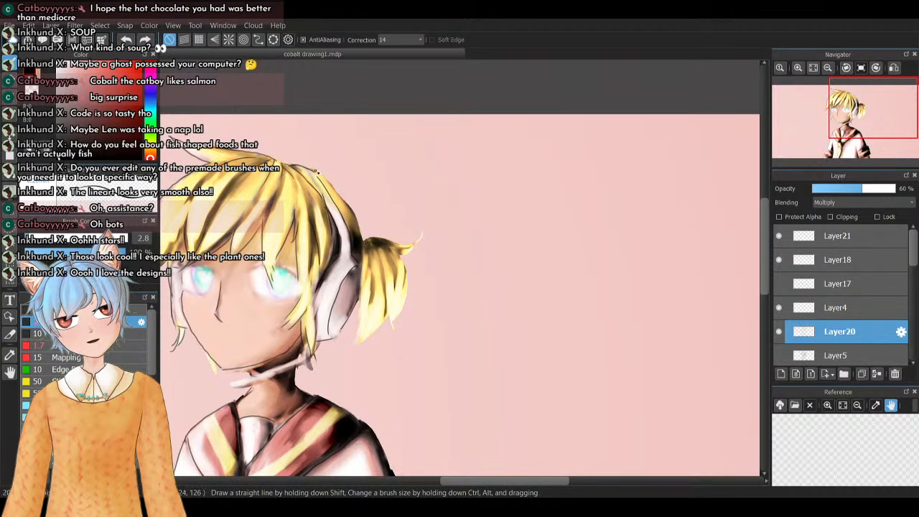
pyautogui.moveTo(319, 172); pyautogui.dragTo(364, 246)
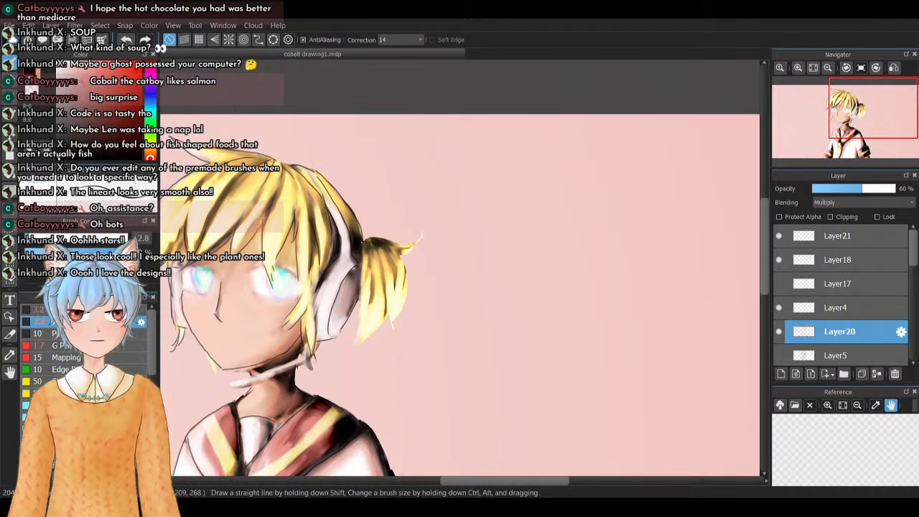
pyautogui.hotkey('ctrl', 'z')
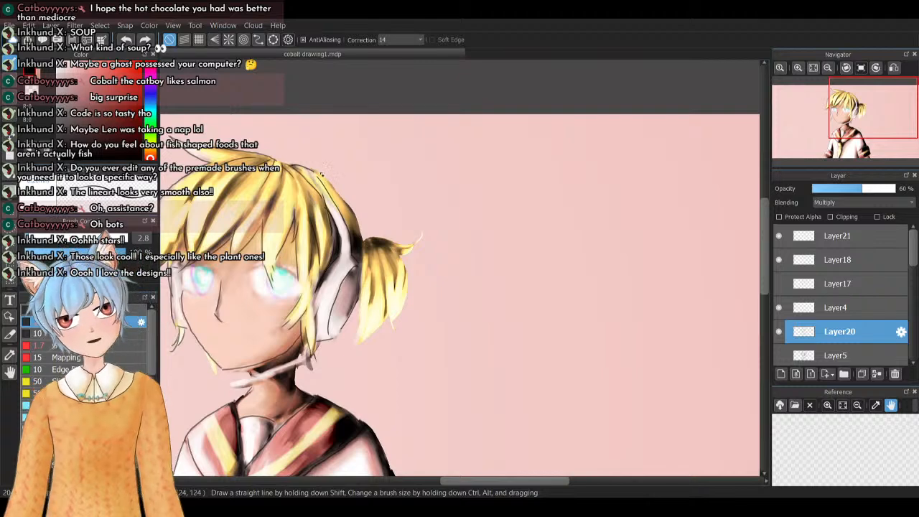
pyautogui.moveTo(319, 173); pyautogui.dragTo(365, 244)
pyautogui.hotkey('ctrl', 'z')
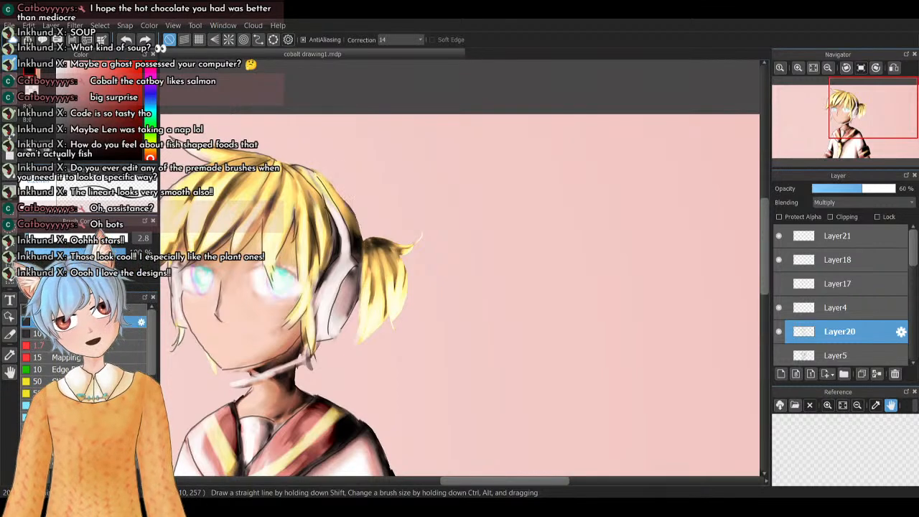
pyautogui.moveTo(321, 177); pyautogui.dragTo(359, 233)
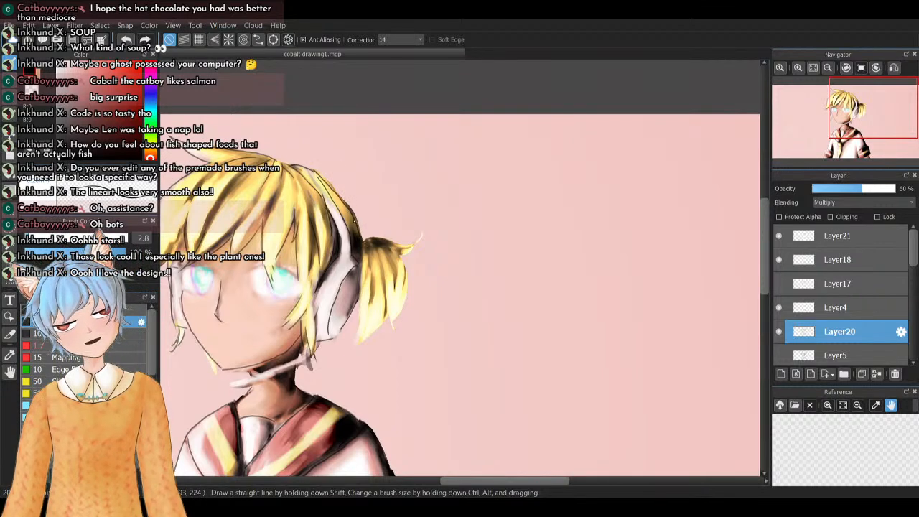
pyautogui.hotkey('ctrl', 'z')
pyautogui.moveTo(314, 171); pyautogui.dragTo(365, 244)
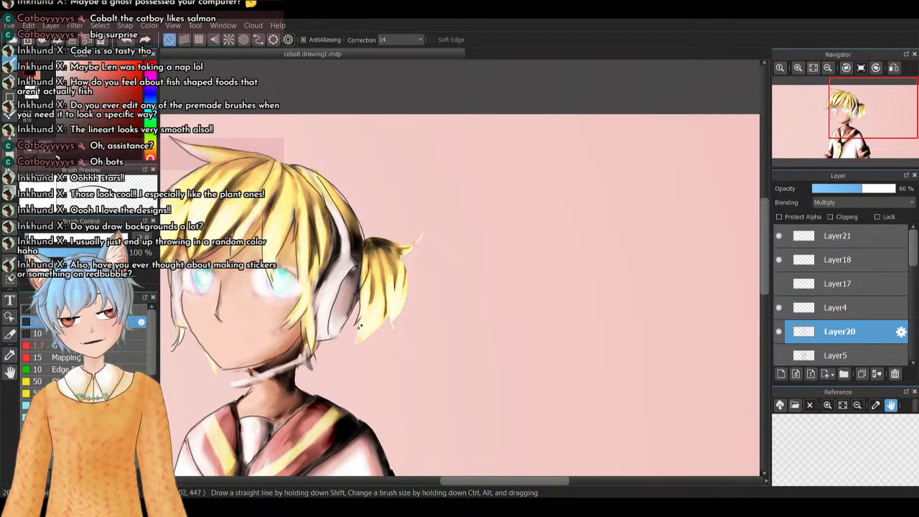
# Outline the ponytail's pointed lower ends, outer side and upper tip with thin black strokes
pyautogui.moveTo(362, 319); pyautogui.dragTo(355, 345)
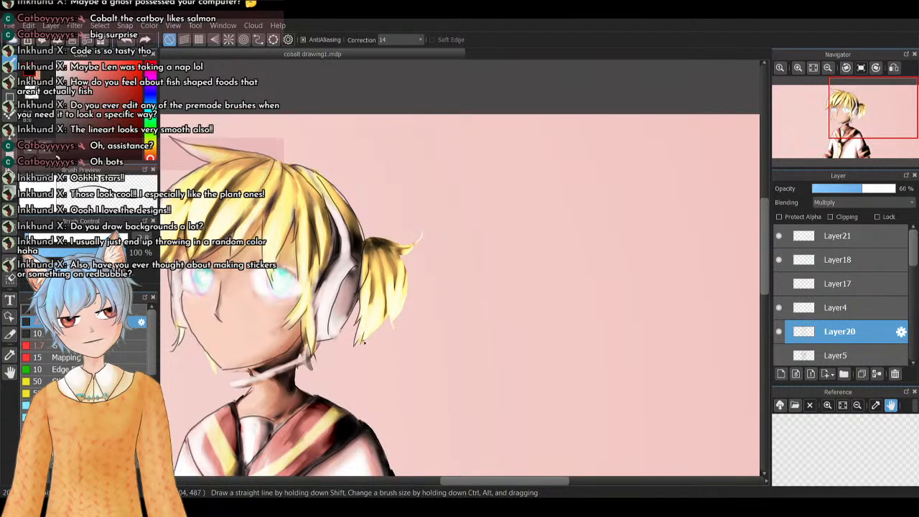
pyautogui.moveTo(388, 315); pyautogui.dragTo(368, 342)
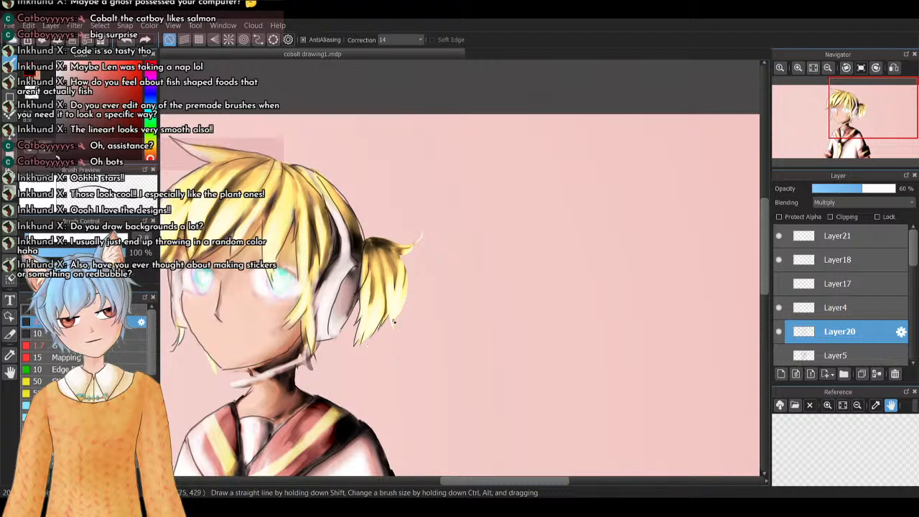
pyautogui.moveTo(388, 307); pyautogui.dragTo(400, 340)
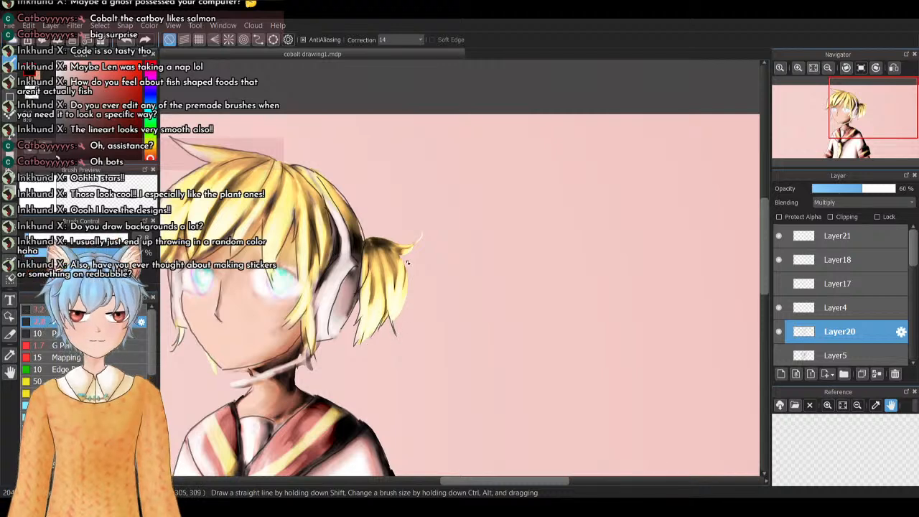
pyautogui.moveTo(406, 264); pyautogui.dragTo(392, 329)
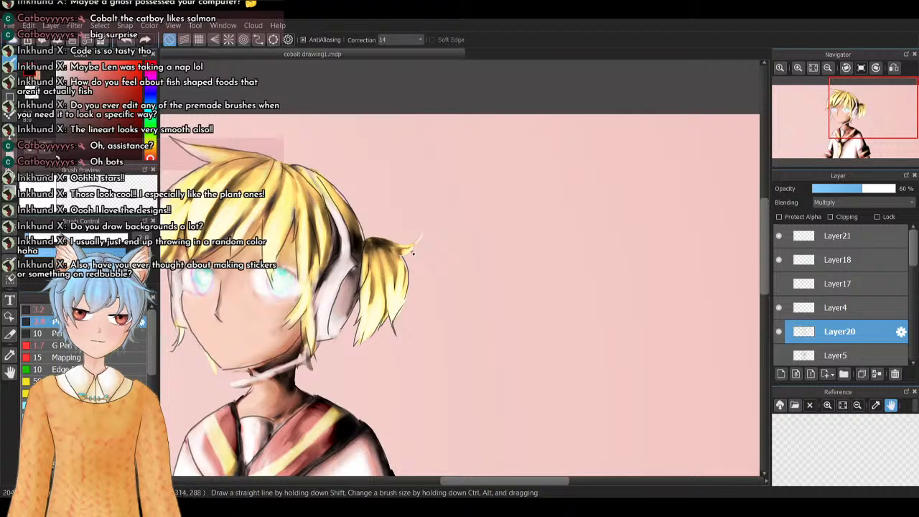
pyautogui.moveTo(406, 253)
pyautogui.mouseDown()
pyautogui.moveTo(421, 238)
pyautogui.moveTo(364, 240)
pyautogui.mouseUp()
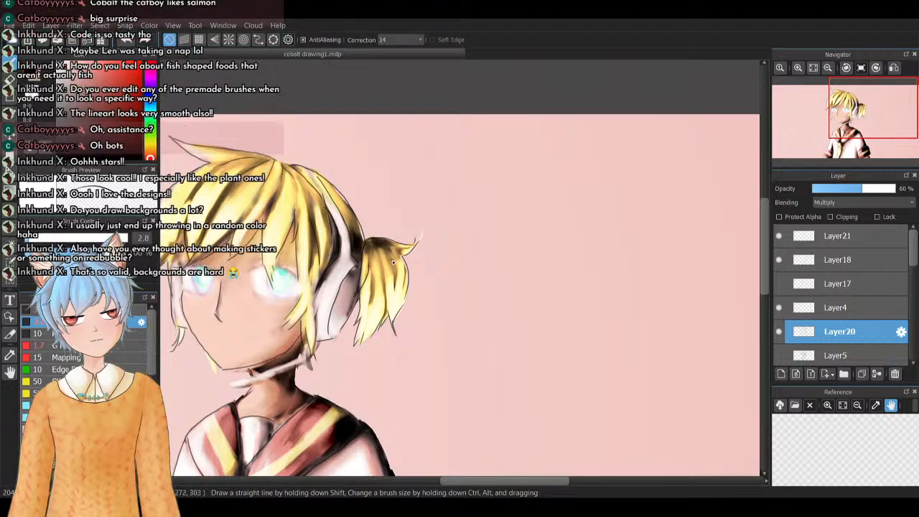
# Add thin black strand lines inside the ponytail, running down from its base
pyautogui.moveTo(370, 244); pyautogui.dragTo(384, 284)
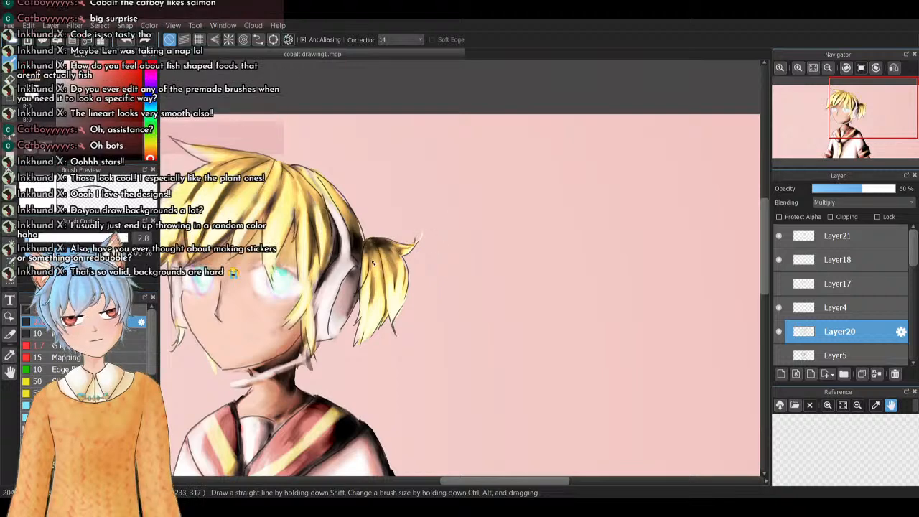
pyautogui.moveTo(374, 253); pyautogui.dragTo(370, 306)
pyautogui.moveTo(386, 250); pyautogui.dragTo(398, 262)
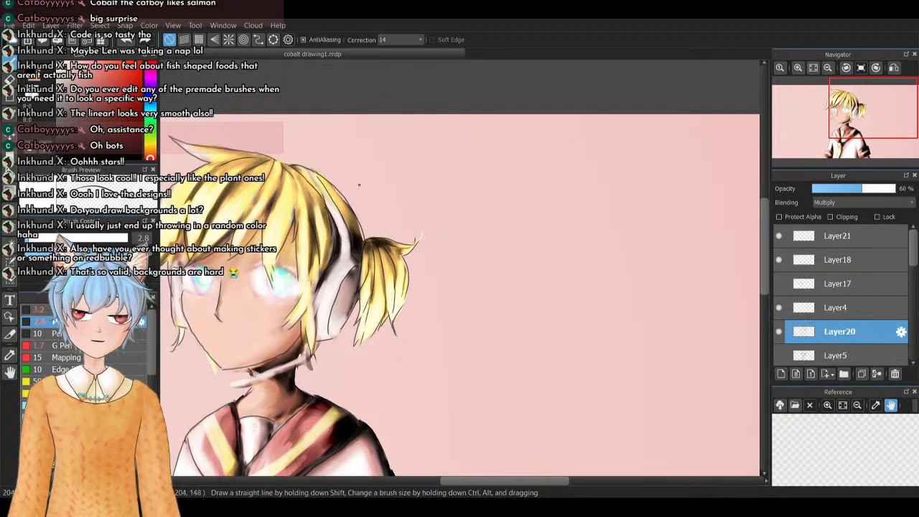
# Add short black strand lines to the hair at the far temple and outline the headset microphone's tip
pyautogui.moveTo(868, 118)
pyautogui.mouseDown()
pyautogui.moveTo(843, 124)
pyautogui.moveTo(855, 144)
pyautogui.moveTo(856, 125)
pyautogui.moveTo(861, 133)
pyautogui.mouseUp()
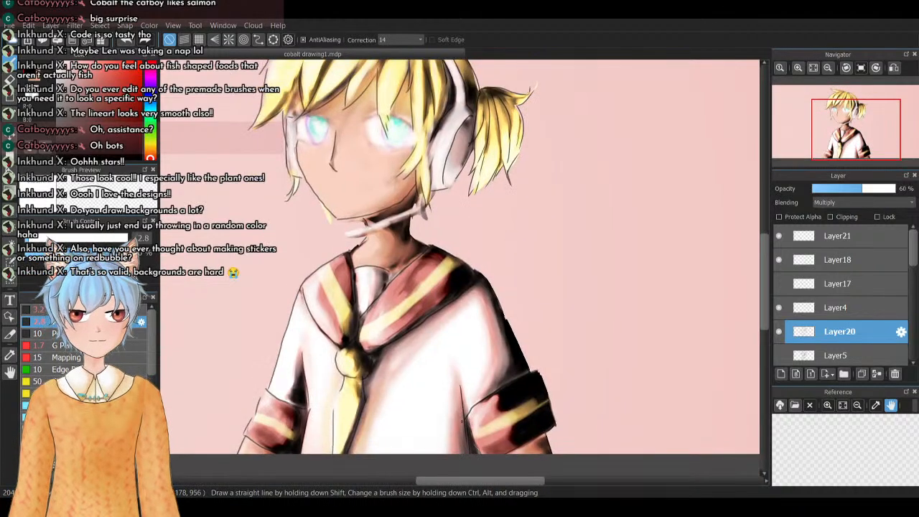
pyautogui.moveTo(855, 122); pyautogui.dragTo(849, 114)
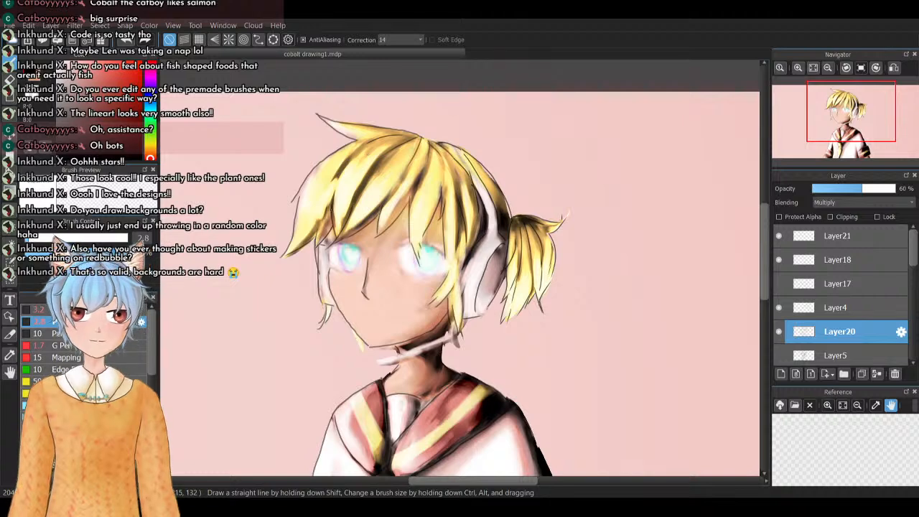
pyautogui.moveTo(321, 222); pyautogui.dragTo(333, 207)
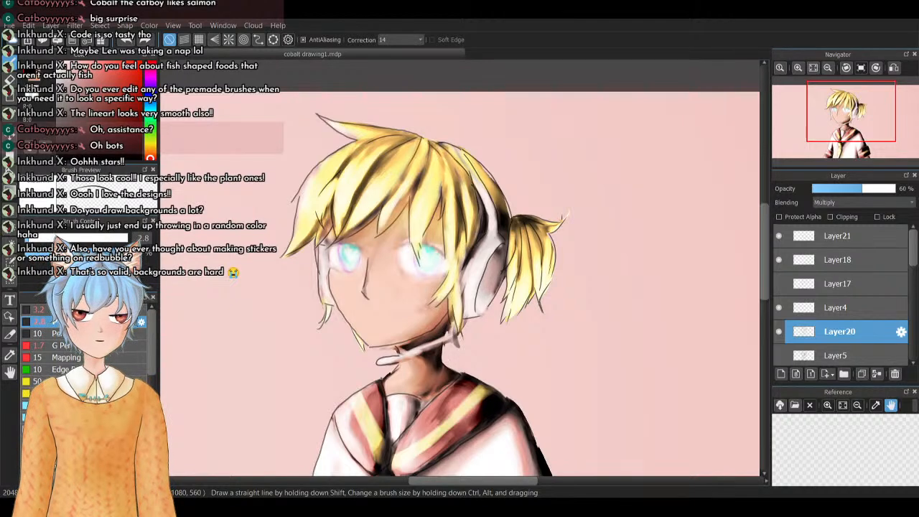
# Try to line the microphone arm in black from its tip toward the earcup, undoing the strokes
pyautogui.moveTo(378, 362); pyautogui.dragTo(455, 334)
pyautogui.hotkey('ctrl', 'z')
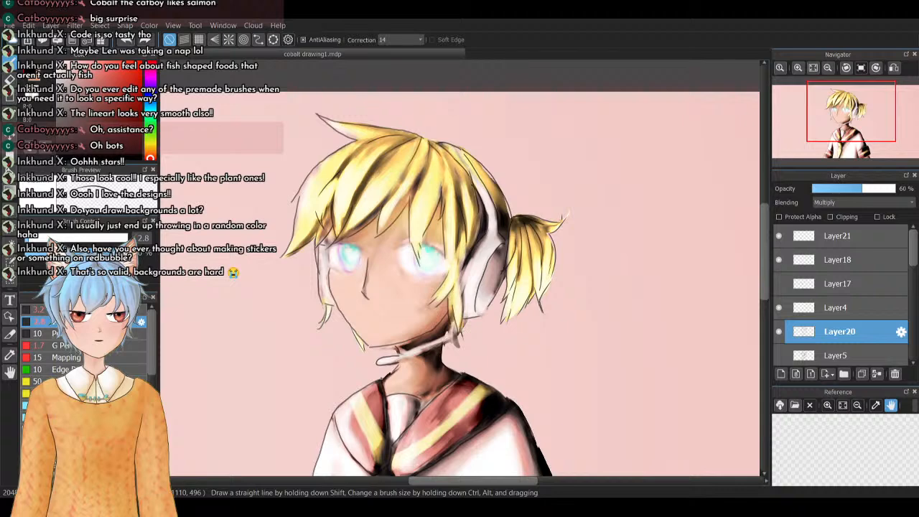
pyautogui.moveTo(866, 135); pyautogui.dragTo(849, 120)
pyautogui.click(798, 67)
pyautogui.click(798, 68)
pyautogui.click(798, 67)
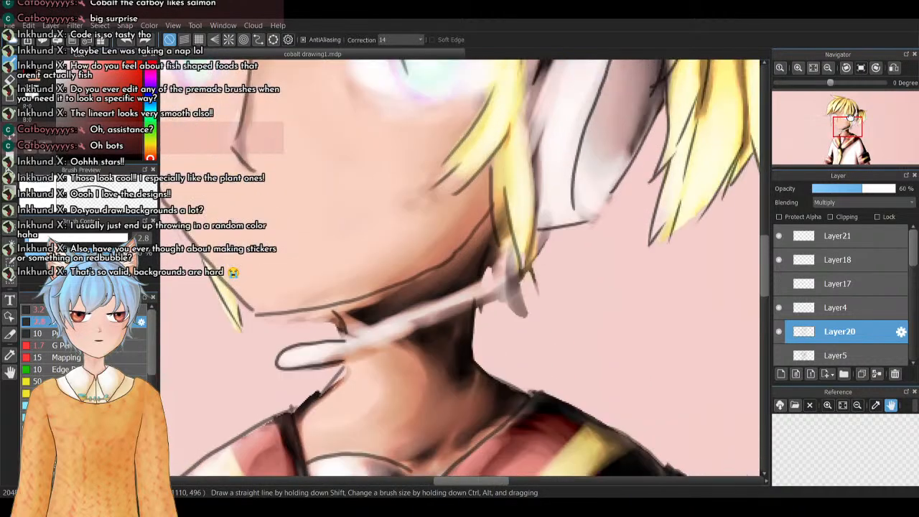
pyautogui.moveTo(343, 357); pyautogui.dragTo(474, 293)
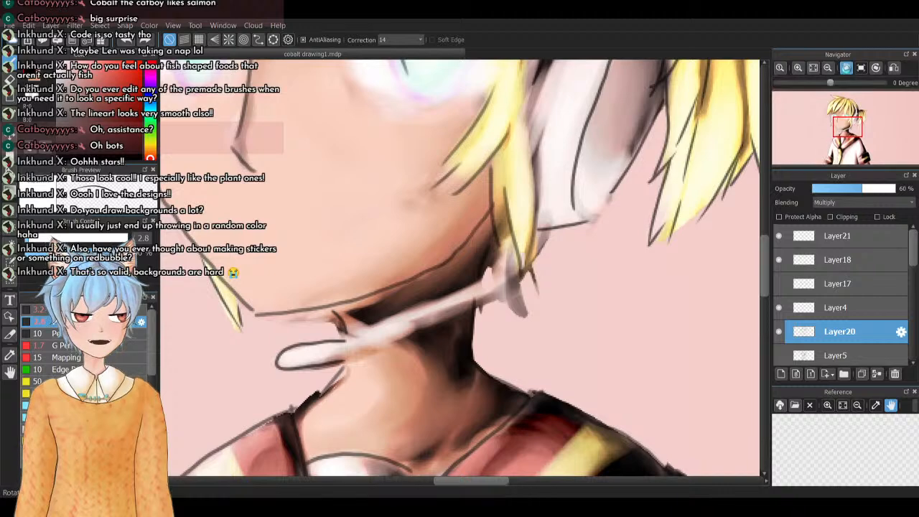
# Outline both edges of the microphone arm and its connection to the earcup in black, redoing a failed stroke
pyautogui.click(847, 67)
pyautogui.click(847, 68)
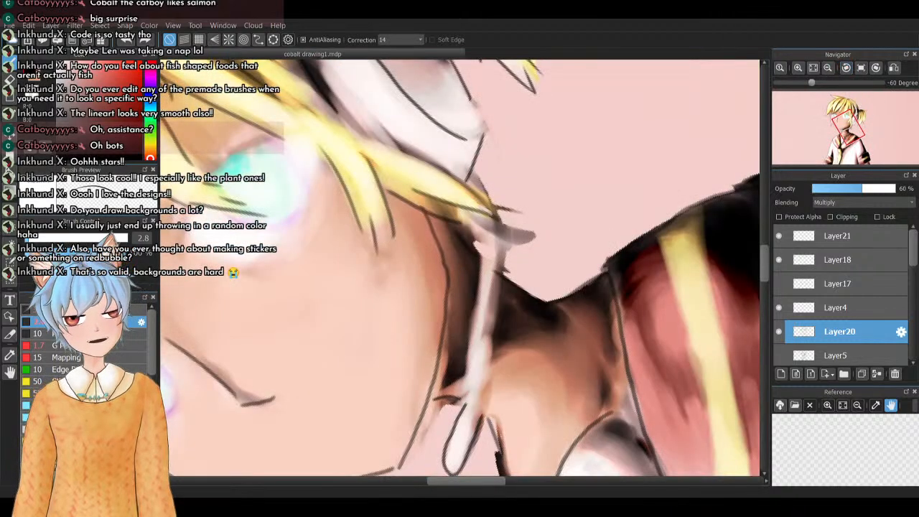
pyautogui.moveTo(485, 236)
pyautogui.mouseDown()
pyautogui.moveTo(473, 387)
pyautogui.moveTo(479, 186)
pyautogui.mouseUp()
pyautogui.hotkey('ctrl', 'z')
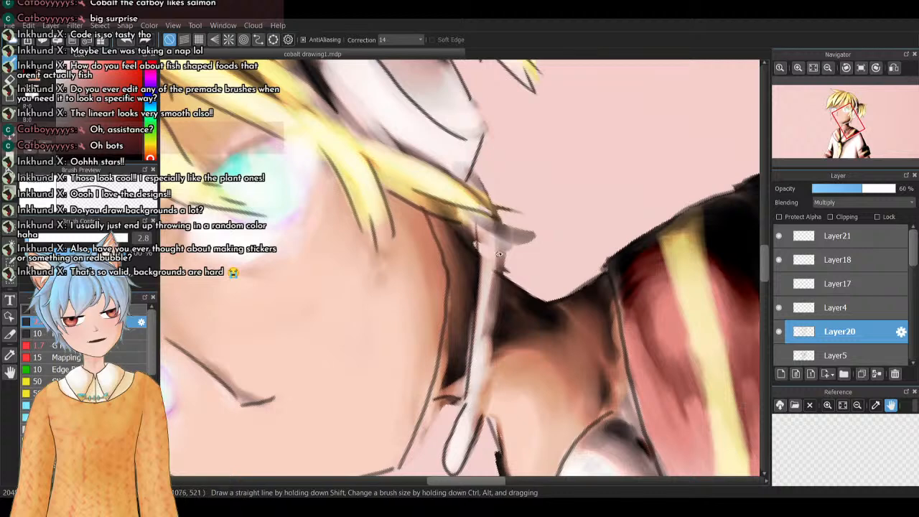
pyautogui.moveTo(503, 230); pyautogui.dragTo(485, 413)
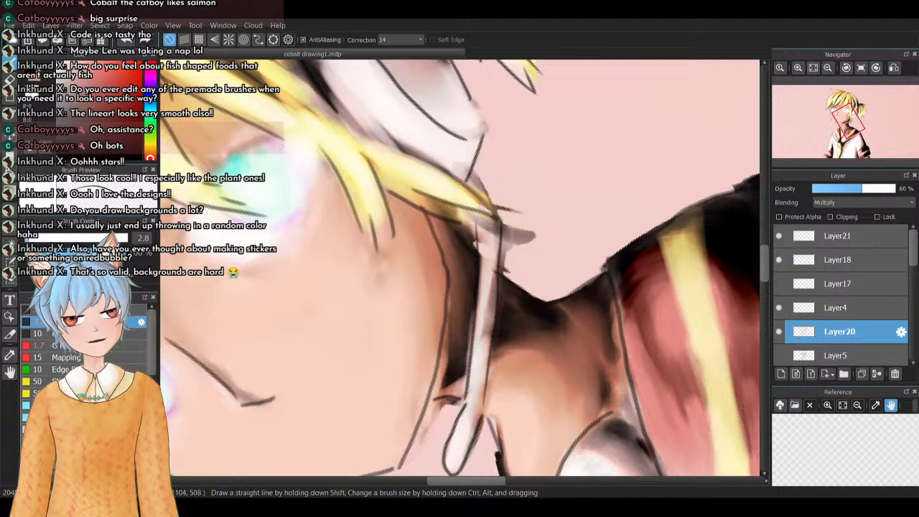
pyautogui.moveTo(471, 171)
pyautogui.mouseDown()
pyautogui.moveTo(498, 220)
pyautogui.moveTo(474, 209)
pyautogui.mouseUp()
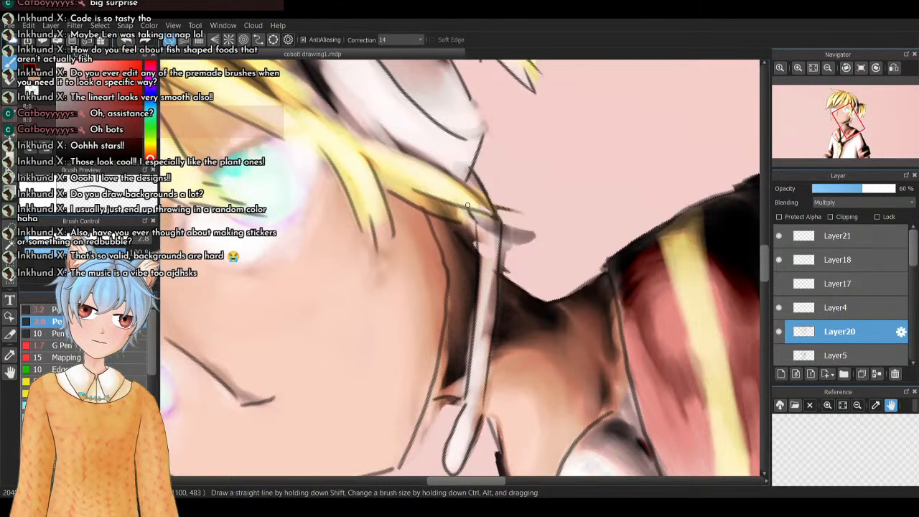
pyautogui.click(861, 68)
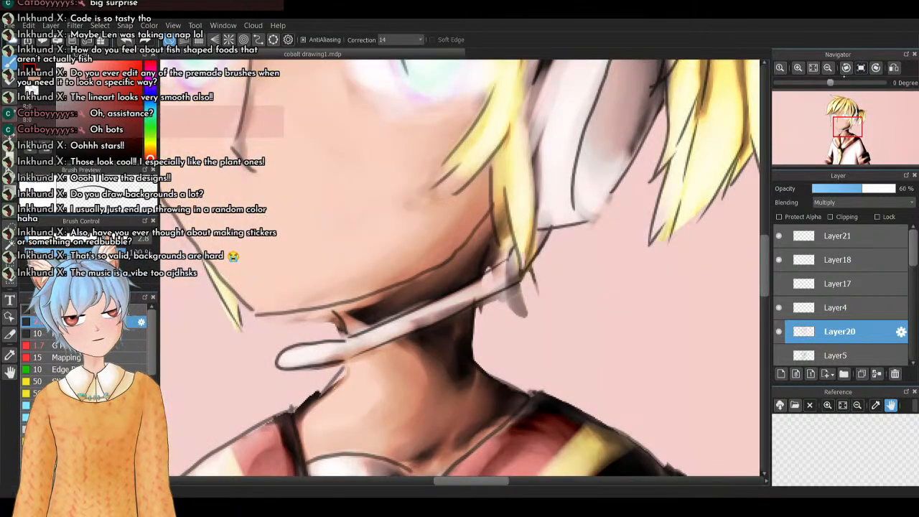
pyautogui.click(813, 67)
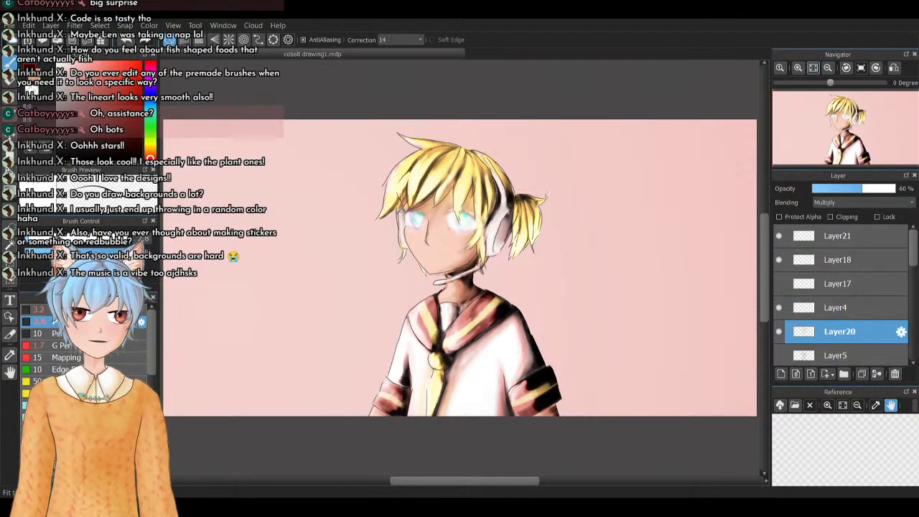
# Add a new layer, place it between Layer4 and Layer20, and hide Layer4
pyautogui.click(838, 308)
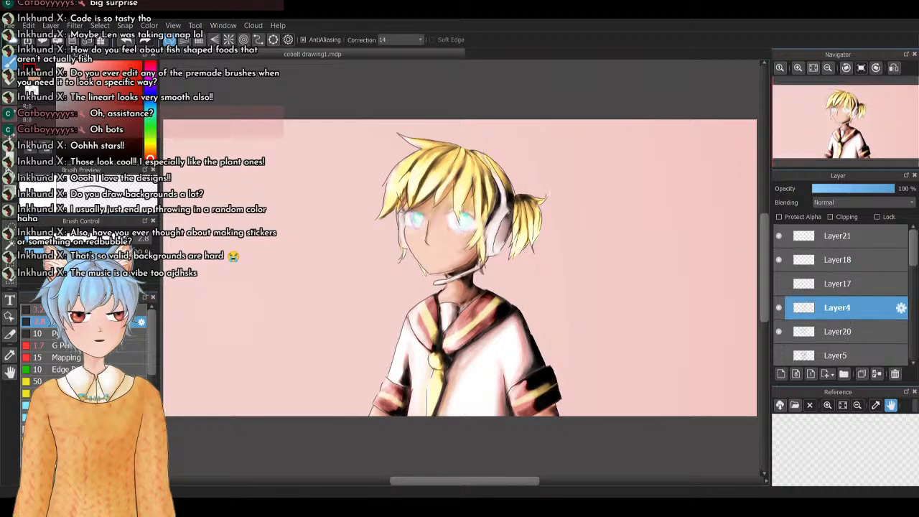
pyautogui.click(782, 373)
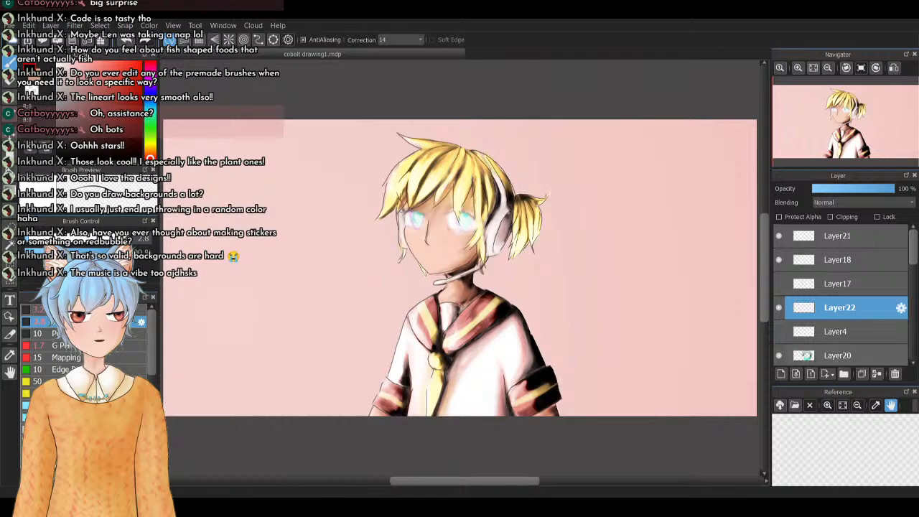
pyautogui.click(804, 355)
pyautogui.click(780, 356)
pyautogui.click(779, 355)
pyautogui.moveTo(838, 307); pyautogui.dragTo(824, 332)
# Flip the canvas view horizontally and draw the black upper lash line of the far eye on the new layer
pyautogui.click(781, 68)
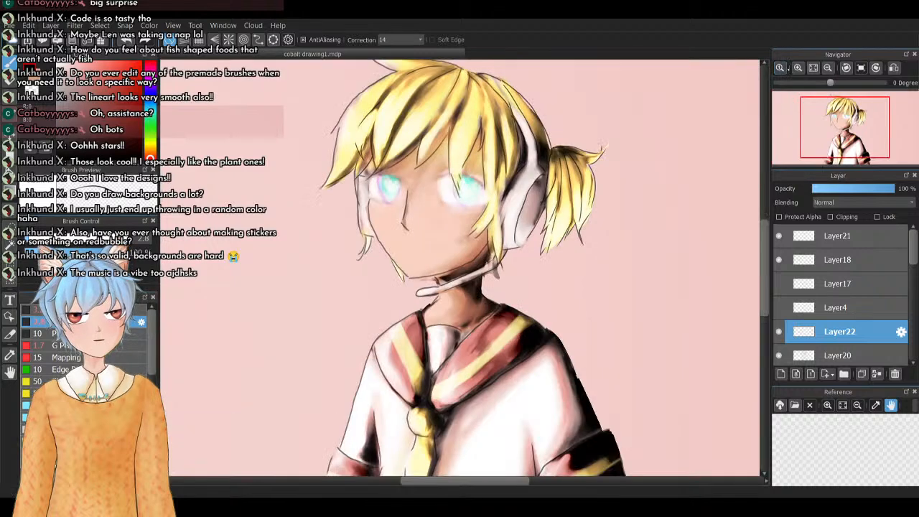
pyautogui.click(798, 68)
pyautogui.click(798, 68)
pyautogui.click(844, 129)
pyautogui.moveTo(857, 122); pyautogui.dragTo(840, 115)
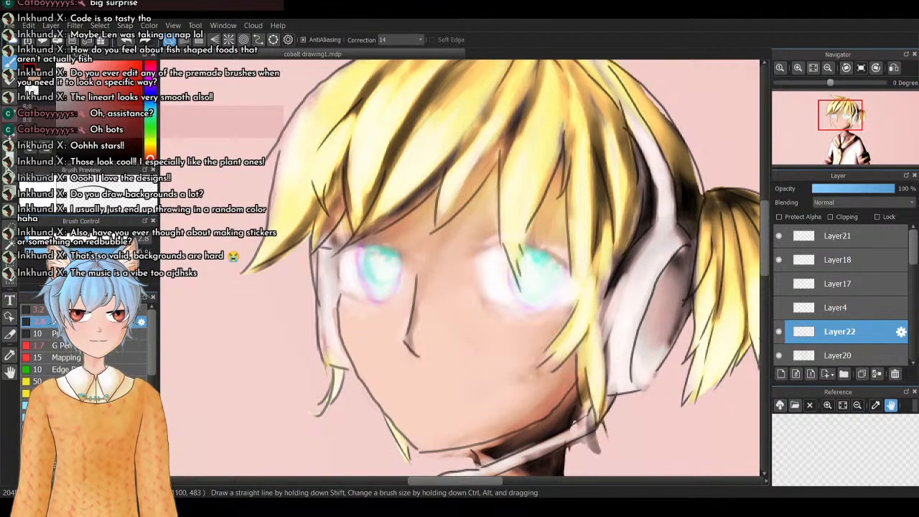
pyautogui.click(894, 68)
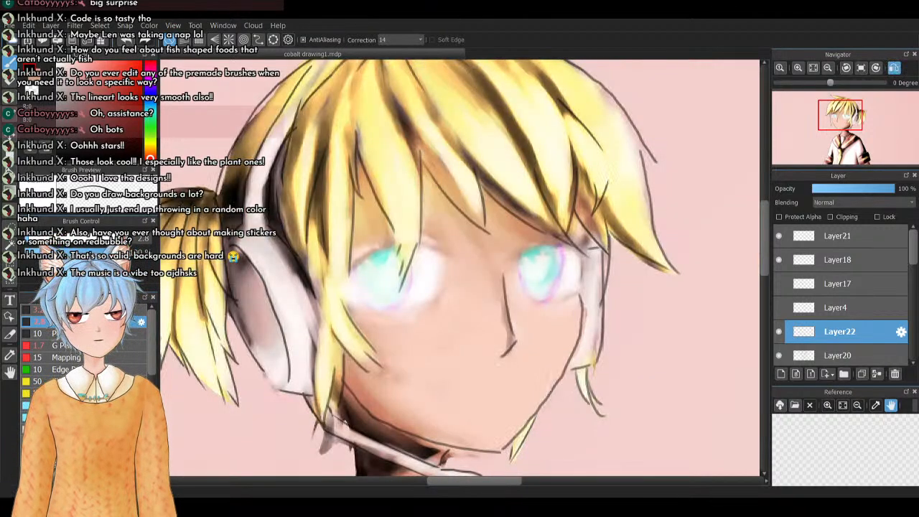
pyautogui.moveTo(516, 257)
pyautogui.mouseDown()
pyautogui.moveTo(560, 244)
pyautogui.moveTo(597, 260)
pyautogui.mouseUp()
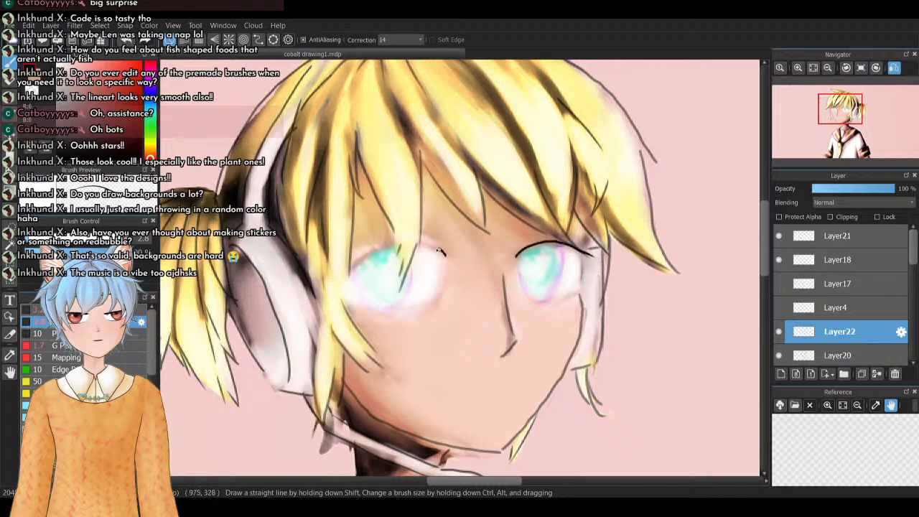
# Try several black upper lash lines on the eye nearer the earcup, undoing each one
pyautogui.hotkey('ctrl', 'z')
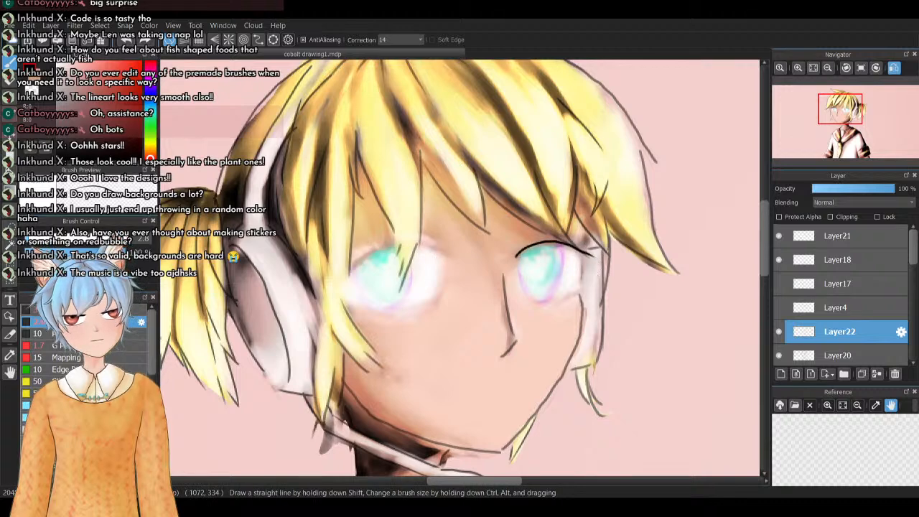
pyautogui.moveTo(435, 248)
pyautogui.mouseDown()
pyautogui.moveTo(406, 242)
pyautogui.moveTo(356, 265)
pyautogui.mouseUp()
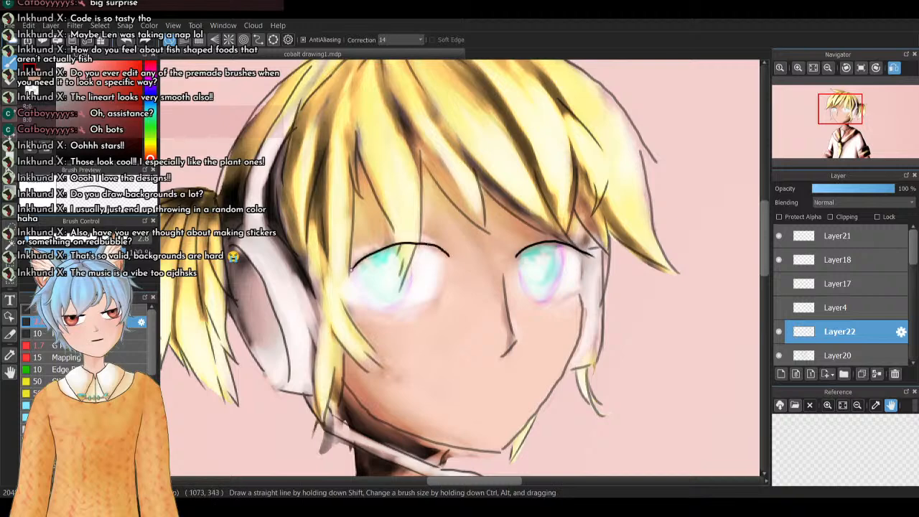
pyautogui.hotkey('ctrl', 'z')
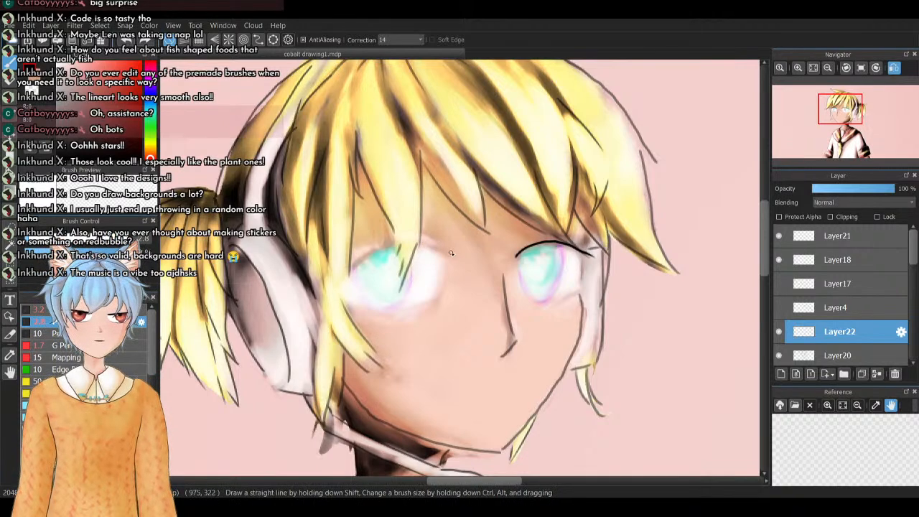
pyautogui.moveTo(447, 252)
pyautogui.mouseDown()
pyautogui.moveTo(359, 263)
pyautogui.moveTo(332, 286)
pyautogui.moveTo(395, 246)
pyautogui.moveTo(454, 255)
pyautogui.mouseUp()
pyautogui.hotkey('ctrl', 'z')
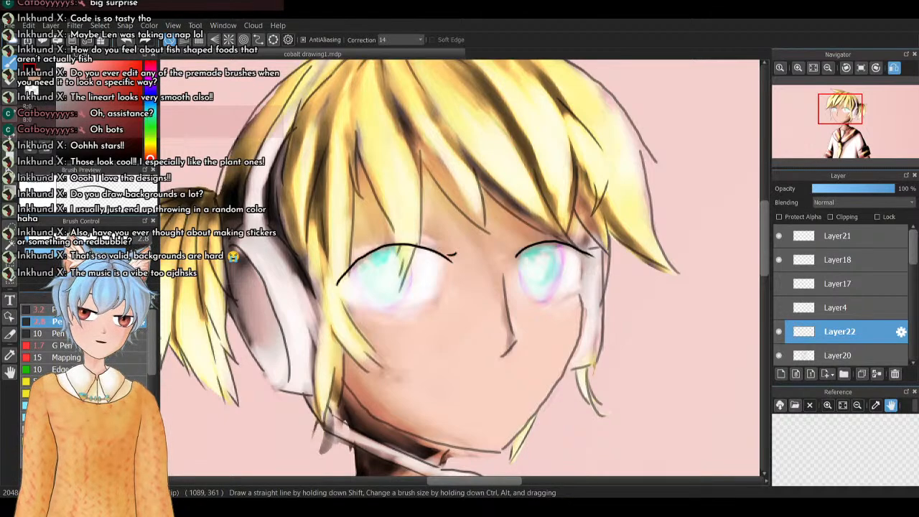
pyautogui.hotkey('ctrl', 'z')
# Draw the near eye's upper lash line, the lower lash lines of both eyes and the far iris's outer edge
pyautogui.moveTo(437, 247)
pyautogui.mouseDown()
pyautogui.moveTo(400, 246)
pyautogui.moveTo(338, 277)
pyautogui.mouseUp()
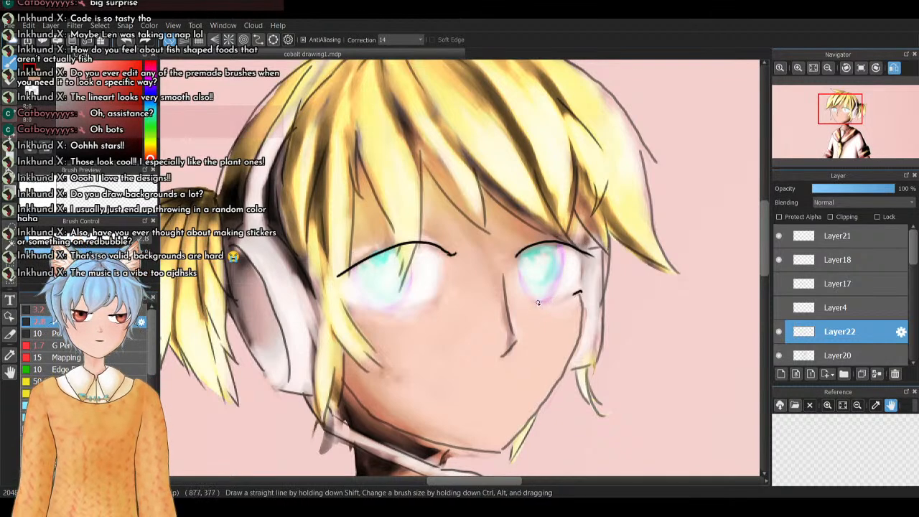
pyautogui.moveTo(529, 303); pyautogui.dragTo(576, 293)
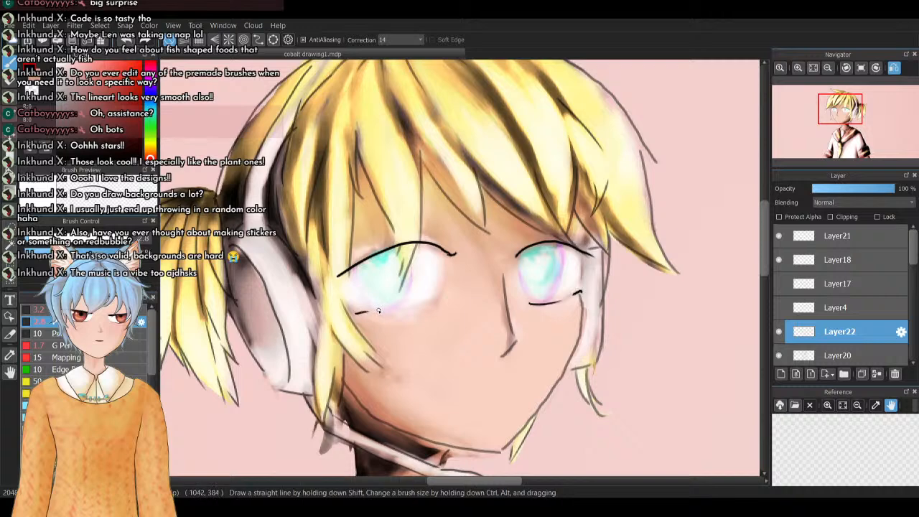
pyautogui.moveTo(379, 311); pyautogui.dragTo(440, 297)
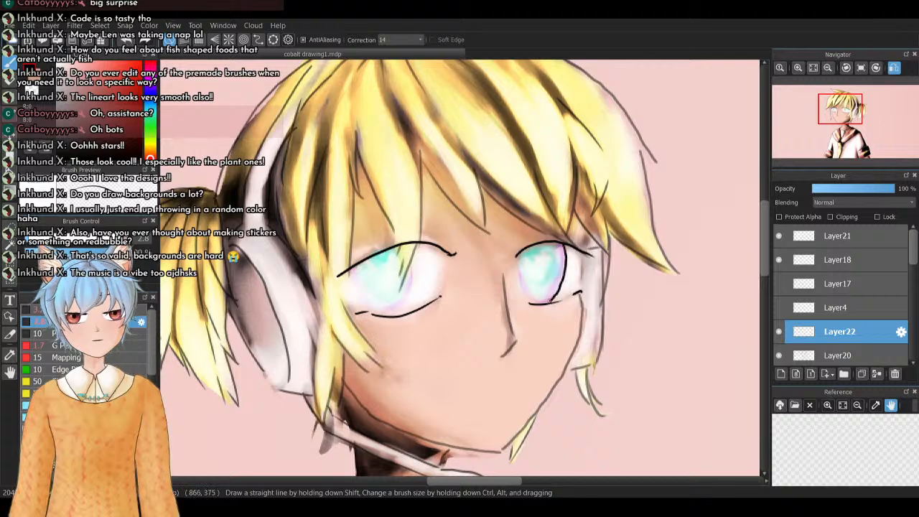
# Try to outline the inner side of the far iris and both sides of the near iris, undoing the strokes
pyautogui.moveTo(517, 258); pyautogui.dragTo(535, 303)
pyautogui.moveTo(358, 273); pyautogui.dragTo(375, 314)
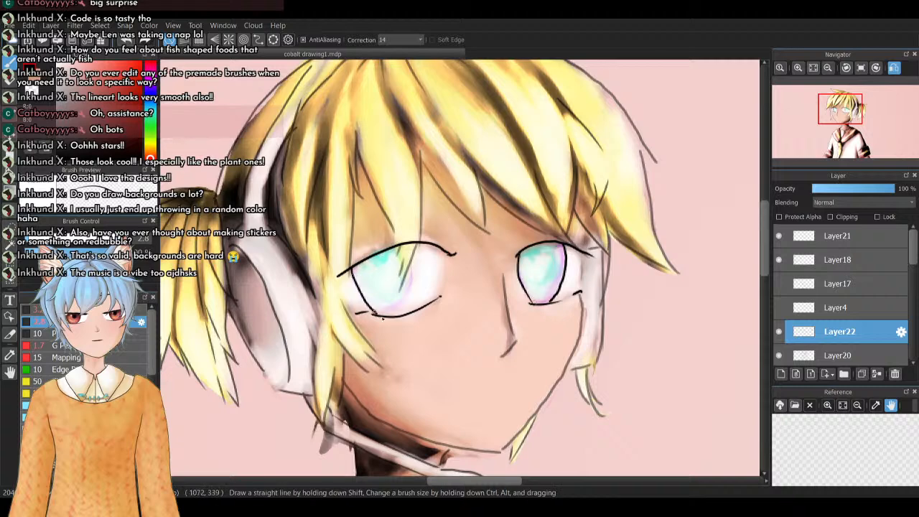
pyautogui.moveTo(408, 251)
pyautogui.mouseDown()
pyautogui.moveTo(415, 291)
pyautogui.moveTo(400, 316)
pyautogui.mouseUp()
pyautogui.hotkey('ctrl', 'z')
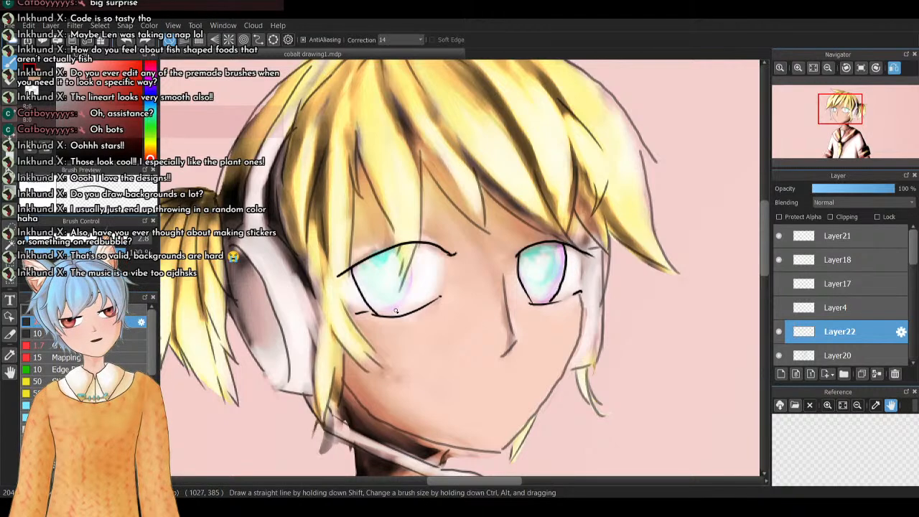
pyautogui.hotkey('ctrl', 'z')
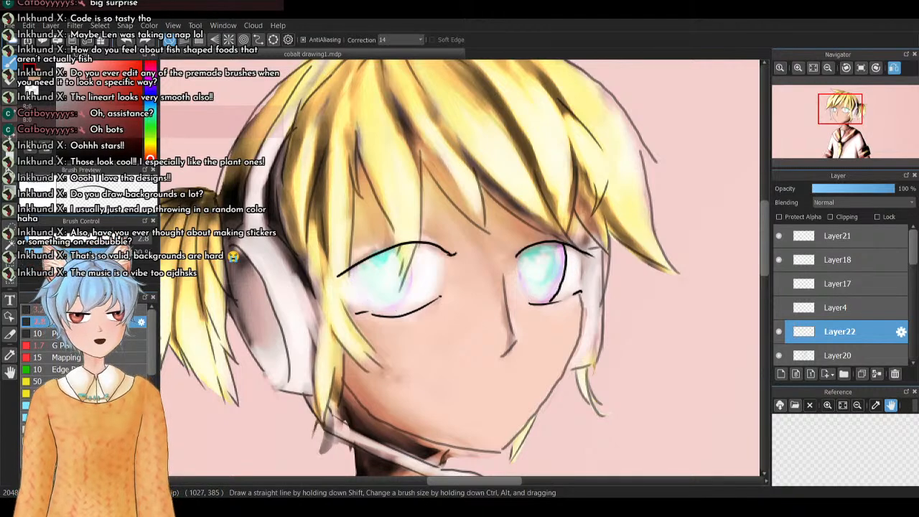
# Undo the far iris's black outer edge and try a cyan stroke along the inner side of that iris
pyautogui.hotkey('ctrl', 'z')
pyautogui.moveTo(519, 251); pyautogui.dragTo(531, 303)
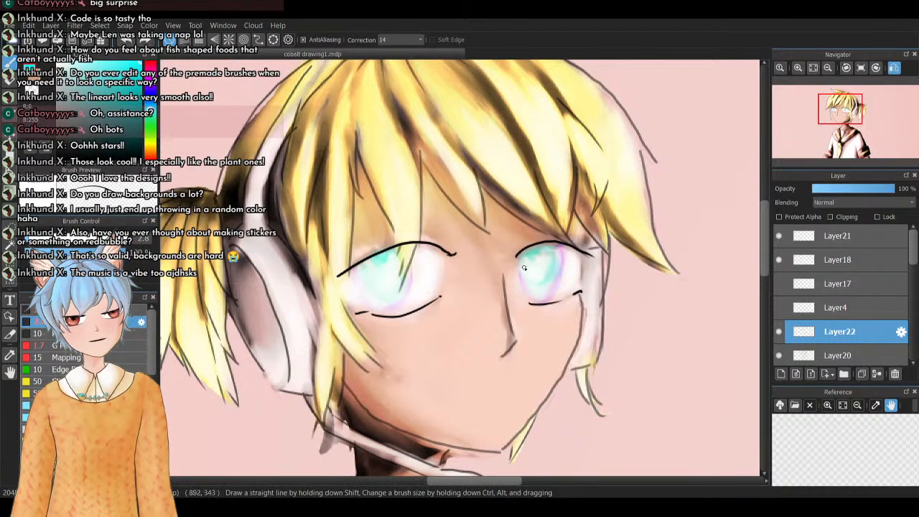
pyautogui.moveTo(517, 257); pyautogui.dragTo(535, 302)
pyautogui.hotkey('ctrl', 'z')
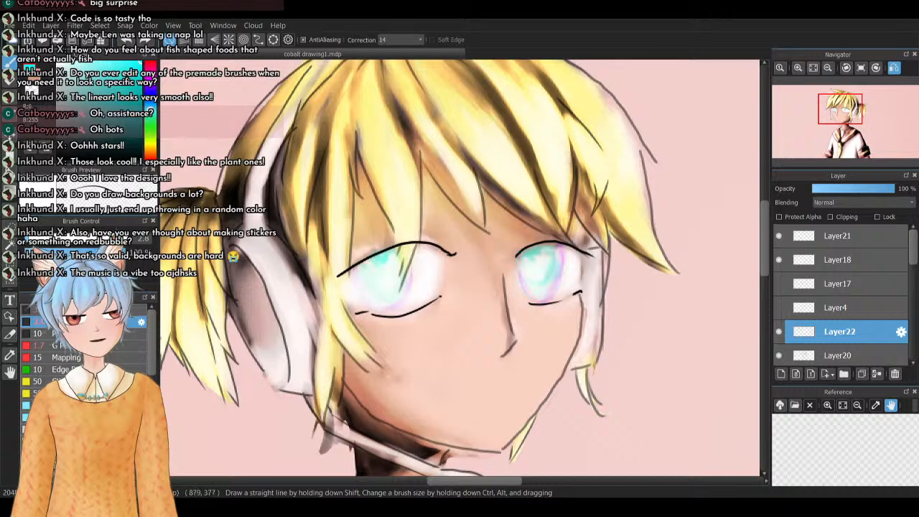
# Outline both irises in cyan on a new layer below the lash lines and try a pupil outline in the near eye
pyautogui.click(781, 373)
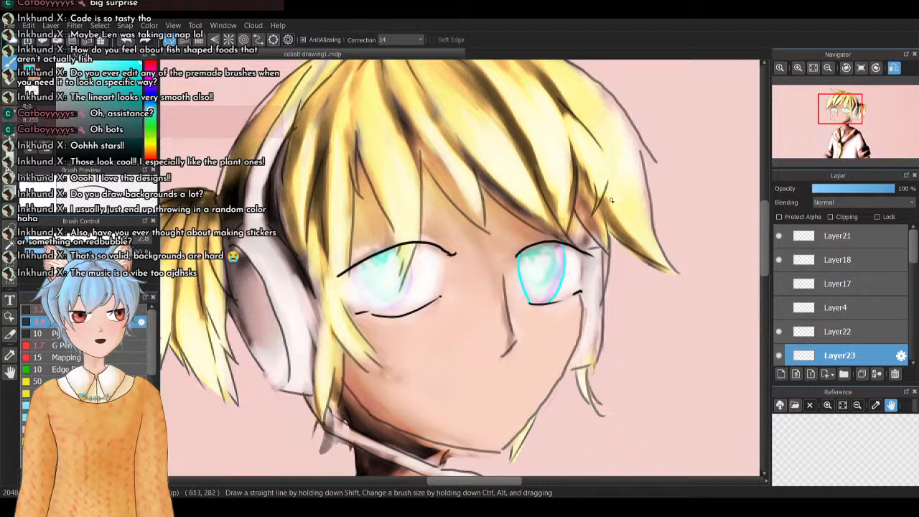
pyautogui.moveTo(352, 266); pyautogui.dragTo(371, 313)
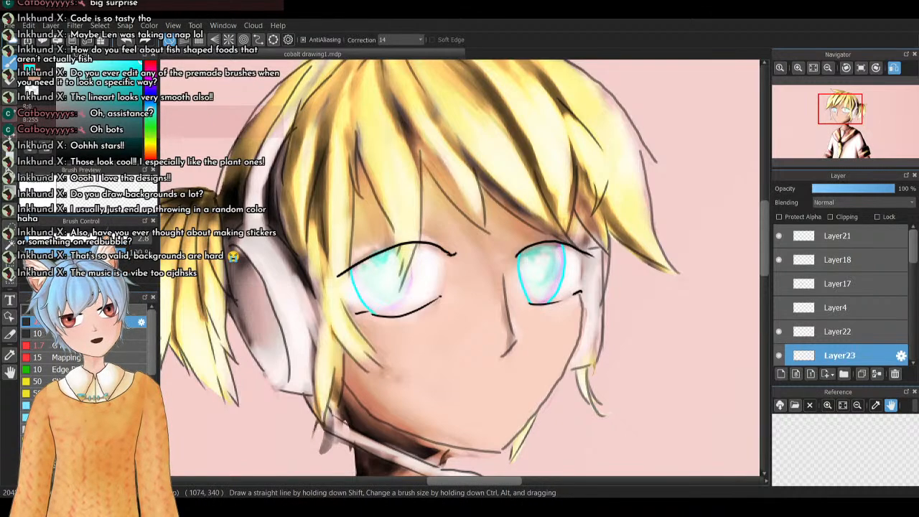
pyautogui.moveTo(405, 250); pyautogui.dragTo(409, 289)
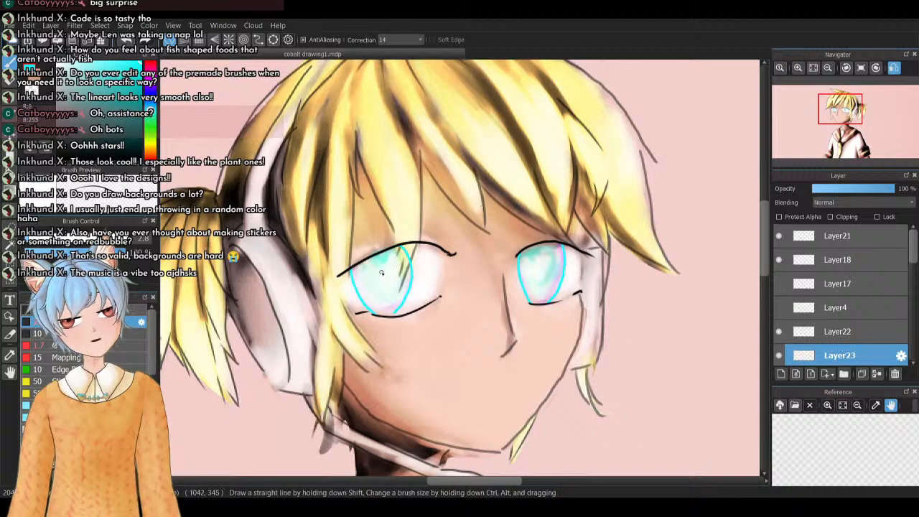
pyautogui.moveTo(381, 272)
pyautogui.mouseDown()
pyautogui.moveTo(374, 267)
pyautogui.moveTo(392, 269)
pyautogui.moveTo(382, 291)
pyautogui.mouseUp()
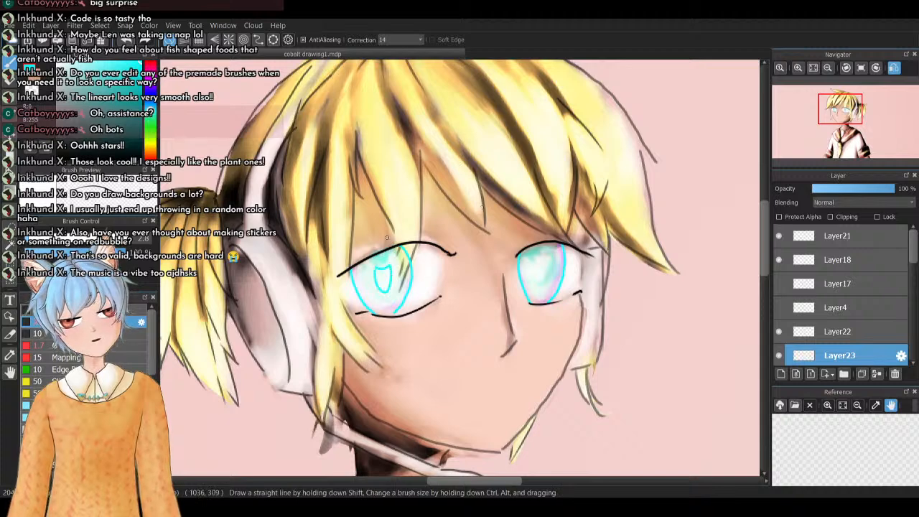
pyautogui.hotkey('ctrl', 'z')
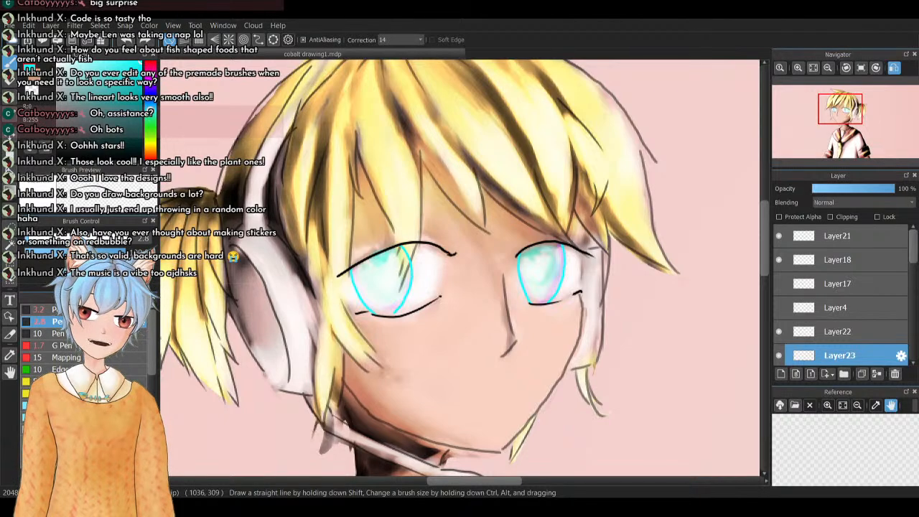
# Add a new layer above the lash line layer and draw the mouth as two short black strokes
pyautogui.click(810, 323)
pyautogui.click(779, 332)
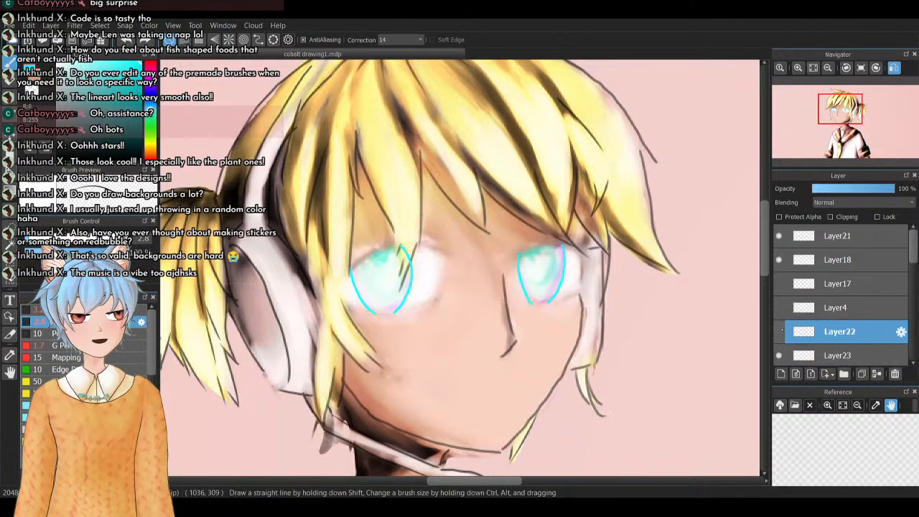
pyautogui.click(780, 332)
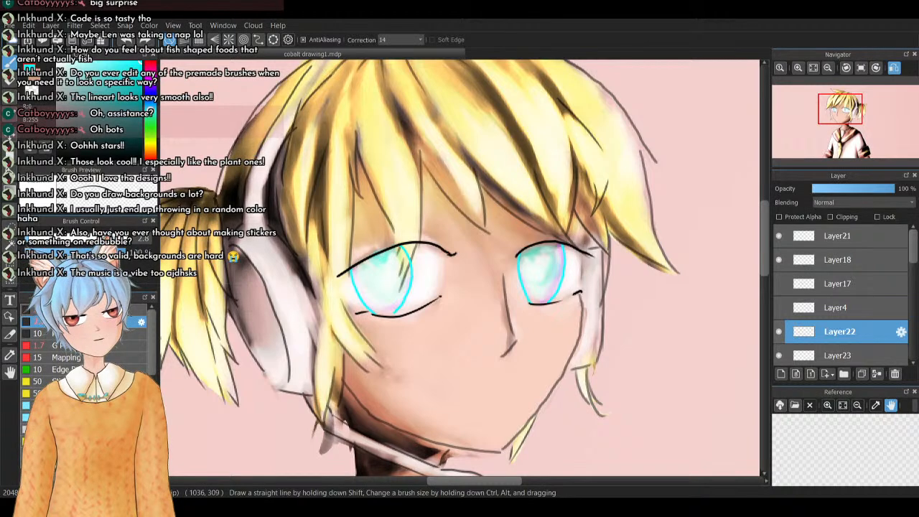
pyautogui.click(782, 374)
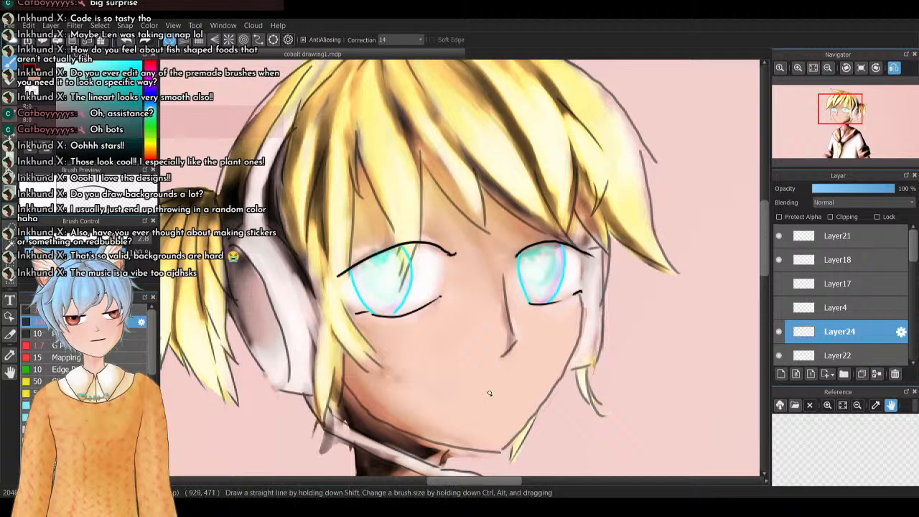
pyautogui.moveTo(453, 389); pyautogui.dragTo(529, 392)
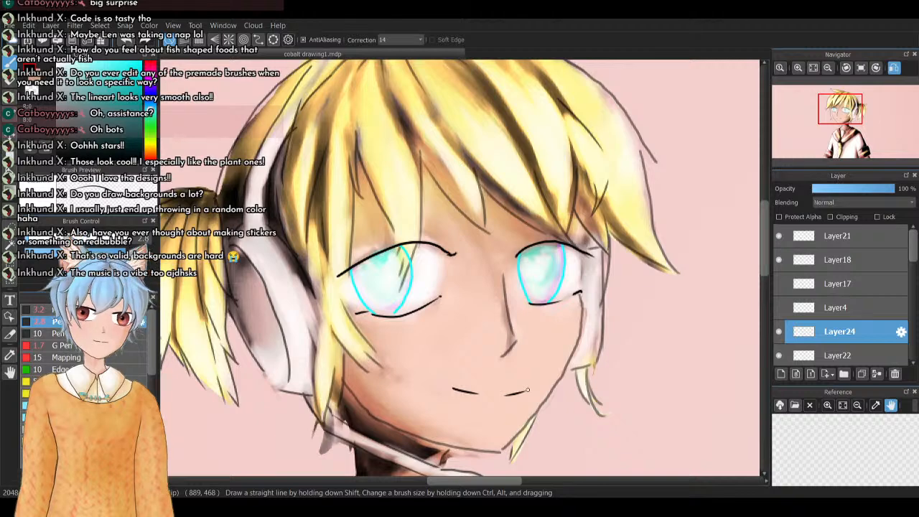
# Turn off the horizontal flip of the canvas view and check the face with the lash line layer Layer22 hidden and shown
pyautogui.click(814, 67)
pyautogui.click(895, 67)
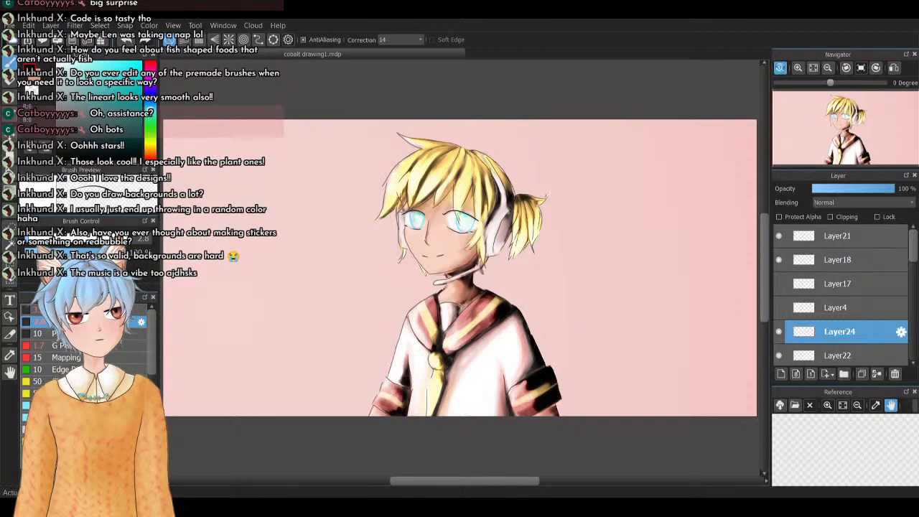
pyautogui.click(798, 67)
pyautogui.click(798, 68)
pyautogui.click(799, 68)
pyautogui.moveTo(845, 127); pyautogui.dragTo(846, 121)
pyautogui.click(828, 356)
pyautogui.click(779, 355)
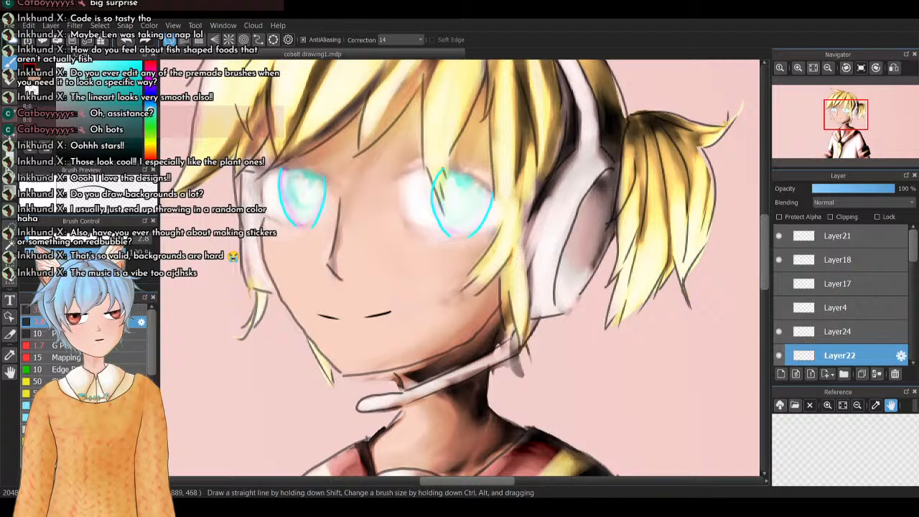
pyautogui.click(779, 356)
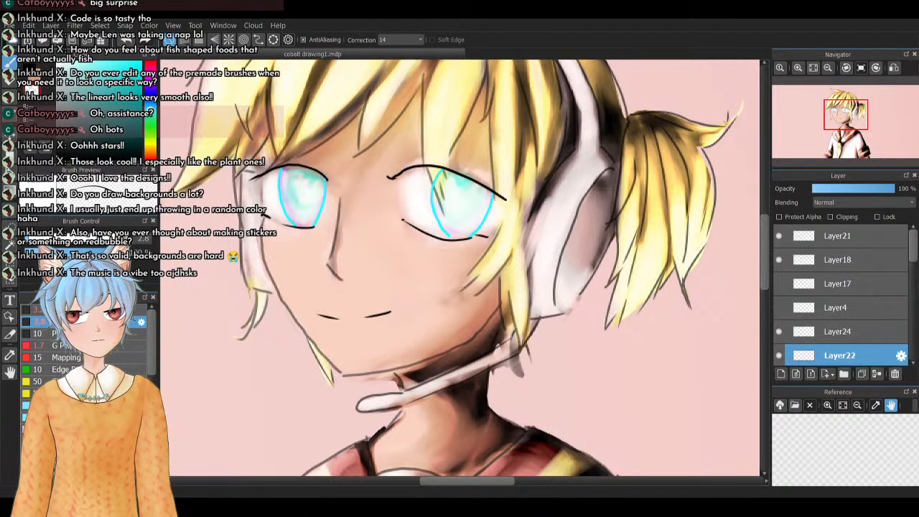
# Erase the near eye's upper lash line and redraw it as a smooth black curve on Layer22
pyautogui.moveTo(405, 169)
pyautogui.mouseDown()
pyautogui.moveTo(471, 174)
pyautogui.moveTo(506, 198)
pyautogui.moveTo(450, 167)
pyautogui.mouseUp()
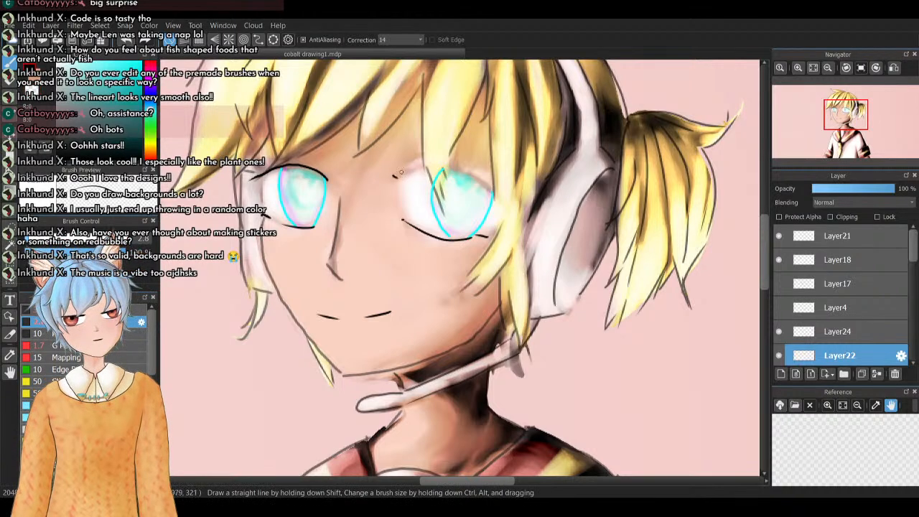
pyautogui.moveTo(394, 175)
pyautogui.mouseDown()
pyautogui.moveTo(468, 178)
pyautogui.moveTo(506, 203)
pyautogui.mouseUp()
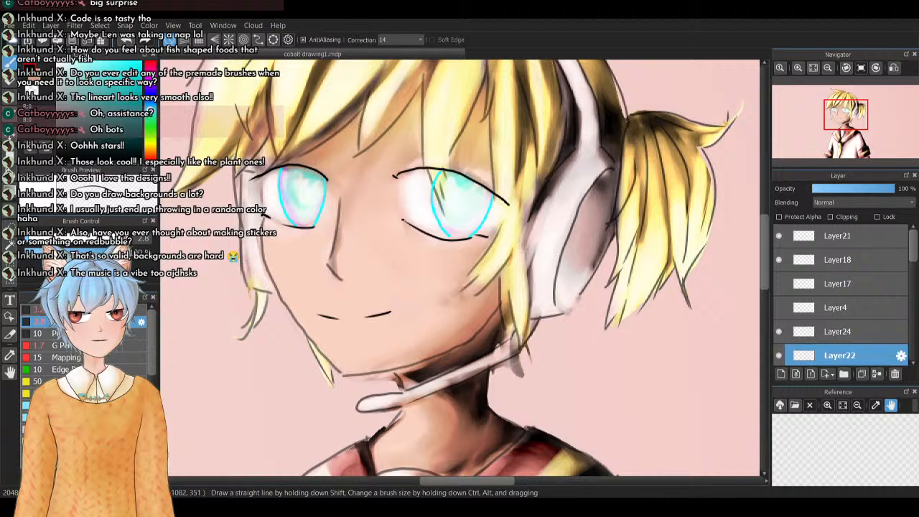
pyautogui.click(779, 356)
pyautogui.click(779, 355)
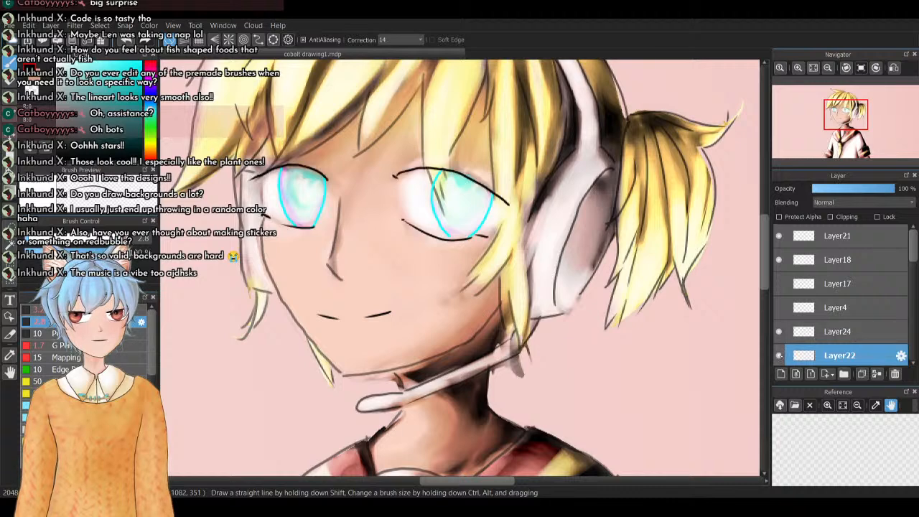
# Set Layer24's blending mode to Multiply and its opacity to 67%
pyautogui.click(832, 332)
pyautogui.click(779, 332)
pyautogui.click(780, 332)
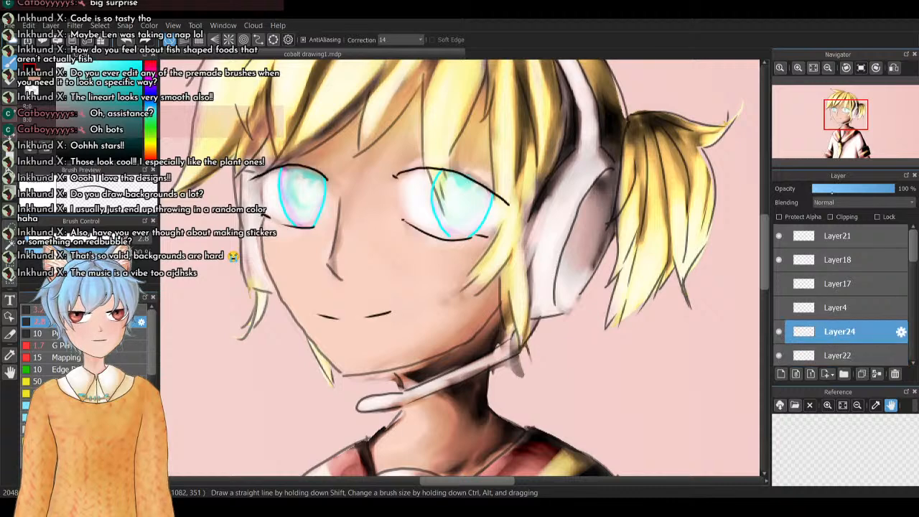
pyautogui.click(869, 188)
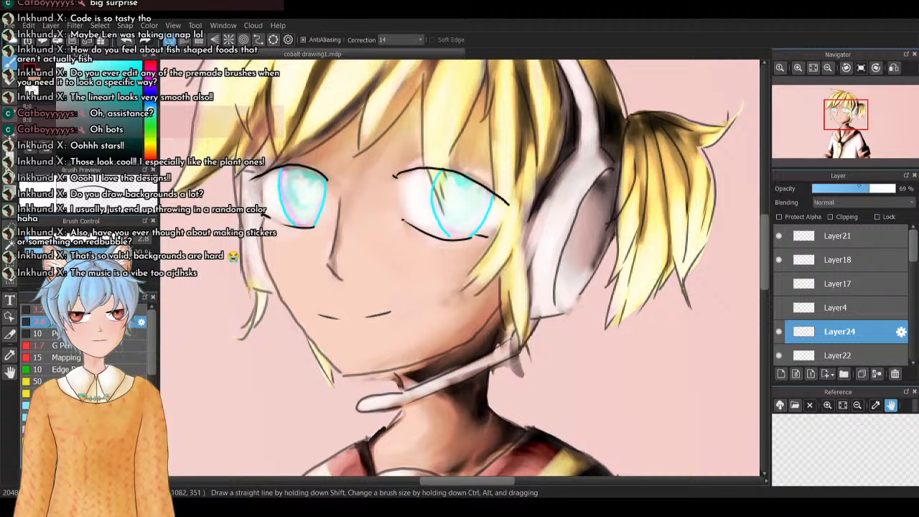
pyautogui.click(846, 222)
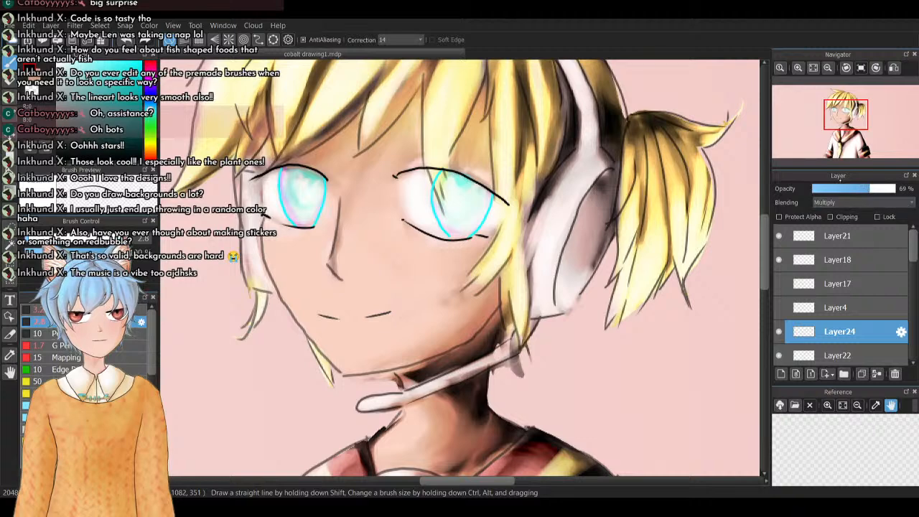
pyautogui.moveTo(845, 190); pyautogui.dragTo(869, 189)
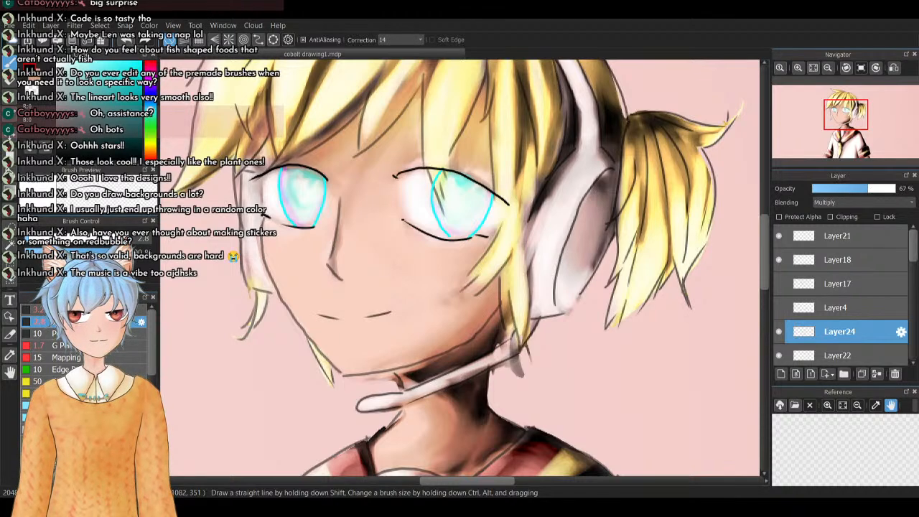
pyautogui.click(814, 300)
pyautogui.click(818, 331)
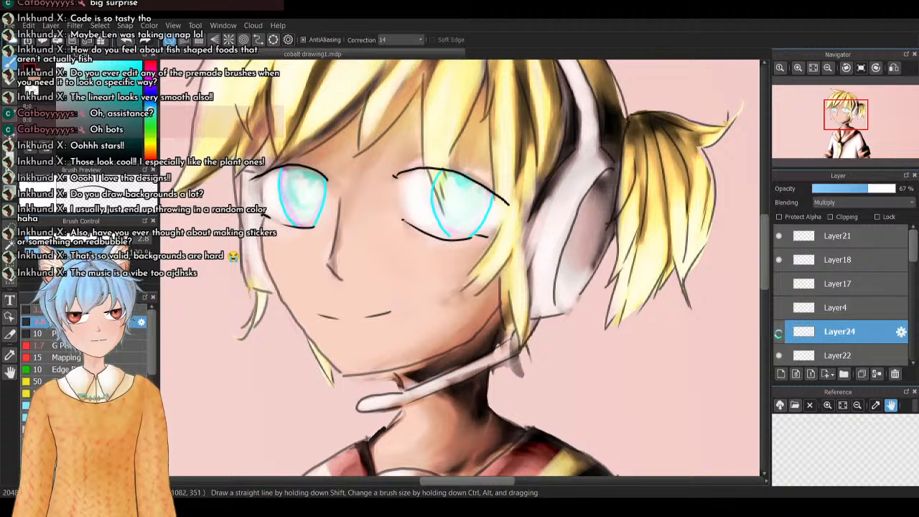
# On Layer22, mirror the canvas view and thicken the upper lash line of the eye nearest the headphones, adding small lashes at its inner corner
pyautogui.click(785, 356)
pyautogui.click(780, 355)
pyautogui.click(781, 356)
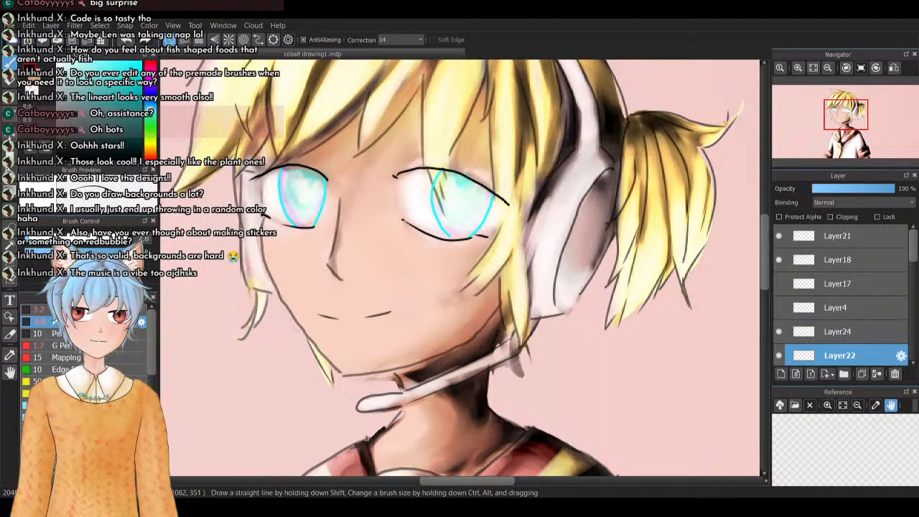
pyautogui.click(798, 67)
pyautogui.click(798, 68)
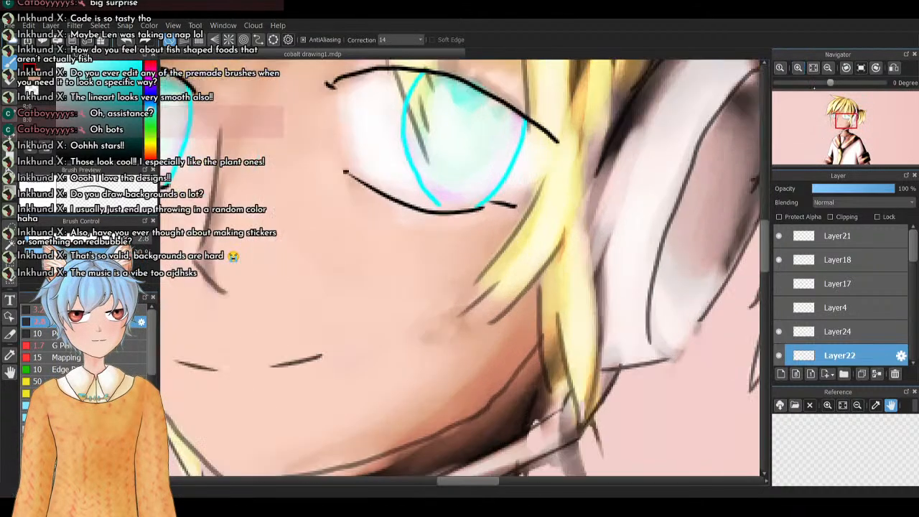
pyautogui.moveTo(838, 118)
pyautogui.mouseDown()
pyautogui.moveTo(832, 108)
pyautogui.moveTo(841, 118)
pyautogui.mouseUp()
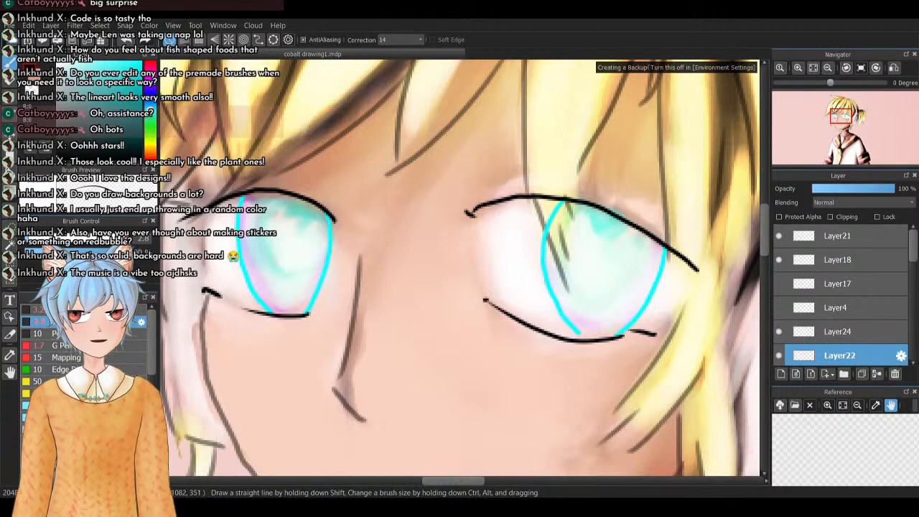
pyautogui.click(894, 68)
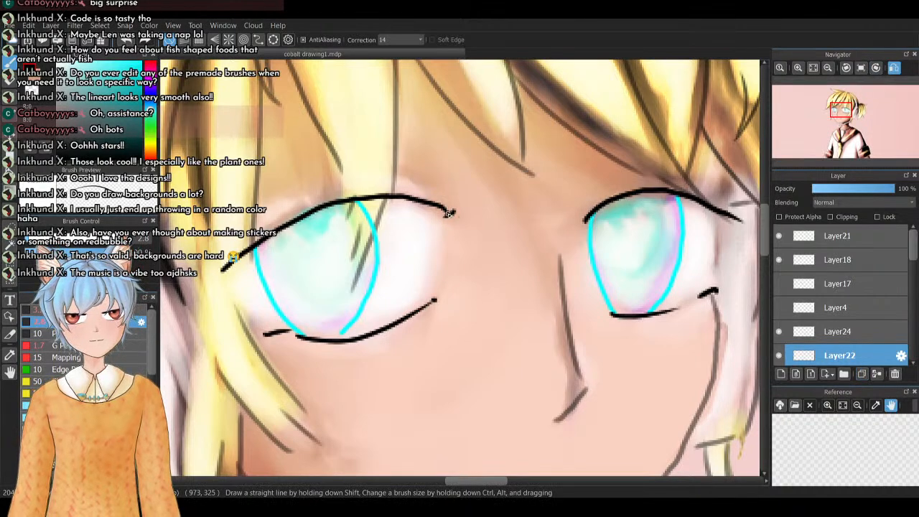
pyautogui.moveTo(448, 213)
pyautogui.mouseDown()
pyautogui.moveTo(360, 200)
pyautogui.moveTo(316, 212)
pyautogui.moveTo(208, 274)
pyautogui.mouseUp()
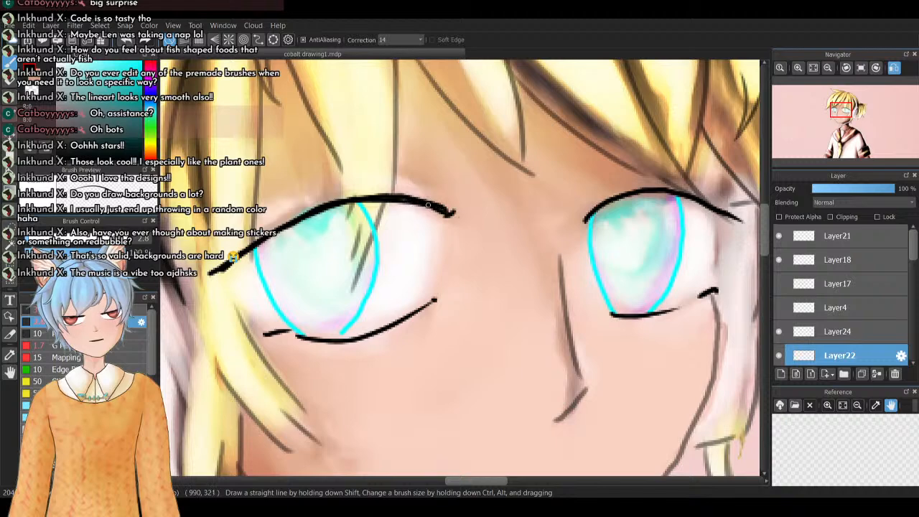
pyautogui.moveTo(450, 213); pyautogui.dragTo(467, 212)
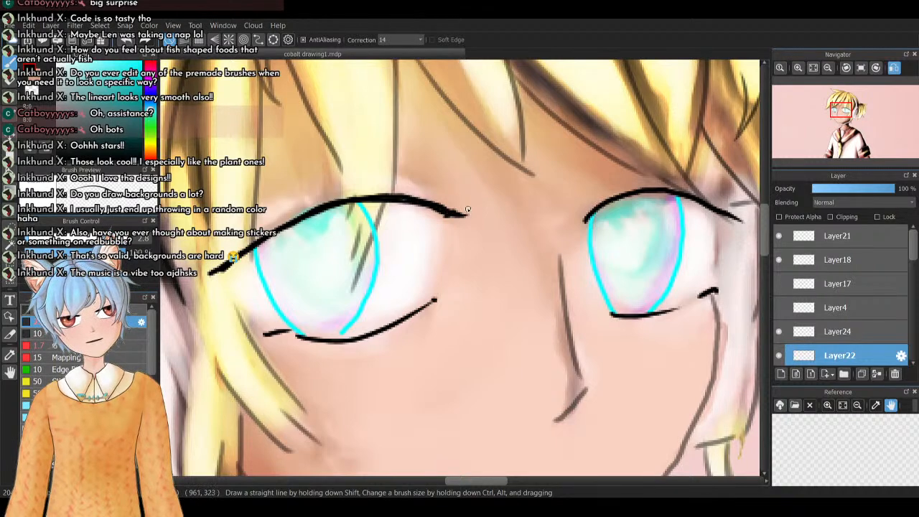
pyautogui.moveTo(409, 196); pyautogui.dragTo(450, 199)
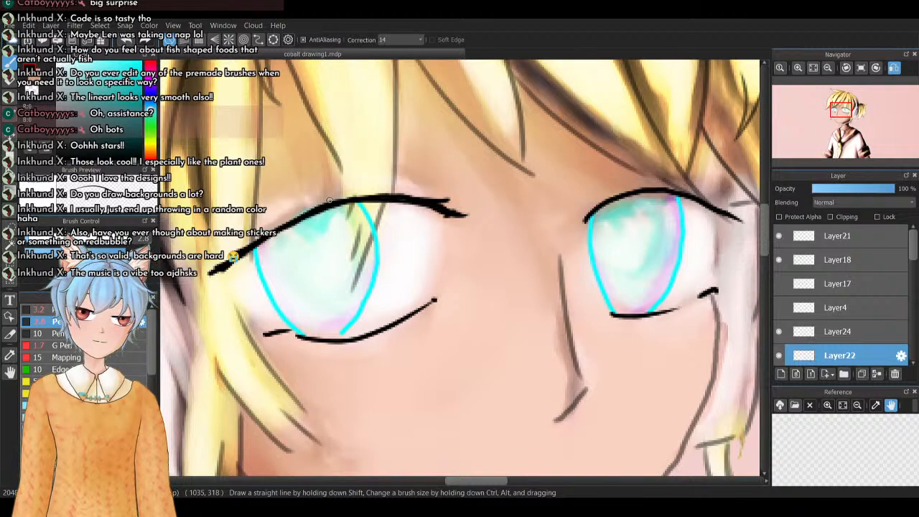
# Thicken the upper lash line of the other eye and extend pointed lashes at its inner and outer corners
pyautogui.moveTo(841, 115)
pyautogui.mouseDown()
pyautogui.moveTo(829, 116)
pyautogui.moveTo(821, 149)
pyautogui.moveTo(841, 147)
pyautogui.moveTo(836, 109)
pyautogui.mouseUp()
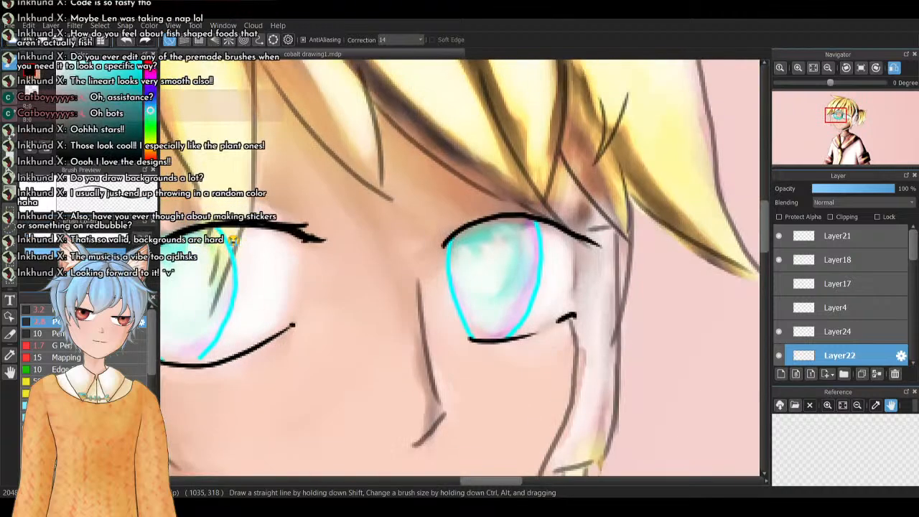
pyautogui.moveTo(438, 243)
pyautogui.mouseDown()
pyautogui.moveTo(489, 217)
pyautogui.moveTo(525, 216)
pyautogui.moveTo(605, 238)
pyautogui.moveTo(584, 235)
pyautogui.moveTo(602, 233)
pyautogui.moveTo(587, 240)
pyautogui.moveTo(601, 236)
pyautogui.moveTo(598, 246)
pyautogui.moveTo(573, 234)
pyautogui.mouseUp()
pyautogui.hotkey('ctrl', 'z')
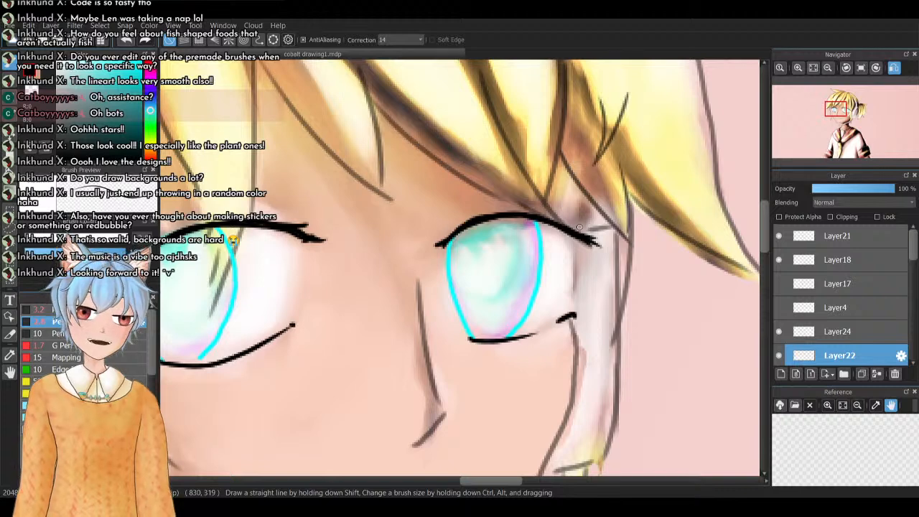
pyautogui.moveTo(459, 235); pyautogui.dragTo(448, 231)
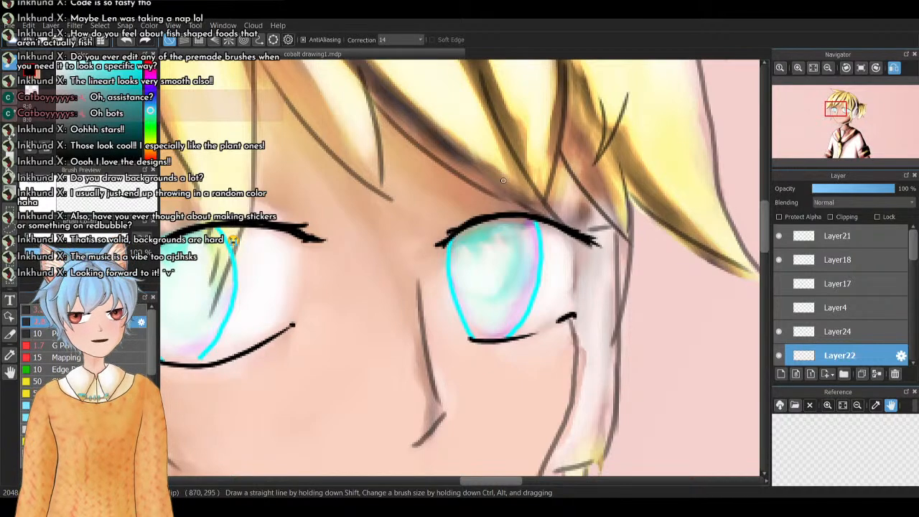
pyautogui.moveTo(844, 113)
pyautogui.mouseDown()
pyautogui.moveTo(832, 115)
pyautogui.moveTo(860, 115)
pyautogui.moveTo(839, 117)
pyautogui.mouseUp()
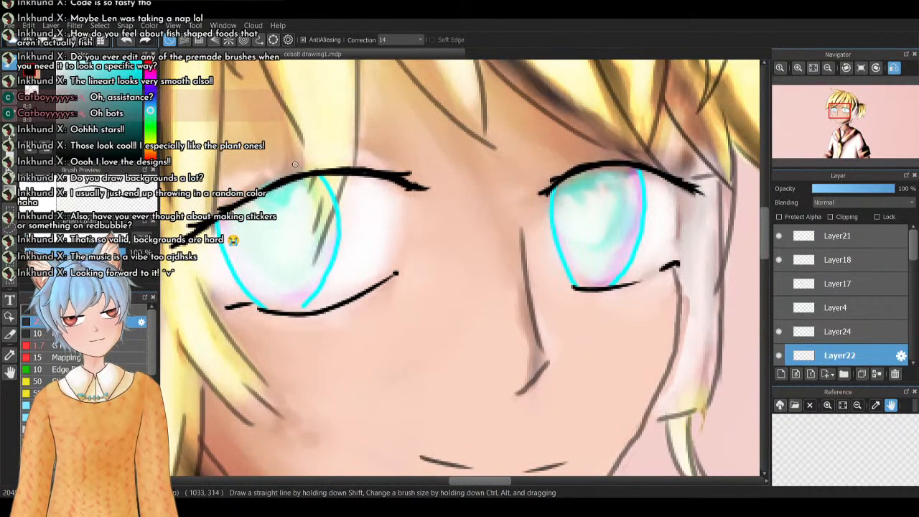
pyautogui.moveTo(684, 184); pyautogui.dragTo(714, 198)
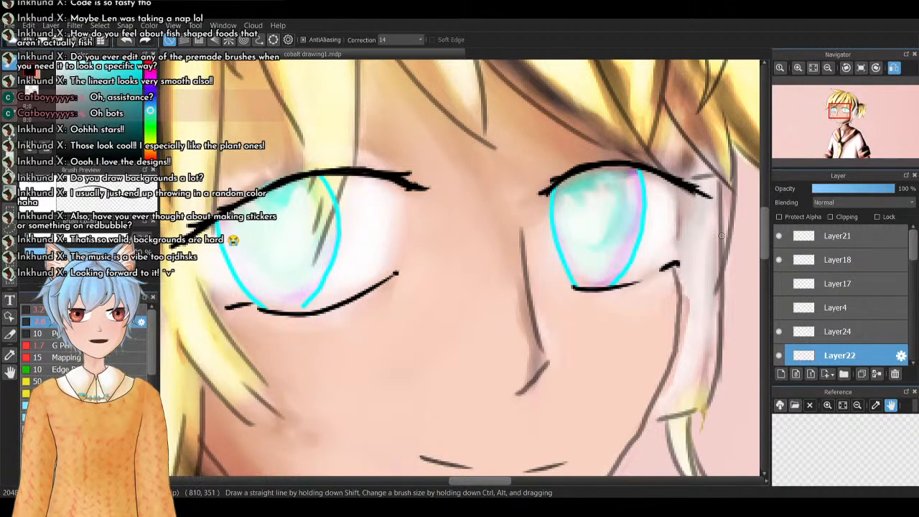
# Draw thin vertical lines along the inner sides of both eyes and the outer side of the far eye
pyautogui.moveTo(681, 188); pyautogui.dragTo(679, 219)
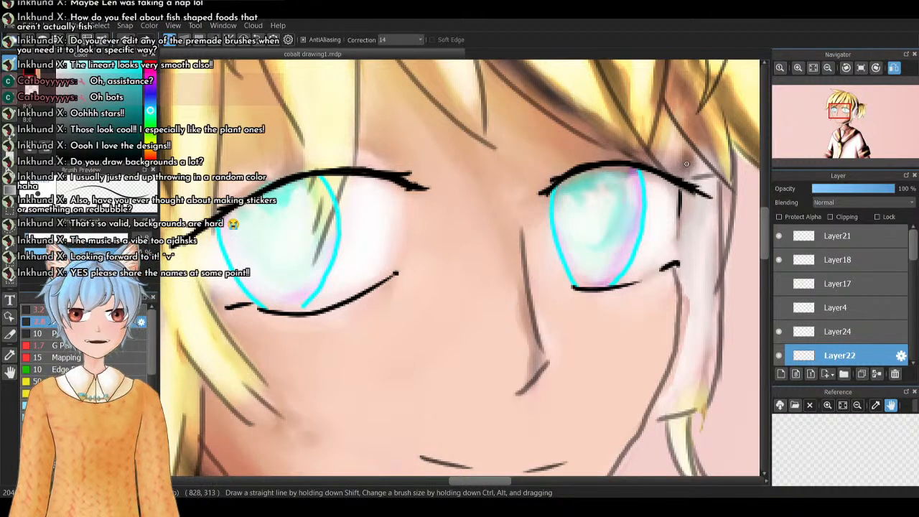
pyautogui.moveTo(408, 193); pyautogui.dragTo(402, 247)
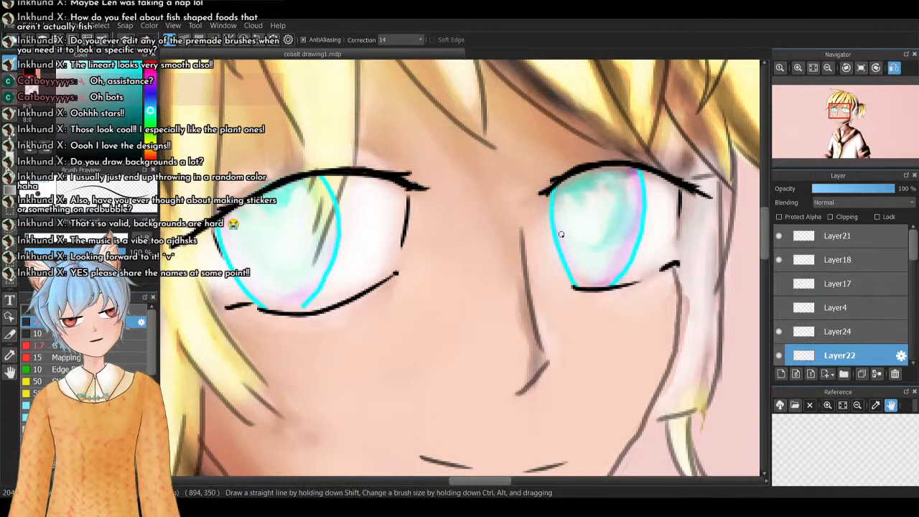
pyautogui.moveTo(548, 192); pyautogui.dragTo(553, 253)
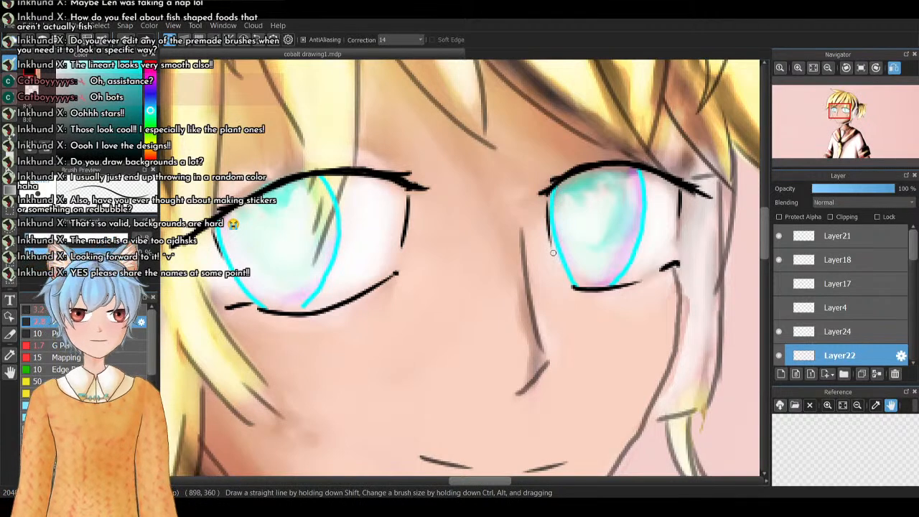
# Try to draw both eyebrows above the eyes on Layer24
pyautogui.click(813, 67)
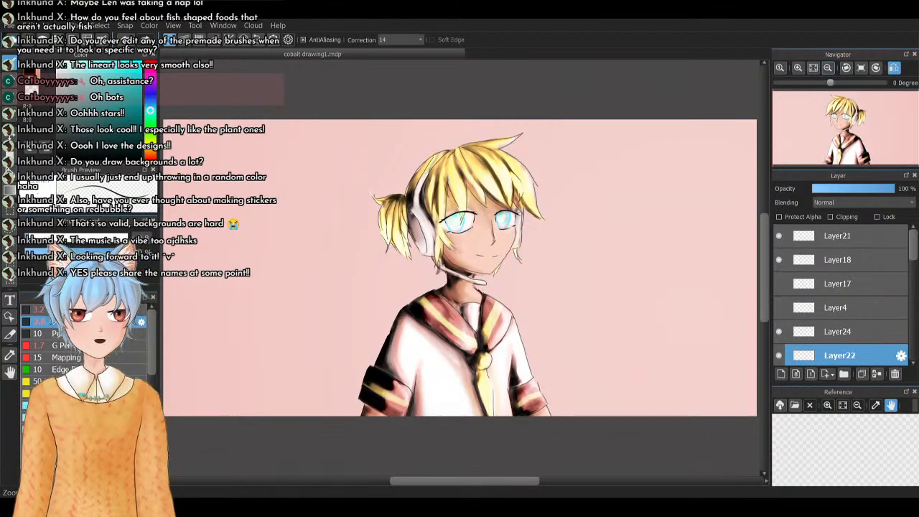
pyautogui.click(798, 67)
pyautogui.click(798, 68)
pyautogui.click(798, 68)
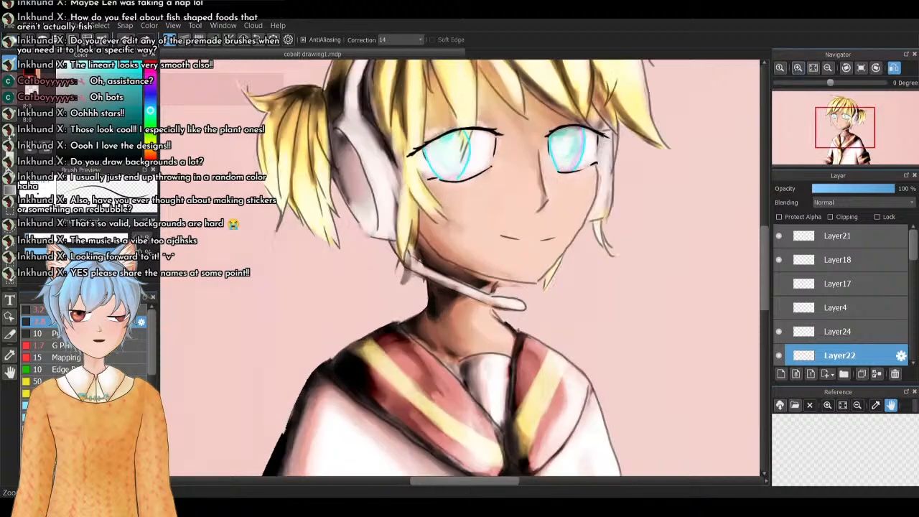
pyautogui.moveTo(831, 136); pyautogui.dragTo(833, 111)
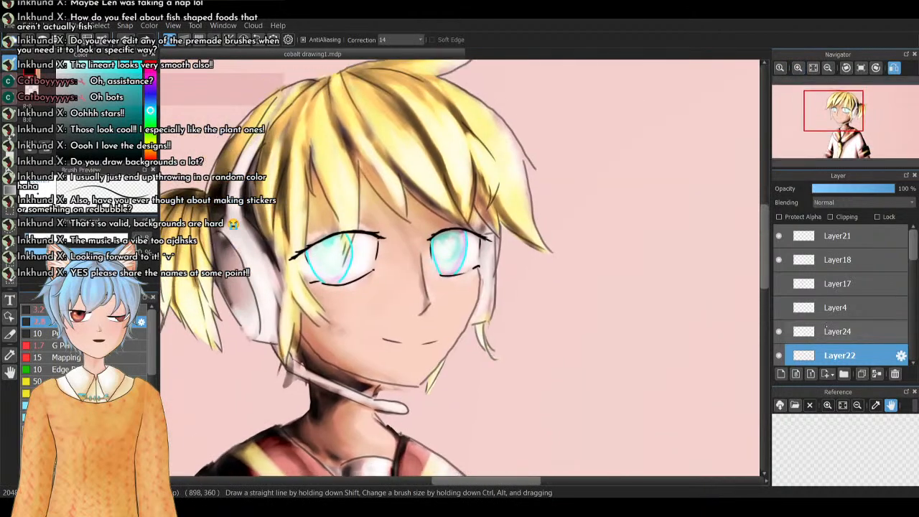
pyautogui.click(820, 332)
pyautogui.click(779, 333)
pyautogui.click(779, 332)
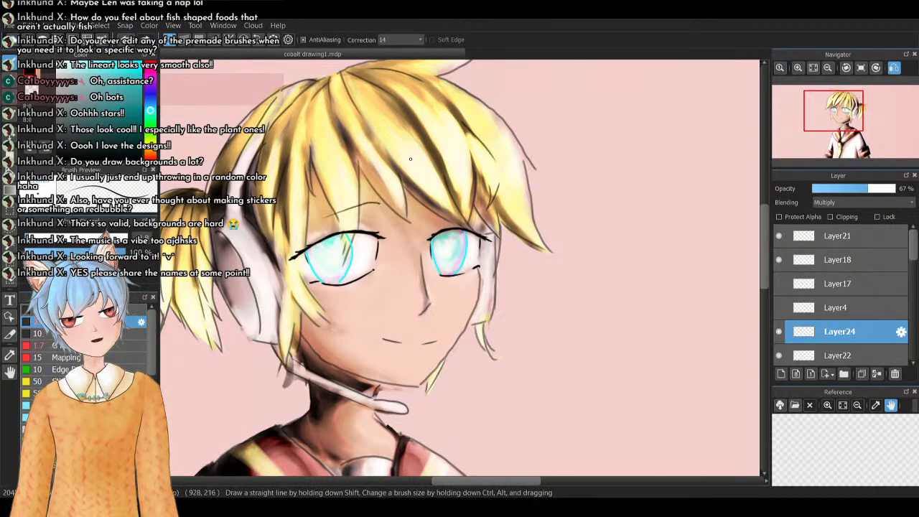
pyautogui.moveTo(289, 231); pyautogui.dragTo(388, 200)
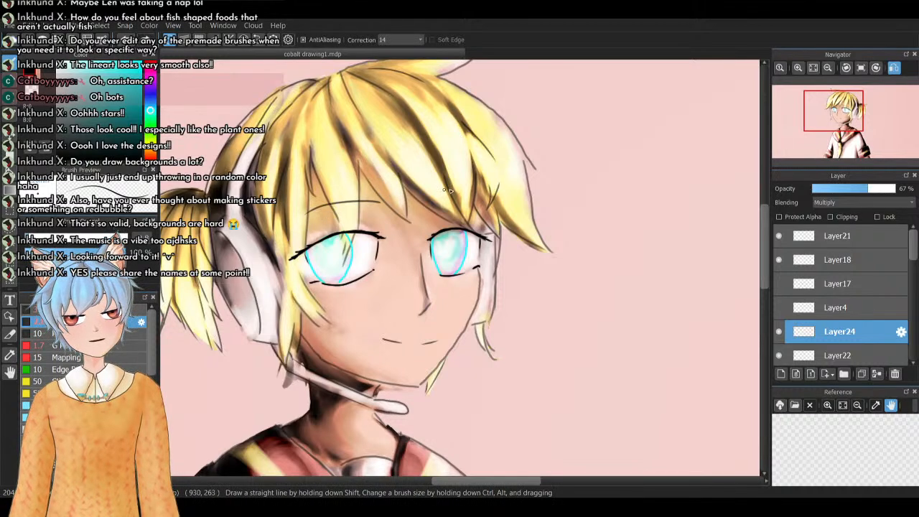
pyautogui.moveTo(423, 207); pyautogui.dragTo(494, 212)
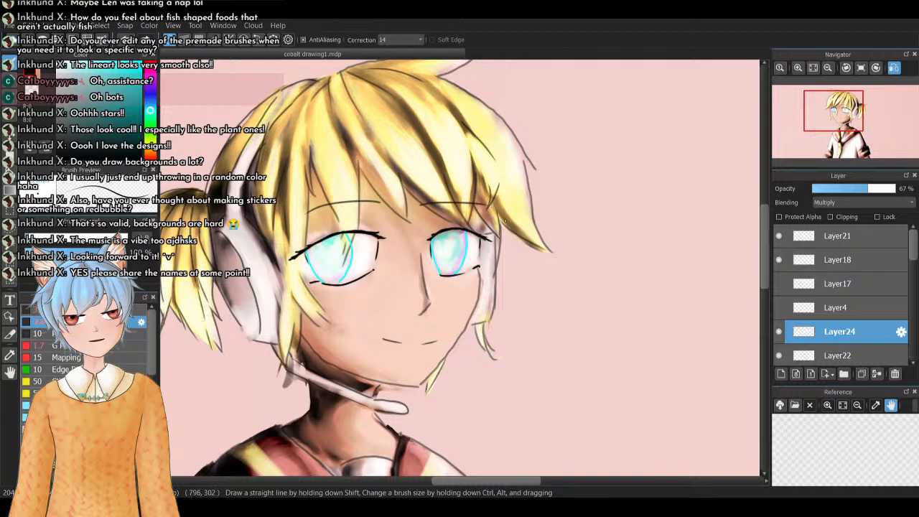
pyautogui.hotkey('ctrl', 'z')
pyautogui.moveTo(424, 206); pyautogui.dragTo(480, 208)
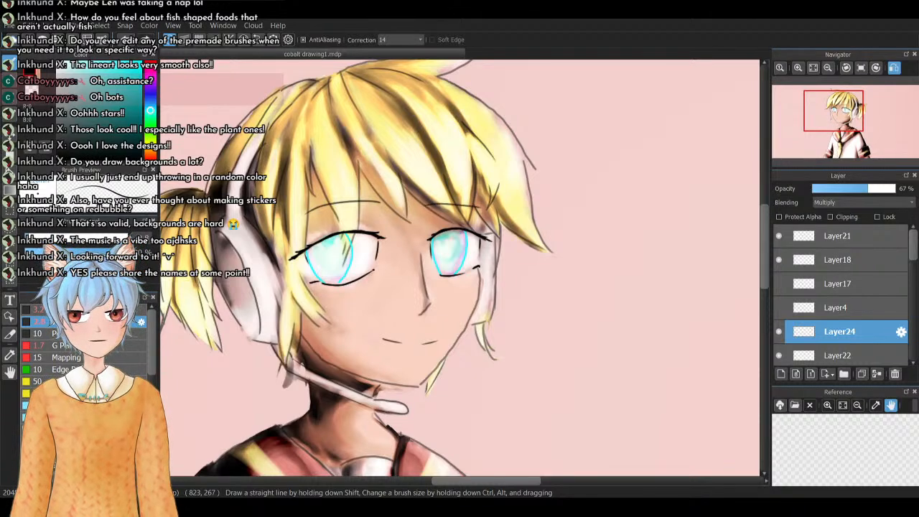
# Turn off the mirrored view and draw both eyebrows on a new layer above Layer24, doubling the strokes at their inner ends
pyautogui.click(894, 68)
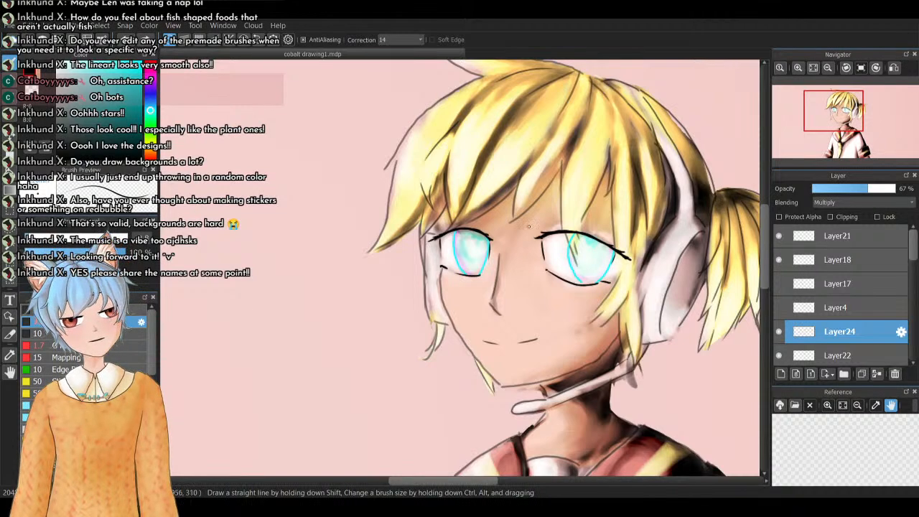
pyautogui.click(781, 373)
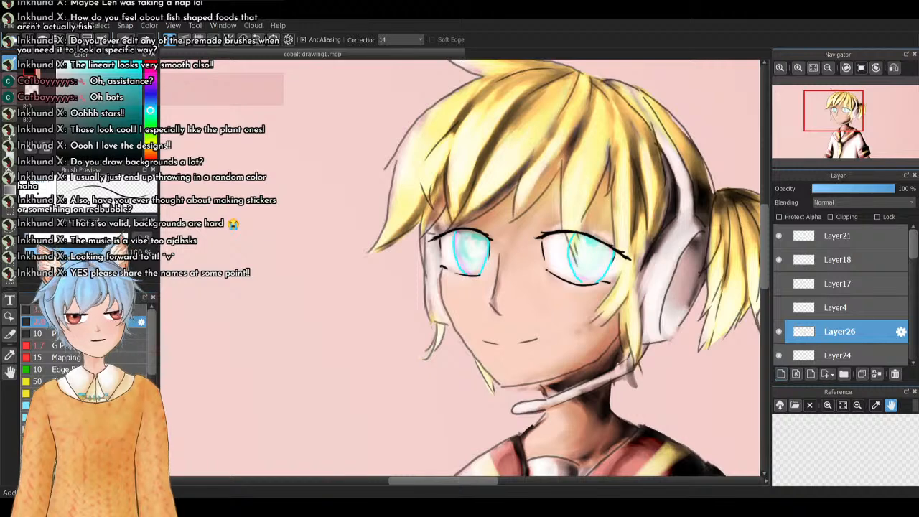
pyautogui.moveTo(537, 203); pyautogui.dragTo(624, 218)
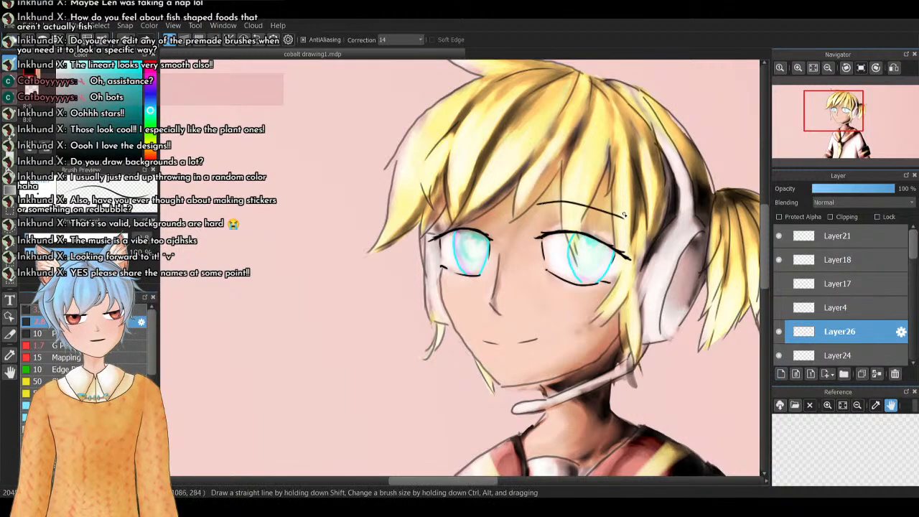
pyautogui.moveTo(500, 201); pyautogui.dragTo(441, 209)
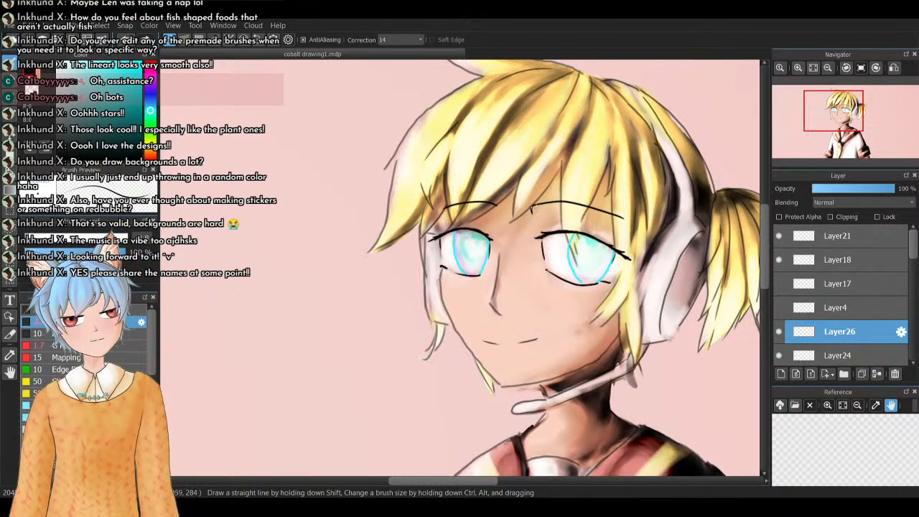
pyautogui.moveTo(534, 214); pyautogui.dragTo(563, 204)
pyautogui.moveTo(498, 210); pyautogui.dragTo(462, 205)
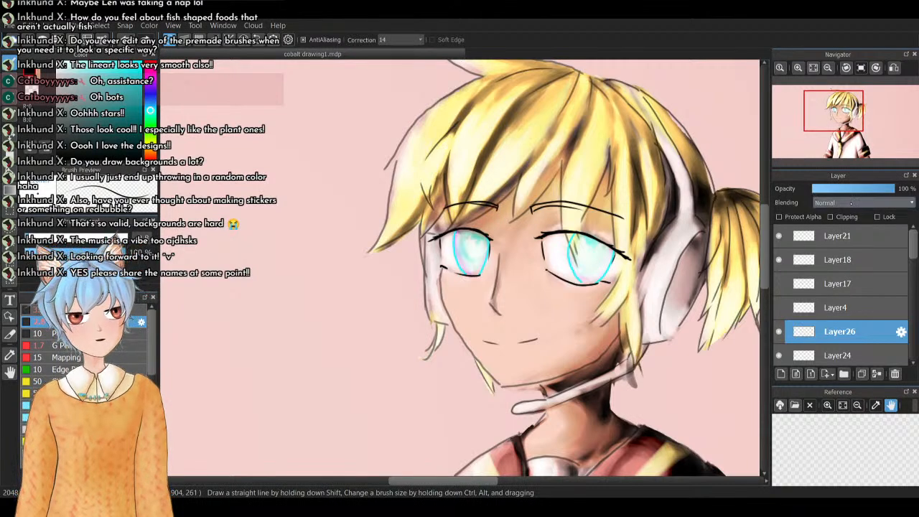
# Set the eyebrow layer's blending mode to Multiply and its opacity to 43%, and select Layer21
pyautogui.click(835, 220)
pyautogui.moveTo(857, 190)
pyautogui.mouseDown()
pyautogui.moveTo(872, 190)
pyautogui.moveTo(848, 190)
pyautogui.mouseUp()
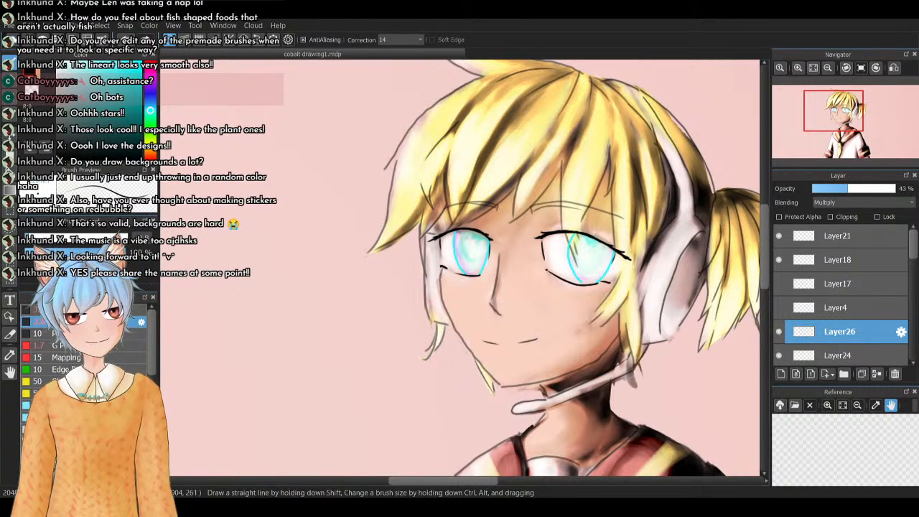
pyautogui.click(813, 67)
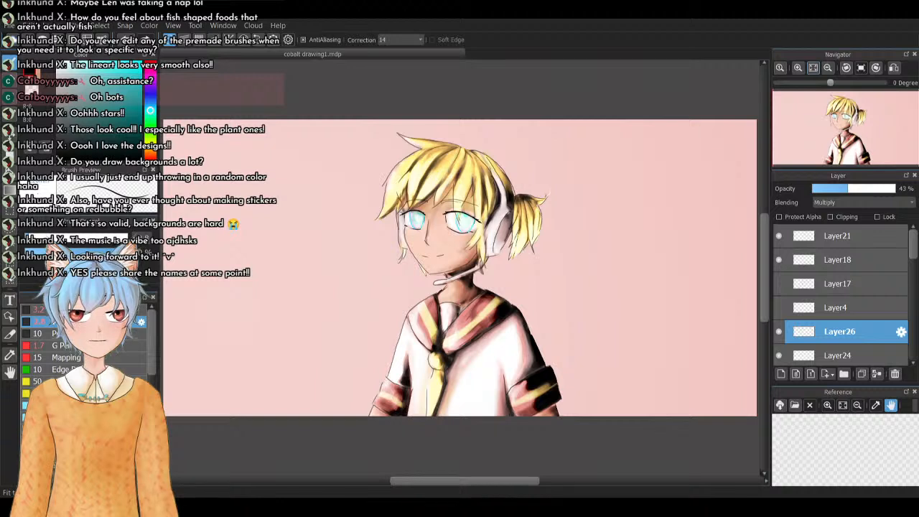
pyautogui.click(830, 236)
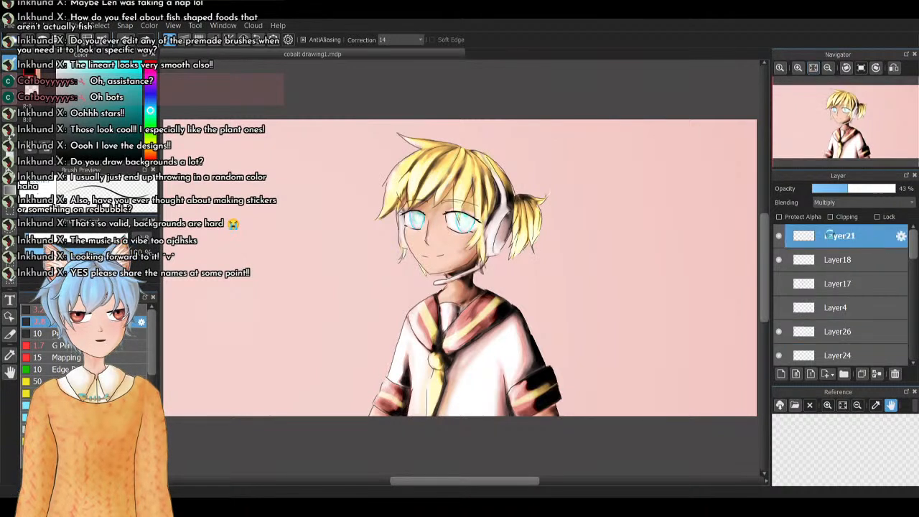
# Add a new layer at the top of the stack, and find and select the upper Layer22 by toggling layer visibility
pyautogui.click(781, 374)
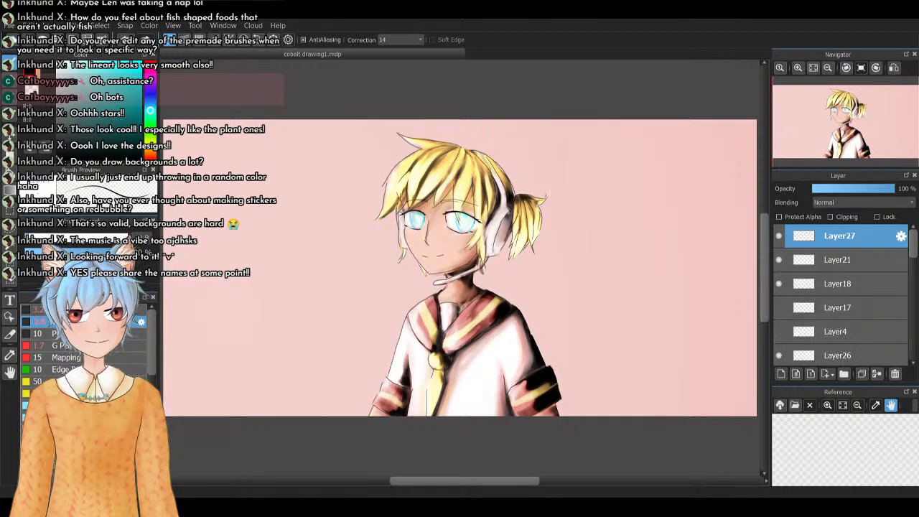
pyautogui.click(800, 262)
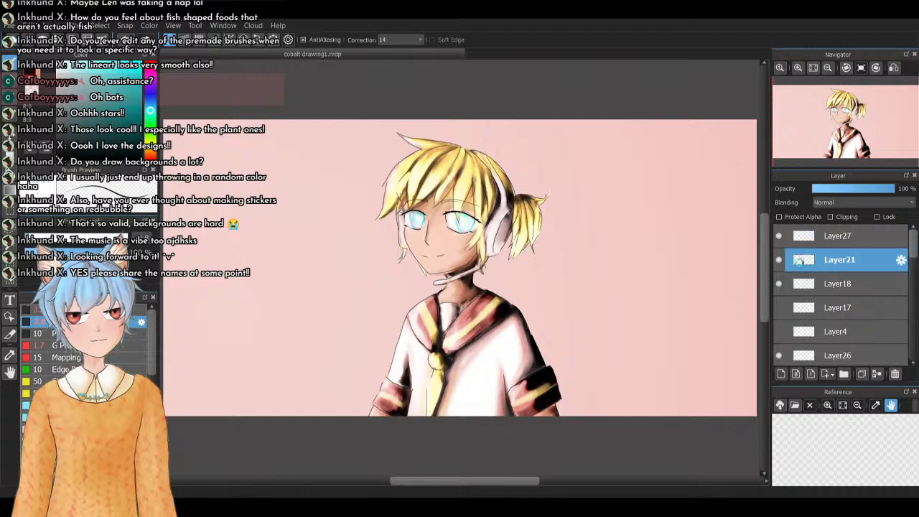
pyautogui.click(780, 259)
pyautogui.click(779, 259)
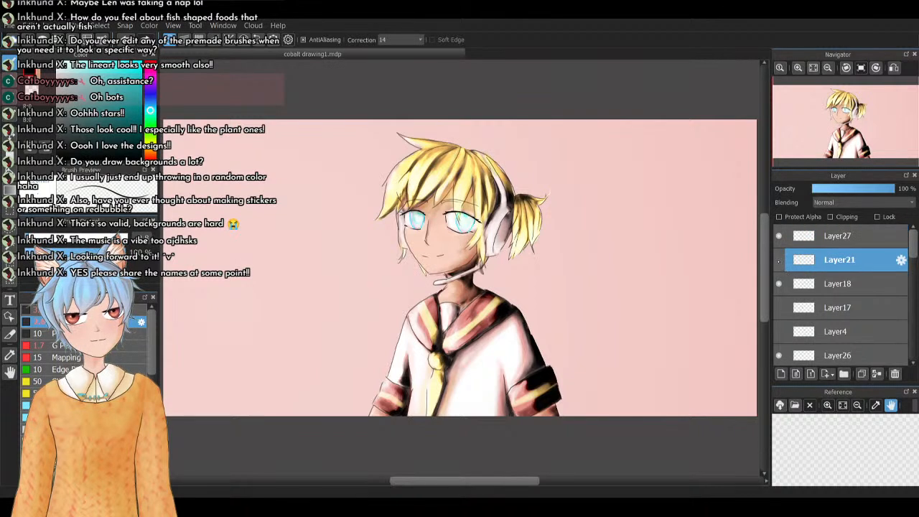
pyautogui.click(803, 282)
pyautogui.click(778, 283)
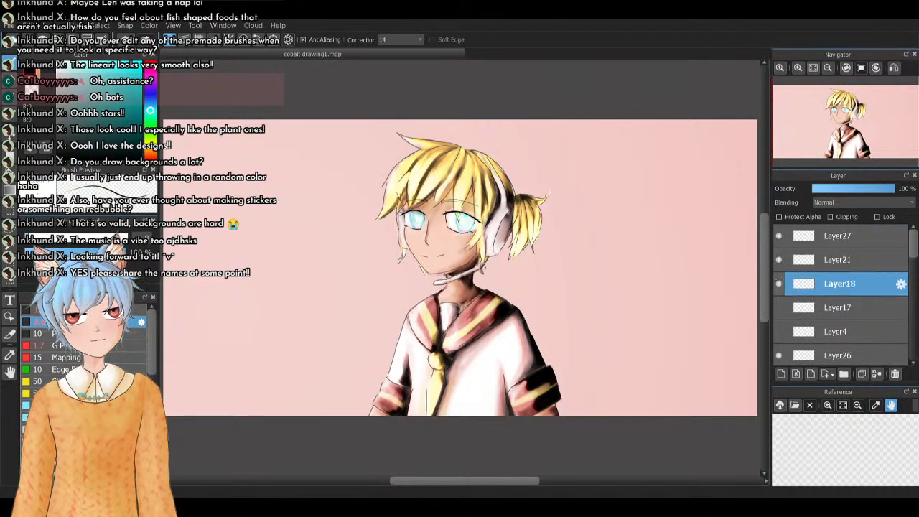
pyautogui.click(803, 353)
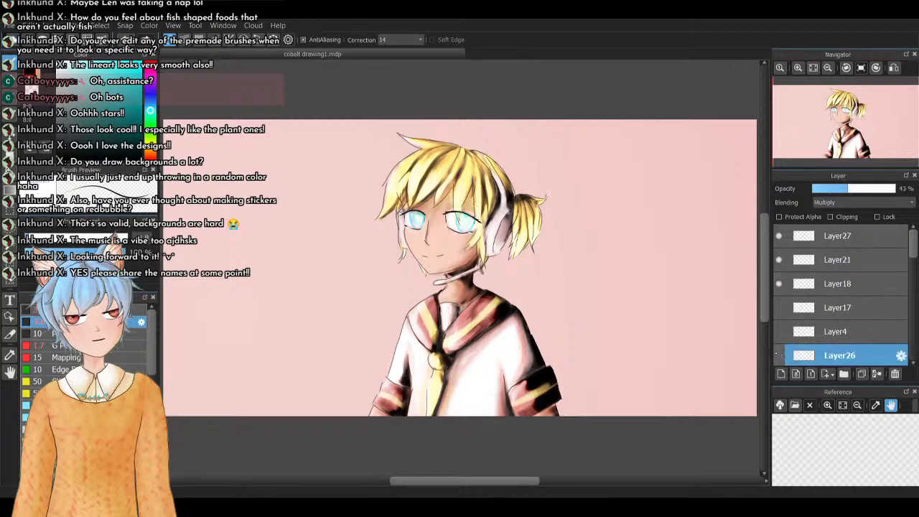
pyautogui.scroll(-5, 833, 260)
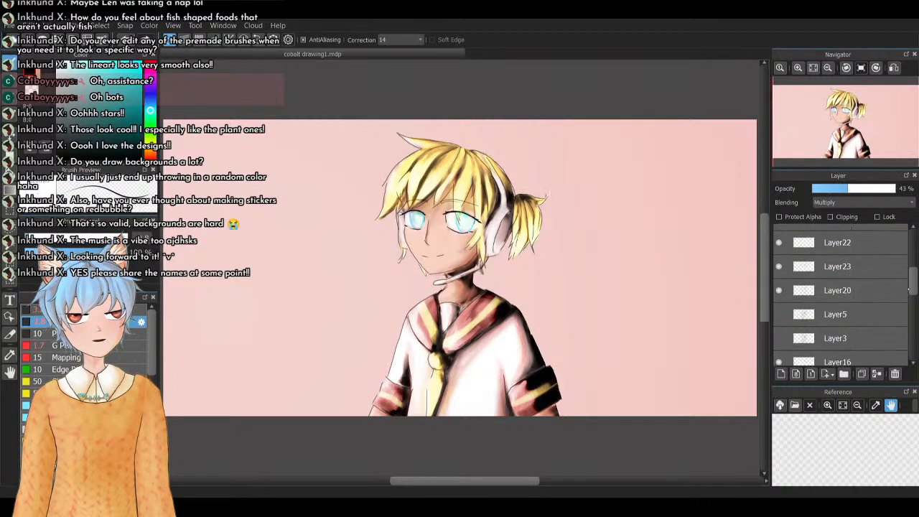
pyautogui.click(833, 260)
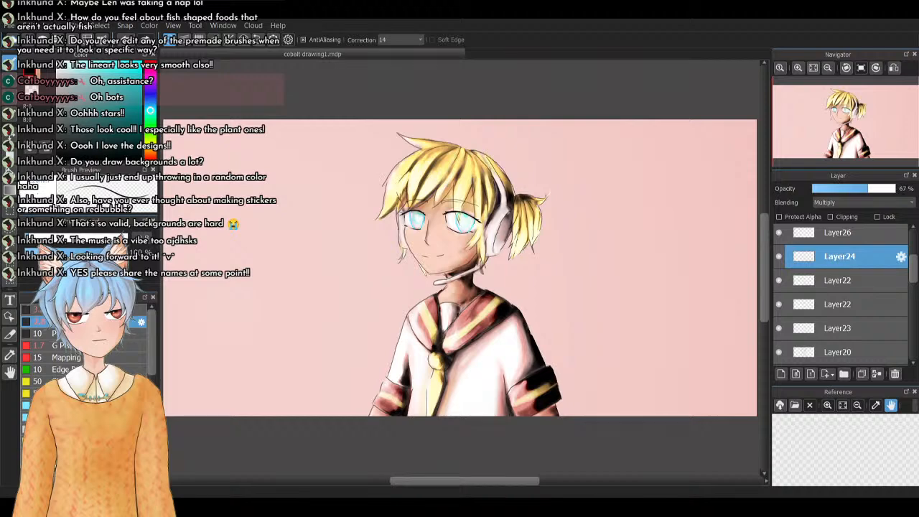
pyautogui.click(789, 280)
pyautogui.click(780, 281)
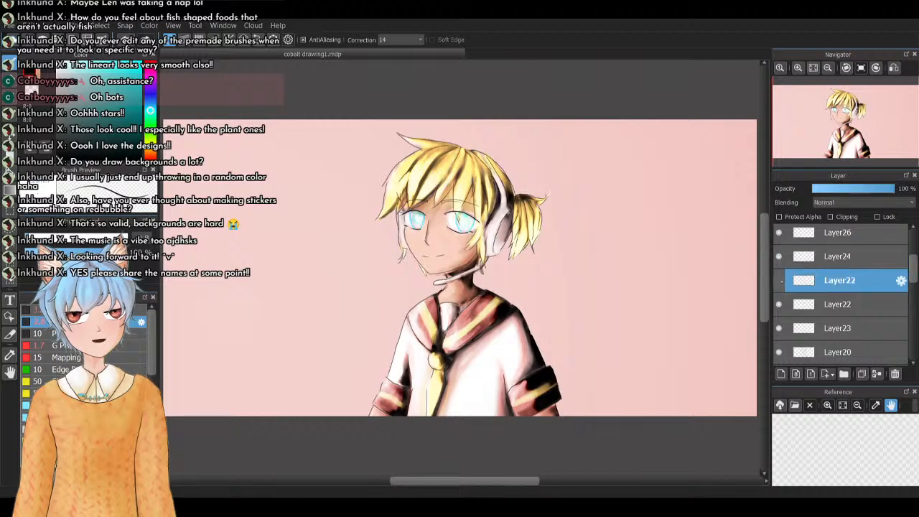
pyautogui.click(779, 280)
# Draw a short stroke closing the outer corner of the near eye on the upper Layer22
pyautogui.scroll(2, 461, 268)
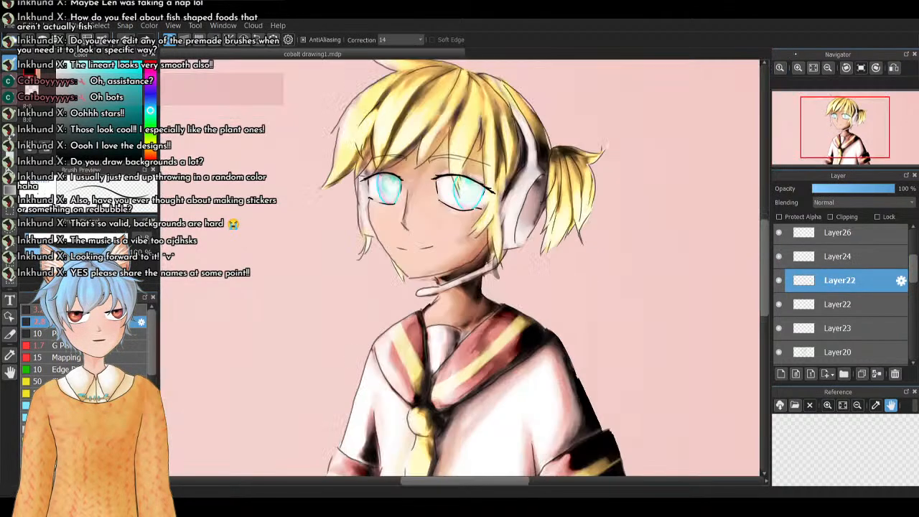
pyautogui.scroll(2, 460, 268)
pyautogui.moveTo(460, 268); pyautogui.dragTo(514, 284)
pyautogui.moveTo(841, 127); pyautogui.dragTo(856, 121)
pyautogui.click(780, 280)
pyautogui.click(779, 280)
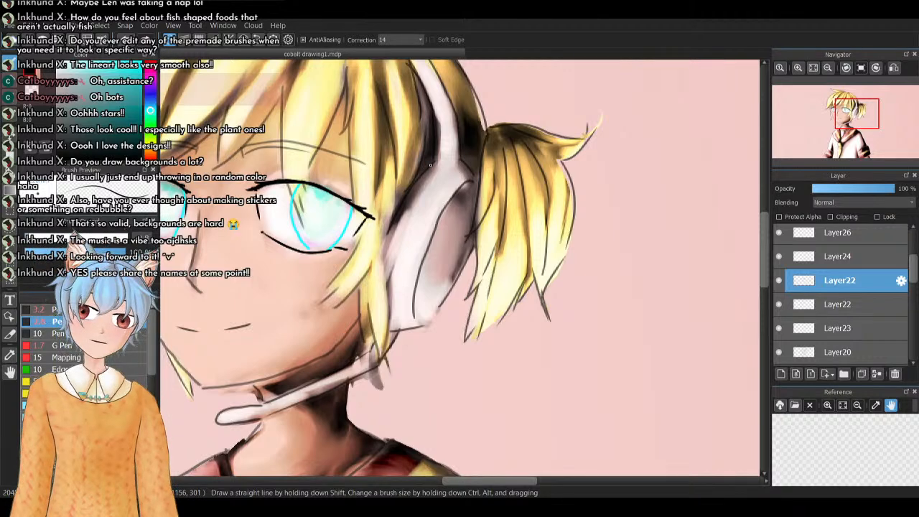
pyautogui.moveTo(370, 216); pyautogui.dragTo(359, 226)
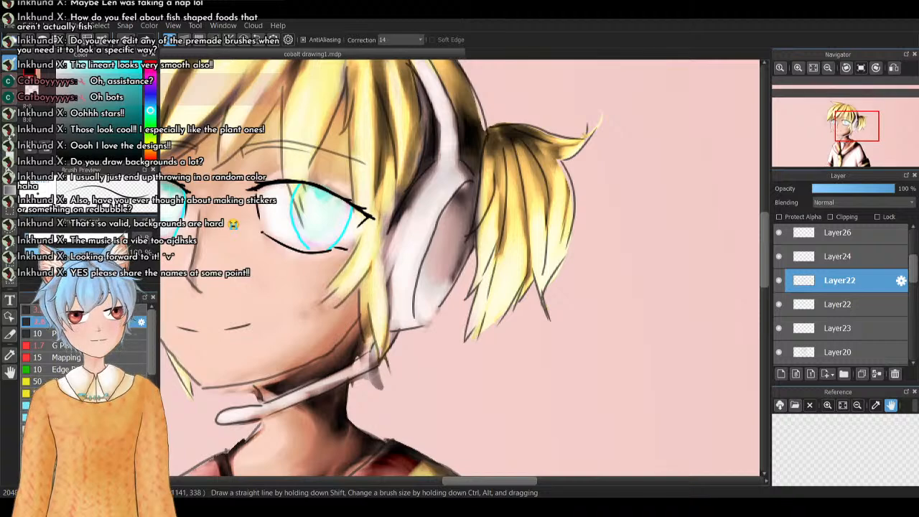
pyautogui.moveTo(839, 113); pyautogui.dragTo(836, 121)
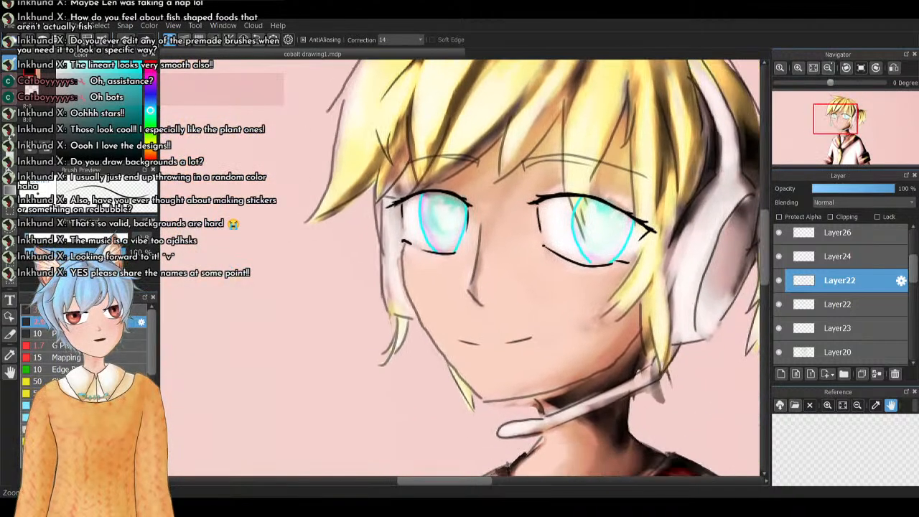
pyautogui.click(814, 67)
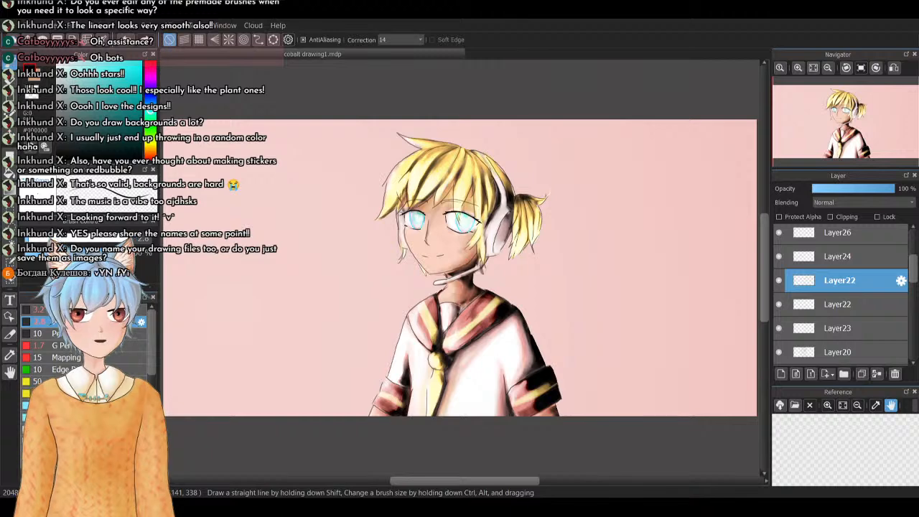
# Fill Layer27 with the background's pale pink, #F3CBC7, and set its blending mode to Multiply
pyautogui.scroll(3, 844, 294)
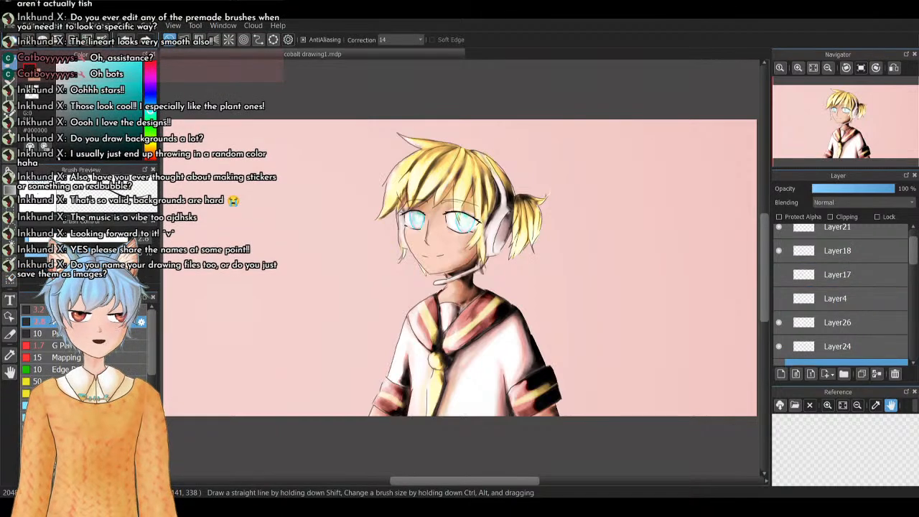
pyautogui.scroll(1, 844, 294)
pyautogui.click(861, 236)
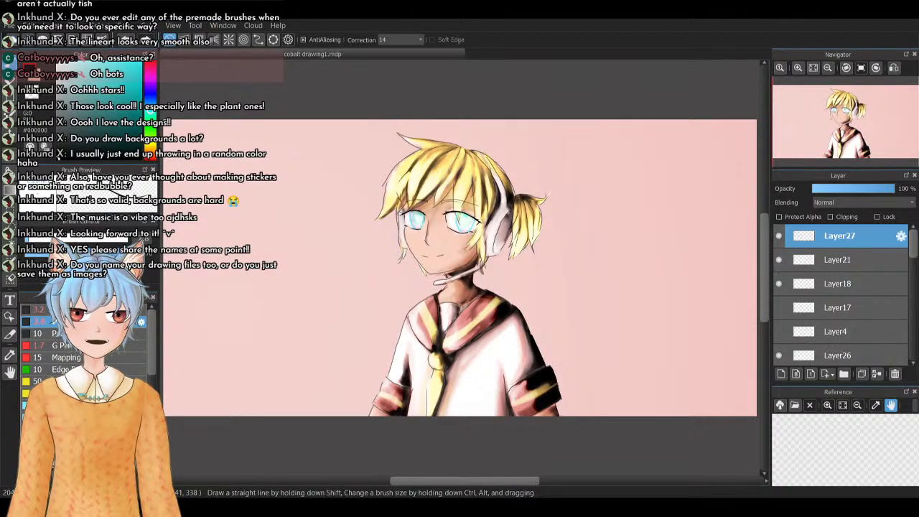
pyautogui.press('i')
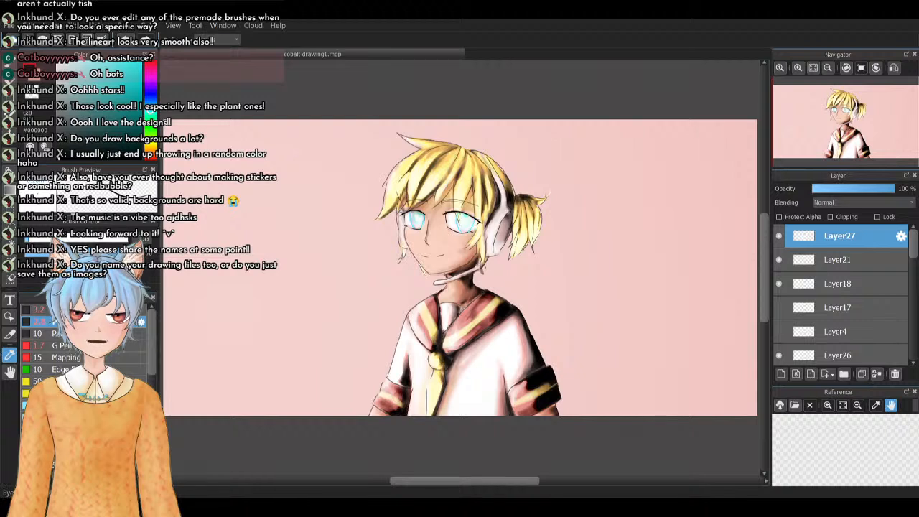
pyautogui.click(620, 273)
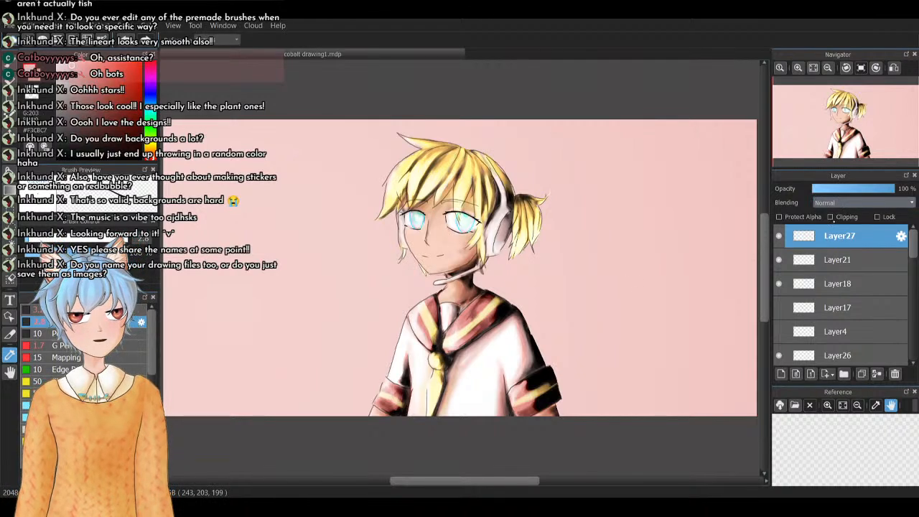
pyautogui.click(834, 221)
pyautogui.press('Insert')
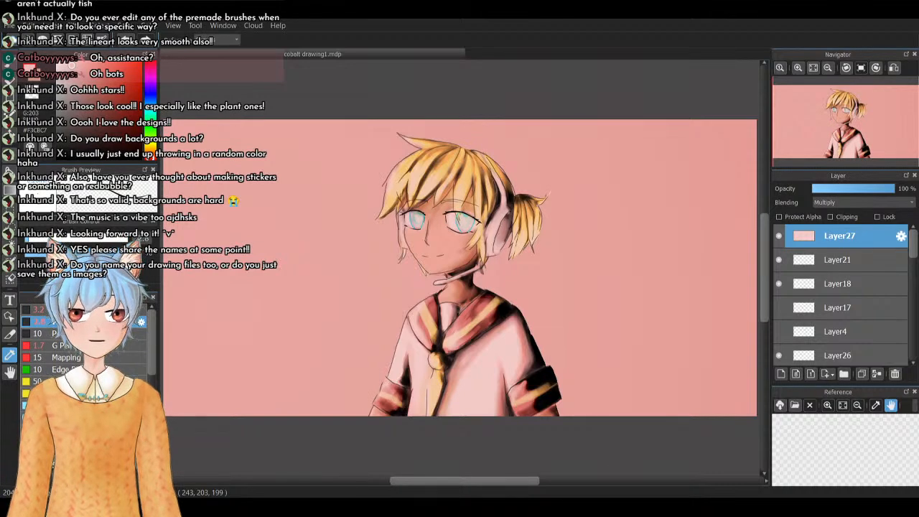
# Darken Layer27's fill to a muted reddish brown at full opacity, undoing the trials with #554442 and 78% opacity
pyautogui.click(105, 111)
pyautogui.press('Insert')
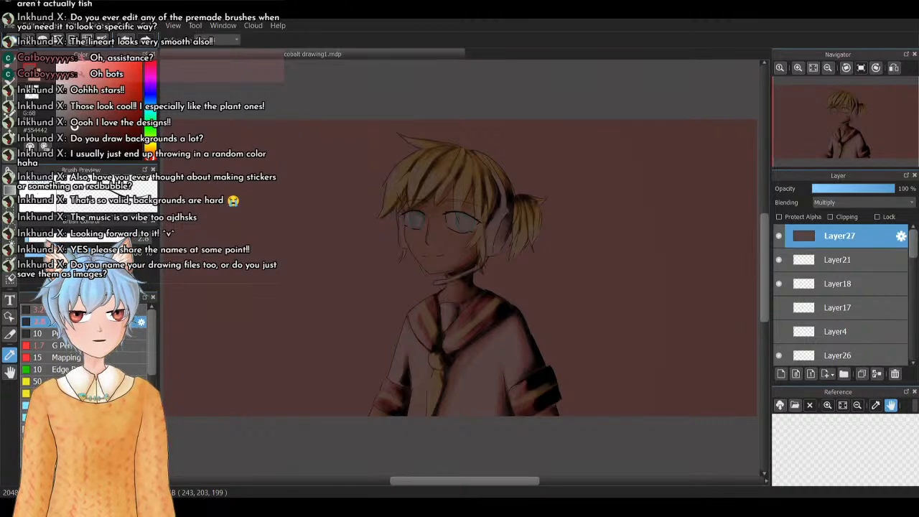
pyautogui.moveTo(856, 190); pyautogui.dragTo(879, 188)
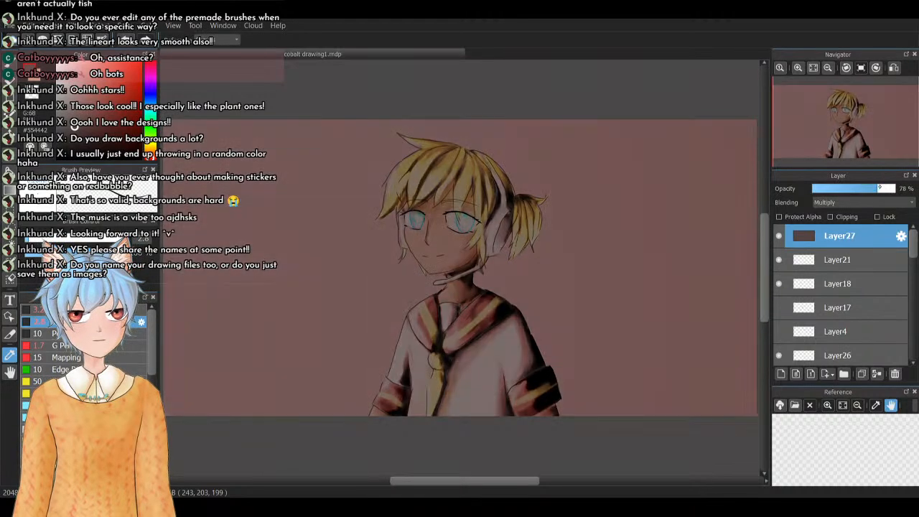
pyautogui.hotkey('ctrl', 'z')
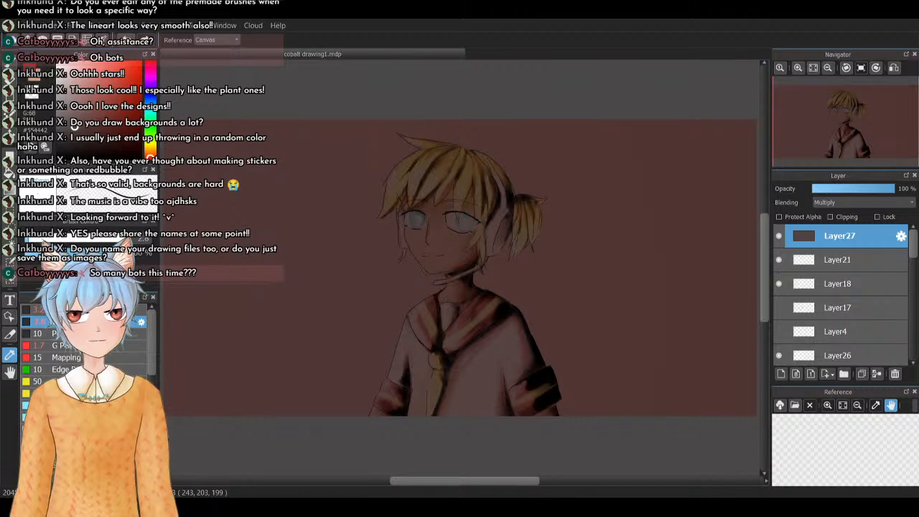
pyautogui.hotkey('ctrl', 'z')
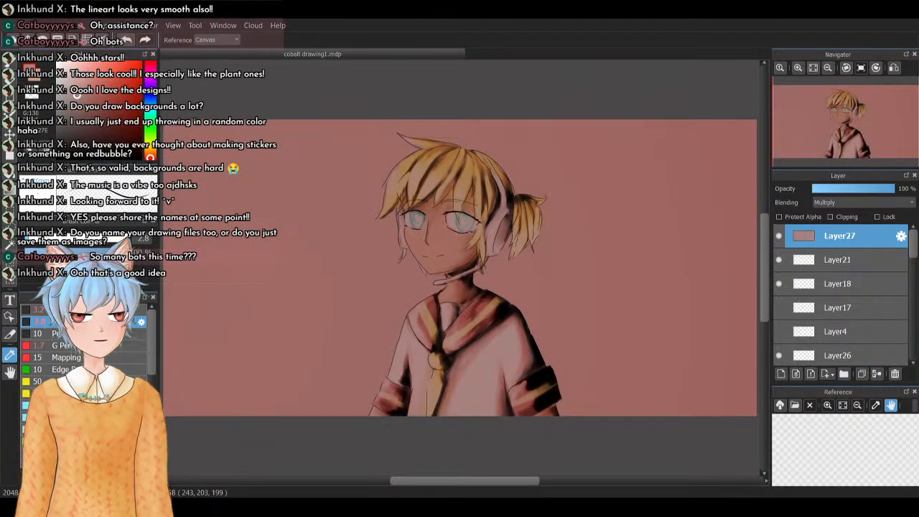
# Add a new layer above Layer27 and set its blending mode to Divide
pyautogui.click(781, 374)
pyautogui.click(840, 203)
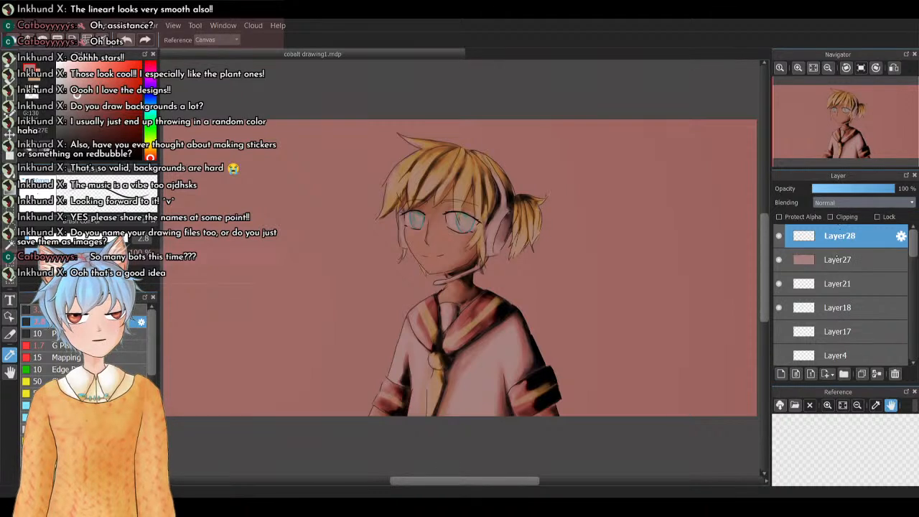
pyautogui.click(846, 236)
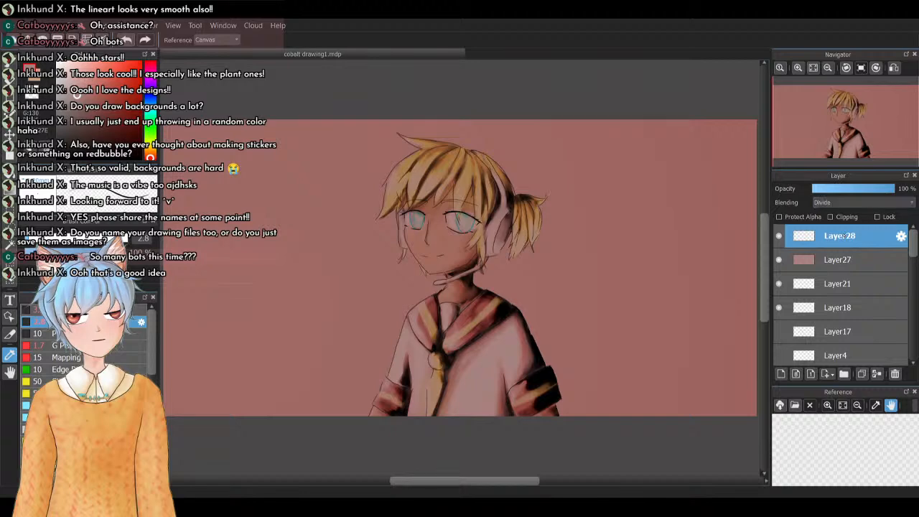
# Try to brighten the near eye's iris on Layer28 with a solid size 28 pen
pyautogui.click(781, 68)
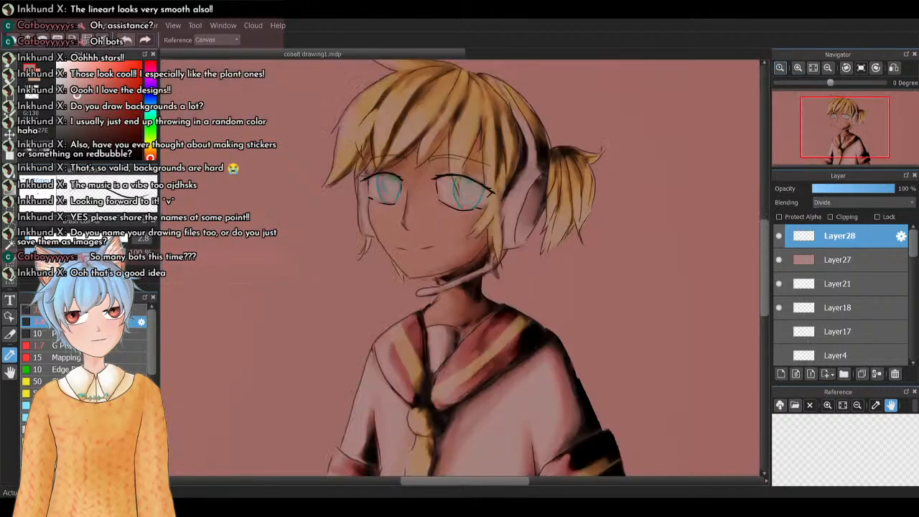
pyautogui.click(798, 68)
pyautogui.click(841, 123)
pyautogui.moveTo(850, 120); pyautogui.dragTo(856, 115)
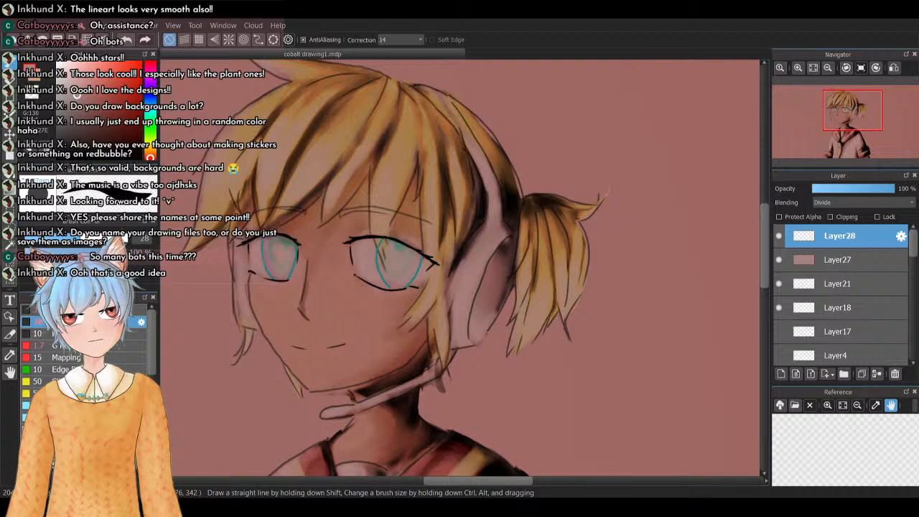
pyautogui.moveTo(385, 249)
pyautogui.mouseDown()
pyautogui.moveTo(390, 280)
pyautogui.moveTo(406, 257)
pyautogui.moveTo(402, 270)
pyautogui.moveTo(392, 246)
pyautogui.moveTo(408, 269)
pyautogui.moveTo(400, 270)
pyautogui.mouseUp()
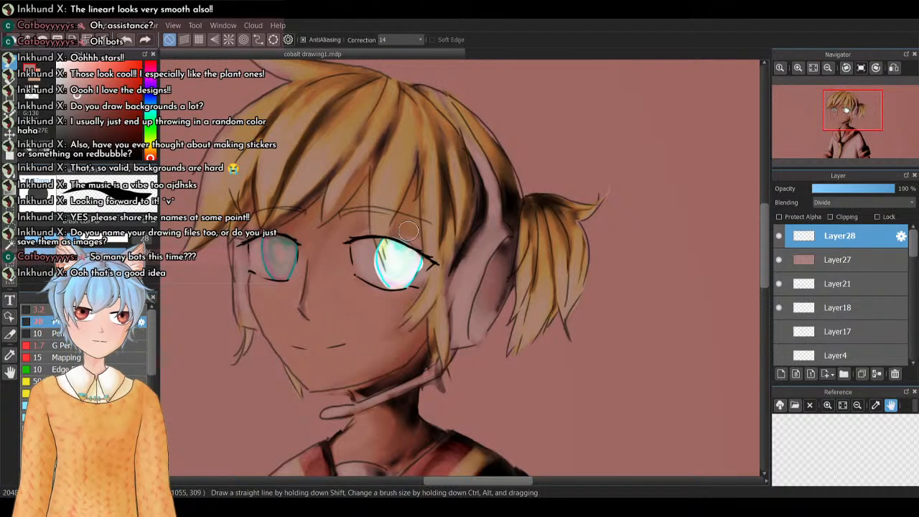
pyautogui.hotkey('ctrl', 'z')
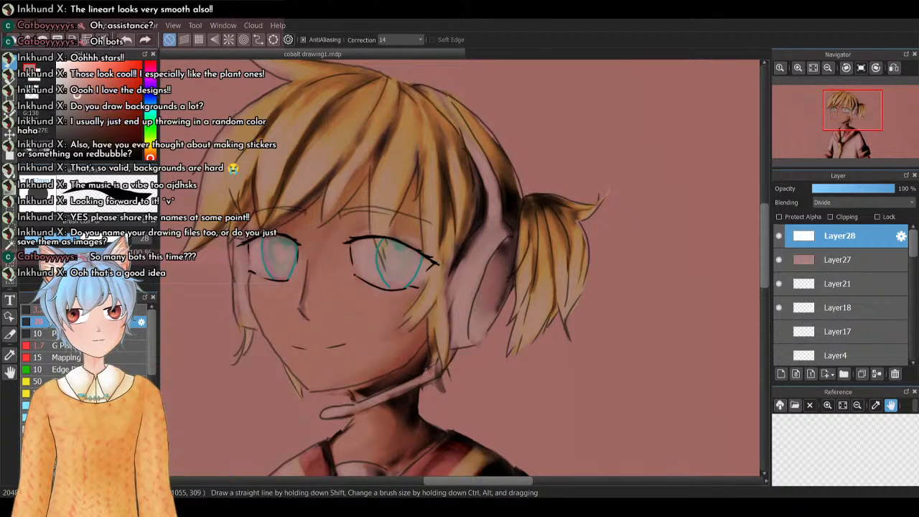
# Try to brighten the near eye's iris on Layer28 with a softer size 20 brush
pyautogui.click(86, 418)
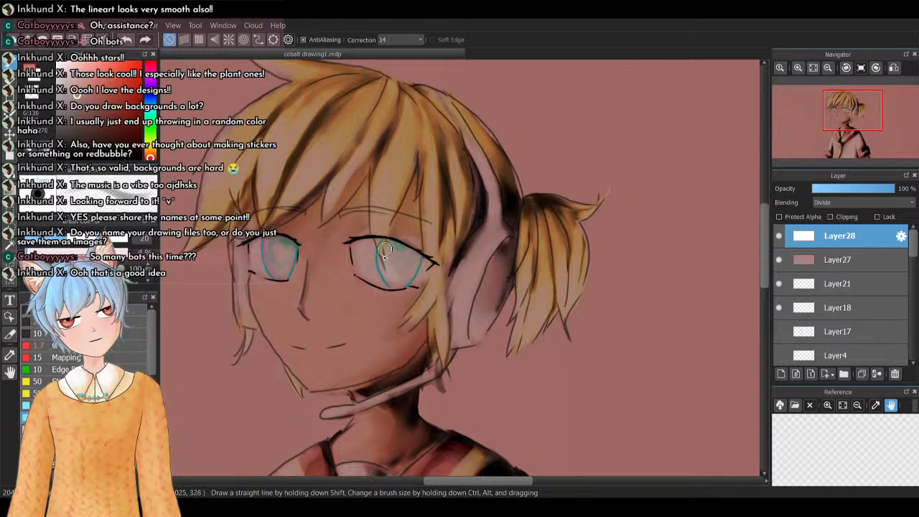
pyautogui.moveTo(385, 251)
pyautogui.mouseDown()
pyautogui.moveTo(398, 282)
pyautogui.moveTo(415, 260)
pyautogui.moveTo(396, 284)
pyautogui.moveTo(383, 245)
pyautogui.moveTo(416, 257)
pyautogui.moveTo(393, 283)
pyautogui.moveTo(379, 246)
pyautogui.moveTo(387, 274)
pyautogui.moveTo(415, 265)
pyautogui.moveTo(381, 246)
pyautogui.moveTo(415, 259)
pyautogui.moveTo(407, 271)
pyautogui.moveTo(389, 255)
pyautogui.moveTo(397, 271)
pyautogui.moveTo(386, 249)
pyautogui.moveTo(416, 264)
pyautogui.moveTo(397, 281)
pyautogui.moveTo(394, 238)
pyautogui.mouseUp()
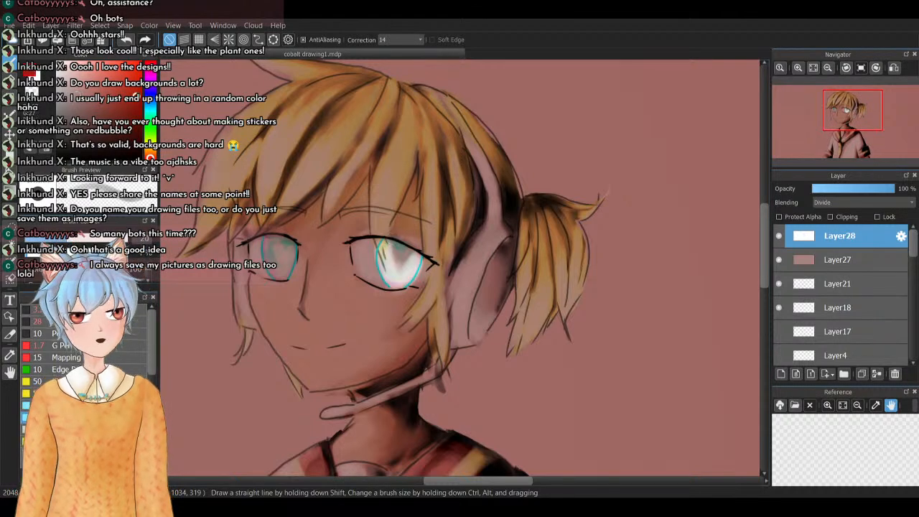
pyautogui.hotkey('ctrl', 'z')
pyautogui.hotkey('ctrl', 'z')
pyautogui.hotkey('ctrl', 'z')
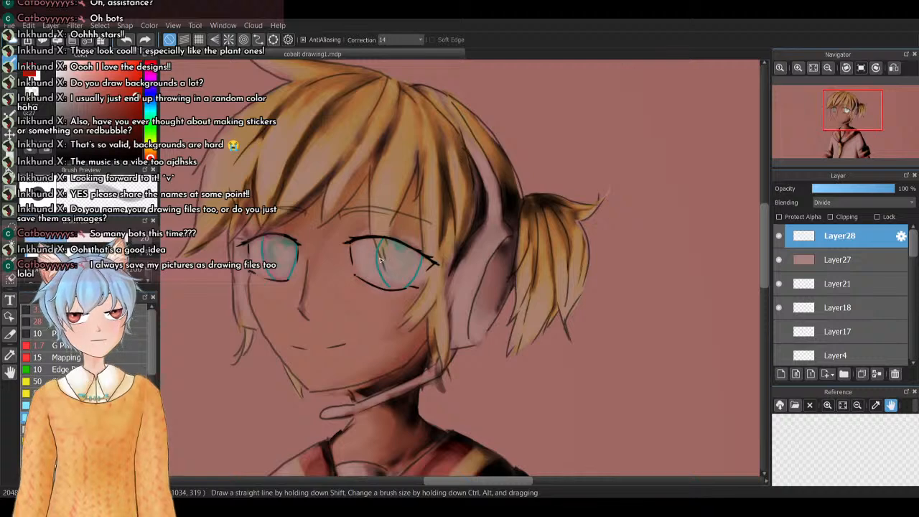
# Try further glow strokes along the edges of the near eye's iris and below the eye using red tones
pyautogui.moveTo(380, 240)
pyautogui.mouseDown()
pyautogui.moveTo(396, 286)
pyautogui.moveTo(381, 246)
pyautogui.moveTo(417, 254)
pyautogui.moveTo(395, 287)
pyautogui.moveTo(380, 244)
pyautogui.moveTo(404, 281)
pyautogui.moveTo(418, 260)
pyautogui.moveTo(381, 249)
pyautogui.moveTo(418, 257)
pyautogui.mouseUp()
pyautogui.hotkey('ctrl', 'z')
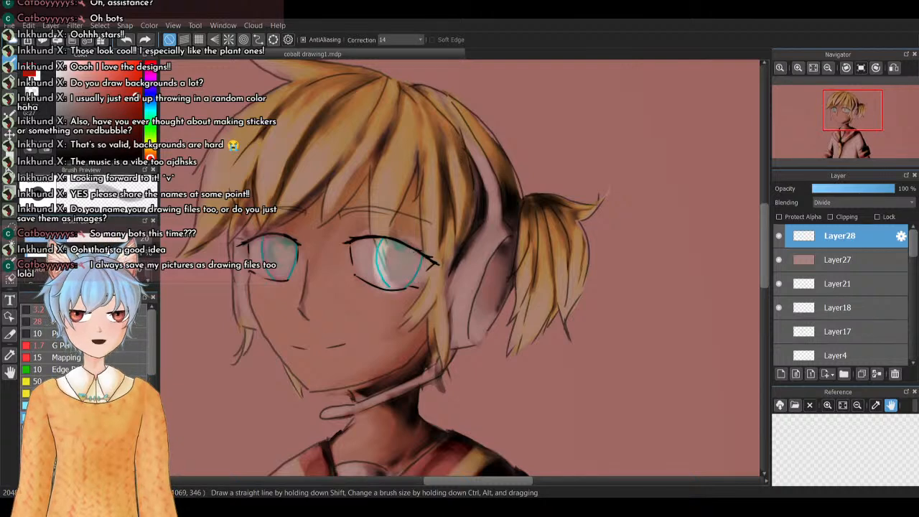
pyautogui.hotkey('ctrl', 'z')
pyautogui.hotkey('ctrl', 'z')
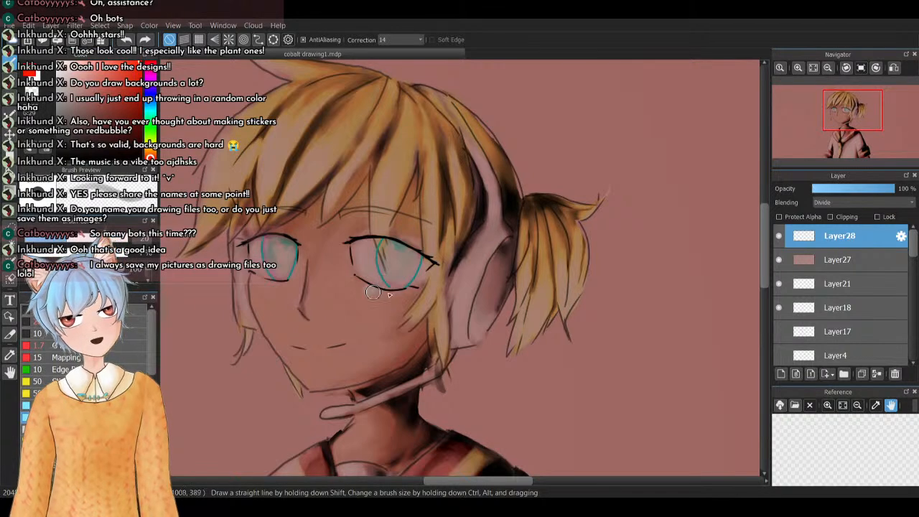
pyautogui.moveTo(367, 296)
pyautogui.mouseDown()
pyautogui.moveTo(404, 295)
pyautogui.moveTo(381, 295)
pyautogui.mouseUp()
pyautogui.moveTo(378, 239)
pyautogui.mouseDown()
pyautogui.moveTo(410, 282)
pyautogui.moveTo(415, 252)
pyautogui.moveTo(389, 247)
pyautogui.moveTo(418, 280)
pyautogui.mouseUp()
pyautogui.hotkey('ctrl', 'z')
pyautogui.hotkey('ctrl', 'z')
pyautogui.hotkey('ctrl', 'z')
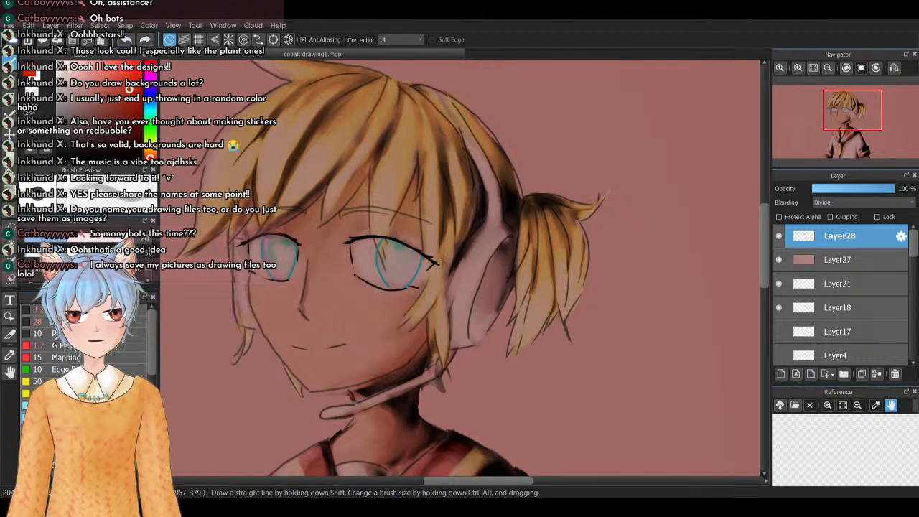
# Paint a bright glow over the whole near eye, including the white, on the Divide layer
pyautogui.moveTo(387, 241)
pyautogui.mouseDown()
pyautogui.moveTo(391, 278)
pyautogui.moveTo(419, 254)
pyautogui.moveTo(393, 283)
pyautogui.moveTo(379, 249)
pyautogui.moveTo(387, 268)
pyautogui.moveTo(414, 273)
pyautogui.moveTo(385, 249)
pyautogui.moveTo(404, 257)
pyautogui.moveTo(394, 269)
pyautogui.moveTo(415, 255)
pyautogui.moveTo(384, 274)
pyautogui.moveTo(399, 256)
pyautogui.moveTo(382, 262)
pyautogui.moveTo(394, 278)
pyautogui.moveTo(378, 255)
pyautogui.moveTo(374, 271)
pyautogui.moveTo(375, 261)
pyautogui.moveTo(358, 263)
pyautogui.moveTo(366, 270)
pyautogui.moveTo(360, 256)
pyautogui.moveTo(377, 247)
pyautogui.moveTo(374, 270)
pyautogui.moveTo(366, 263)
pyautogui.moveTo(384, 278)
pyautogui.moveTo(359, 270)
pyautogui.moveTo(370, 242)
pyautogui.moveTo(425, 265)
pyautogui.moveTo(402, 259)
pyautogui.mouseUp()
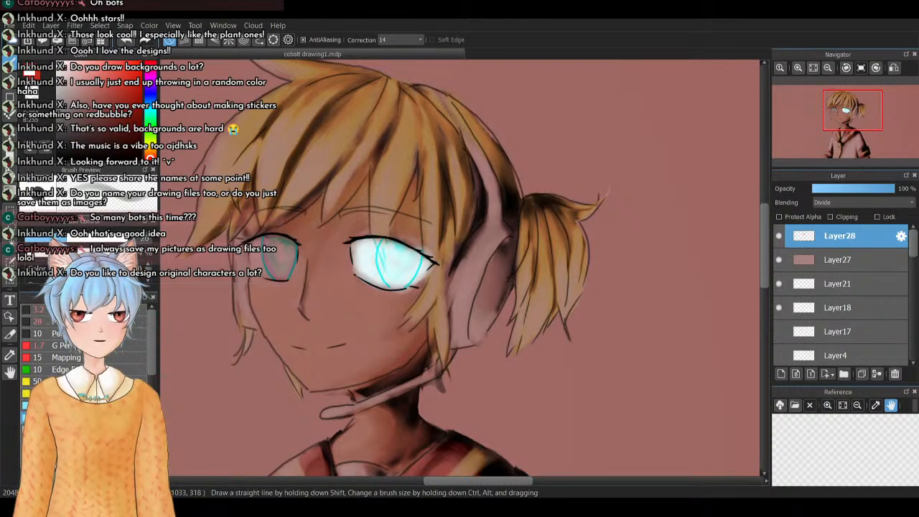
# Undo the near eye's last glow and repaint both eyes with a bright cyan glow on Layer28, using a stroke correction of 0
pyautogui.hotkey('ctrl', 'z')
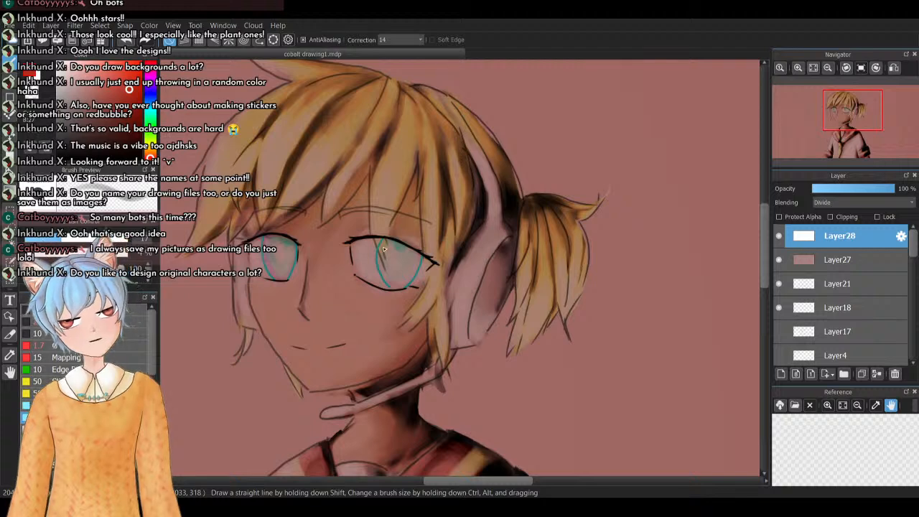
pyautogui.moveTo(383, 248)
pyautogui.mouseDown()
pyautogui.moveTo(394, 282)
pyautogui.moveTo(388, 260)
pyautogui.moveTo(413, 269)
pyautogui.mouseUp()
pyautogui.click(401, 40)
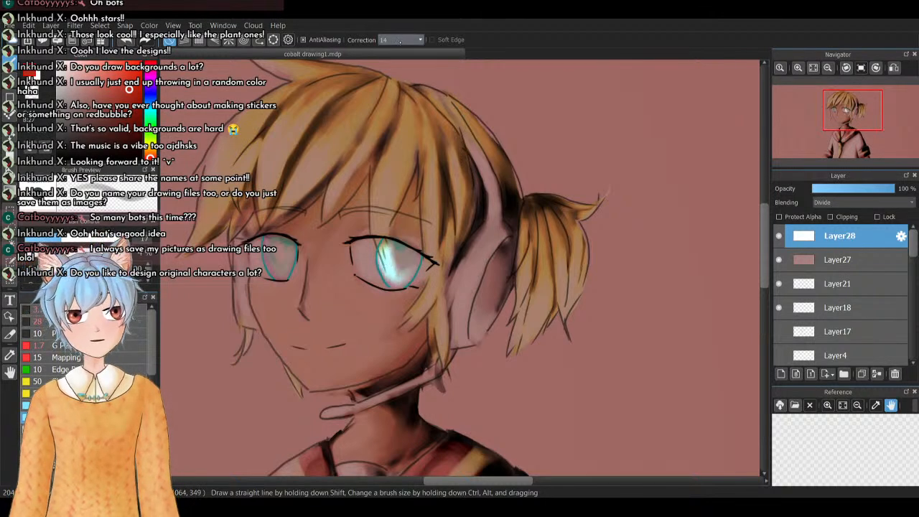
pyautogui.click(388, 51)
pyautogui.moveTo(388, 265)
pyautogui.mouseDown()
pyautogui.moveTo(416, 255)
pyautogui.moveTo(381, 247)
pyautogui.moveTo(411, 254)
pyautogui.moveTo(384, 268)
pyautogui.moveTo(385, 250)
pyautogui.moveTo(413, 255)
pyautogui.moveTo(411, 266)
pyautogui.moveTo(392, 245)
pyautogui.moveTo(415, 267)
pyautogui.moveTo(398, 245)
pyautogui.moveTo(400, 264)
pyautogui.moveTo(397, 254)
pyautogui.moveTo(409, 237)
pyautogui.mouseUp()
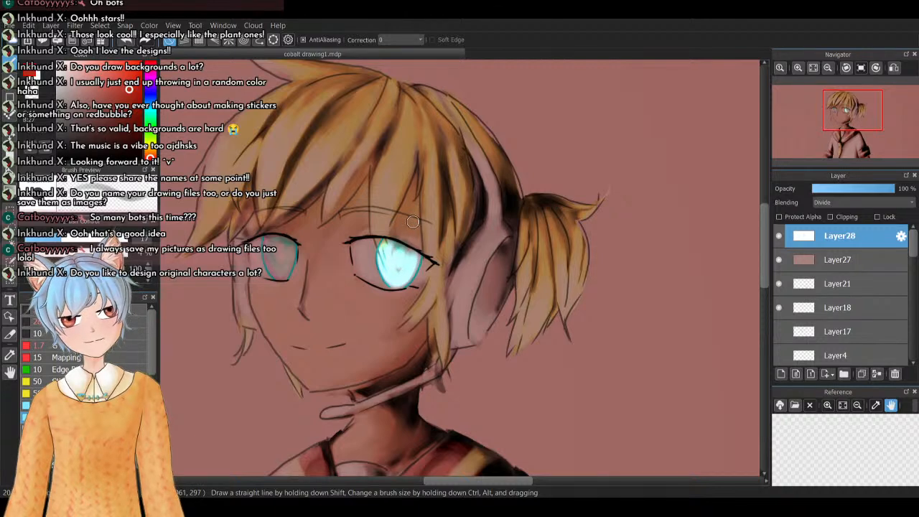
pyautogui.moveTo(384, 287)
pyautogui.mouseDown()
pyautogui.moveTo(378, 244)
pyautogui.moveTo(380, 284)
pyautogui.moveTo(375, 241)
pyautogui.moveTo(384, 280)
pyautogui.moveTo(370, 243)
pyautogui.moveTo(375, 281)
pyautogui.moveTo(362, 240)
pyautogui.moveTo(404, 268)
pyautogui.moveTo(424, 262)
pyautogui.moveTo(406, 283)
pyautogui.moveTo(427, 260)
pyautogui.moveTo(388, 282)
pyautogui.moveTo(389, 247)
pyautogui.moveTo(415, 266)
pyautogui.moveTo(410, 251)
pyautogui.mouseUp()
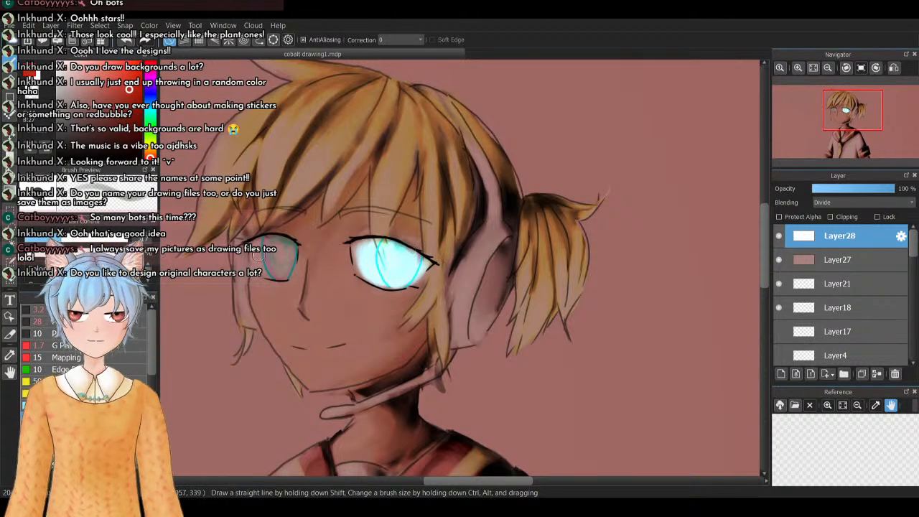
pyautogui.moveTo(270, 274)
pyautogui.mouseDown()
pyautogui.moveTo(286, 267)
pyautogui.moveTo(260, 263)
pyautogui.moveTo(291, 260)
pyautogui.moveTo(276, 259)
pyautogui.moveTo(289, 253)
pyautogui.moveTo(277, 237)
pyautogui.mouseUp()
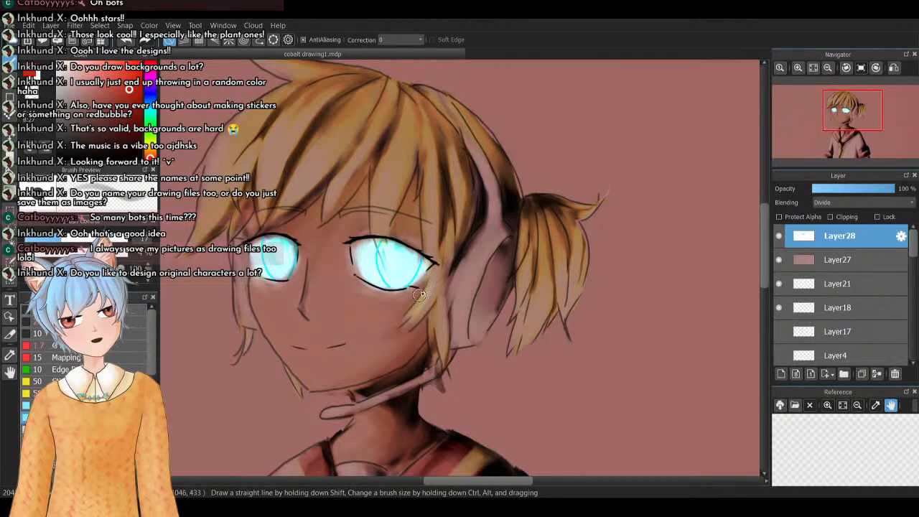
# Paint glow reflections on the hair strands beside the near eye and on the tips of the bangs, undoing unwanted strokes
pyautogui.moveTo(409, 323); pyautogui.dragTo(431, 277)
pyautogui.moveTo(416, 314)
pyautogui.mouseDown()
pyautogui.moveTo(431, 285)
pyautogui.moveTo(411, 323)
pyautogui.mouseUp()
pyautogui.moveTo(430, 282); pyautogui.dragTo(410, 324)
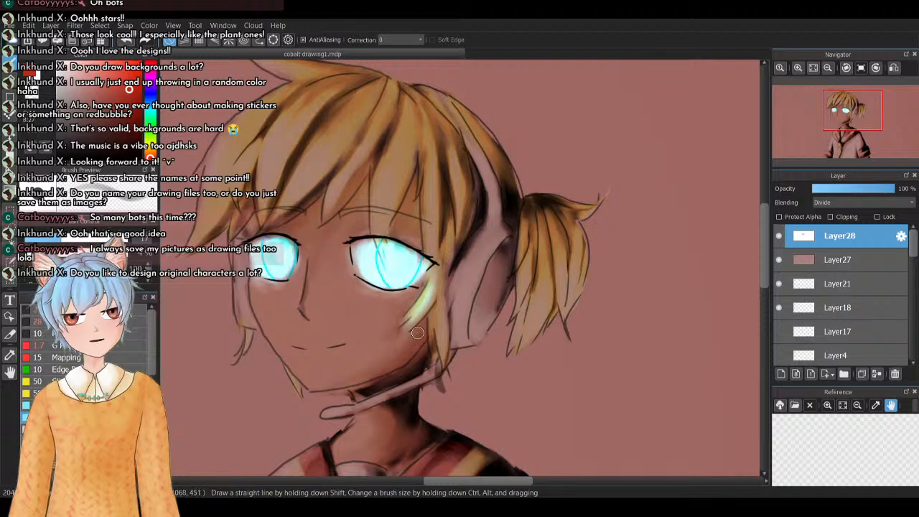
pyautogui.moveTo(426, 283); pyautogui.dragTo(421, 202)
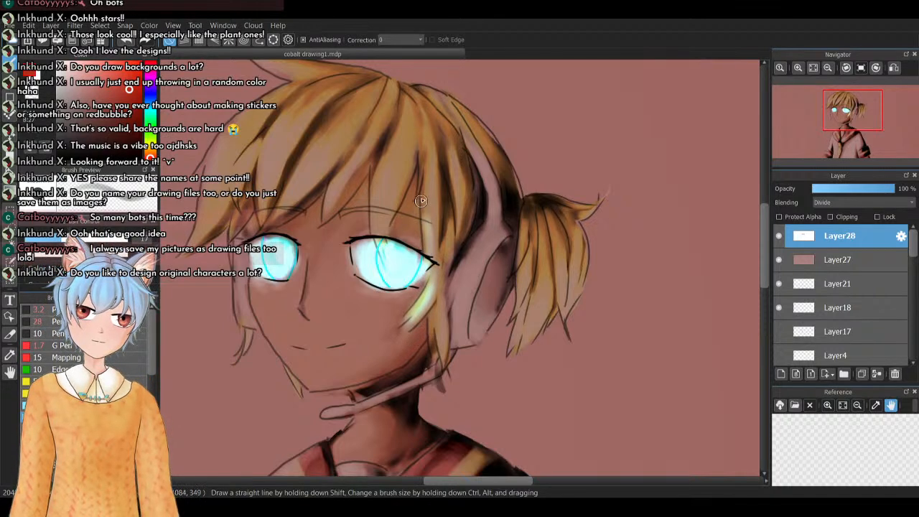
pyautogui.moveTo(431, 256)
pyautogui.mouseDown()
pyautogui.moveTo(429, 214)
pyautogui.moveTo(437, 268)
pyautogui.moveTo(452, 218)
pyautogui.moveTo(438, 280)
pyautogui.mouseUp()
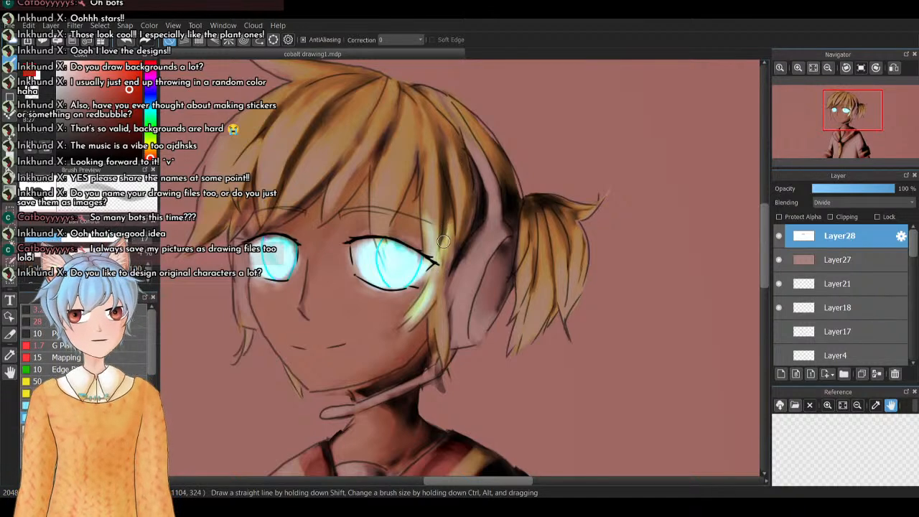
pyautogui.moveTo(375, 225)
pyautogui.mouseDown()
pyautogui.moveTo(381, 244)
pyautogui.moveTo(373, 202)
pyautogui.moveTo(388, 233)
pyautogui.moveTo(402, 188)
pyautogui.moveTo(390, 264)
pyautogui.moveTo(377, 254)
pyautogui.moveTo(395, 179)
pyautogui.moveTo(379, 243)
pyautogui.mouseUp()
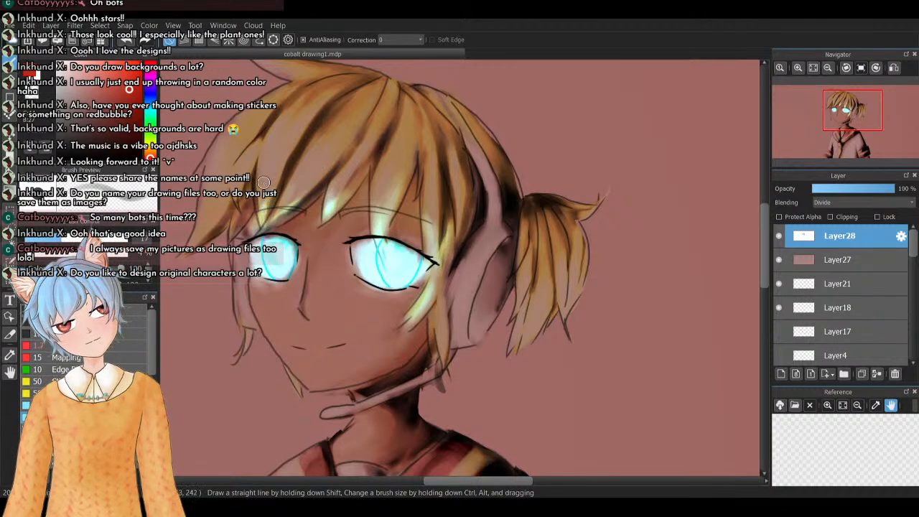
pyautogui.hotkey('ctrl', 'z')
pyautogui.hotkey('ctrl', 'z')
pyautogui.hotkey('ctrl', 'z')
pyautogui.hotkey('ctrl', 'z')
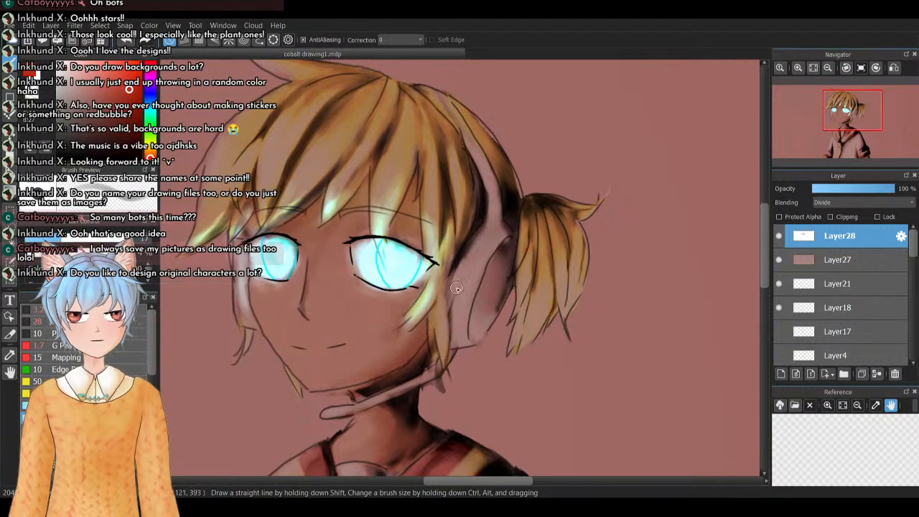
# Paint soft glow reflections on the headset's ear cup and on the skin beside and below the eyes
pyautogui.moveTo(473, 248)
pyautogui.mouseDown()
pyautogui.moveTo(478, 239)
pyautogui.moveTo(462, 291)
pyautogui.moveTo(488, 238)
pyautogui.moveTo(468, 296)
pyautogui.mouseUp()
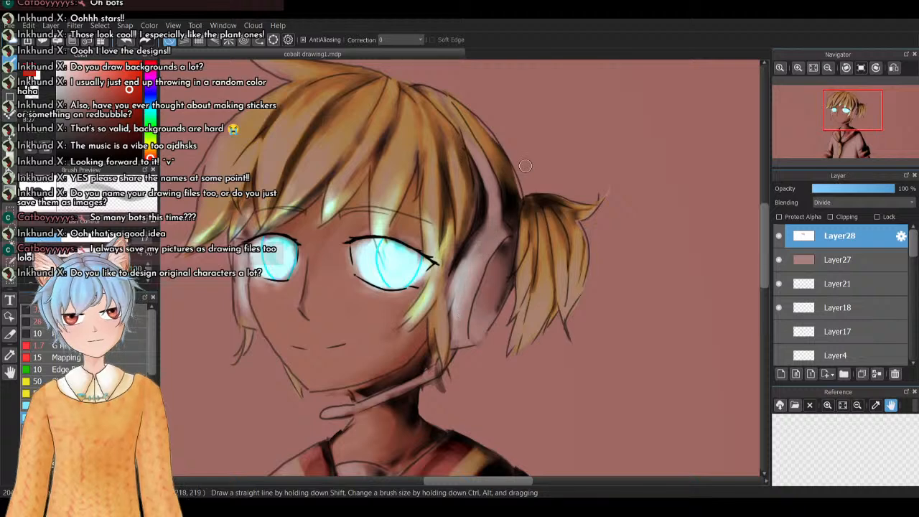
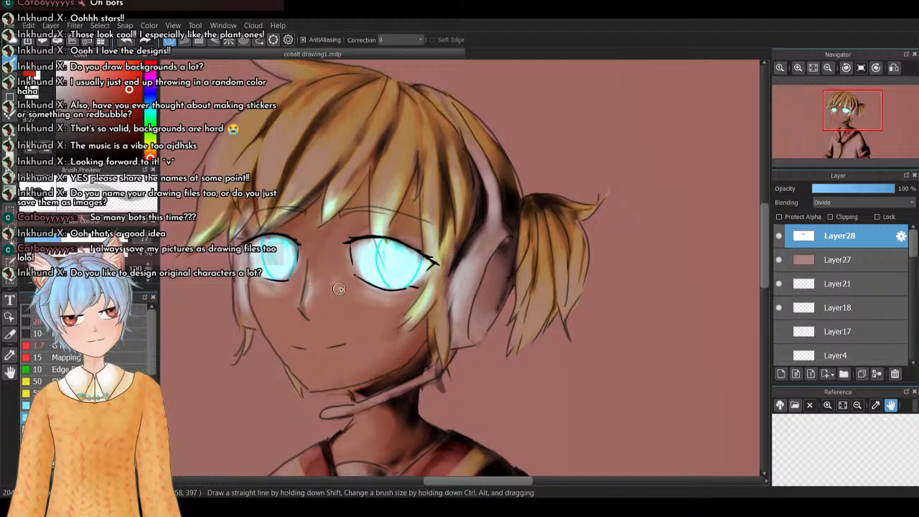
pyautogui.moveTo(348, 295); pyautogui.dragTo(342, 265)
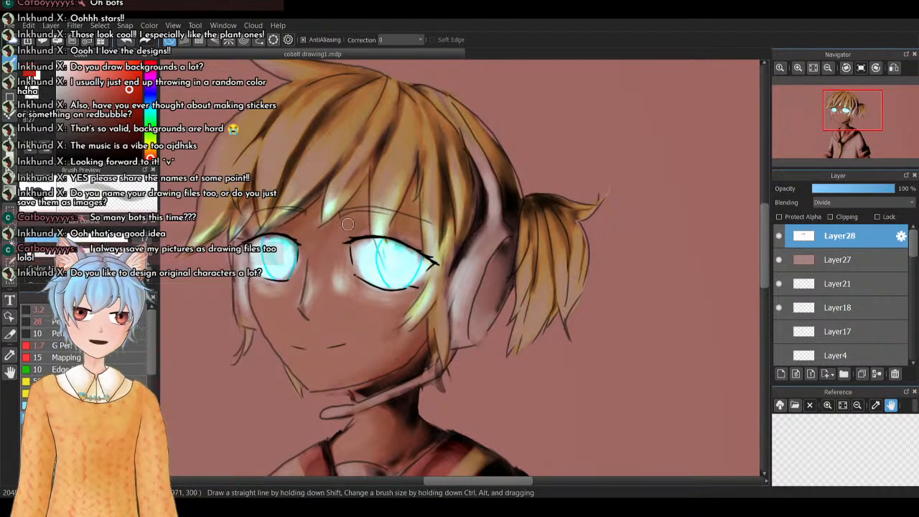
pyautogui.moveTo(344, 283)
pyautogui.mouseDown()
pyautogui.moveTo(359, 294)
pyautogui.moveTo(341, 283)
pyautogui.moveTo(347, 272)
pyautogui.mouseUp()
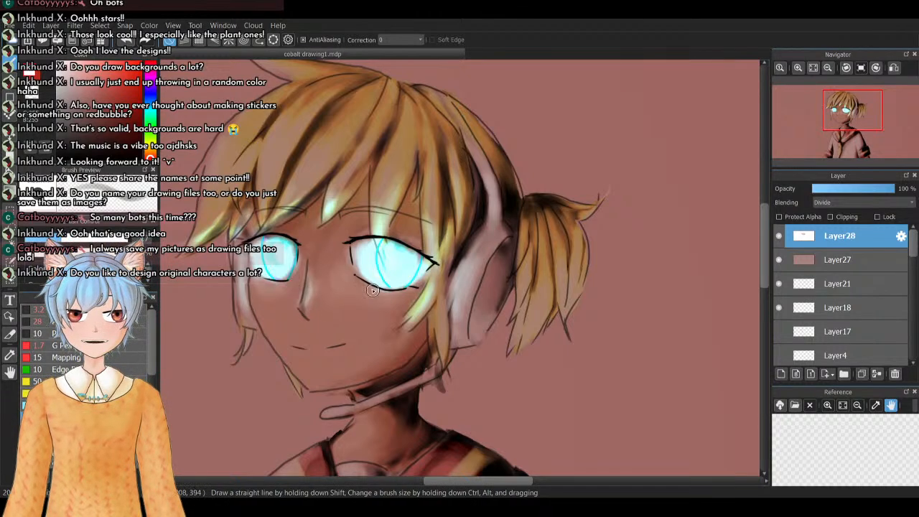
pyautogui.click(130, 89)
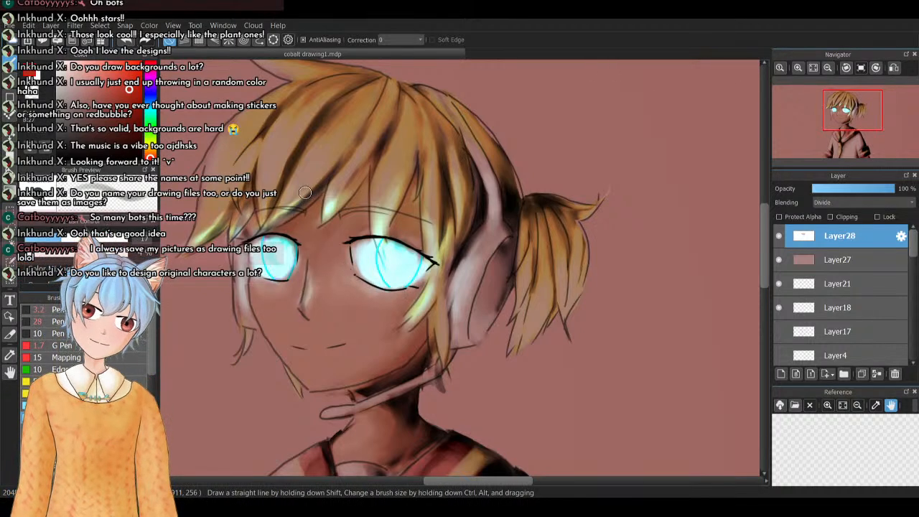
pyautogui.moveTo(272, 282); pyautogui.dragTo(296, 268)
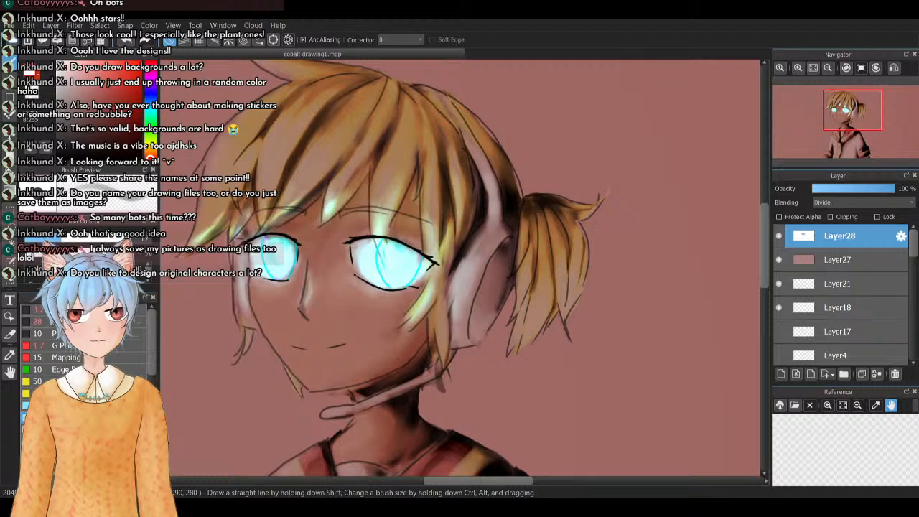
# Add a light reflection along the headset's microphone arm and check the whole drawing
pyautogui.click(130, 89)
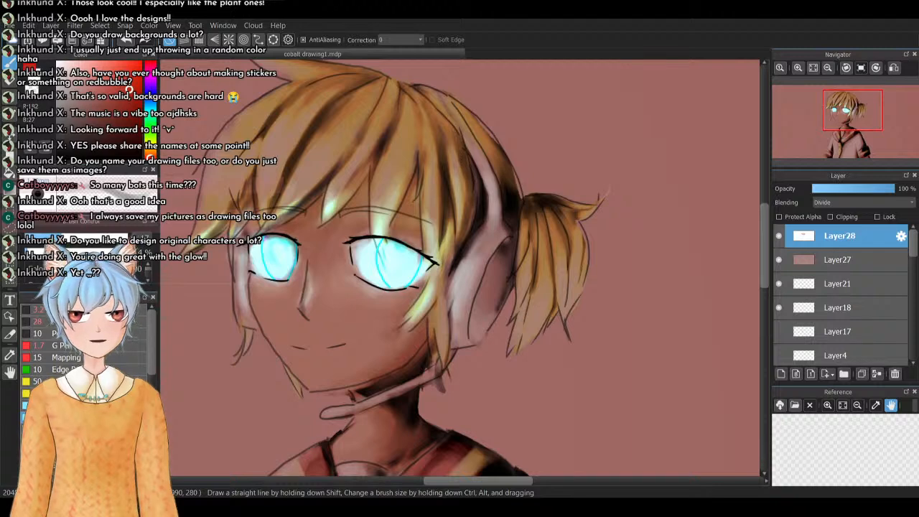
pyautogui.moveTo(337, 411)
pyautogui.mouseDown()
pyautogui.moveTo(343, 409)
pyautogui.moveTo(328, 414)
pyautogui.moveTo(375, 399)
pyautogui.moveTo(452, 353)
pyautogui.moveTo(366, 398)
pyautogui.moveTo(467, 347)
pyautogui.moveTo(396, 391)
pyautogui.moveTo(422, 382)
pyautogui.mouseUp()
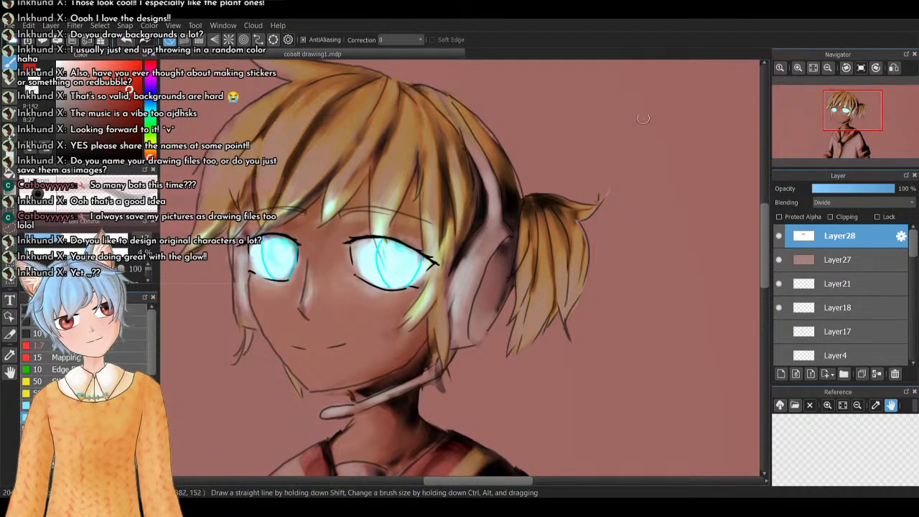
pyautogui.click(798, 68)
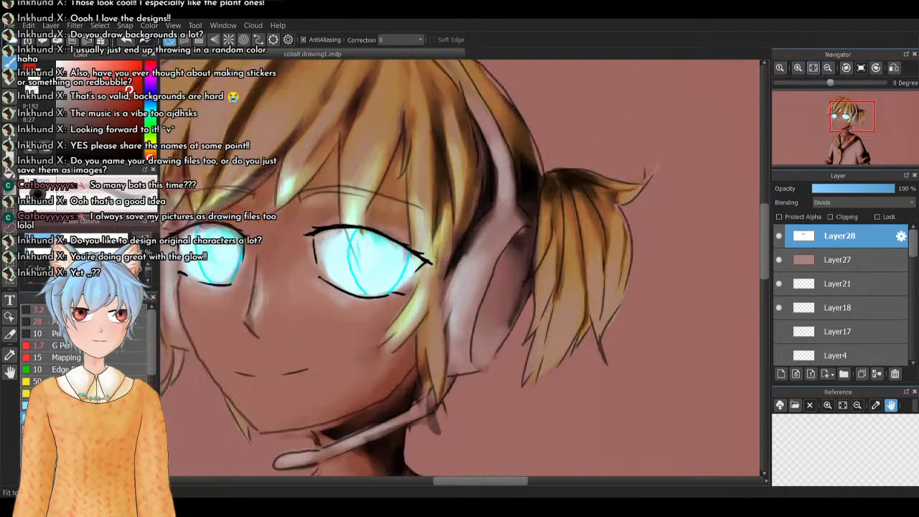
pyautogui.click(814, 67)
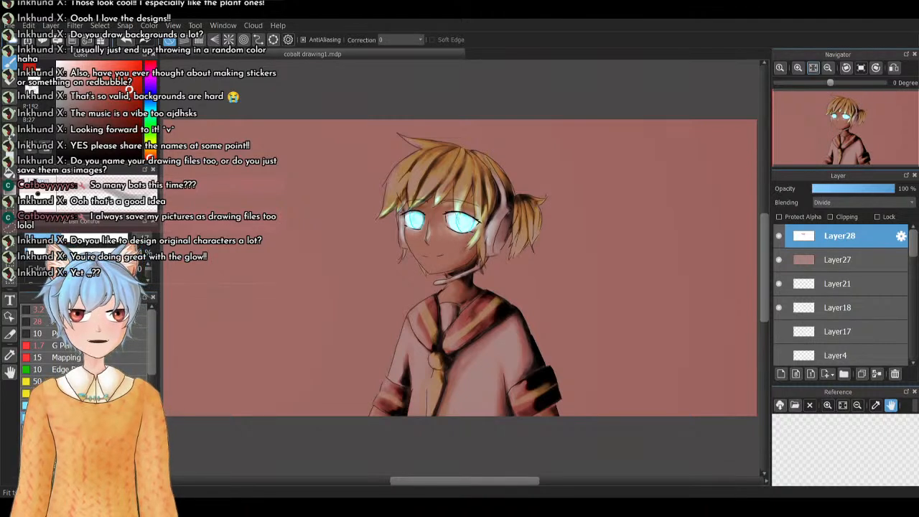
# Add a thin glow highlight along the character's smiling mouth, undoing an unwanted stroke
pyautogui.click(797, 67)
pyautogui.click(797, 68)
pyautogui.click(798, 68)
pyautogui.click(797, 69)
pyautogui.moveTo(842, 118)
pyautogui.mouseDown()
pyautogui.moveTo(839, 104)
pyautogui.moveTo(842, 115)
pyautogui.mouseUp()
pyautogui.click(828, 68)
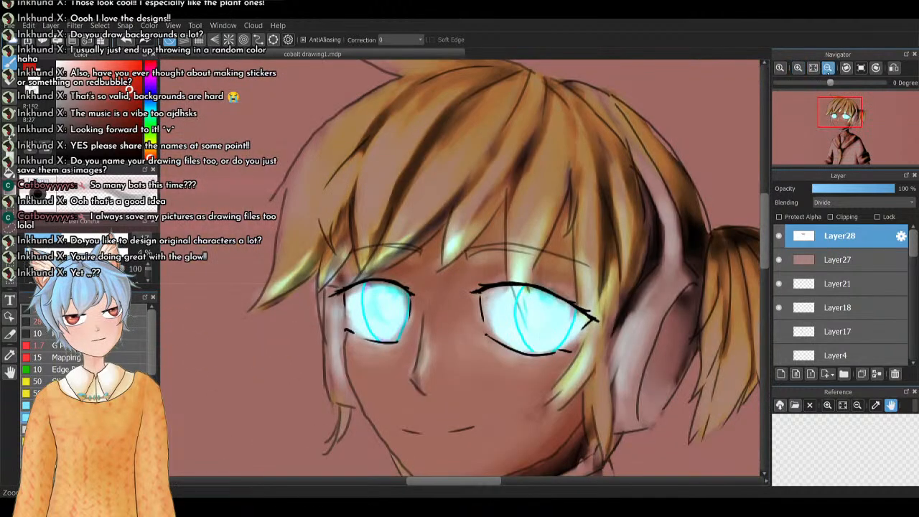
pyautogui.click(828, 68)
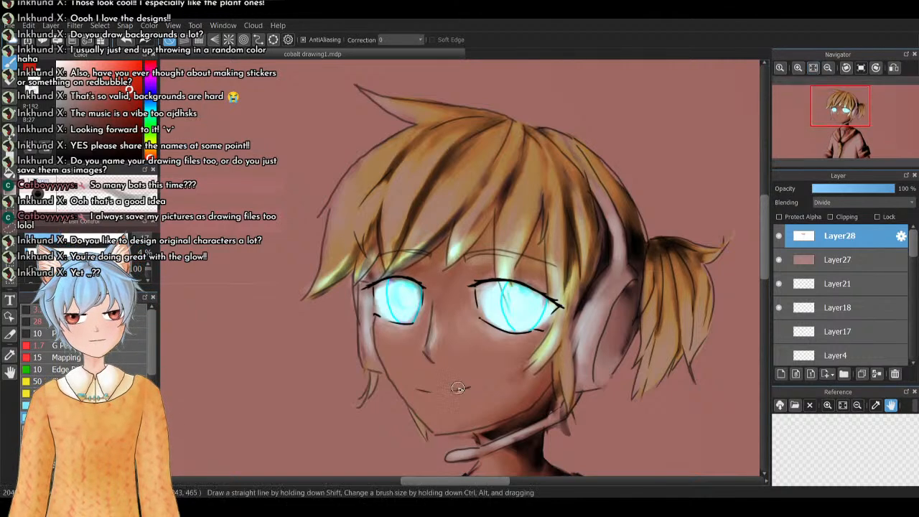
pyautogui.moveTo(423, 390); pyautogui.dragTo(457, 389)
pyautogui.hotkey('ctrl', 'z')
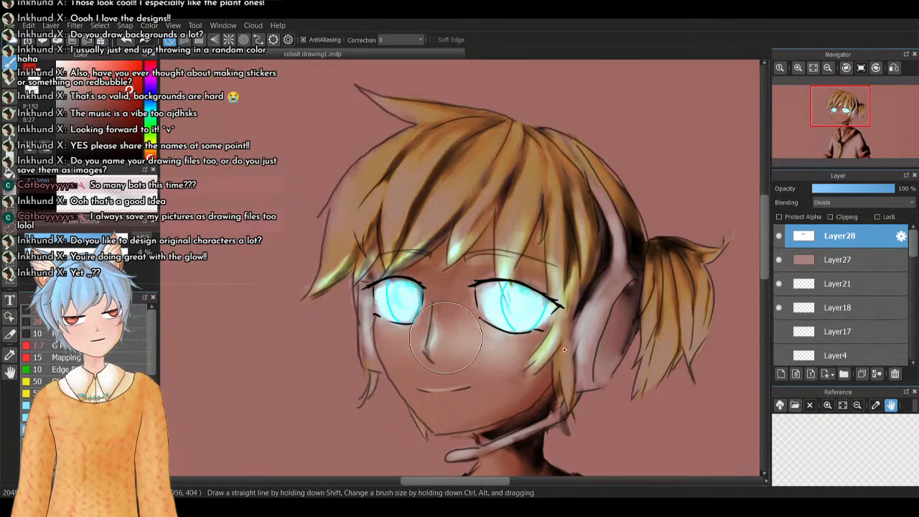
# Undo the wide glow strokes across the face and repaint a large, soft glow around the near eye and cheek
pyautogui.hotkey('ctrl', 'z')
pyautogui.hotkey('ctrl', 'z')
pyautogui.hotkey('ctrl', 'z')
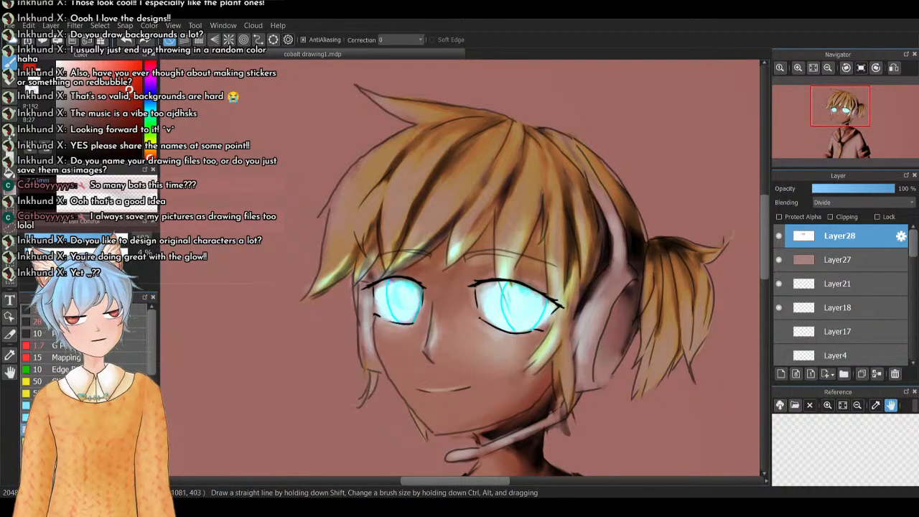
pyautogui.hotkey('ctrl', 'z')
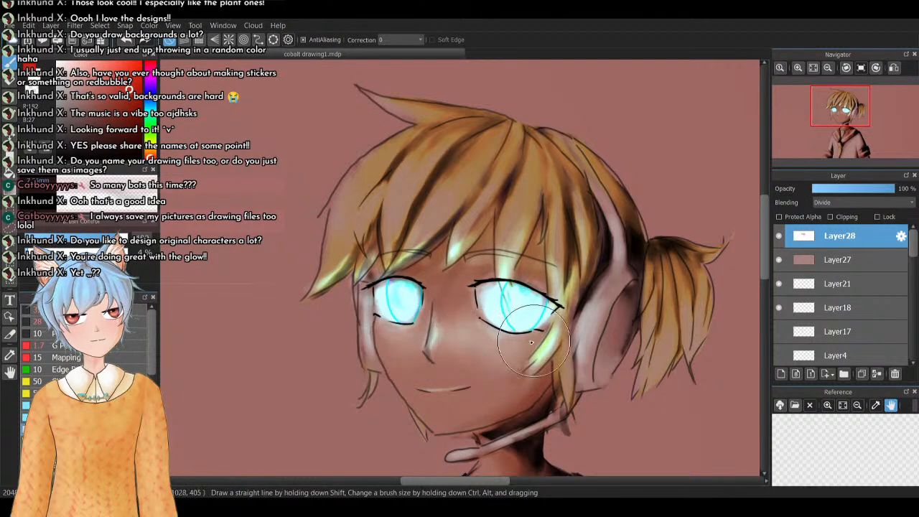
pyautogui.moveTo(474, 309)
pyautogui.mouseDown()
pyautogui.moveTo(463, 328)
pyautogui.moveTo(464, 313)
pyautogui.moveTo(432, 313)
pyautogui.moveTo(416, 283)
pyautogui.moveTo(454, 306)
pyautogui.moveTo(428, 276)
pyautogui.moveTo(440, 288)
pyautogui.moveTo(470, 272)
pyautogui.moveTo(479, 284)
pyautogui.moveTo(533, 275)
pyautogui.moveTo(536, 261)
pyautogui.moveTo(481, 308)
pyautogui.moveTo(515, 323)
pyautogui.moveTo(575, 283)
pyautogui.mouseUp()
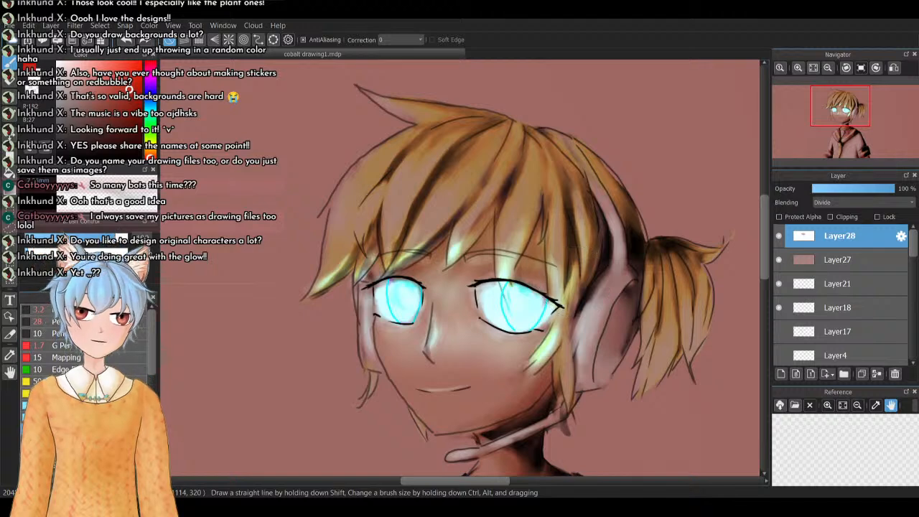
# Undo the last wide glow strokes around the near eye and between the eyes
pyautogui.hotkey('ctrl', 'z')
pyautogui.hotkey('ctrl', 'z')
pyautogui.hotkey('ctrl', 'z')
pyautogui.hotkey('ctrl', 'z')
pyautogui.hotkey('ctrl', 'z')
pyautogui.hotkey('ctrl', 'z')
pyautogui.hotkey('ctrl', 'z')
pyautogui.hotkey('ctrl', 'z')
pyautogui.hotkey('ctrl', 'z')
pyautogui.hotkey('ctrl', 'z')
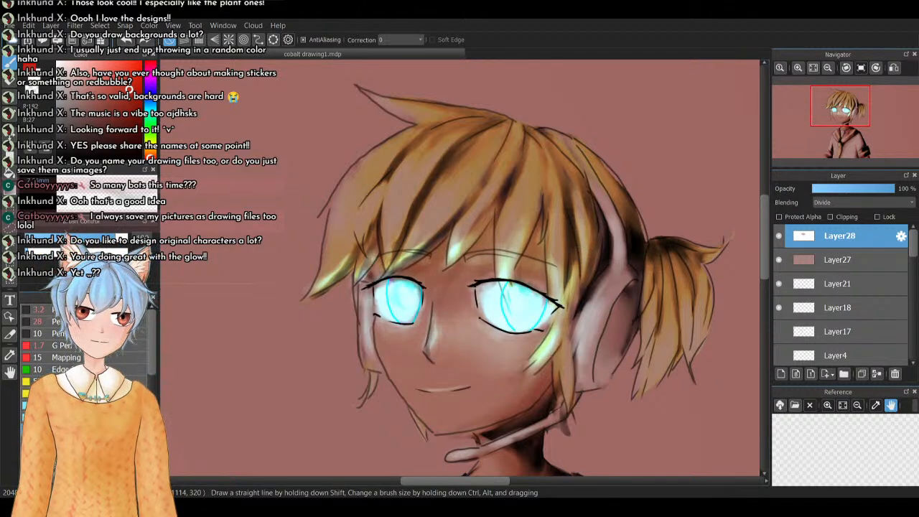
pyautogui.hotkey('ctrl', 'z')
pyautogui.hotkey('ctrl', 'z')
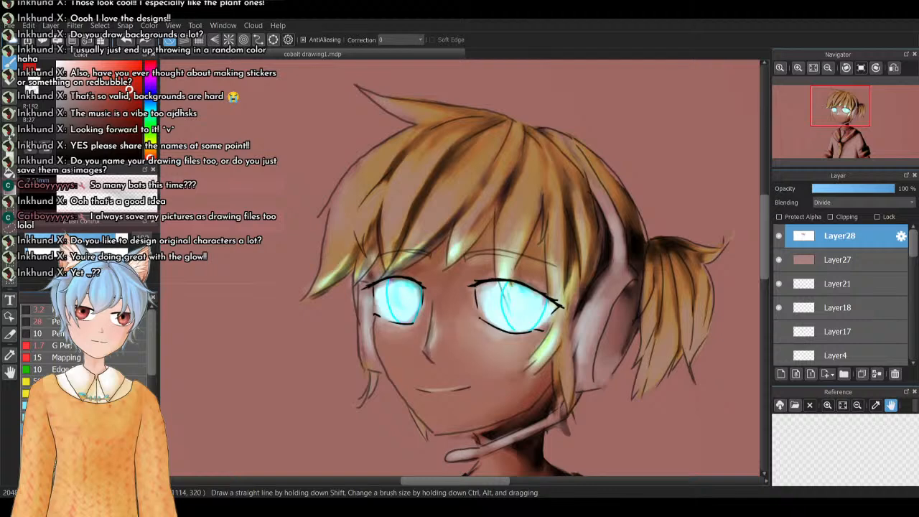
pyautogui.hotkey('ctrl', 'z')
pyautogui.hotkey('ctrl', 'z')
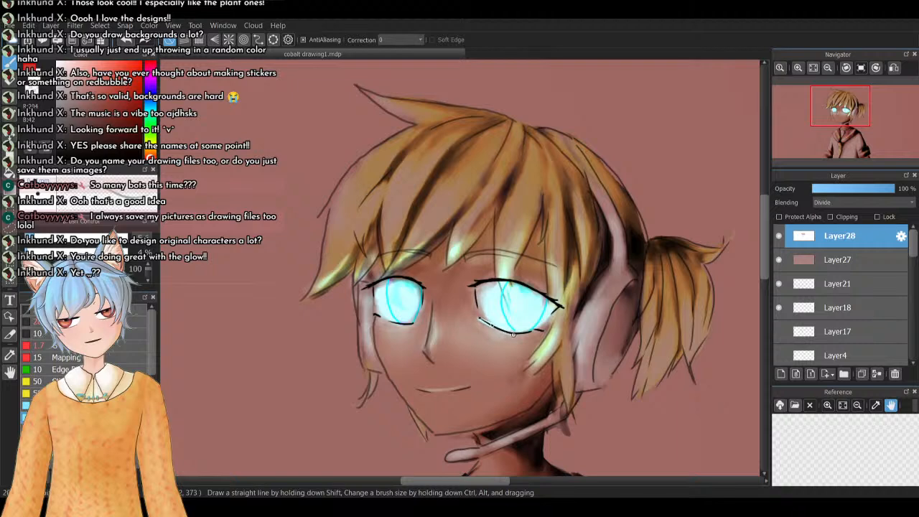
# Add thin, sharp glow highlights along the near eye's lower rim and on the hair strand beside the cheek
pyautogui.moveTo(482, 321); pyautogui.dragTo(526, 331)
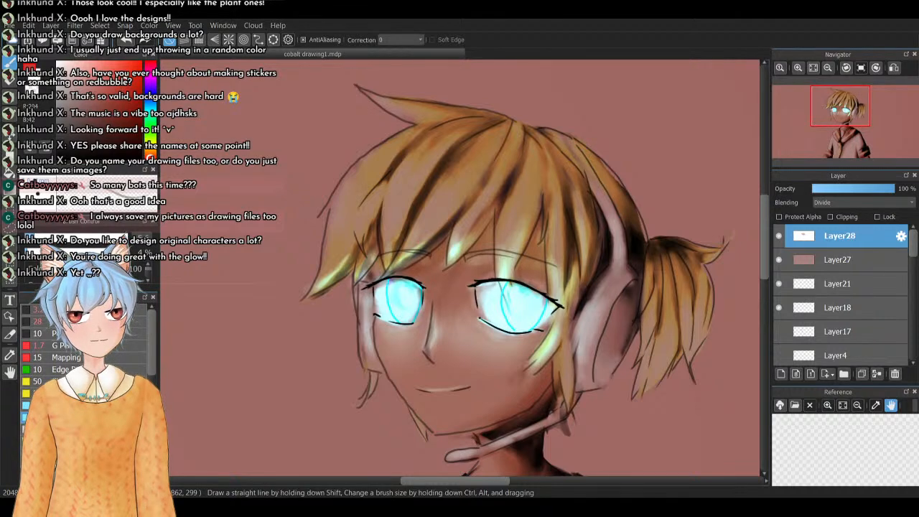
pyautogui.moveTo(838, 102); pyautogui.dragTo(848, 114)
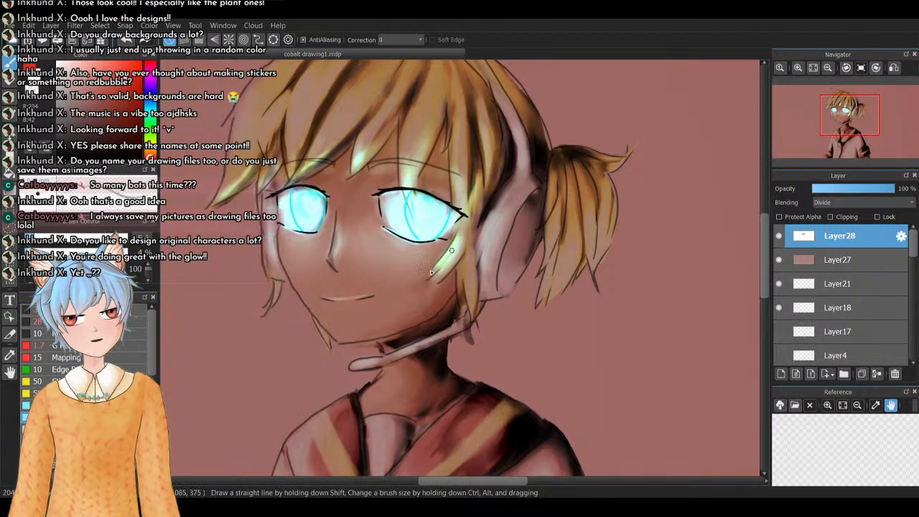
pyautogui.moveTo(448, 260)
pyautogui.mouseDown()
pyautogui.moveTo(424, 281)
pyautogui.moveTo(430, 285)
pyautogui.mouseUp()
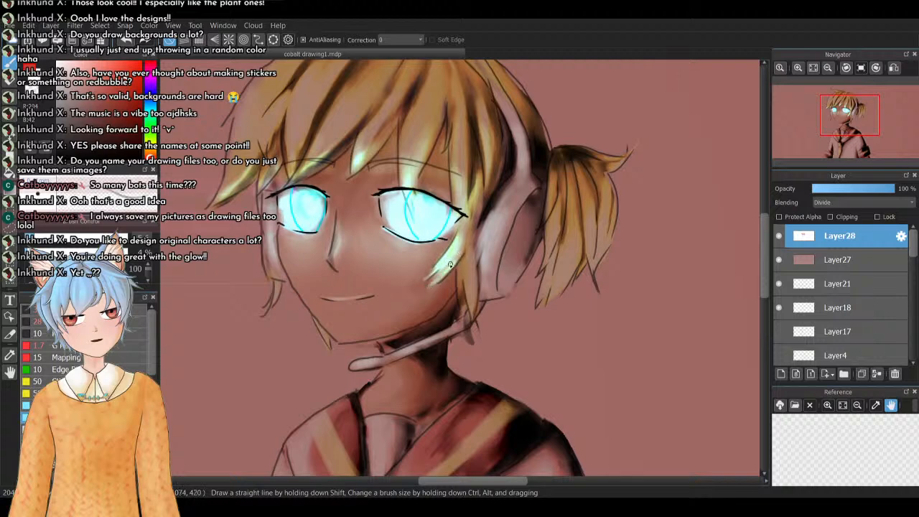
# Paint thin bright glow streaks through the bangs above the near eye and on the strand at its outer corner
pyautogui.moveTo(405, 188); pyautogui.dragTo(399, 142)
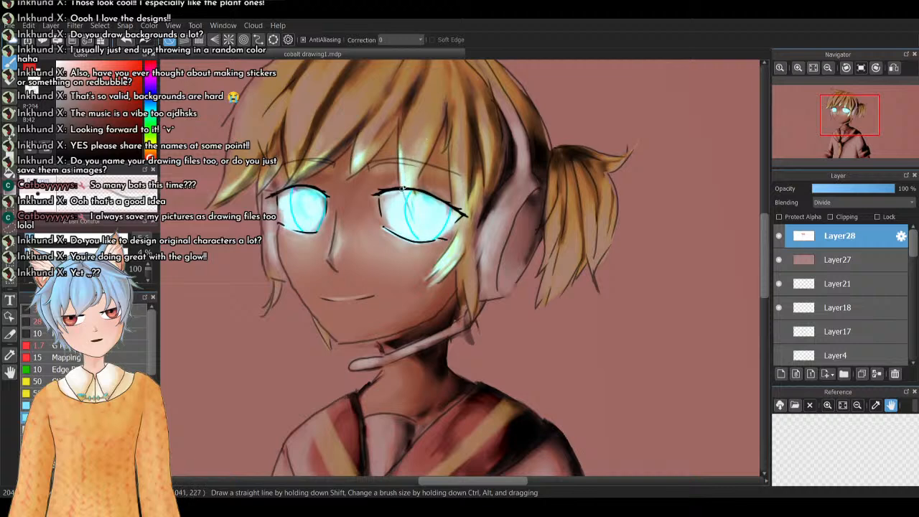
pyautogui.moveTo(404, 188); pyautogui.dragTo(424, 127)
pyautogui.moveTo(407, 167); pyautogui.dragTo(423, 124)
pyautogui.moveTo(407, 190); pyautogui.dragTo(431, 143)
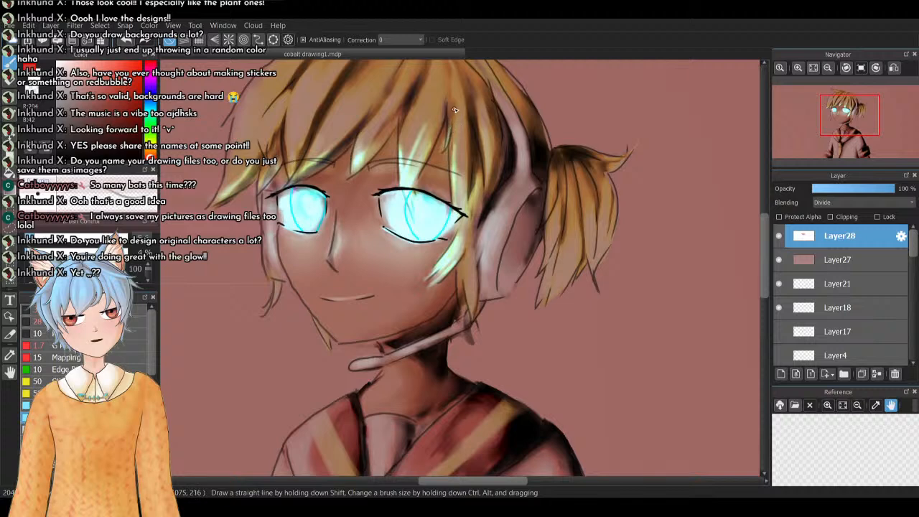
pyautogui.moveTo(463, 210); pyautogui.dragTo(460, 177)
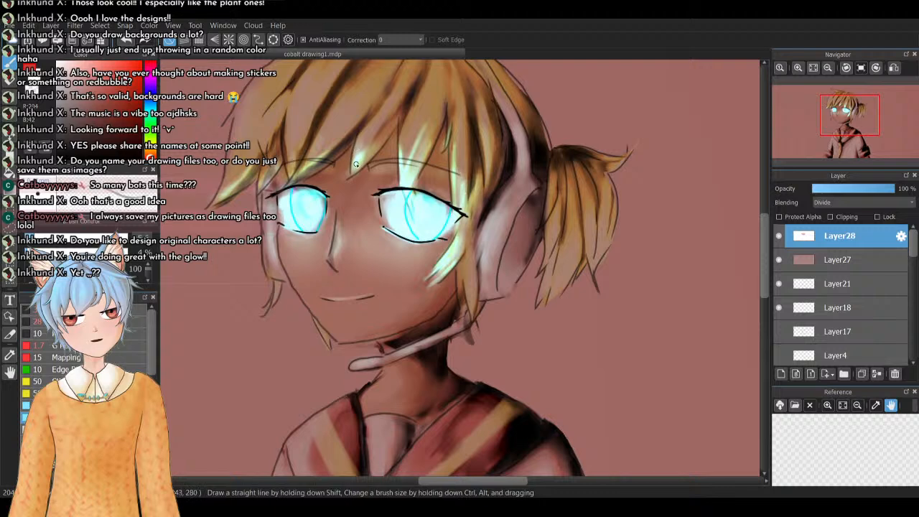
# Paint bright glow streaks on the bang tips between the eyes and on the strands above the far eye
pyautogui.moveTo(355, 167); pyautogui.dragTo(386, 140)
pyautogui.moveTo(352, 174); pyautogui.dragTo(360, 134)
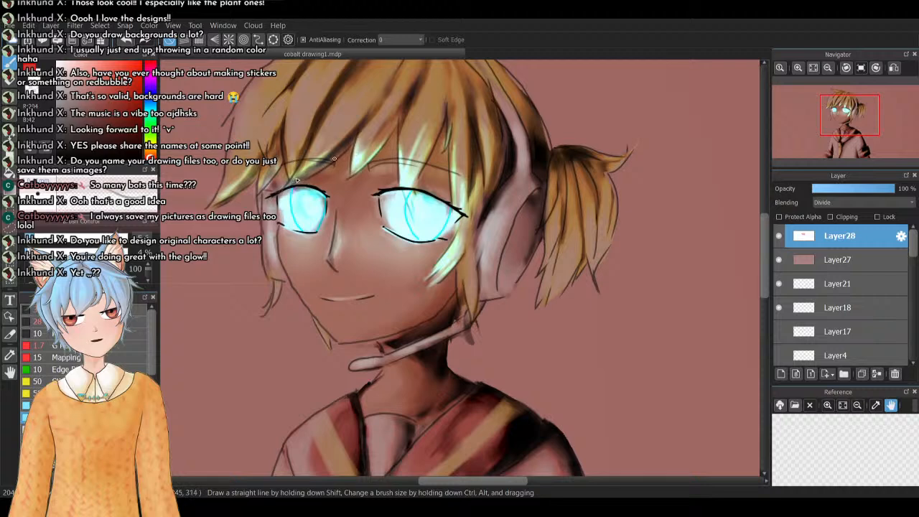
pyautogui.moveTo(296, 180); pyautogui.dragTo(349, 144)
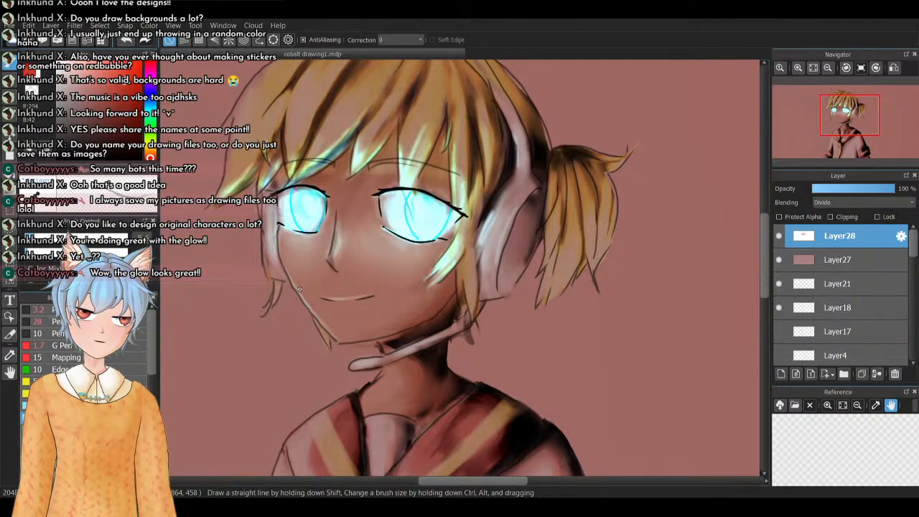
# Undo the first highlight streaks on the tie knot and paint soft highlights on the knot and the tie below it
pyautogui.moveTo(852, 124); pyautogui.dragTo(851, 135)
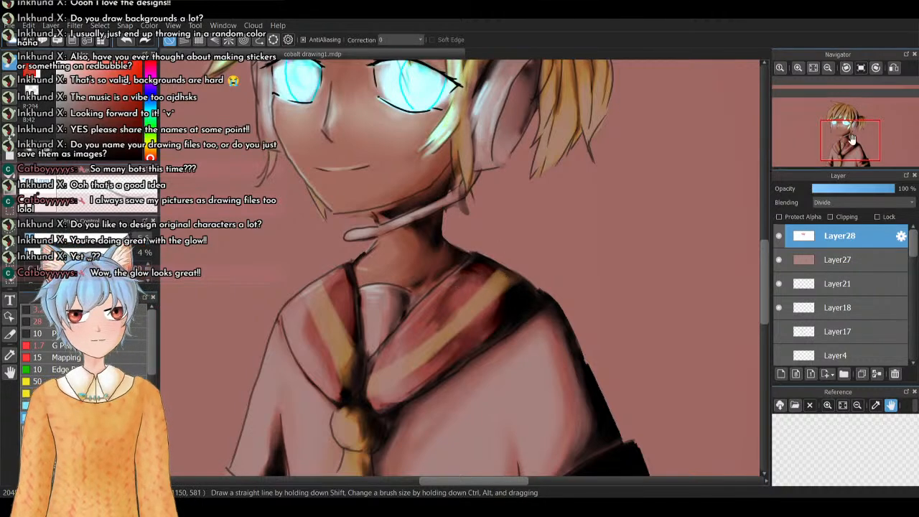
pyautogui.moveTo(853, 133)
pyautogui.mouseDown()
pyautogui.moveTo(848, 153)
pyautogui.moveTo(847, 143)
pyautogui.mouseUp()
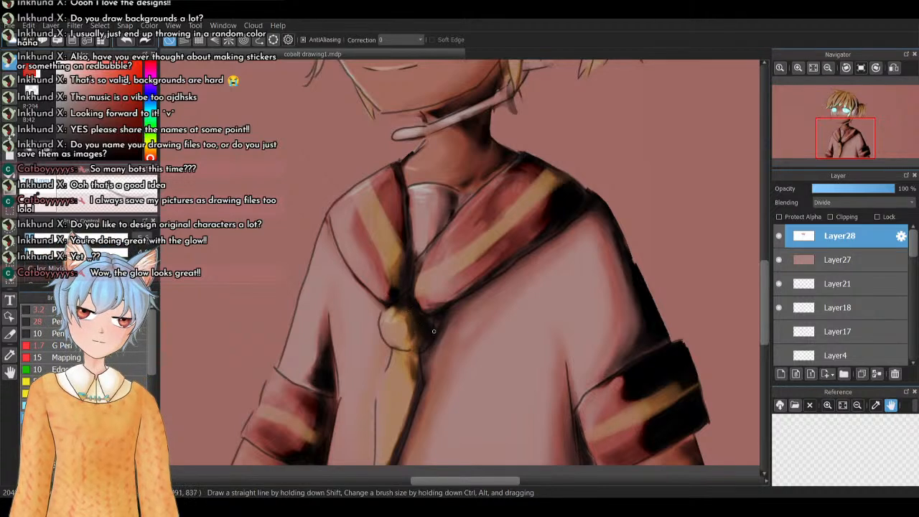
pyautogui.moveTo(846, 152)
pyautogui.mouseDown()
pyautogui.moveTo(851, 142)
pyautogui.moveTo(845, 154)
pyautogui.mouseUp()
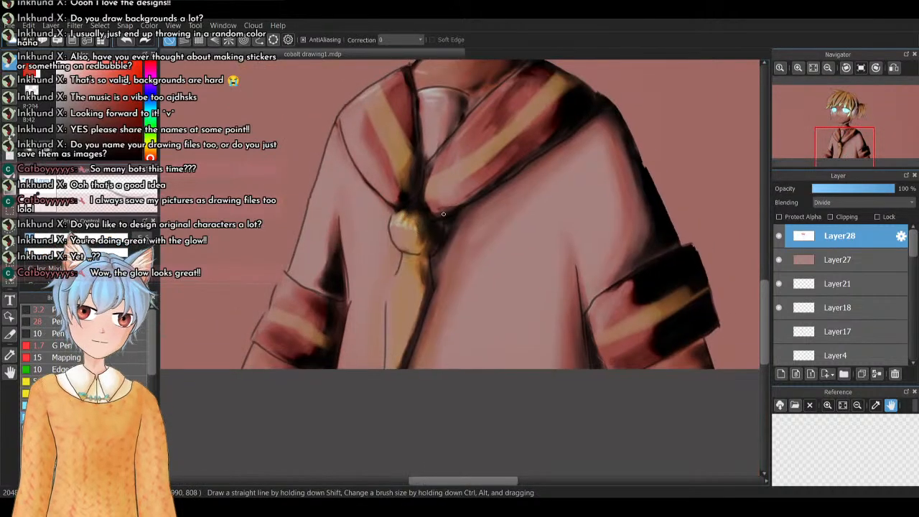
pyautogui.hotkey('ctrl', 'z')
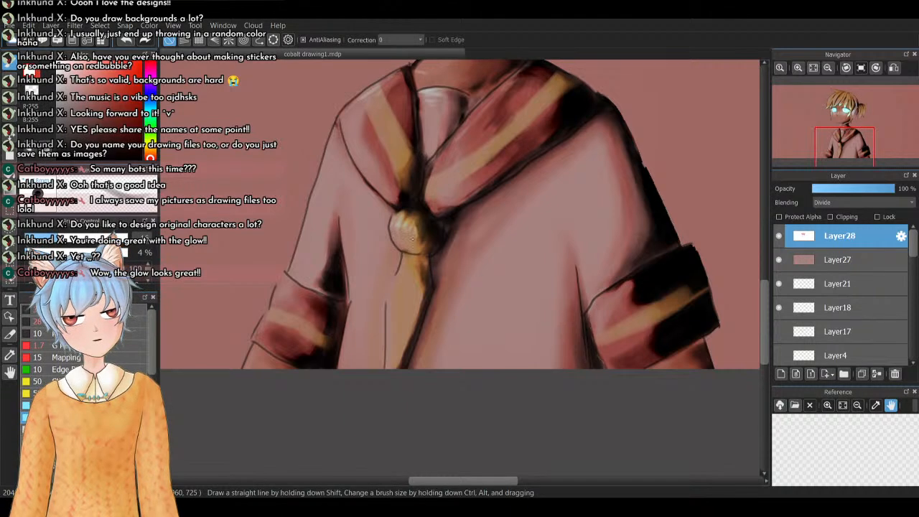
pyautogui.moveTo(412, 241)
pyautogui.mouseDown()
pyautogui.moveTo(394, 229)
pyautogui.moveTo(418, 230)
pyautogui.moveTo(411, 238)
pyautogui.mouseUp()
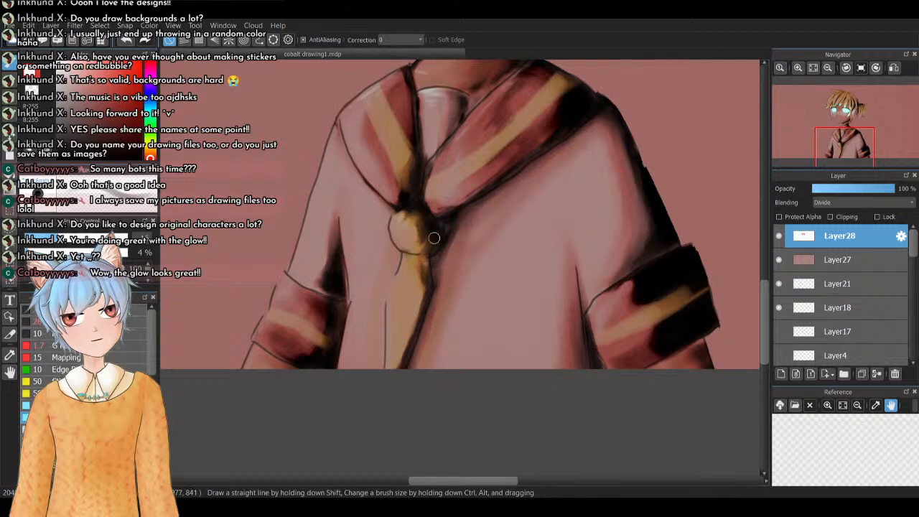
pyautogui.moveTo(392, 222); pyautogui.dragTo(441, 232)
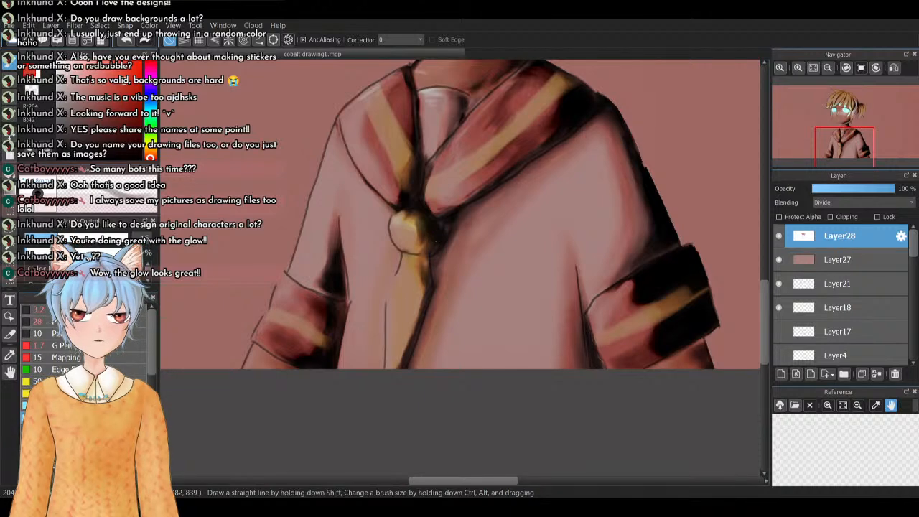
pyautogui.moveTo(393, 295)
pyautogui.mouseDown()
pyautogui.moveTo(411, 254)
pyautogui.moveTo(412, 276)
pyautogui.moveTo(417, 265)
pyautogui.moveTo(400, 268)
pyautogui.moveTo(395, 314)
pyautogui.moveTo(411, 263)
pyautogui.moveTo(418, 303)
pyautogui.mouseUp()
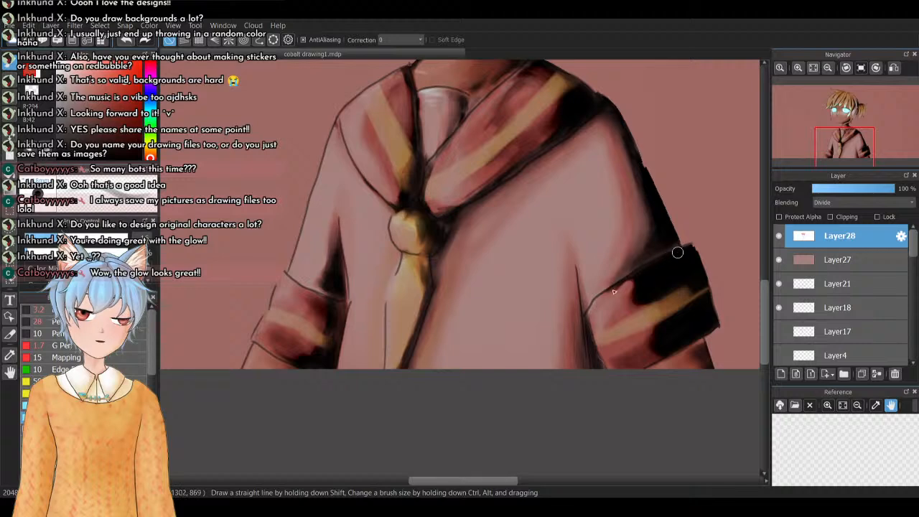
# Try white highlights on the near sleeve's cuff edge and the far sleeve, and erase them with the transparent colour
pyautogui.moveTo(632, 285)
pyautogui.mouseDown()
pyautogui.moveTo(595, 306)
pyautogui.moveTo(632, 283)
pyautogui.moveTo(600, 298)
pyautogui.moveTo(617, 288)
pyautogui.mouseUp()
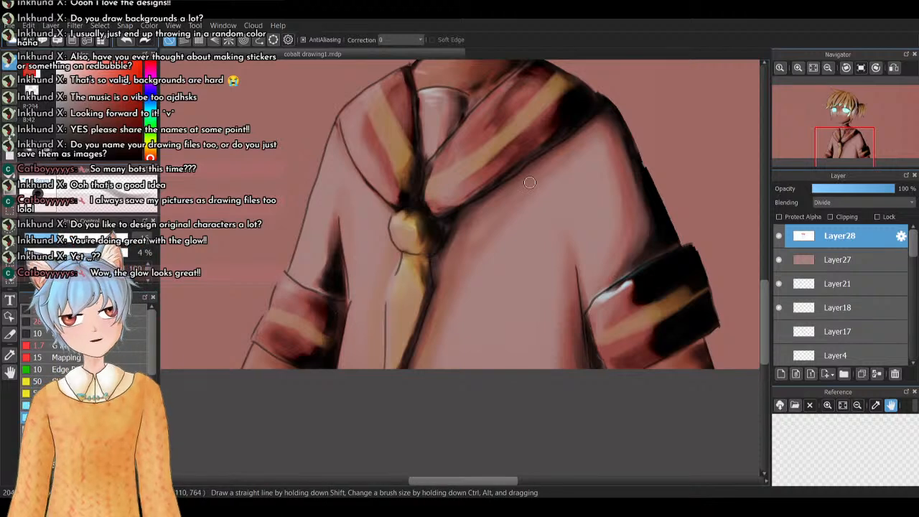
pyautogui.moveTo(328, 187); pyautogui.dragTo(333, 160)
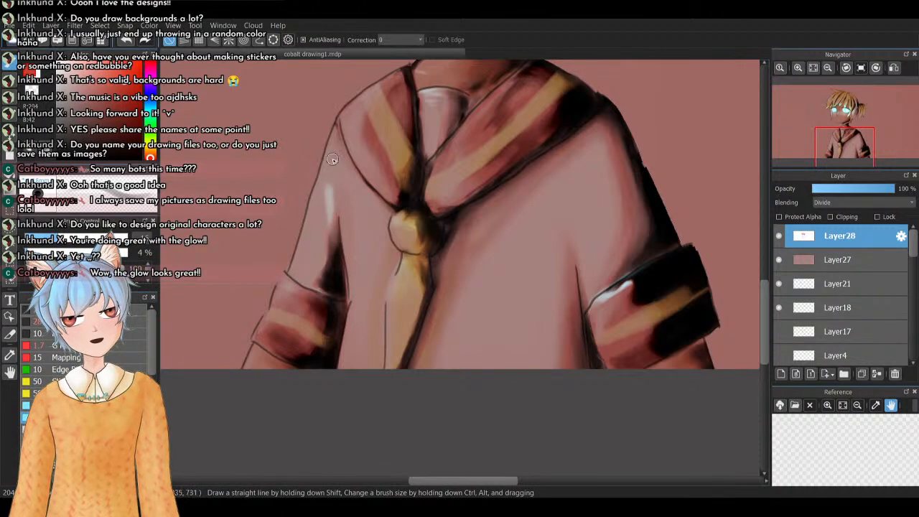
pyautogui.press('x')
pyautogui.moveTo(329, 191); pyautogui.dragTo(334, 243)
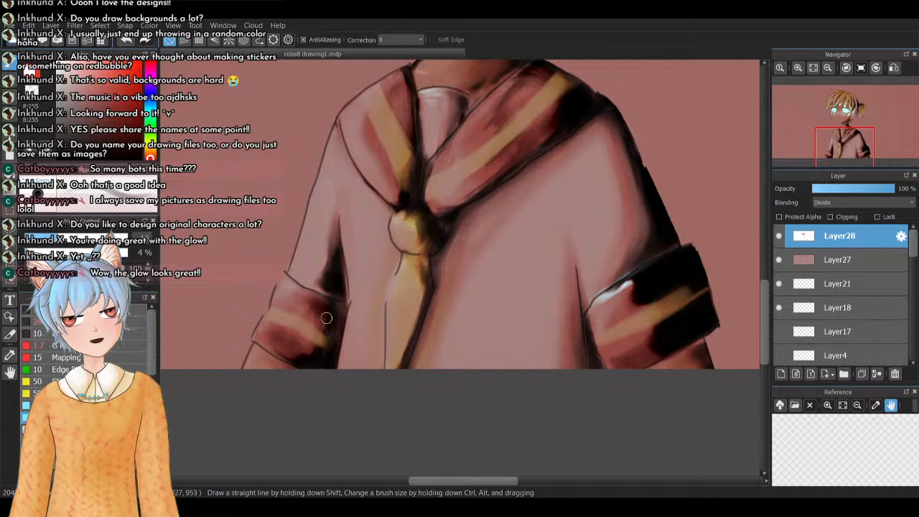
pyautogui.moveTo(632, 283)
pyautogui.mouseDown()
pyautogui.moveTo(586, 316)
pyautogui.moveTo(612, 291)
pyautogui.mouseUp()
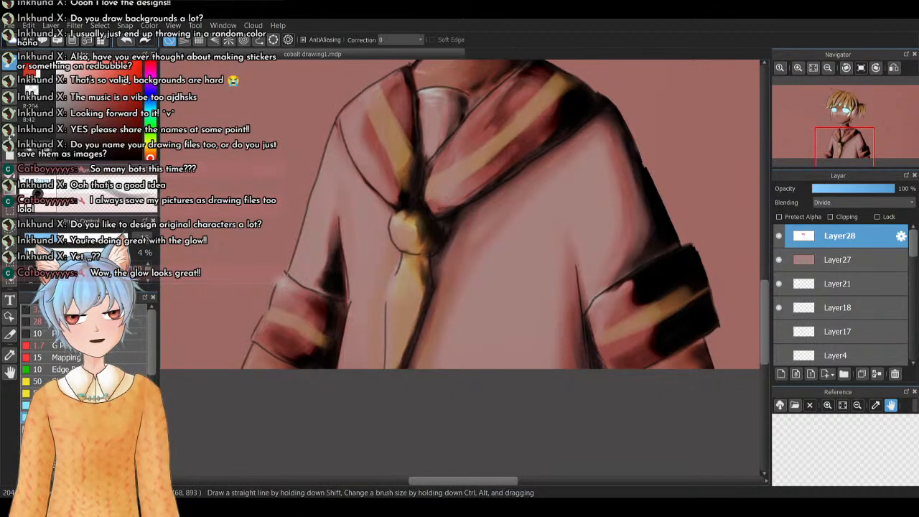
pyautogui.press('x')
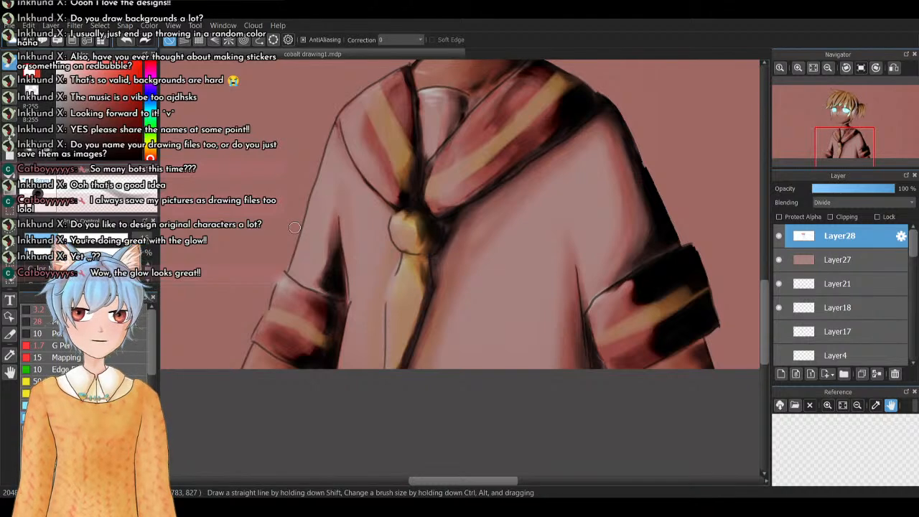
# Try Layer27 at 18% opacity with the whole canvas in view, and restore it to 100%
pyautogui.moveTo(843, 130); pyautogui.dragTo(846, 123)
pyautogui.click(813, 67)
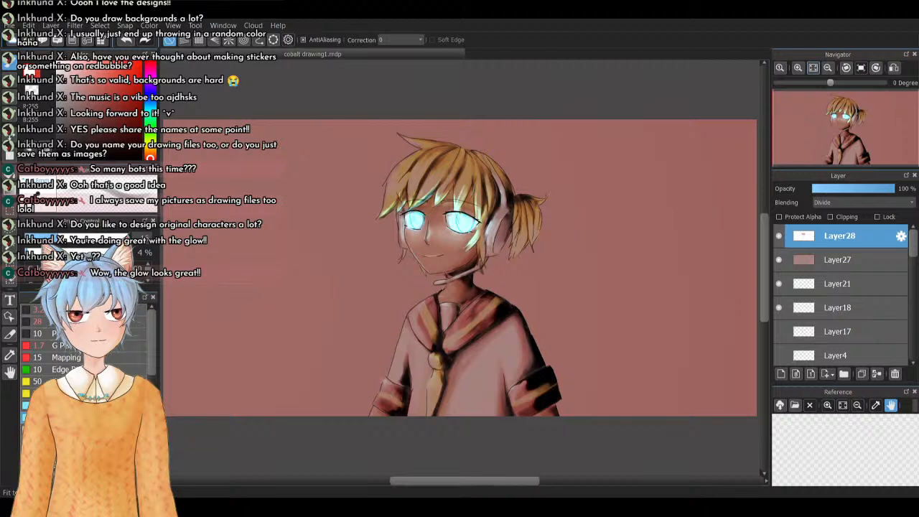
pyautogui.click(831, 249)
pyautogui.click(845, 188)
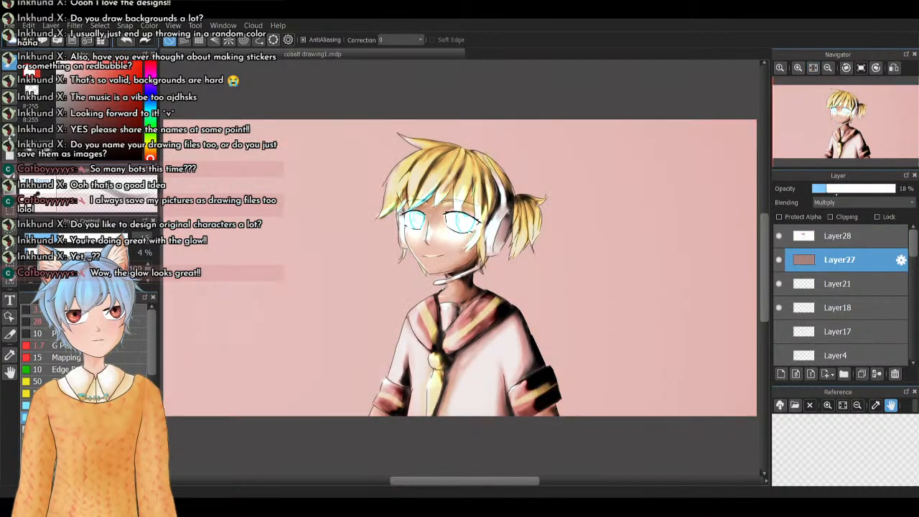
pyautogui.moveTo(828, 188); pyautogui.dragTo(895, 189)
# Compare the painting with Layer27 and Layer28 hidden in turn, leaving both shown
pyautogui.click(779, 259)
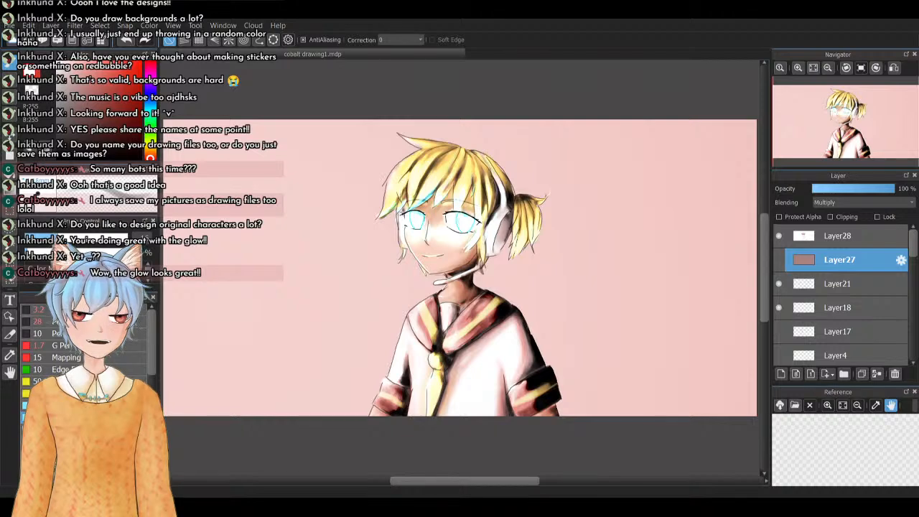
pyautogui.click(779, 259)
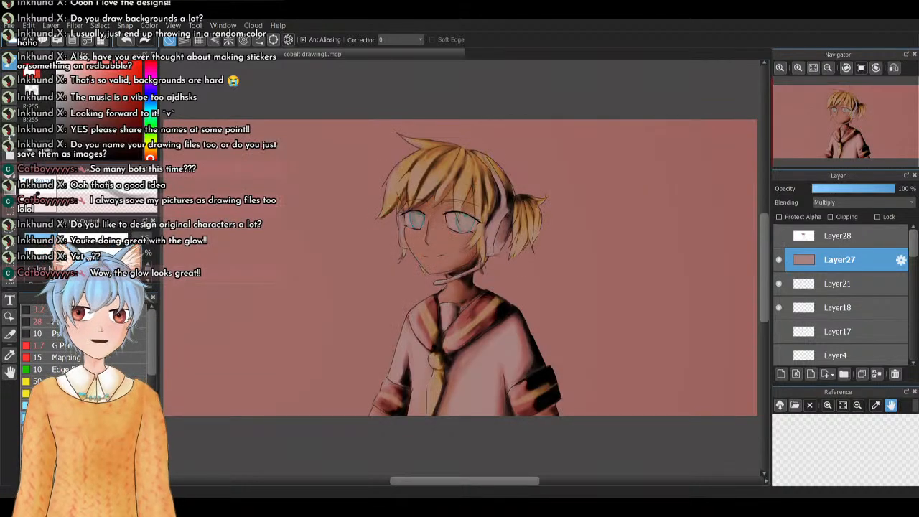
pyautogui.click(779, 235)
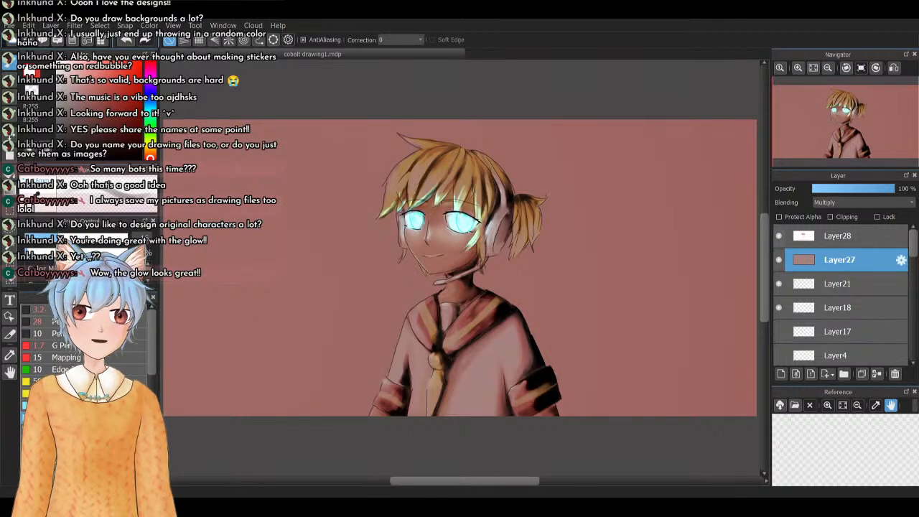
# Set Layer27's opacity to 78% and Layer28's opacity to 72%
pyautogui.click(839, 235)
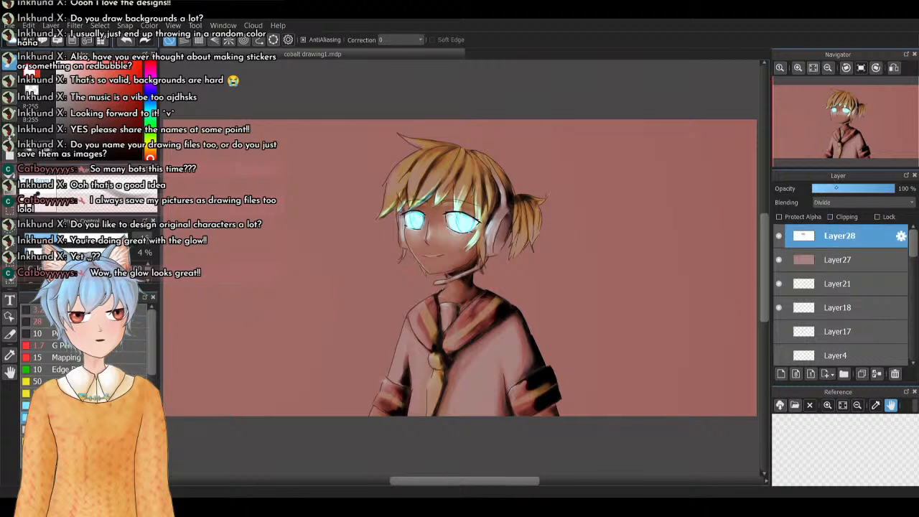
pyautogui.click(867, 188)
pyautogui.click(839, 259)
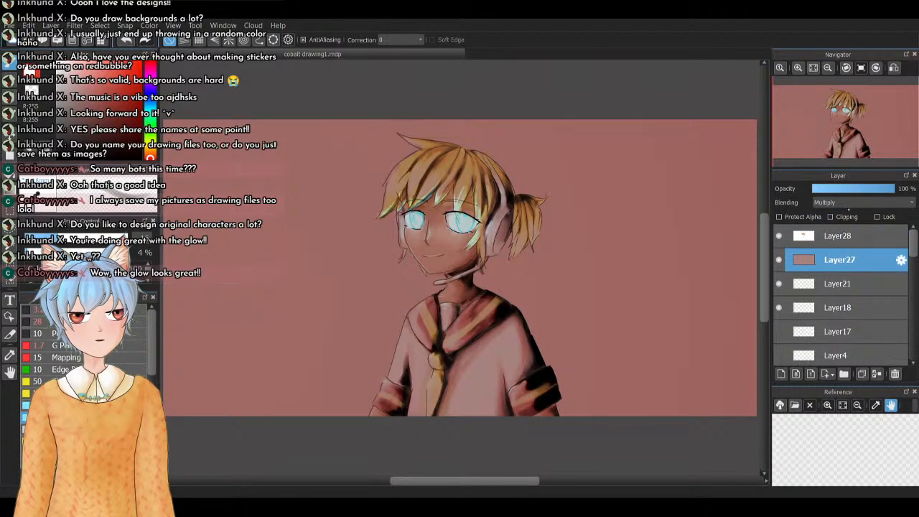
pyautogui.click(862, 189)
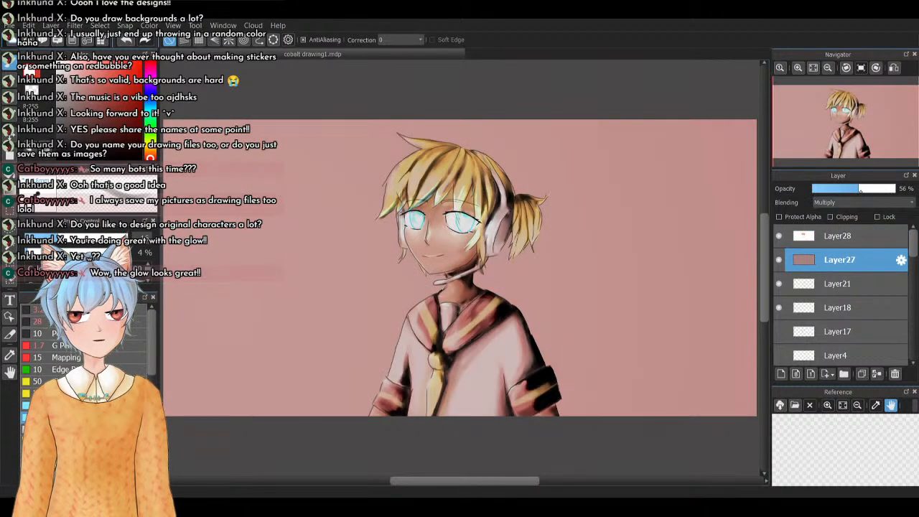
pyautogui.click(877, 189)
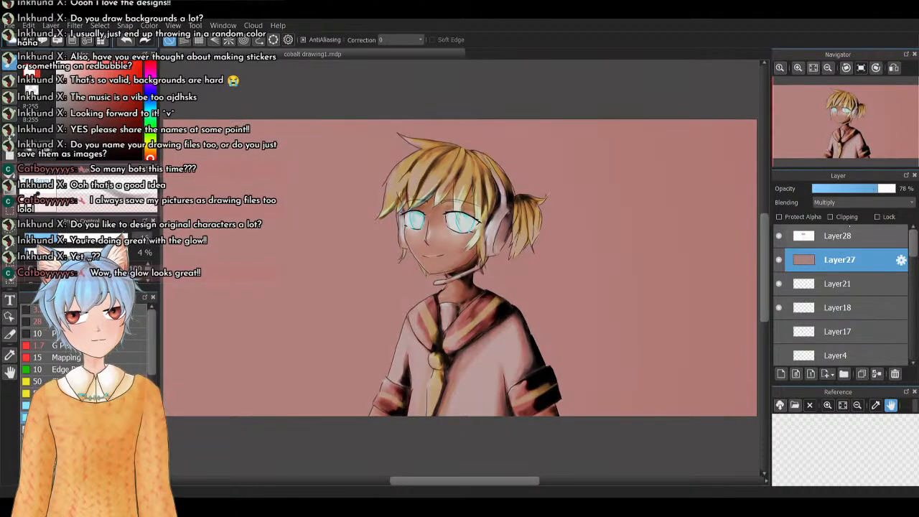
pyautogui.click(840, 236)
pyautogui.click(871, 189)
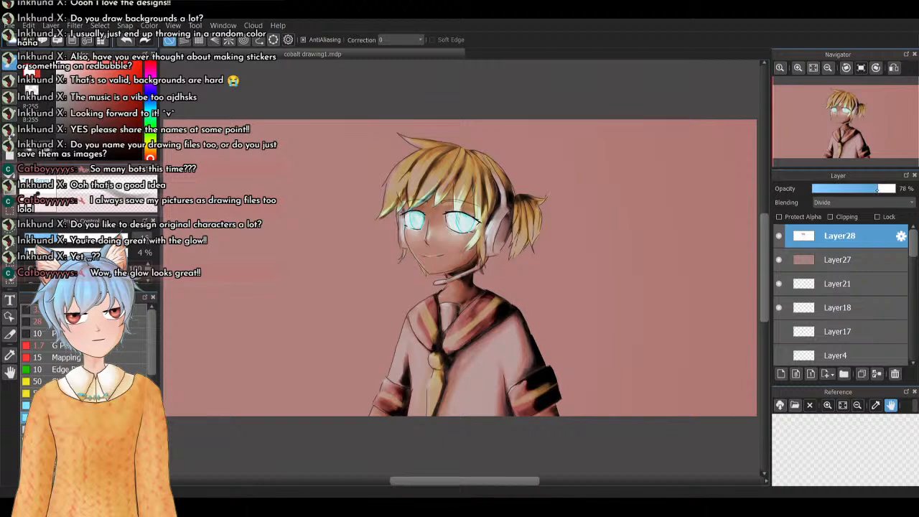
pyautogui.click(854, 189)
pyautogui.click(874, 190)
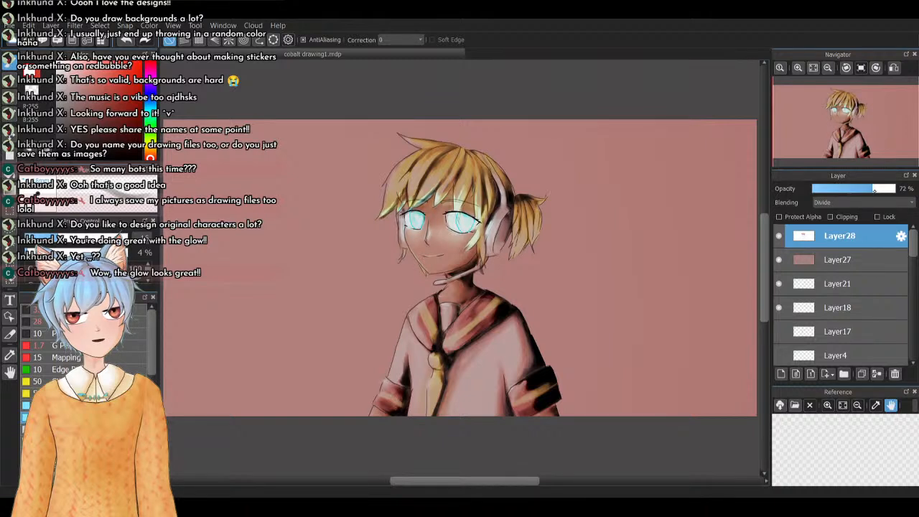
# Toggle the visibility of Layer28 and Layer27 to compare the painting with and without the glow and colour overlay
pyautogui.click(779, 236)
pyautogui.click(779, 237)
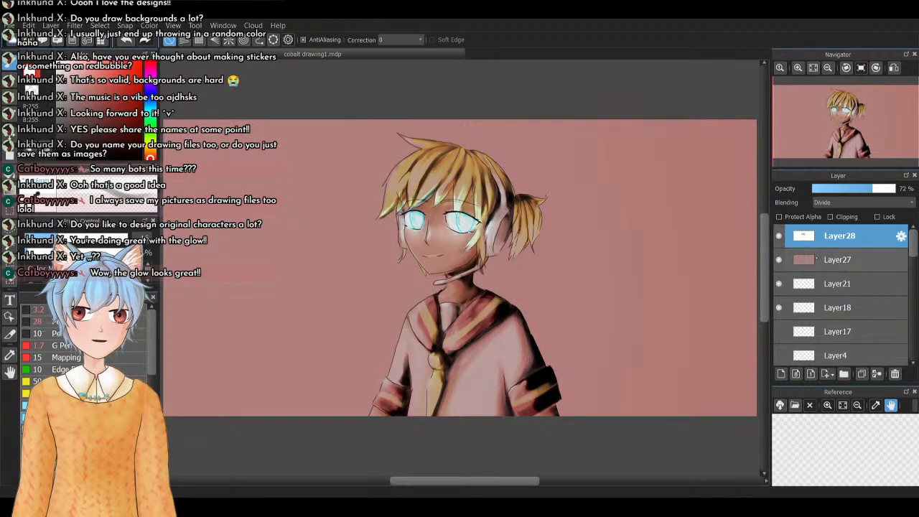
pyautogui.click(779, 259)
pyautogui.click(778, 236)
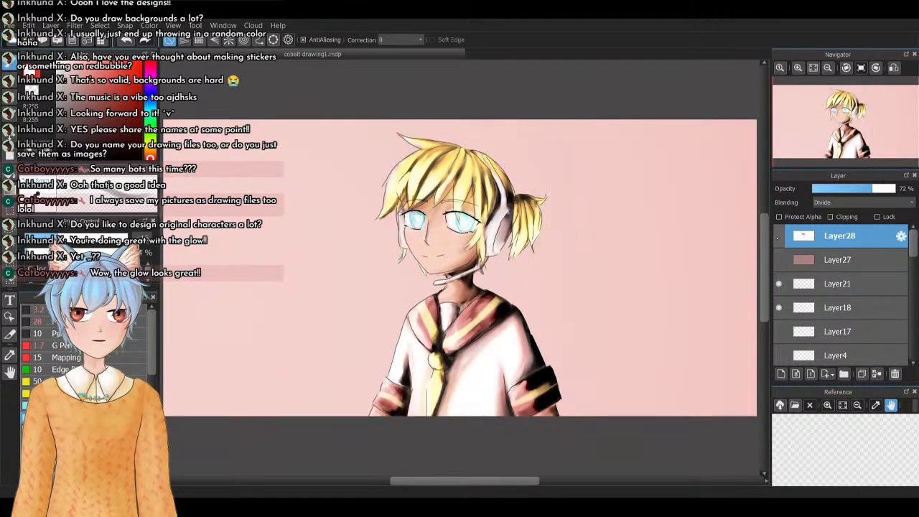
pyautogui.click(779, 237)
pyautogui.click(778, 259)
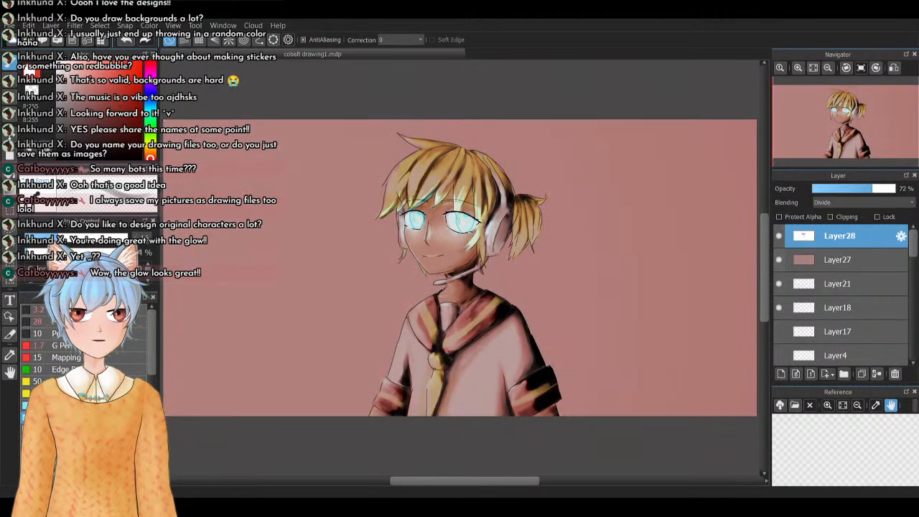
# Fine-tune the overlay strengths, with Layer28 at 81% opacity and Layer27 at 53%, and make Layer28 the active layer
pyautogui.click(840, 260)
pyautogui.moveTo(866, 190); pyautogui.dragTo(861, 189)
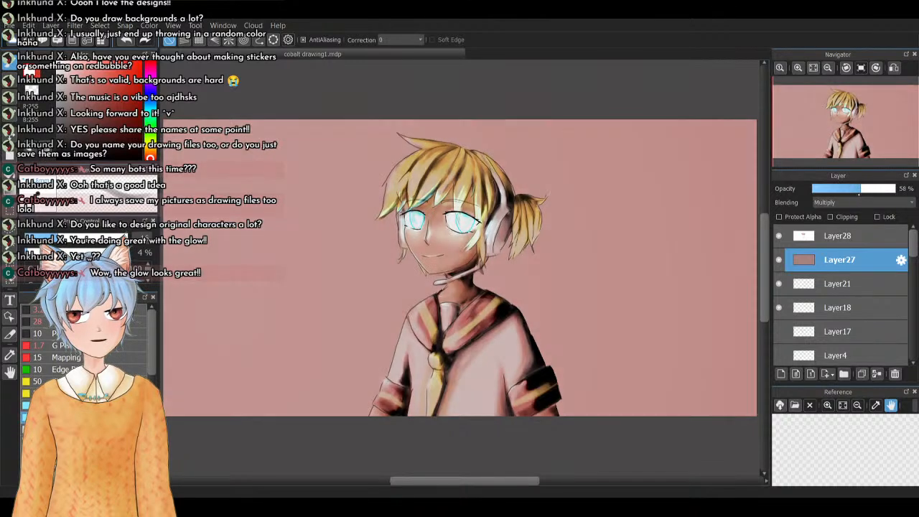
pyautogui.click(840, 236)
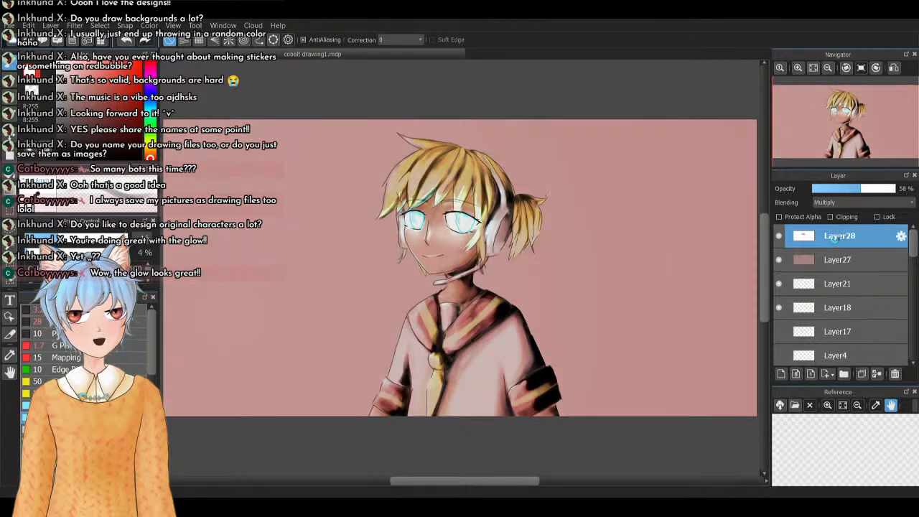
pyautogui.moveTo(862, 189); pyautogui.dragTo(861, 189)
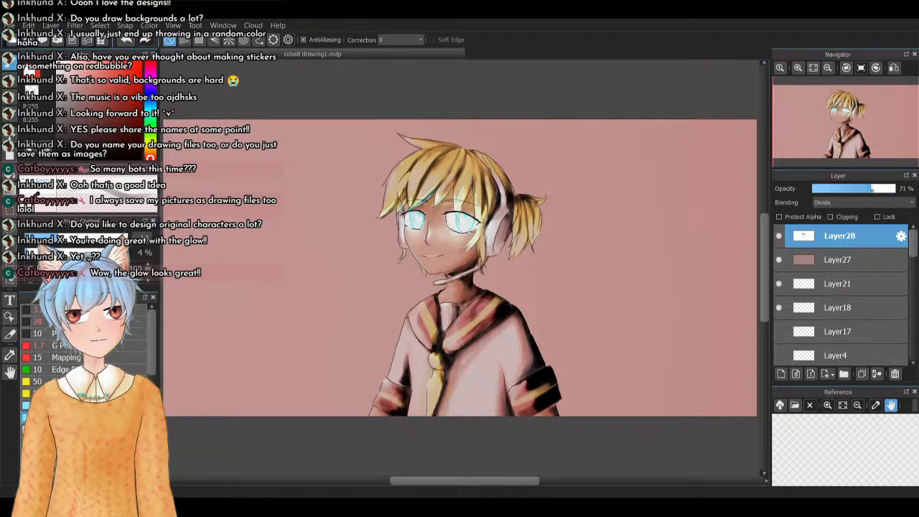
pyautogui.moveTo(875, 189); pyautogui.dragTo(872, 192)
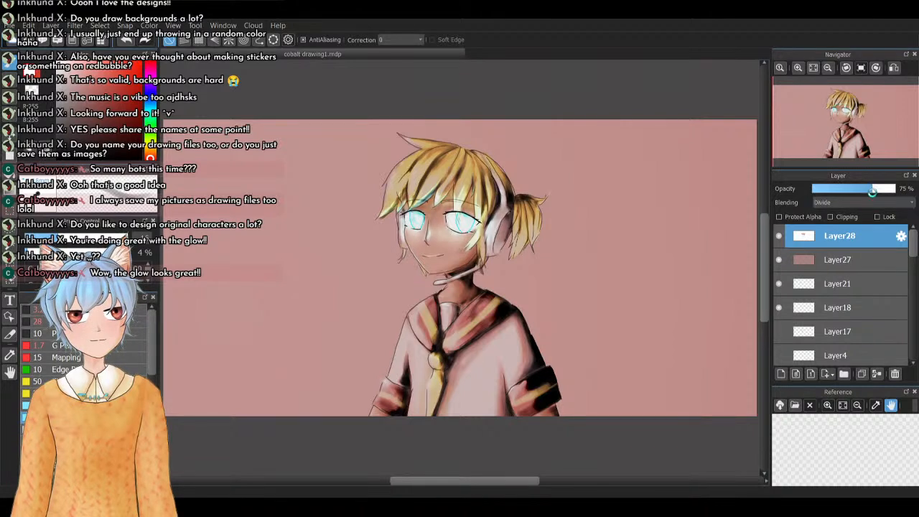
pyautogui.click(833, 261)
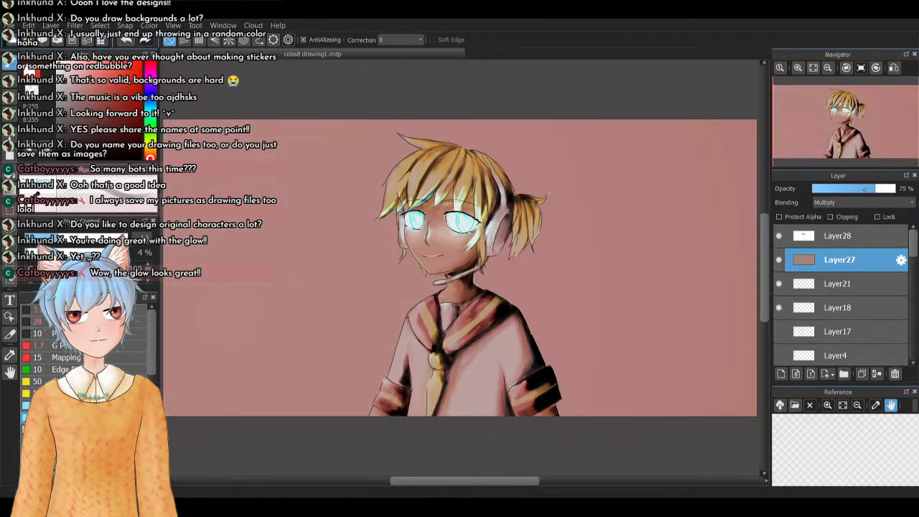
pyautogui.moveTo(876, 189); pyautogui.dragTo(858, 187)
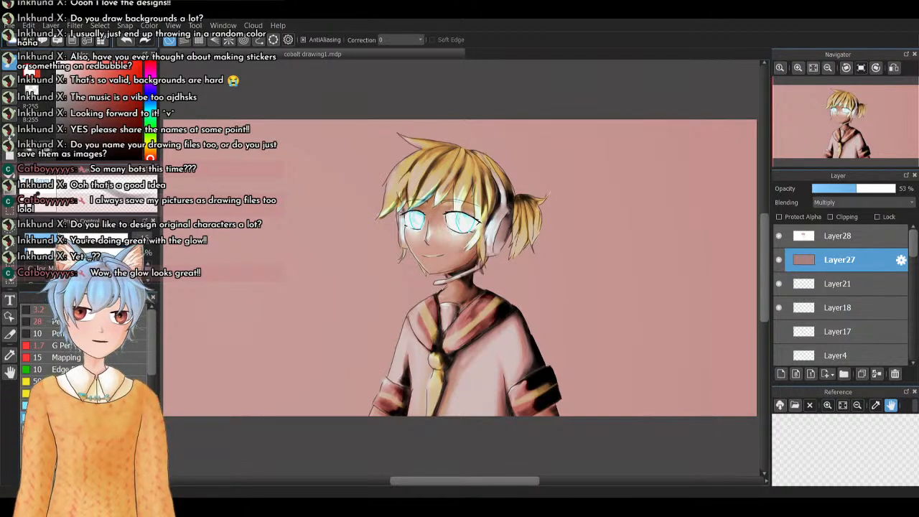
pyautogui.click(837, 235)
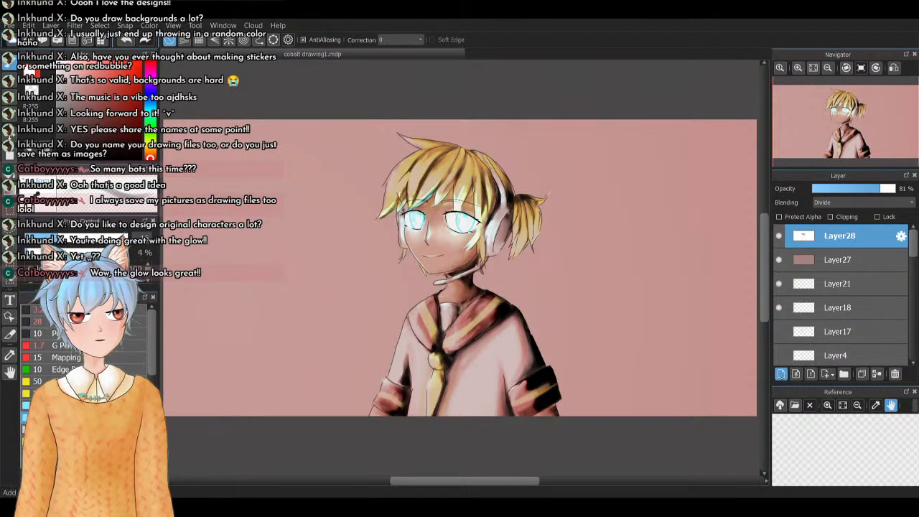
# Duplicate Layer28, setting the upper copy's opacity to 18% and the lower copy's to 45%
pyautogui.click(781, 373)
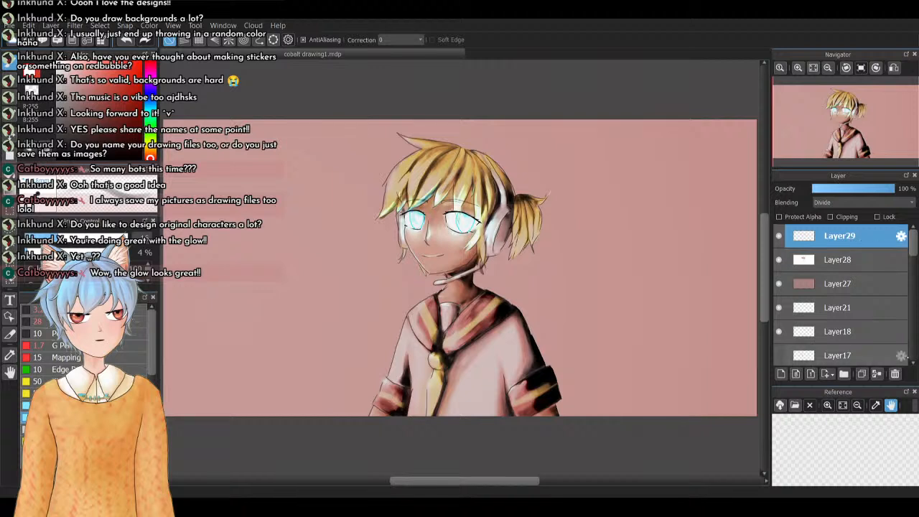
pyautogui.click(895, 373)
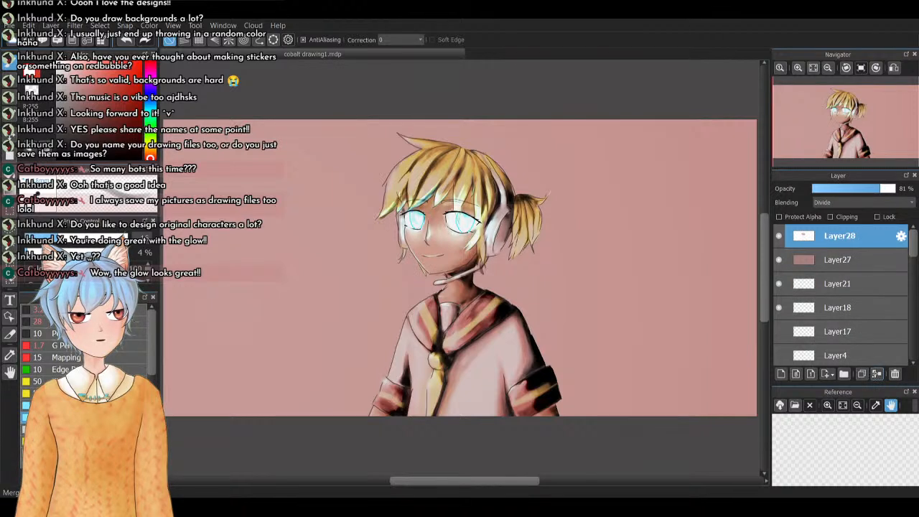
pyautogui.click(862, 374)
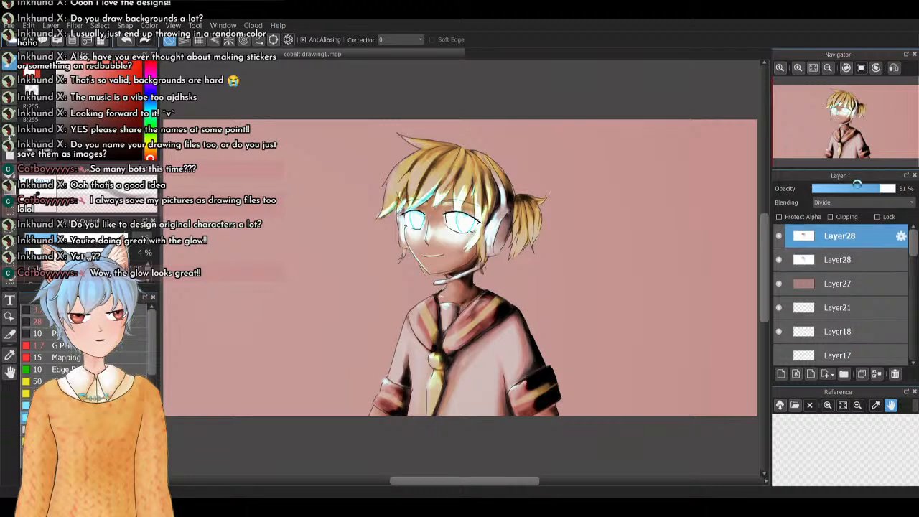
pyautogui.click(851, 190)
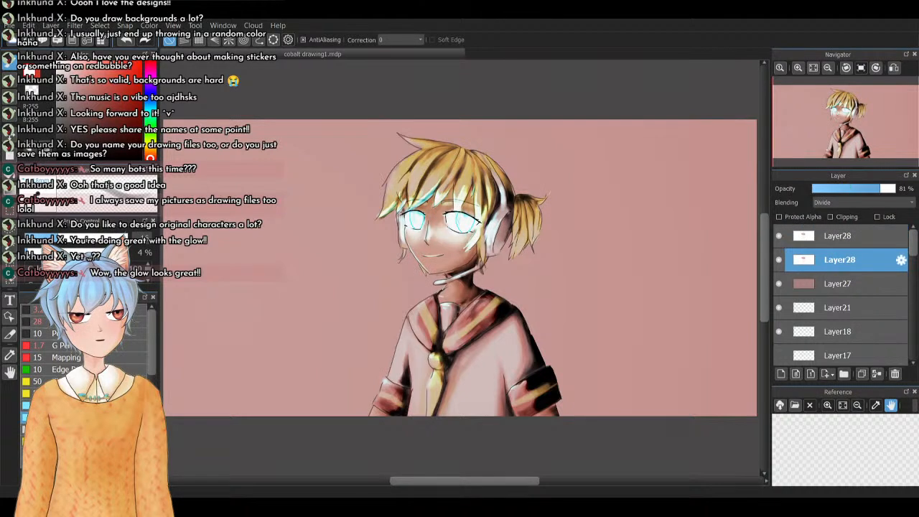
pyautogui.click(842, 188)
pyautogui.click(871, 189)
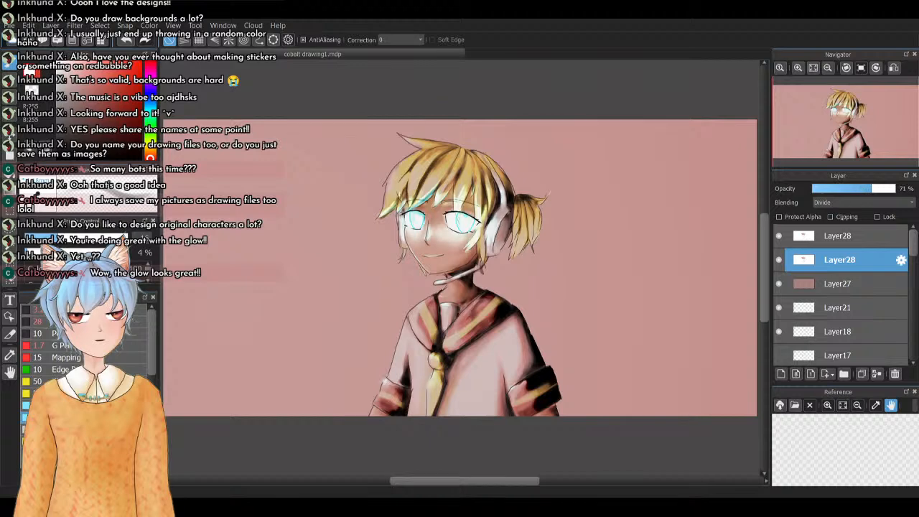
pyautogui.click(836, 188)
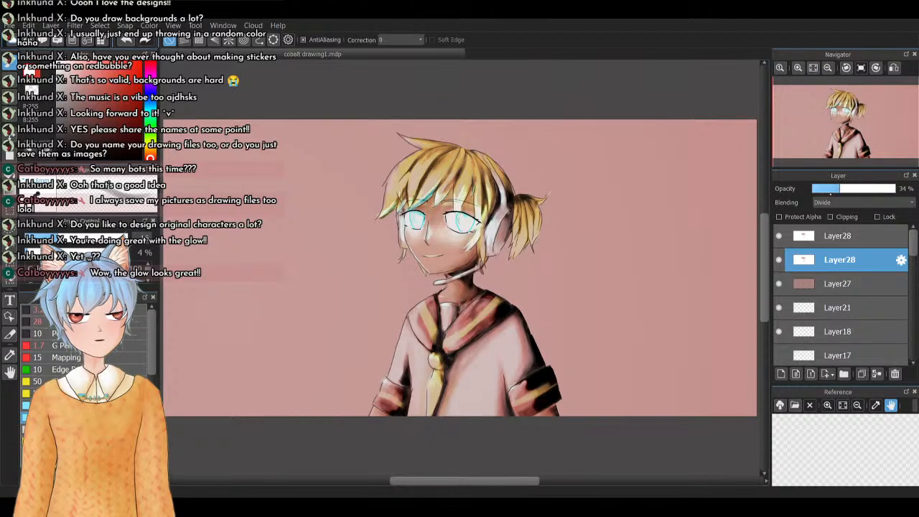
pyautogui.click(833, 237)
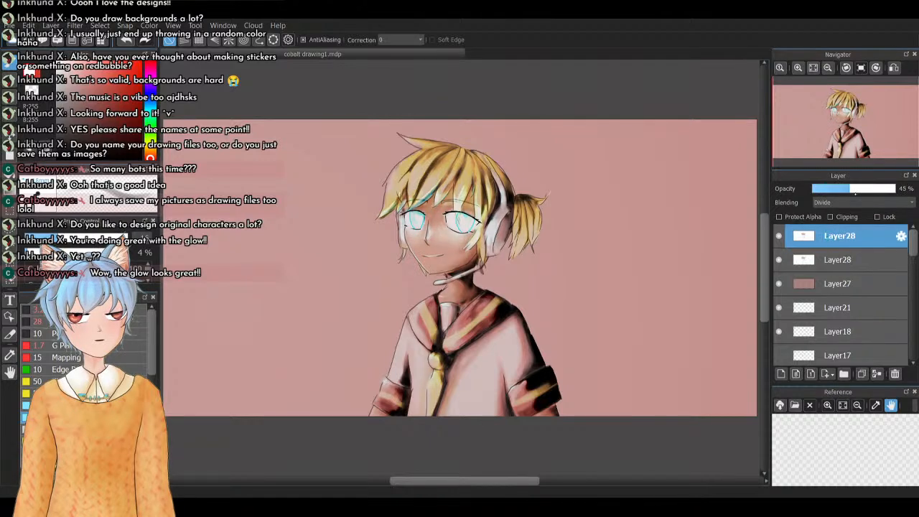
pyautogui.moveTo(823, 236); pyautogui.dragTo(822, 265)
pyautogui.click(832, 236)
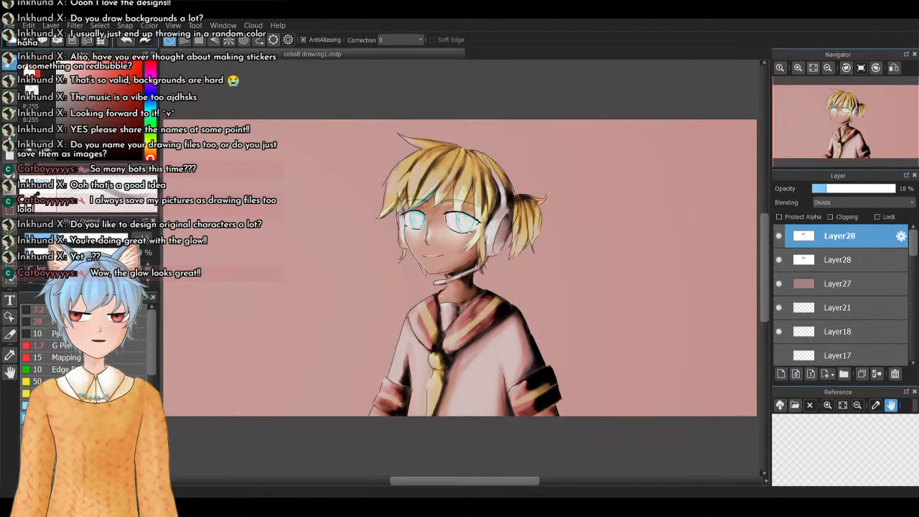
# Brush additional soft light over the character's hair, face and clothing on the upper Layer28 copy
pyautogui.click(798, 67)
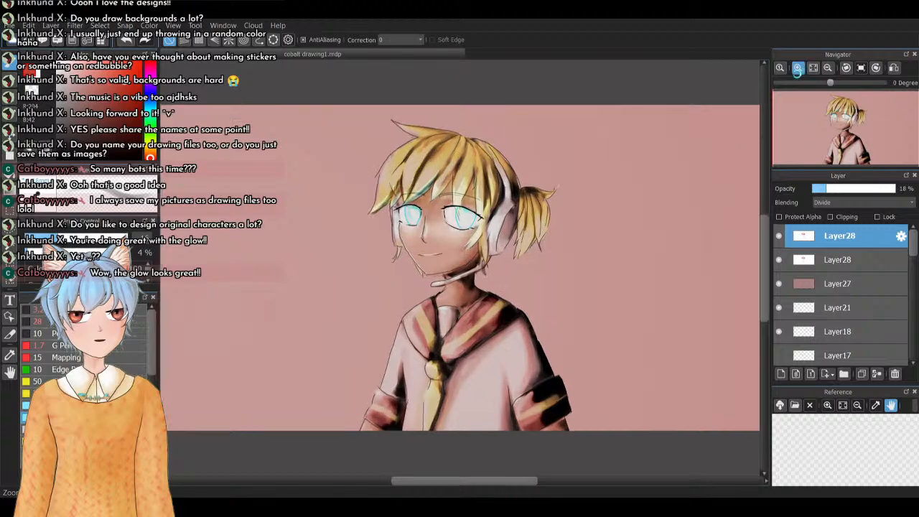
pyautogui.click(814, 67)
pyautogui.click(780, 67)
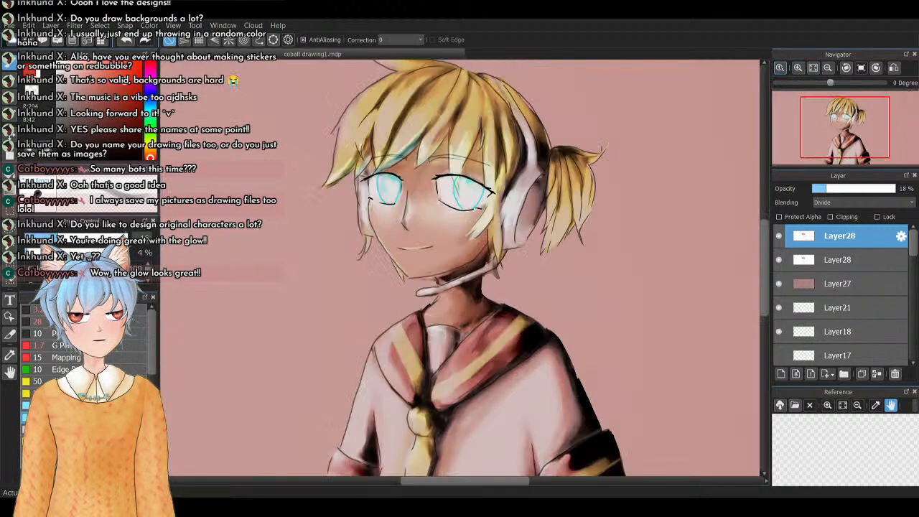
pyautogui.click(857, 125)
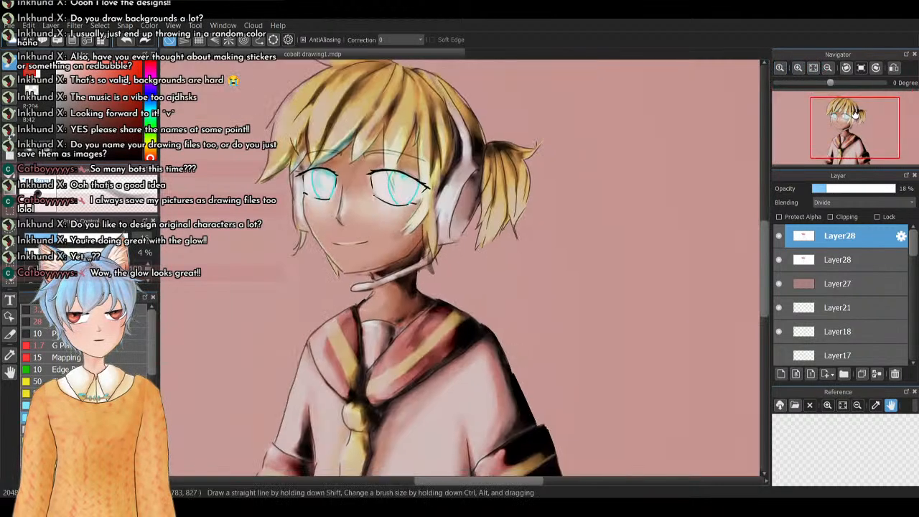
pyautogui.click(853, 113)
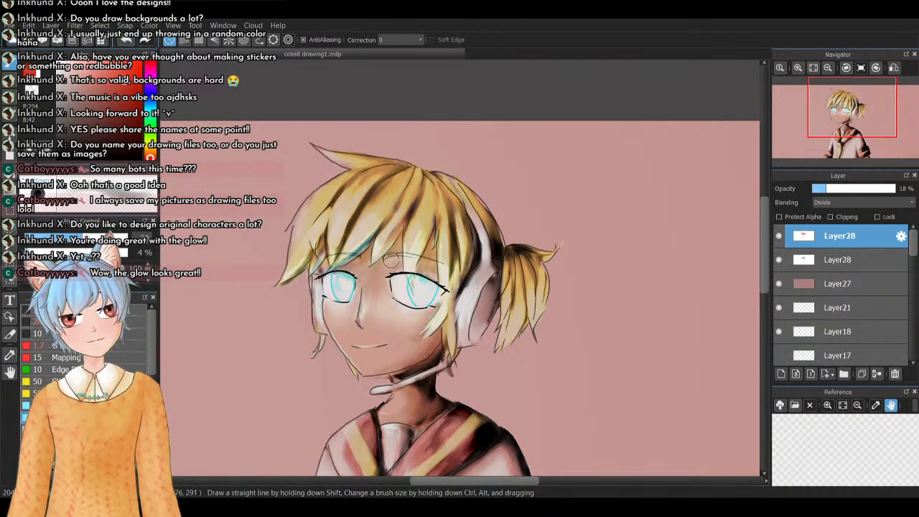
pyautogui.moveTo(860, 122); pyautogui.dragTo(856, 142)
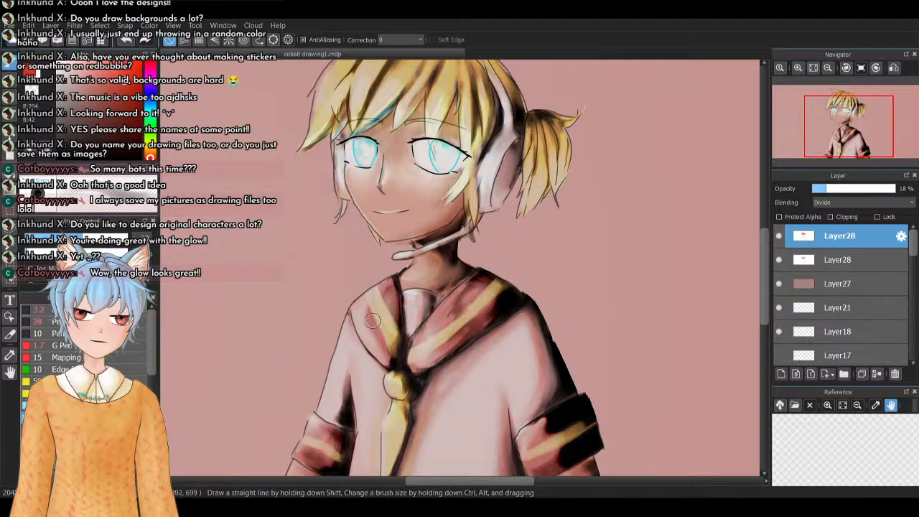
pyautogui.moveTo(849, 126); pyautogui.dragTo(855, 145)
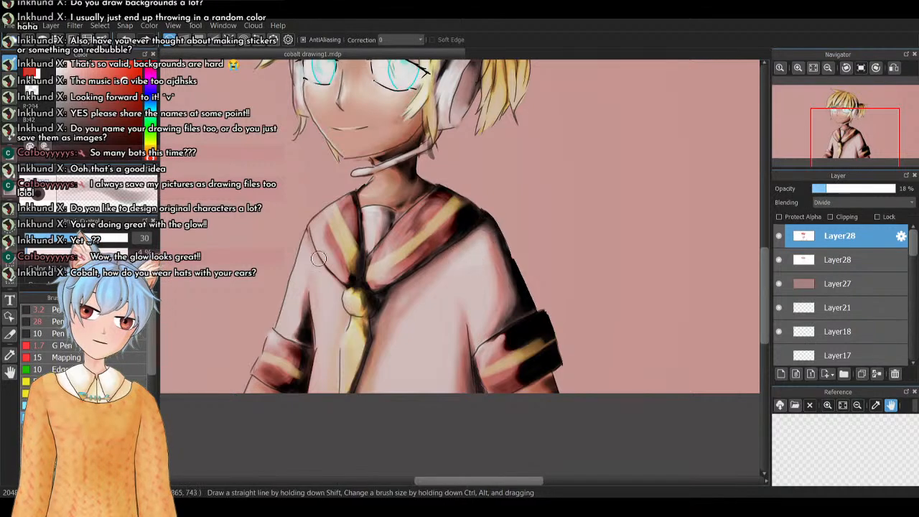
pyautogui.moveTo(856, 121); pyautogui.dragTo(854, 95)
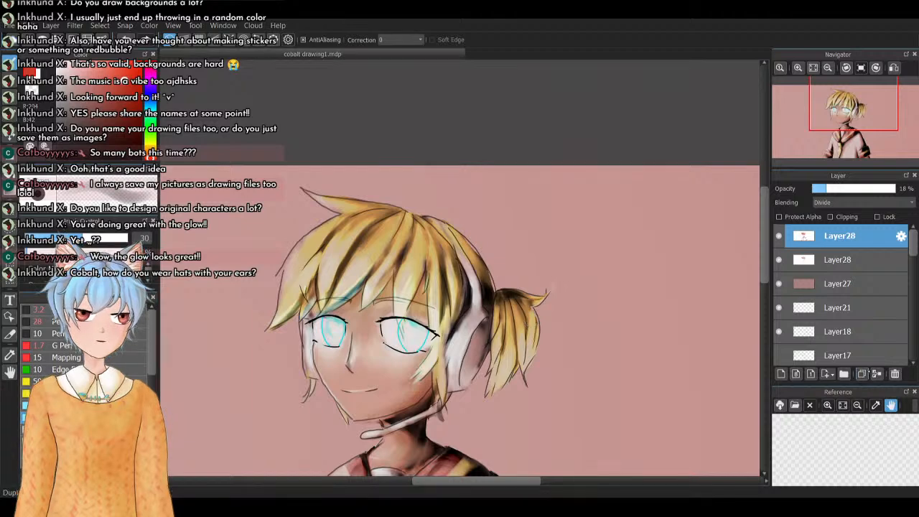
pyautogui.click(862, 374)
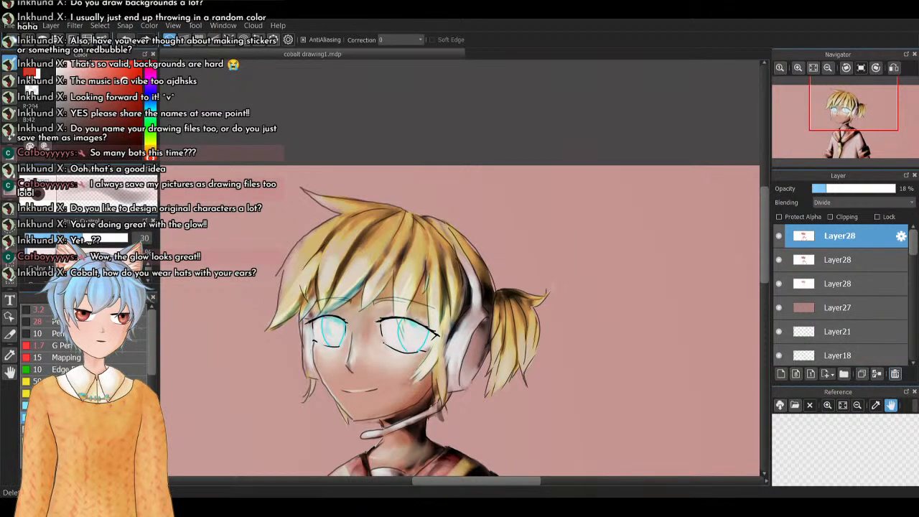
pyautogui.click(895, 373)
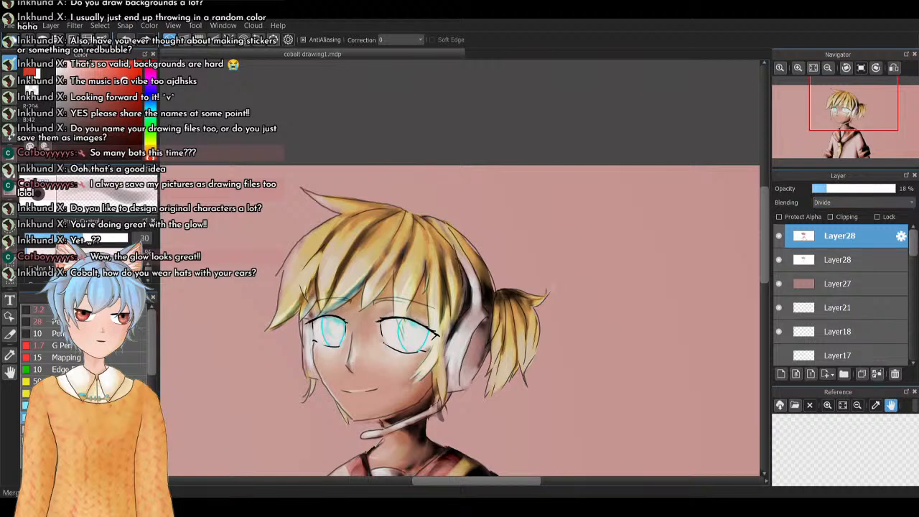
pyautogui.click(877, 374)
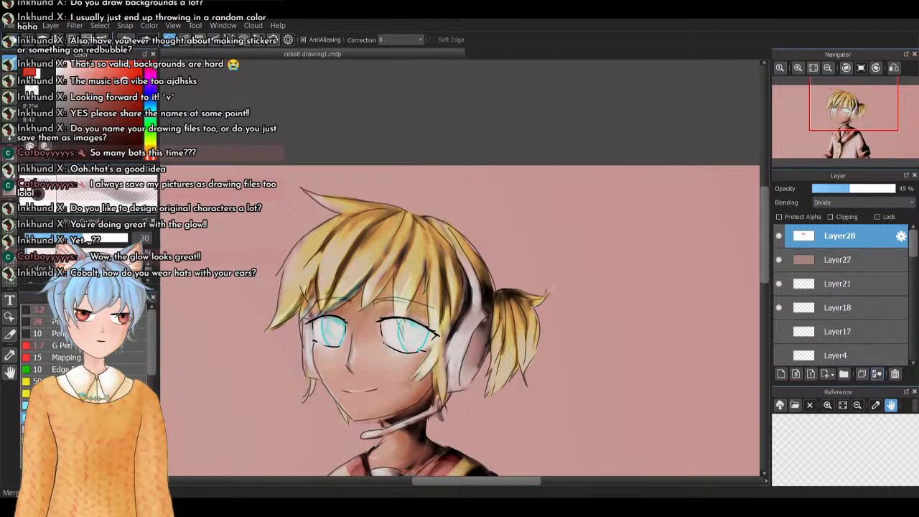
pyautogui.hotkey('ctrl', 'z')
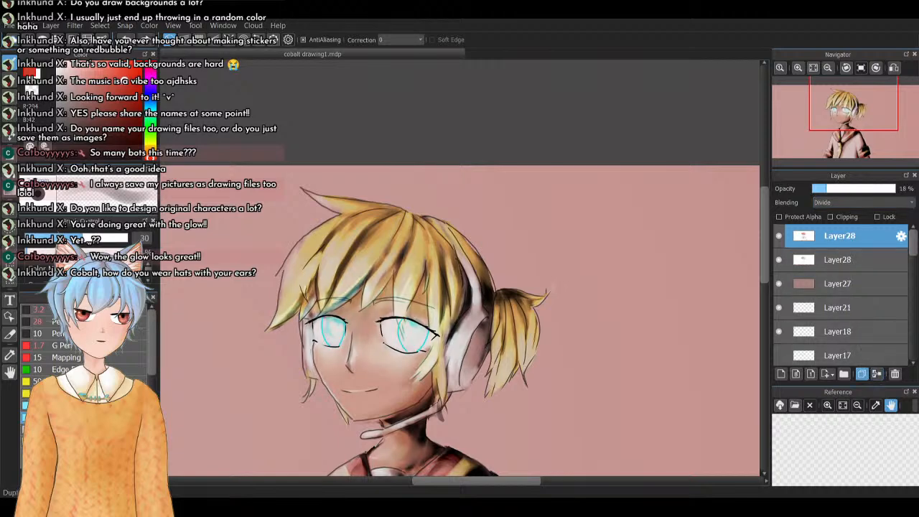
# Duplicate the upper Layer28, set the new copy to Multiply at 52% opacity, and clear its contents
pyautogui.click(863, 373)
pyautogui.moveTo(825, 188); pyautogui.dragTo(867, 224)
pyautogui.click(849, 219)
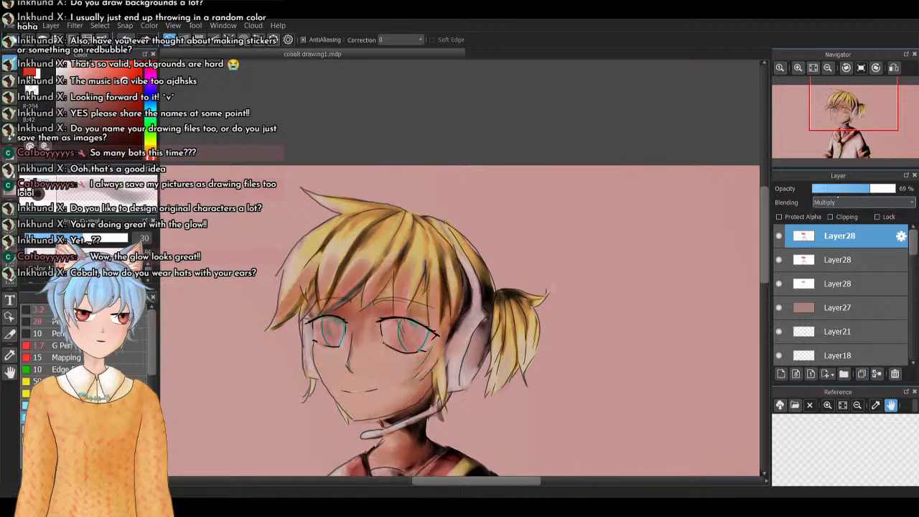
pyautogui.click(839, 189)
pyautogui.click(855, 189)
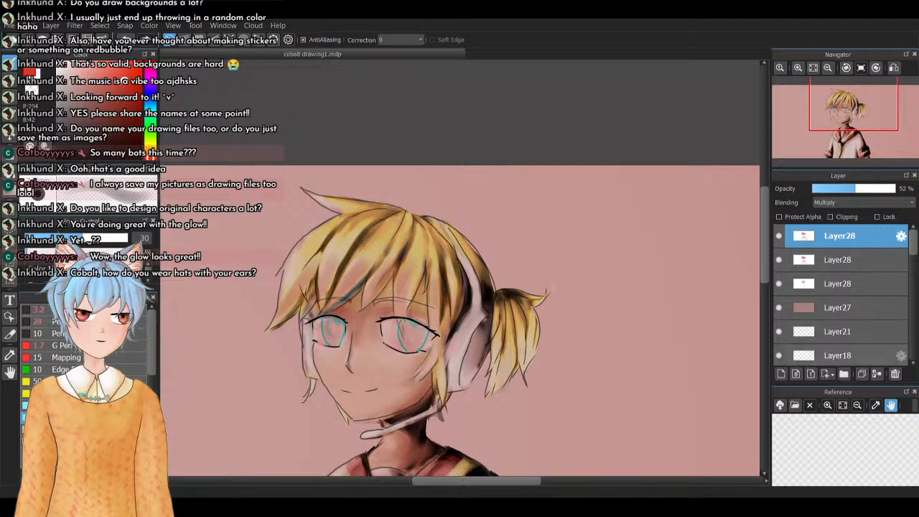
pyautogui.press('Delete')
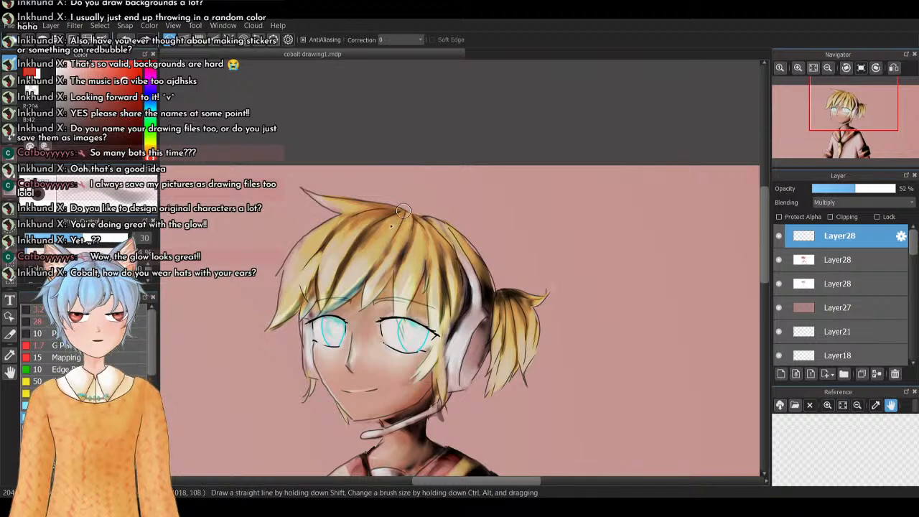
# Paint warm shading strokes along the strands of the bangs and crown on the empty Multiply layer
pyautogui.moveTo(379, 244)
pyautogui.mouseDown()
pyautogui.moveTo(409, 214)
pyautogui.moveTo(397, 246)
pyautogui.moveTo(417, 274)
pyautogui.mouseUp()
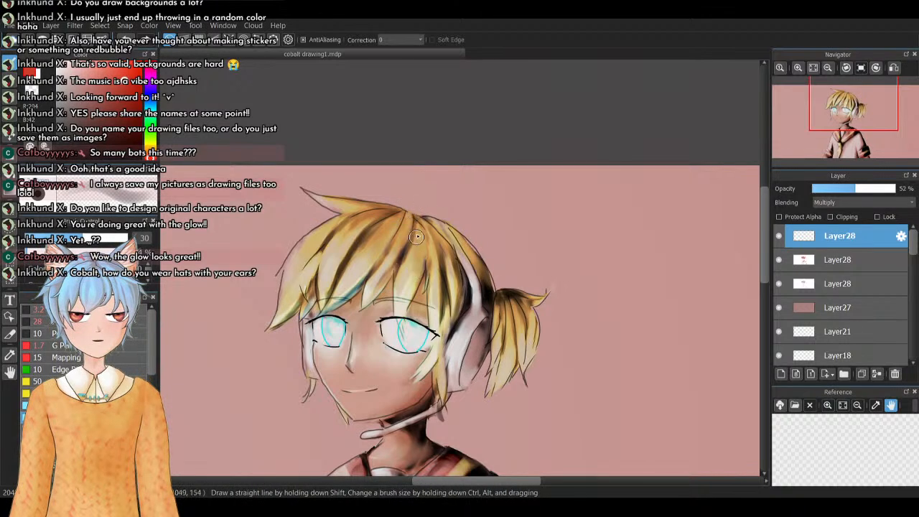
pyautogui.moveTo(425, 225)
pyautogui.mouseDown()
pyautogui.moveTo(439, 273)
pyautogui.moveTo(459, 290)
pyautogui.mouseUp()
pyautogui.moveTo(452, 244); pyautogui.dragTo(466, 266)
pyautogui.moveTo(430, 222); pyautogui.dragTo(476, 258)
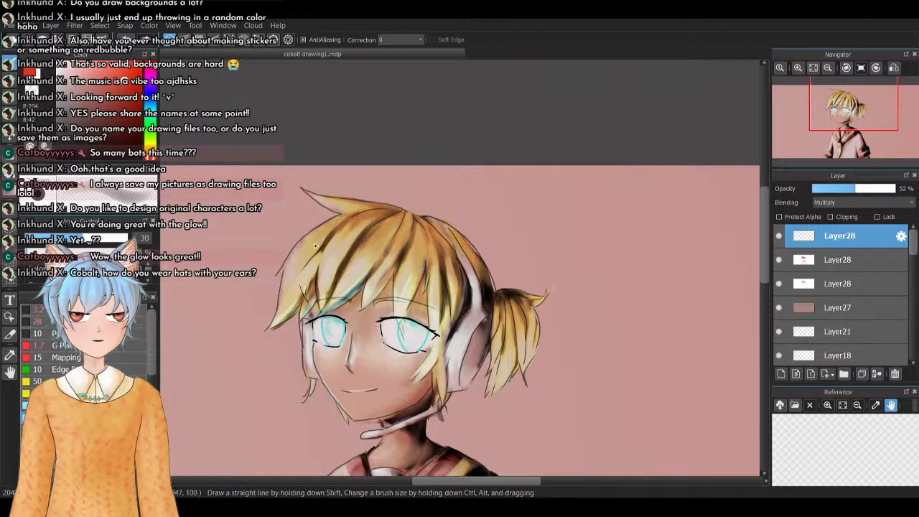
pyautogui.moveTo(353, 215)
pyautogui.mouseDown()
pyautogui.moveTo(299, 262)
pyautogui.moveTo(353, 218)
pyautogui.moveTo(356, 238)
pyautogui.moveTo(365, 223)
pyautogui.moveTo(336, 260)
pyautogui.moveTo(375, 217)
pyautogui.moveTo(344, 269)
pyautogui.moveTo(378, 227)
pyautogui.moveTo(359, 269)
pyautogui.mouseUp()
pyautogui.moveTo(400, 241); pyautogui.dragTo(388, 275)
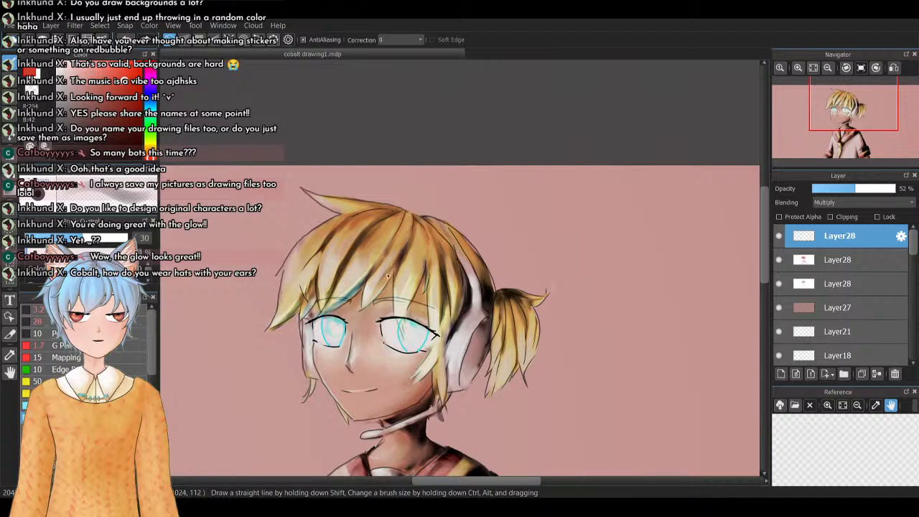
pyautogui.moveTo(421, 219)
pyautogui.mouseDown()
pyautogui.moveTo(419, 288)
pyautogui.moveTo(425, 225)
pyautogui.moveTo(441, 306)
pyautogui.mouseUp()
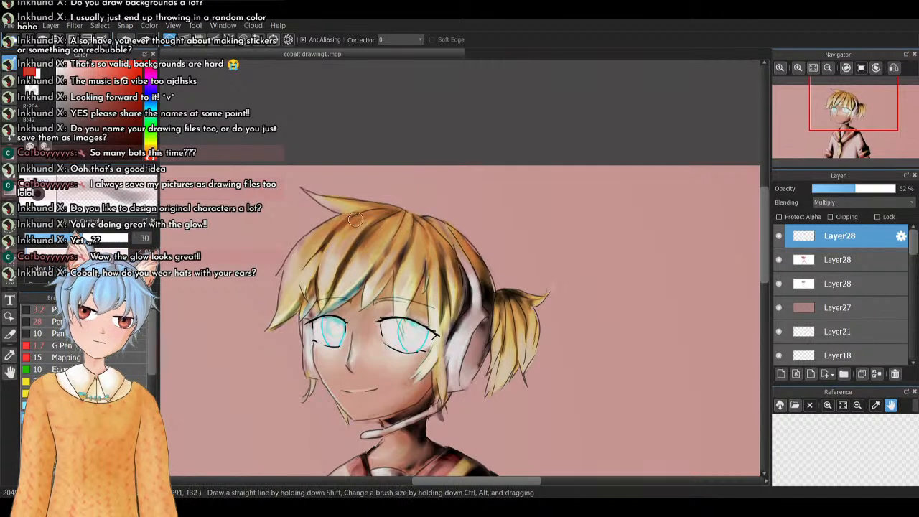
pyautogui.moveTo(330, 236); pyautogui.dragTo(316, 249)
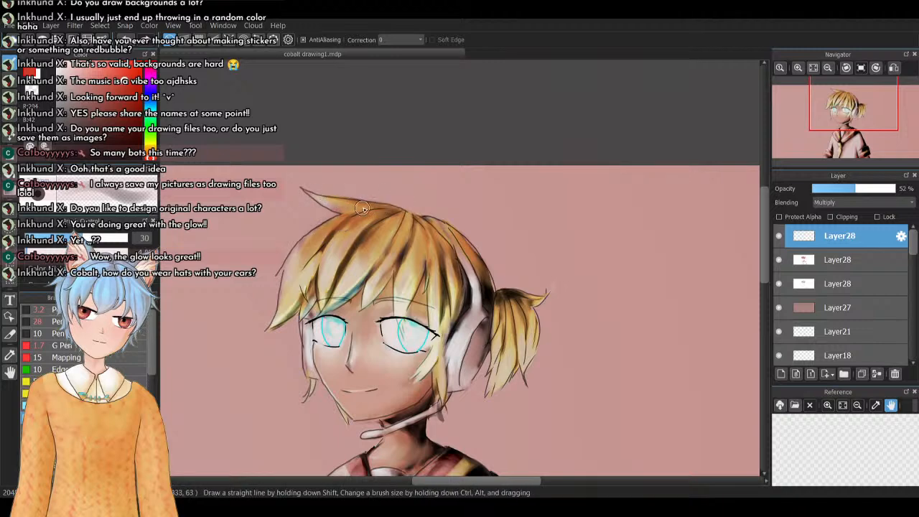
# Shade the ponytail with warm strokes following its strands on the Multiply layer
pyautogui.moveTo(854, 108); pyautogui.dragTo(873, 123)
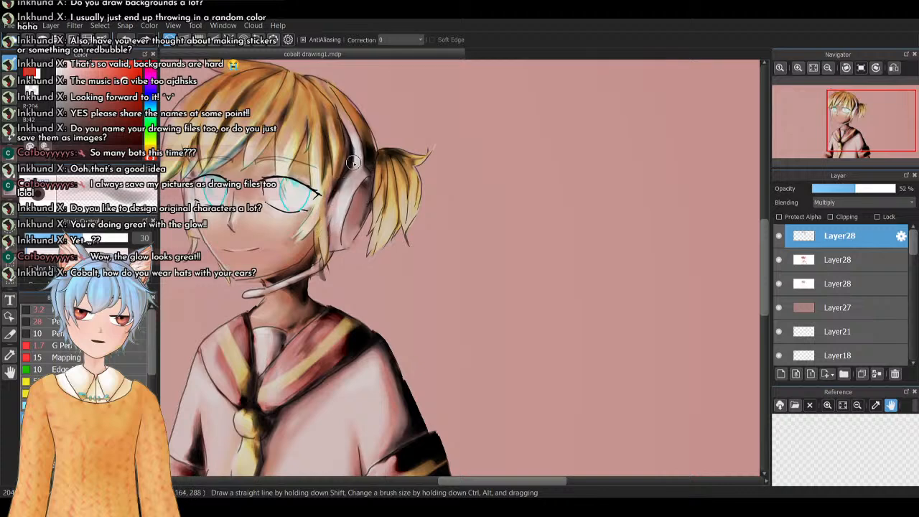
pyautogui.moveTo(383, 145)
pyautogui.mouseDown()
pyautogui.moveTo(399, 194)
pyautogui.moveTo(412, 203)
pyautogui.moveTo(400, 230)
pyautogui.mouseUp()
pyautogui.moveTo(402, 173); pyautogui.dragTo(417, 209)
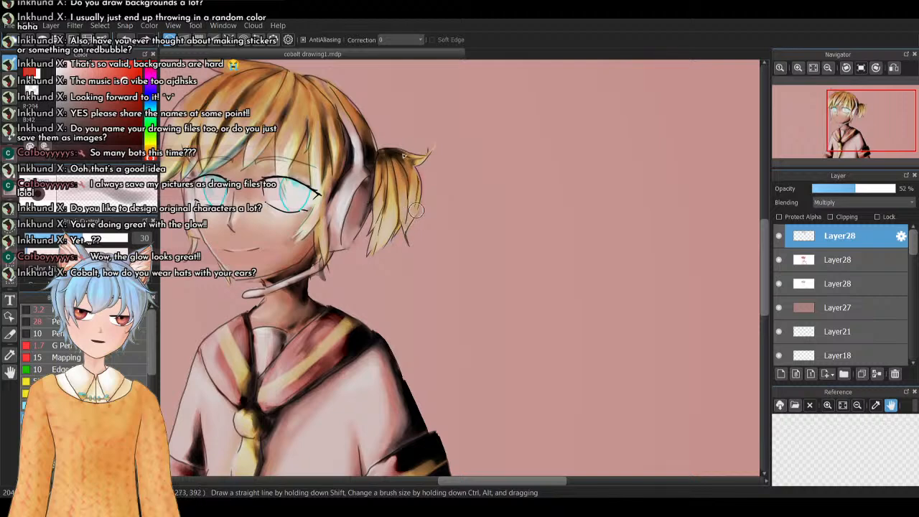
pyautogui.moveTo(394, 157); pyautogui.dragTo(407, 209)
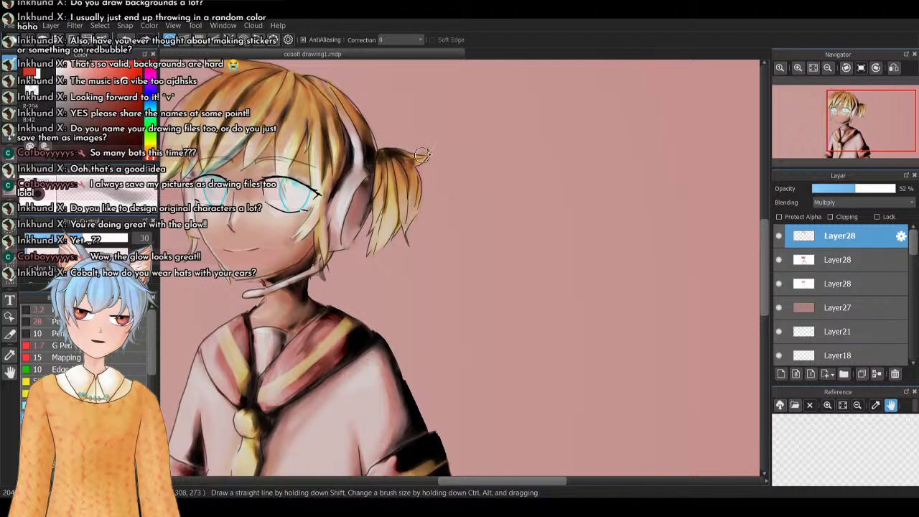
pyautogui.moveTo(401, 175)
pyautogui.mouseDown()
pyautogui.moveTo(381, 238)
pyautogui.moveTo(387, 249)
pyautogui.mouseUp()
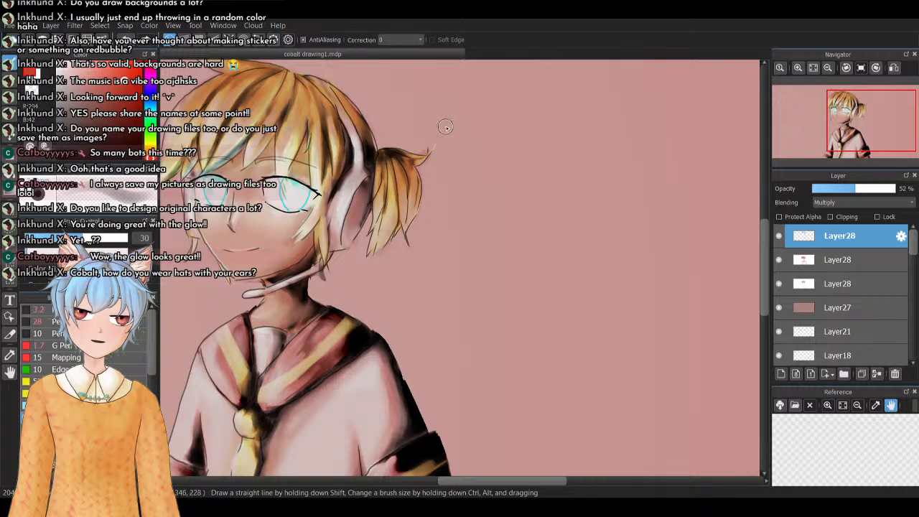
# Deepen the shading on the sailor collar and the yellow tie on the Multiply layer
pyautogui.moveTo(875, 128)
pyautogui.mouseDown()
pyautogui.moveTo(861, 151)
pyautogui.moveTo(861, 138)
pyautogui.mouseUp()
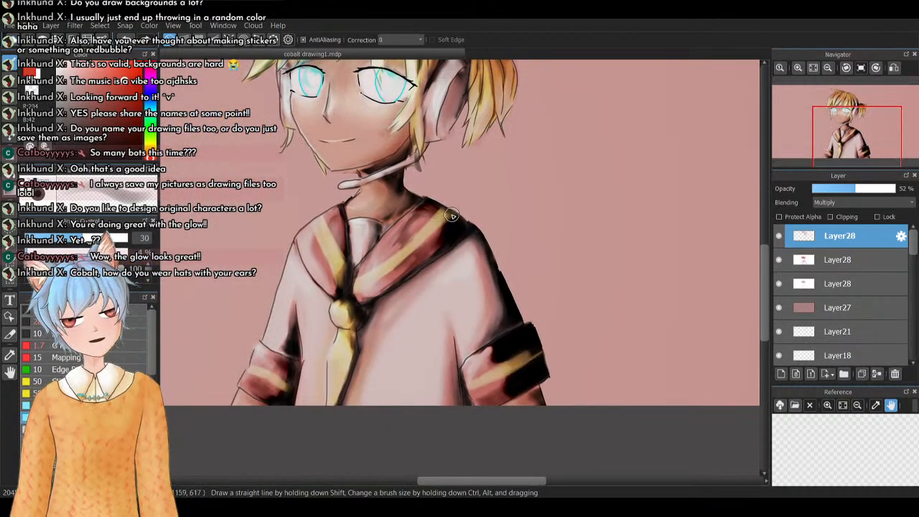
pyautogui.moveTo(455, 223)
pyautogui.mouseDown()
pyautogui.moveTo(424, 201)
pyautogui.moveTo(463, 229)
pyautogui.moveTo(422, 228)
pyautogui.moveTo(437, 227)
pyautogui.moveTo(449, 245)
pyautogui.moveTo(429, 202)
pyautogui.moveTo(436, 259)
pyautogui.mouseUp()
pyautogui.moveTo(428, 209); pyautogui.dragTo(422, 266)
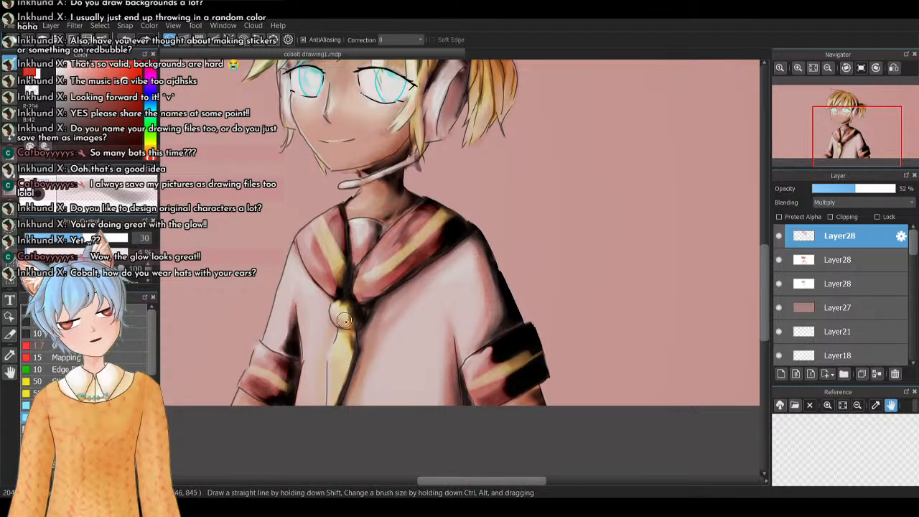
pyautogui.moveTo(332, 355); pyautogui.dragTo(335, 415)
pyautogui.moveTo(355, 350); pyautogui.dragTo(336, 402)
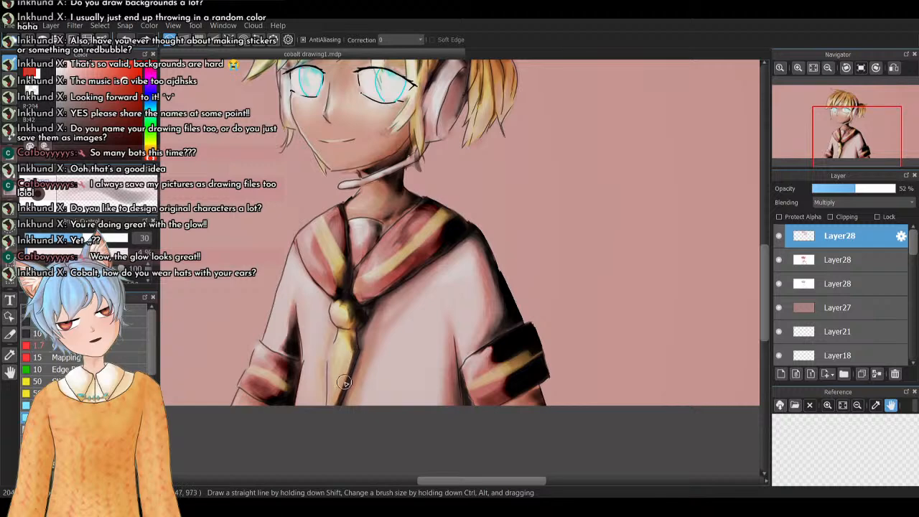
pyautogui.moveTo(339, 364); pyautogui.dragTo(340, 387)
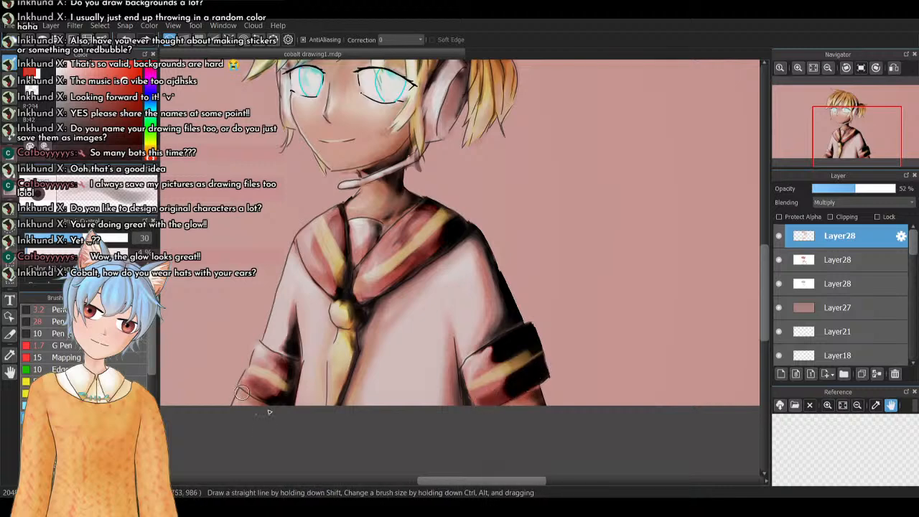
# Shade the striped sleeve cuff nearest the tie end of the shirt with warm strokes on the Multiply layer
pyautogui.moveTo(243, 393)
pyautogui.mouseDown()
pyautogui.moveTo(284, 408)
pyautogui.moveTo(294, 400)
pyautogui.mouseUp()
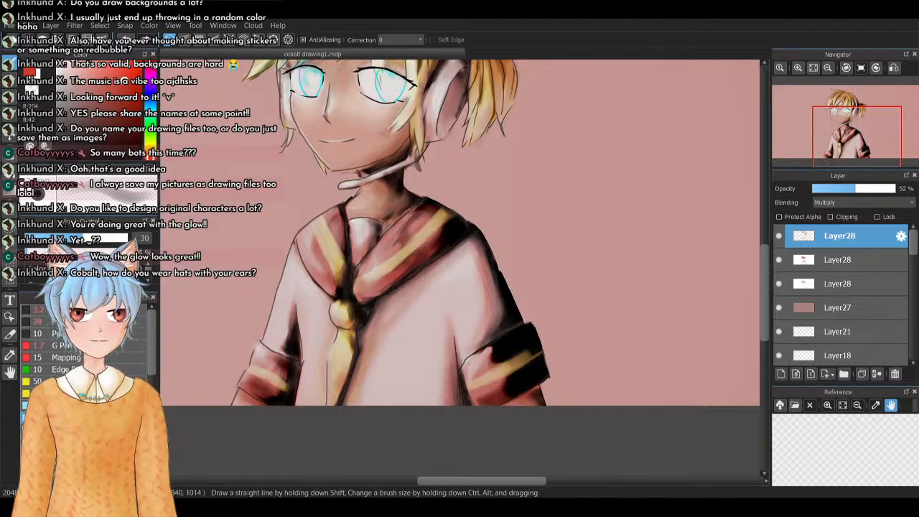
pyautogui.moveTo(862, 139)
pyautogui.mouseDown()
pyautogui.moveTo(851, 115)
pyautogui.moveTo(849, 127)
pyautogui.mouseUp()
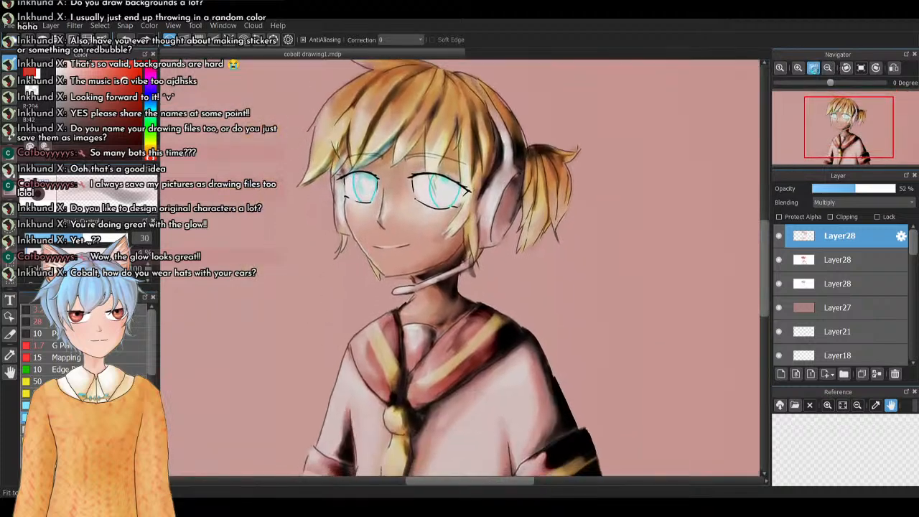
pyautogui.click(813, 67)
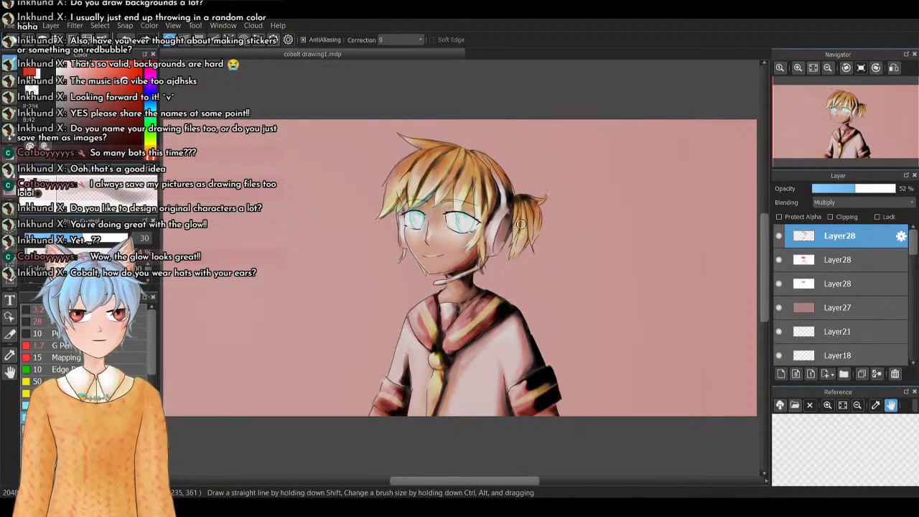
# Set the top Multiply Layer28 to 22% opacity and compare the painting with the layer hidden and shown
pyautogui.click(830, 188)
pyautogui.moveTo(828, 189)
pyautogui.mouseDown()
pyautogui.moveTo(814, 189)
pyautogui.moveTo(896, 189)
pyautogui.mouseUp()
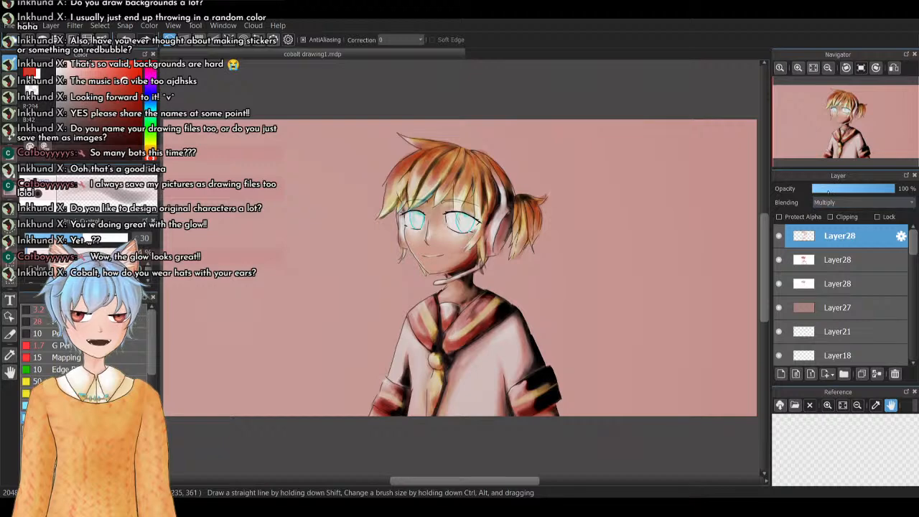
pyautogui.moveTo(828, 189)
pyautogui.mouseDown()
pyautogui.moveTo(840, 189)
pyautogui.moveTo(829, 188)
pyautogui.mouseUp()
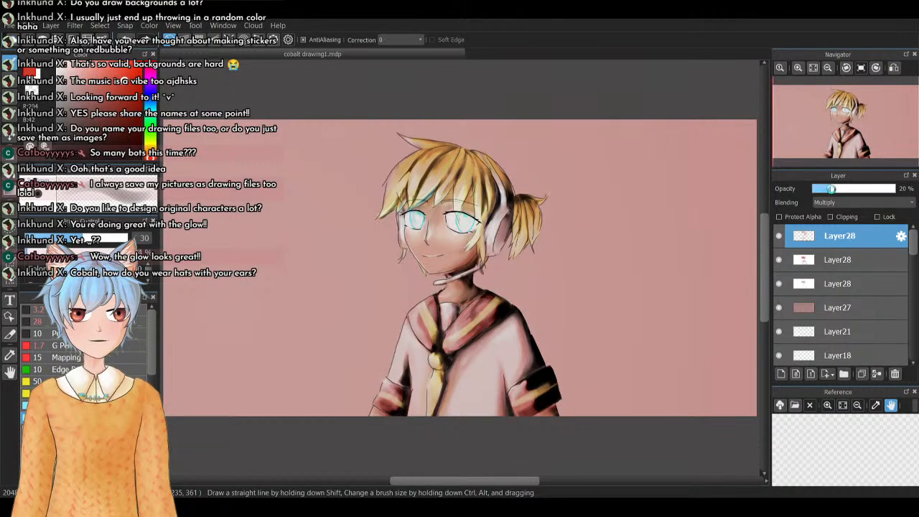
pyautogui.click(779, 235)
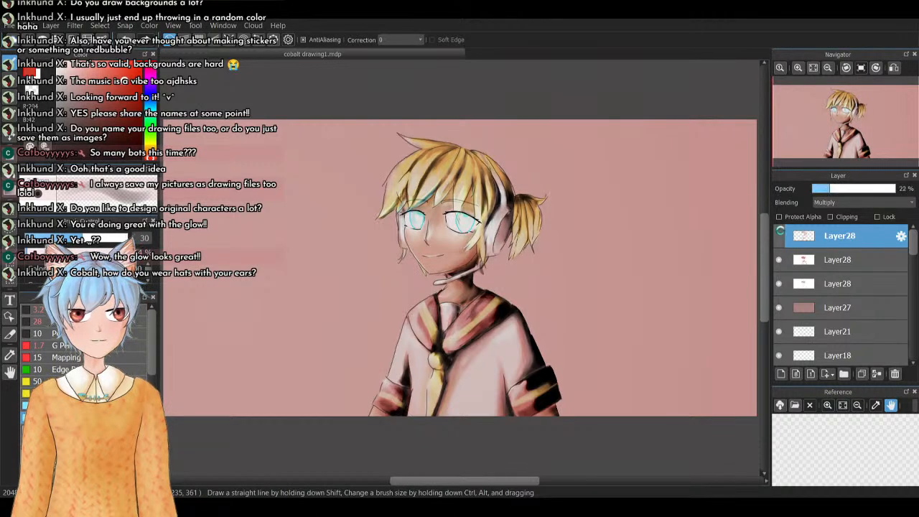
pyautogui.click(779, 236)
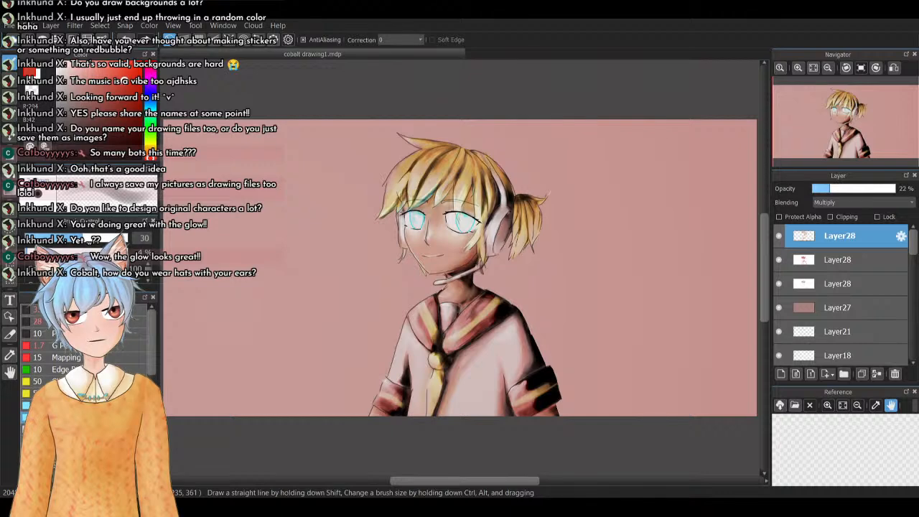
# Paint small reddish pupils and angular shadow shapes inside both irises on the Multiply layer with the 4.5 px brush
pyautogui.click(798, 67)
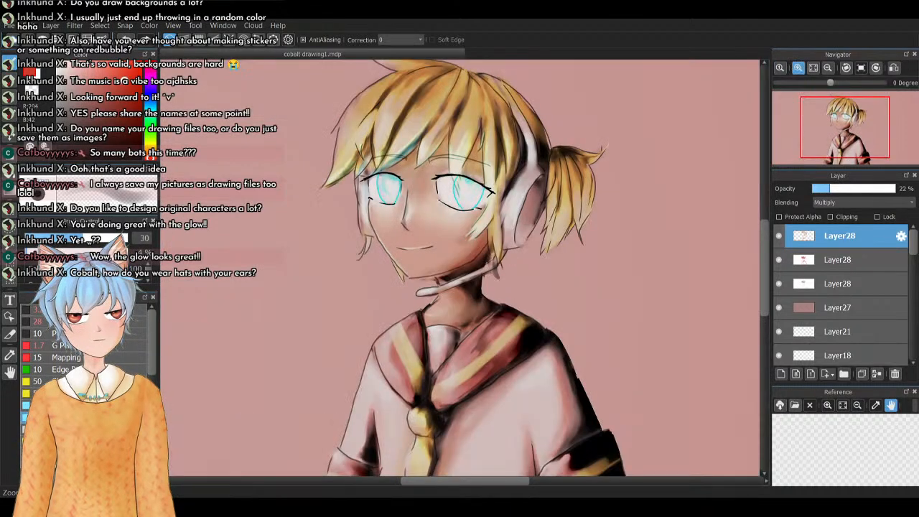
pyautogui.click(798, 68)
pyautogui.click(798, 68)
pyautogui.click(798, 68)
pyautogui.click(847, 117)
pyautogui.moveTo(847, 117); pyautogui.dragTo(844, 117)
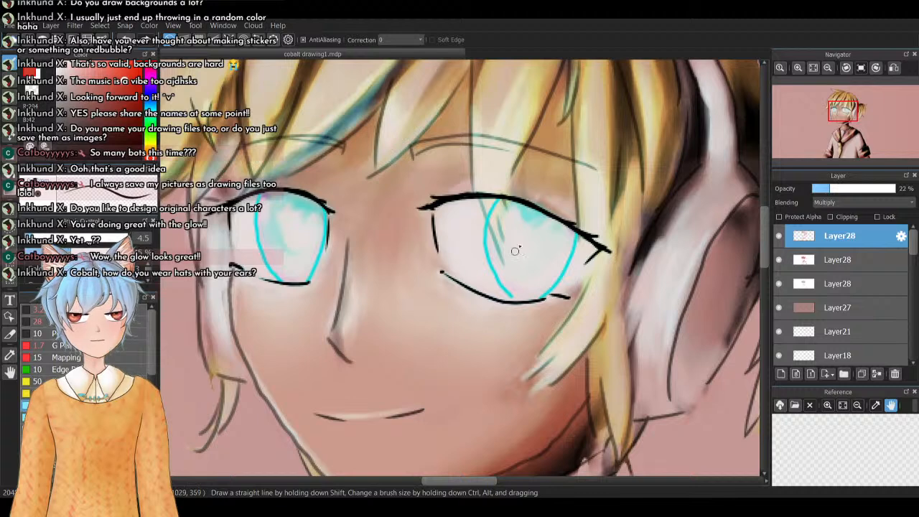
pyautogui.moveTo(527, 236)
pyautogui.mouseDown()
pyautogui.moveTo(524, 263)
pyautogui.moveTo(535, 225)
pyautogui.moveTo(531, 258)
pyautogui.moveTo(523, 233)
pyautogui.moveTo(538, 244)
pyautogui.moveTo(528, 262)
pyautogui.moveTo(535, 227)
pyautogui.moveTo(520, 253)
pyautogui.mouseUp()
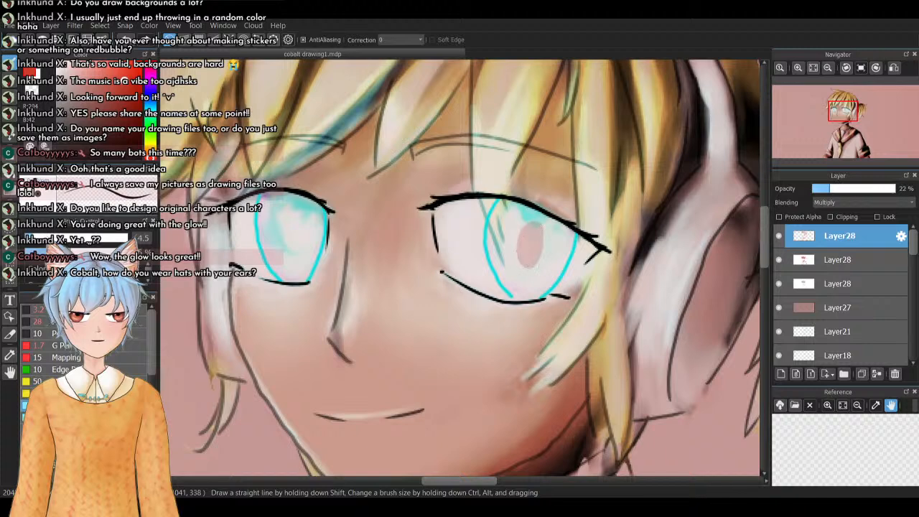
pyautogui.moveTo(292, 218); pyautogui.dragTo(291, 243)
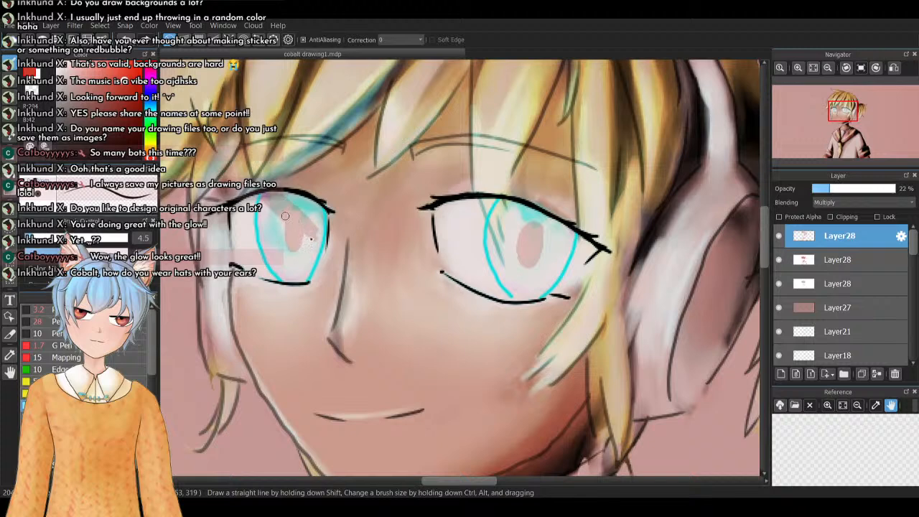
pyautogui.moveTo(320, 238); pyautogui.dragTo(290, 194)
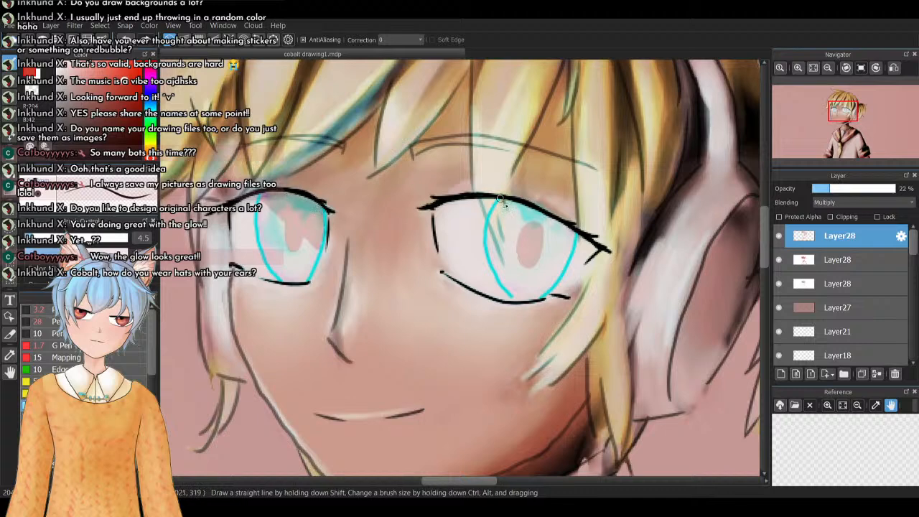
pyautogui.moveTo(505, 203)
pyautogui.mouseDown()
pyautogui.moveTo(559, 274)
pyautogui.moveTo(506, 199)
pyautogui.moveTo(559, 268)
pyautogui.moveTo(511, 201)
pyautogui.moveTo(566, 263)
pyautogui.moveTo(515, 200)
pyautogui.moveTo(564, 256)
pyautogui.moveTo(520, 204)
pyautogui.moveTo(564, 247)
pyautogui.moveTo(527, 212)
pyautogui.moveTo(568, 244)
pyautogui.moveTo(569, 231)
pyautogui.moveTo(571, 251)
pyautogui.mouseUp()
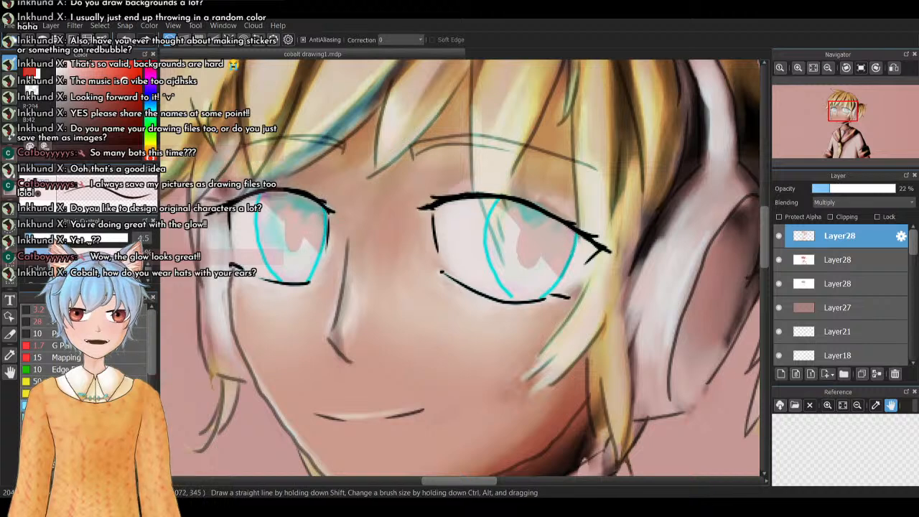
# Compare the whole drawing with and without the top Multiply layer by switching its visibility several times
pyautogui.click(813, 67)
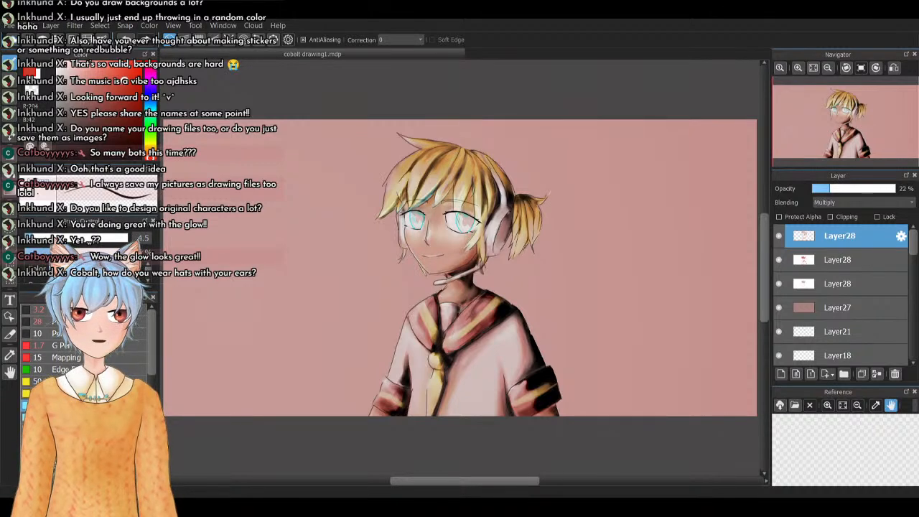
pyautogui.click(779, 235)
pyautogui.click(779, 236)
pyautogui.click(780, 235)
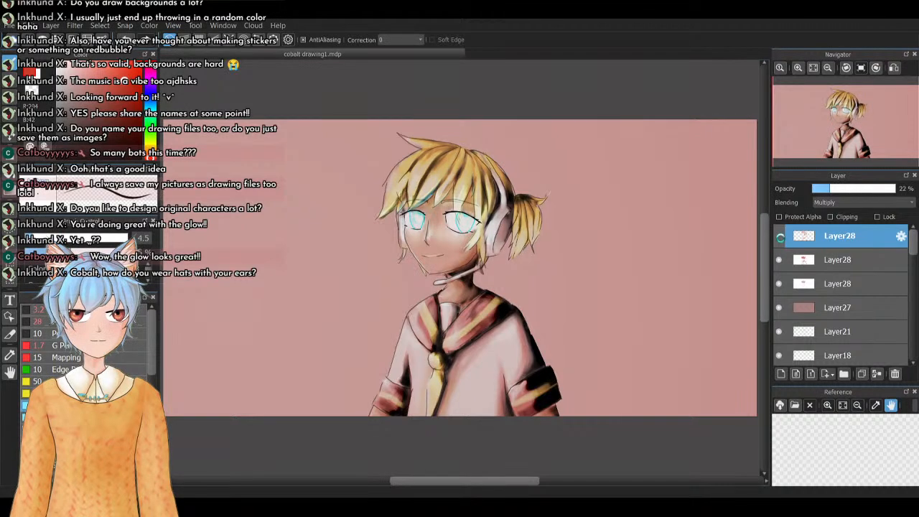
pyautogui.click(779, 236)
pyautogui.click(780, 235)
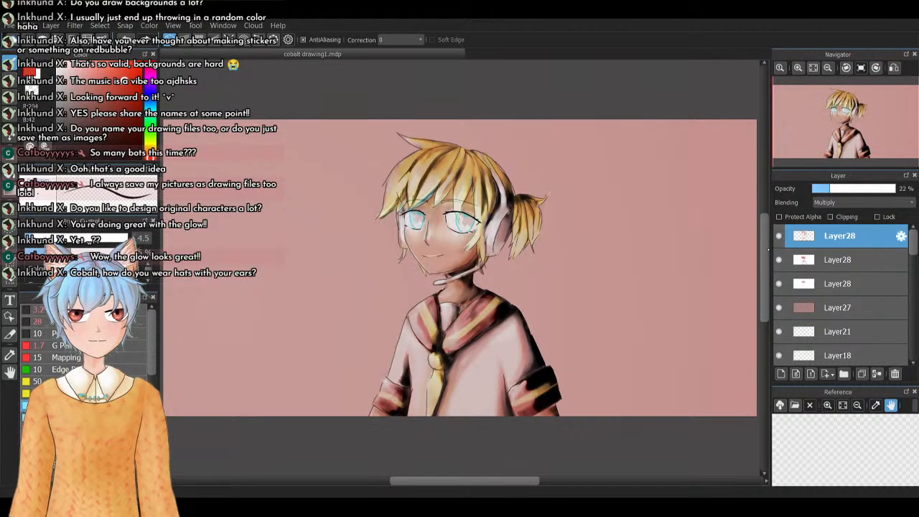
pyautogui.click(779, 235)
pyautogui.click(779, 235)
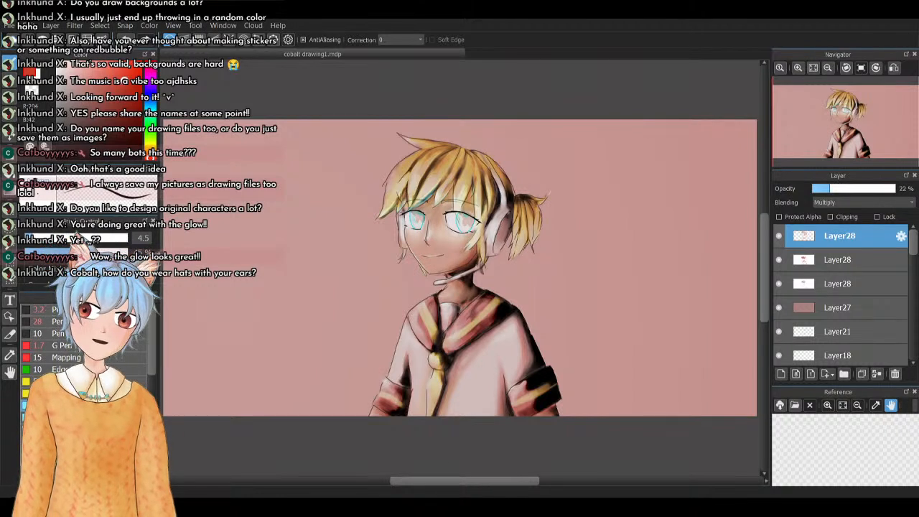
# Add a new layer above the Multiply layer, try X marks on it in white and bright blue, and undo them
pyautogui.click(782, 374)
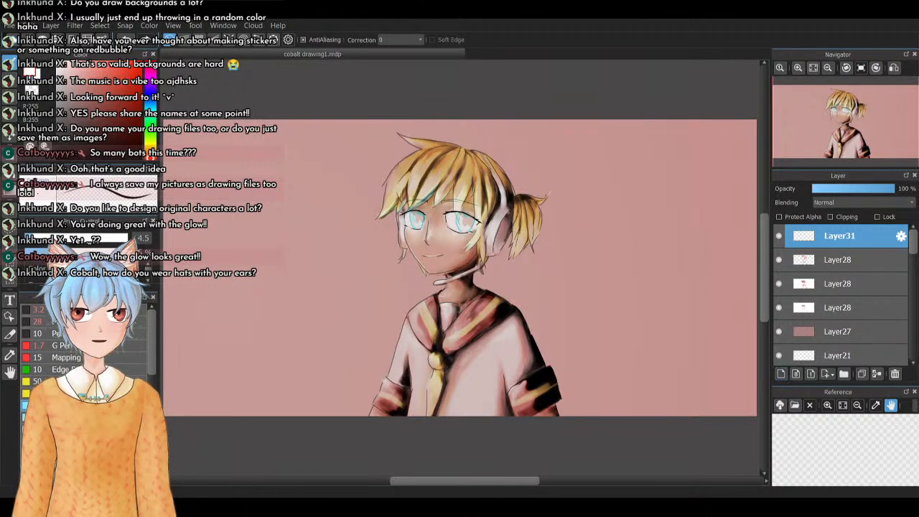
pyautogui.moveTo(247, 325); pyautogui.dragTo(305, 388)
pyautogui.moveTo(314, 262); pyautogui.dragTo(224, 404)
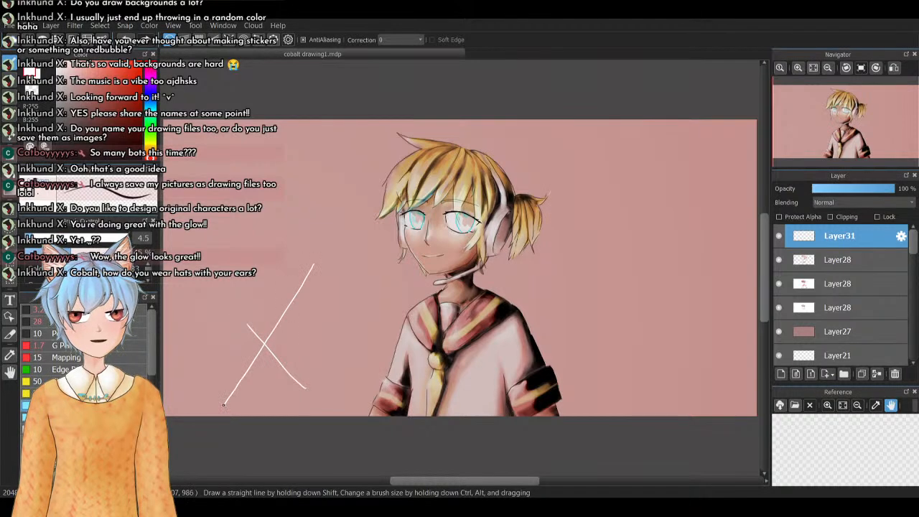
pyautogui.hotkey('ctrl', 'z')
pyautogui.hotkey('ctrl', 'z')
pyautogui.moveTo(207, 248); pyautogui.dragTo(303, 340)
pyautogui.moveTo(302, 251); pyautogui.dragTo(215, 338)
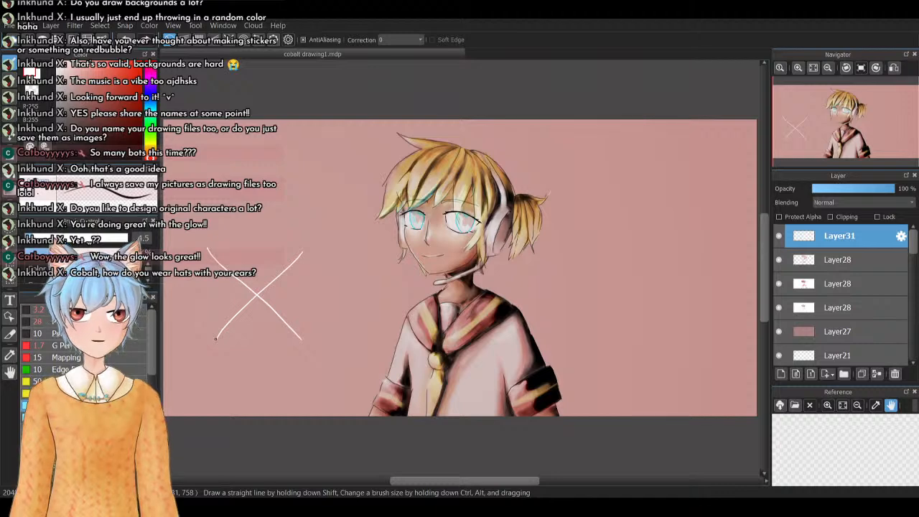
pyautogui.click(150, 107)
pyautogui.moveTo(133, 82); pyautogui.dragTo(141, 64)
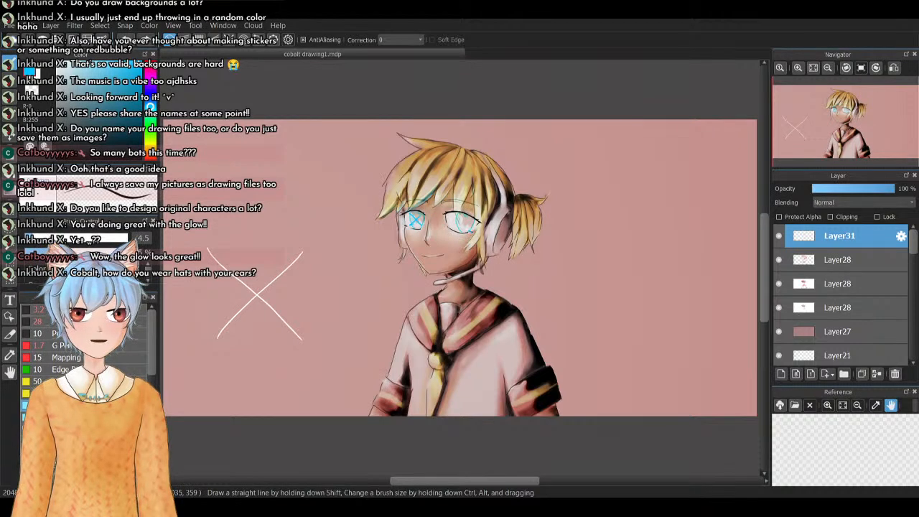
pyautogui.hotkey('ctrl', 'z')
pyautogui.hotkey('ctrl', 'z')
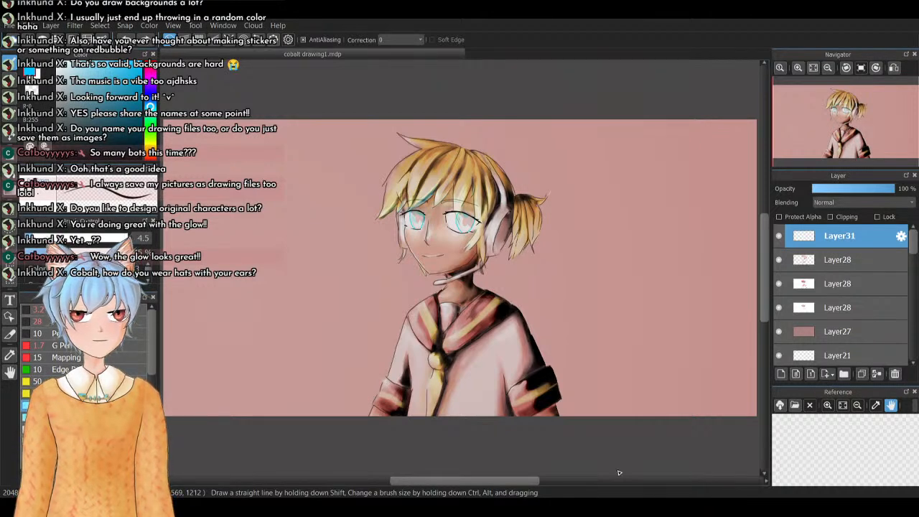
# Check the visibility of Layer20, Layer23 and the Layer22 copies to find the eye colour layer, and select the upper Layer22
pyautogui.scroll(-5, 828, 286)
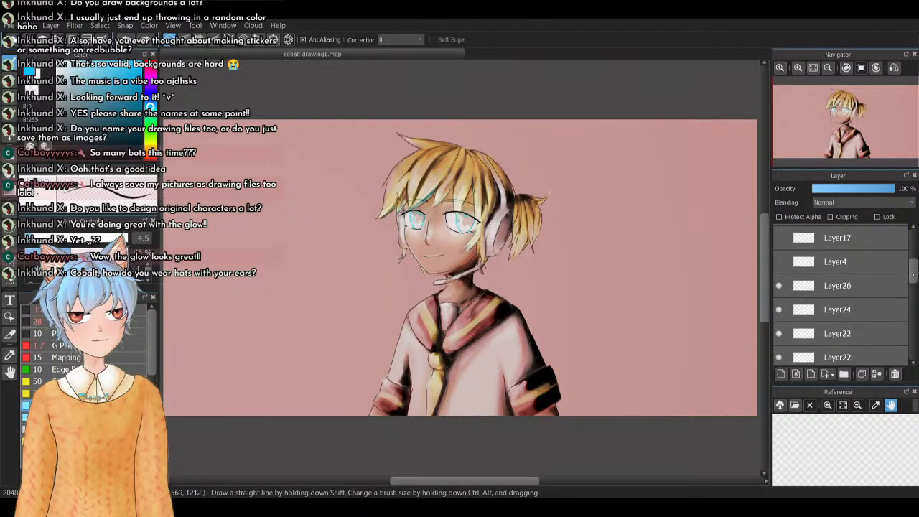
pyautogui.click(819, 290)
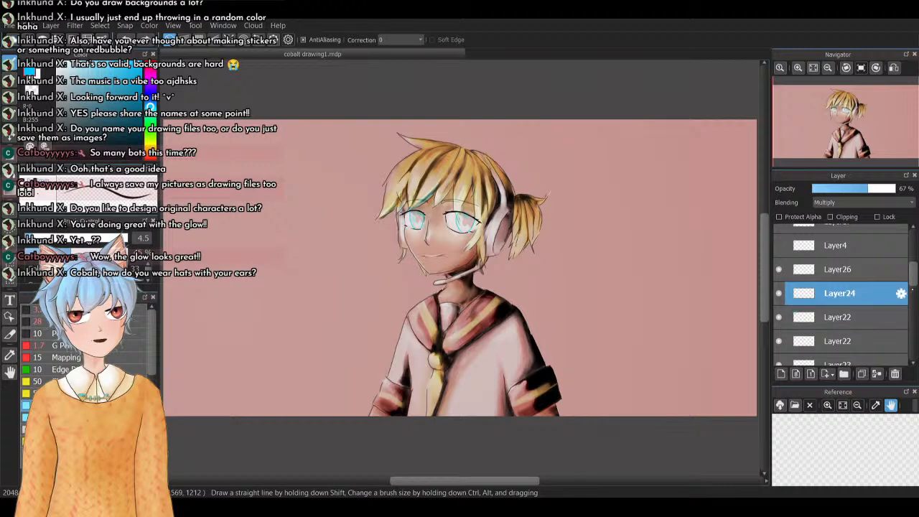
pyautogui.scroll(-4, 840, 294)
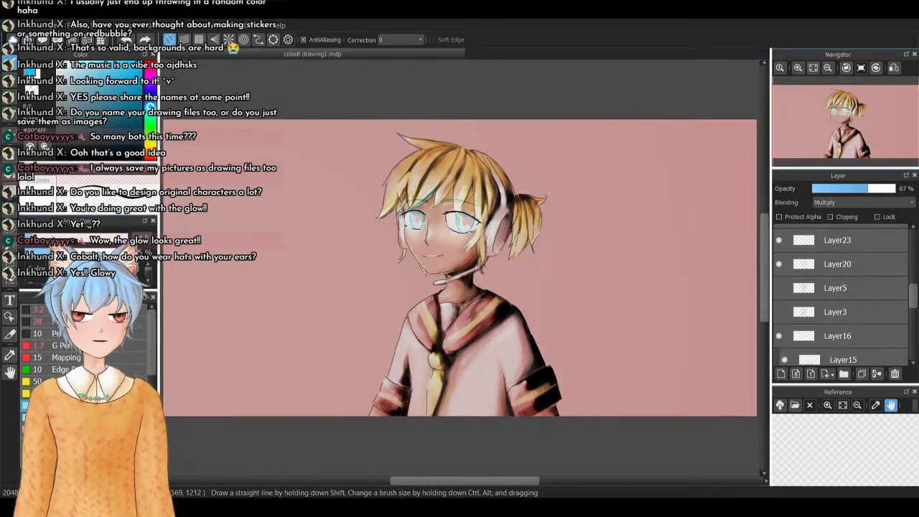
pyautogui.click(837, 288)
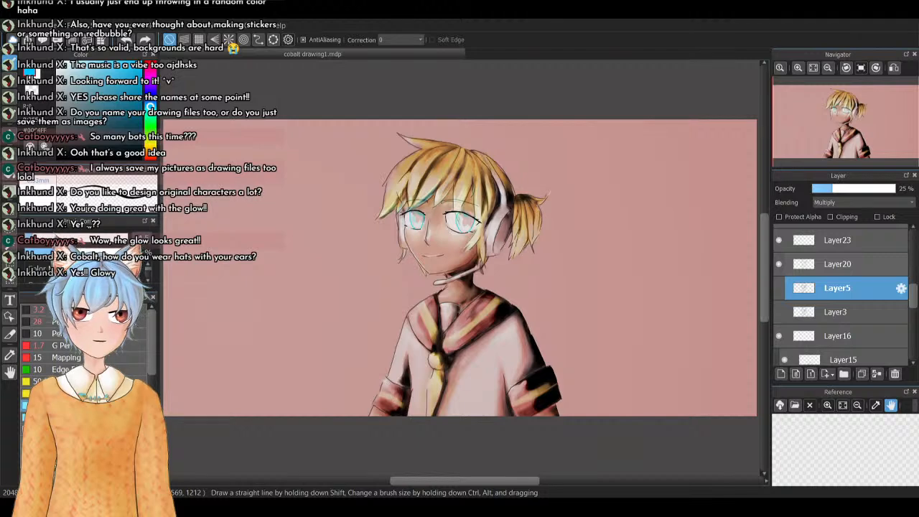
pyautogui.click(836, 264)
pyautogui.click(780, 264)
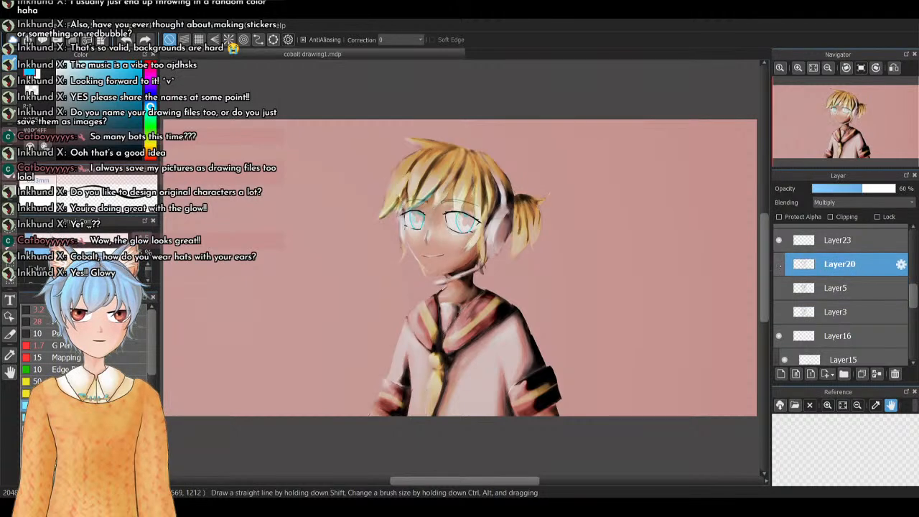
pyautogui.click(779, 265)
pyautogui.click(787, 240)
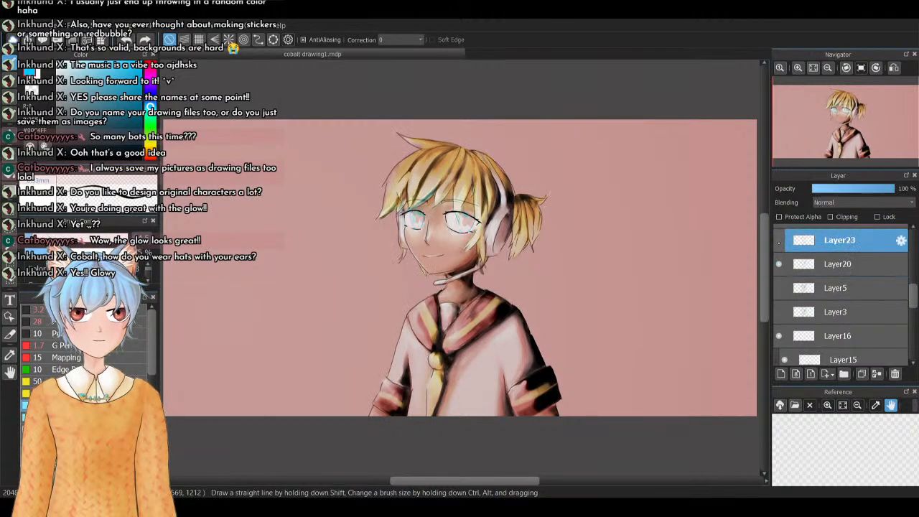
pyautogui.scroll(3, 840, 295)
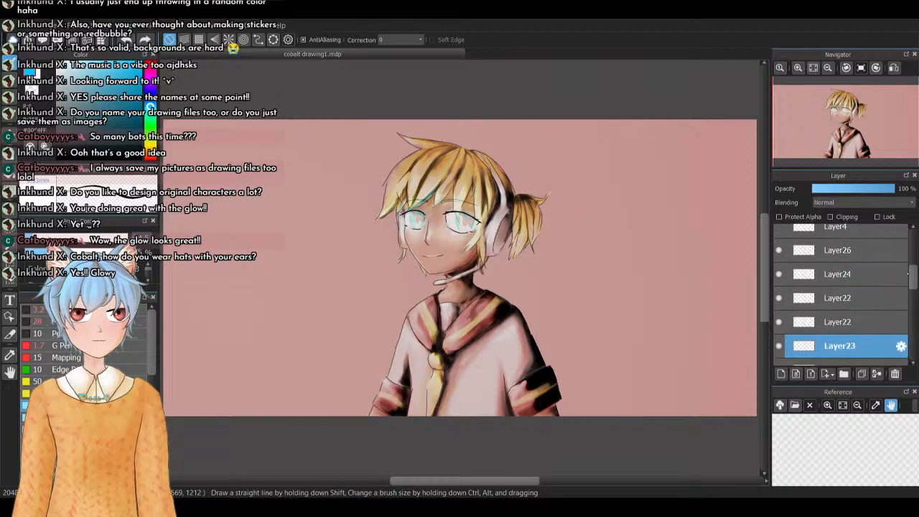
pyautogui.click(819, 328)
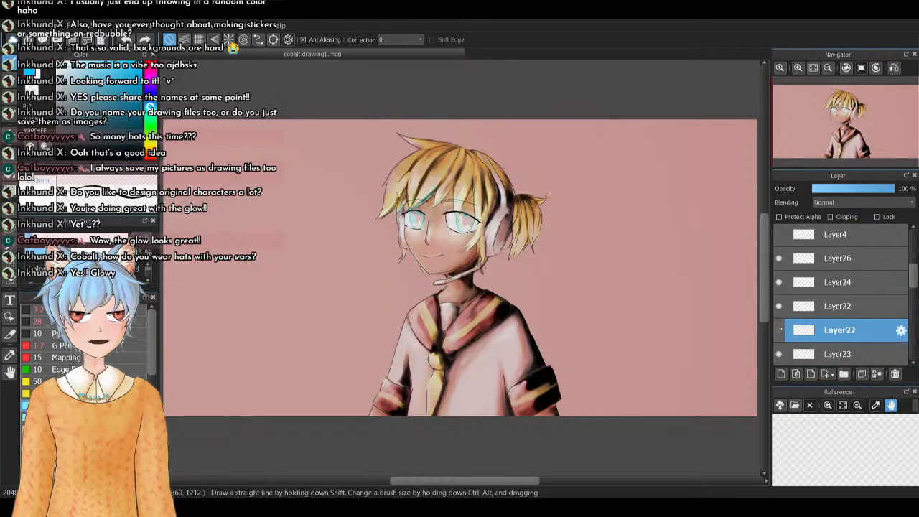
pyautogui.click(813, 309)
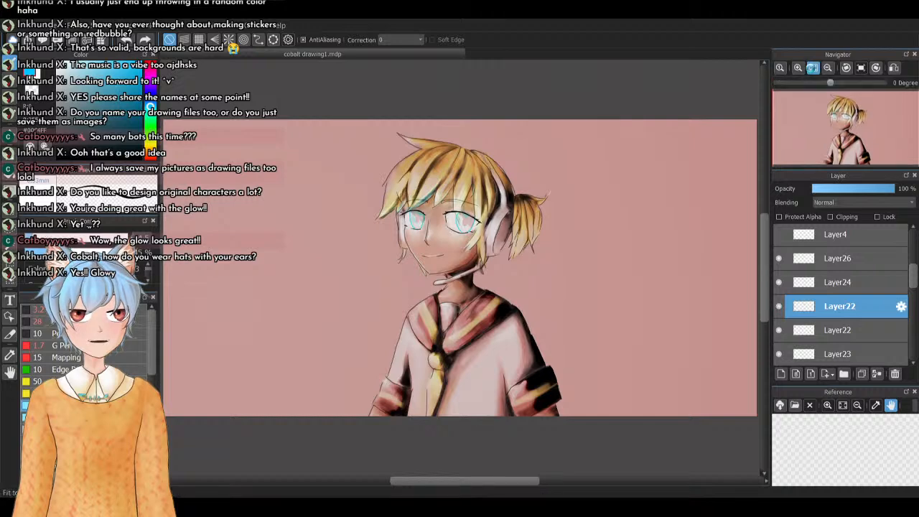
# Protect the alpha of the upper Layer22 and recolour the upper and lower lid lines of the character's larger eye turquoise (#00FFE1)
pyautogui.click(780, 68)
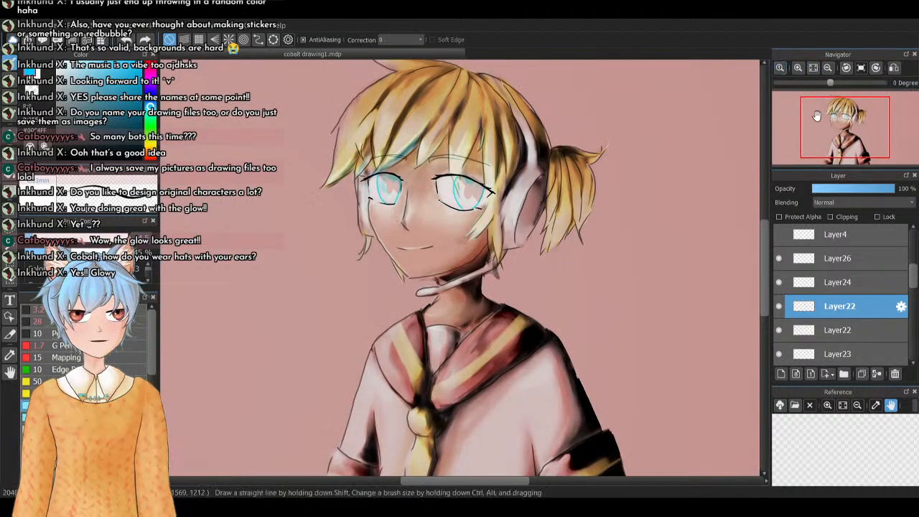
pyautogui.click(798, 68)
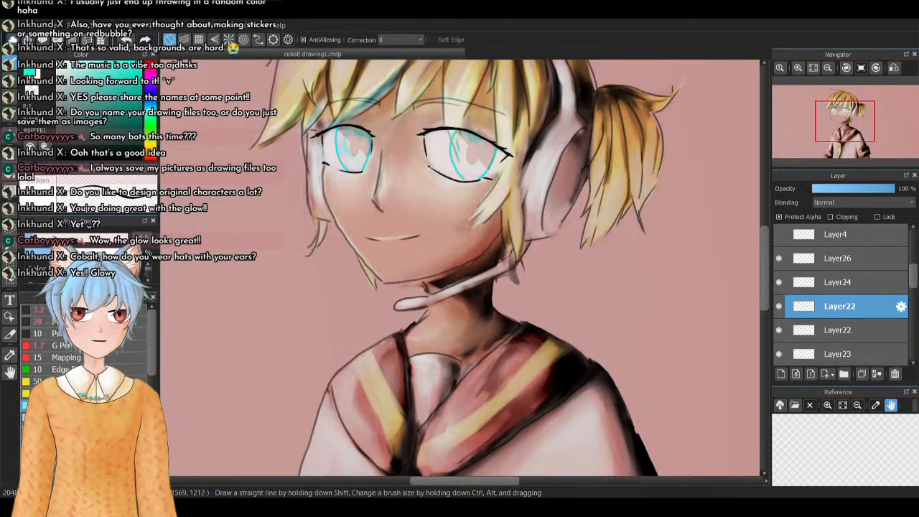
pyautogui.click(798, 68)
pyautogui.click(798, 67)
pyautogui.click(851, 123)
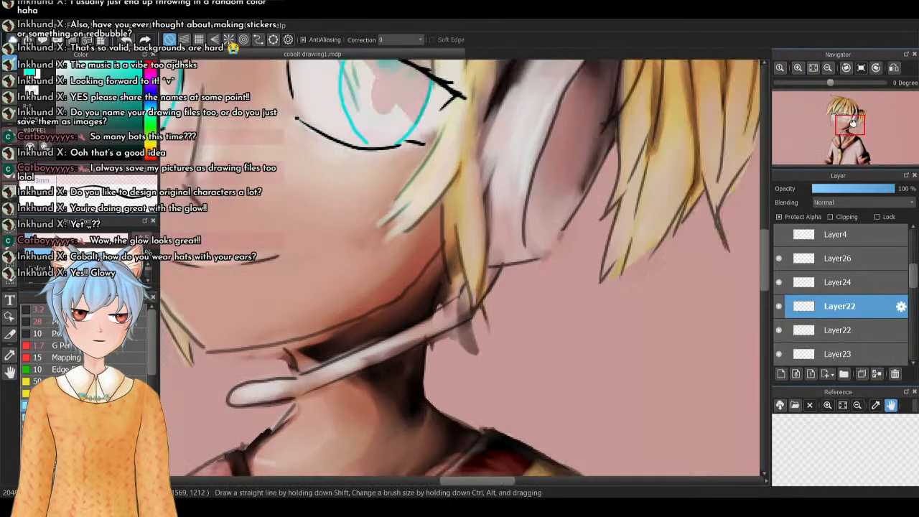
pyautogui.moveTo(853, 124); pyautogui.dragTo(854, 113)
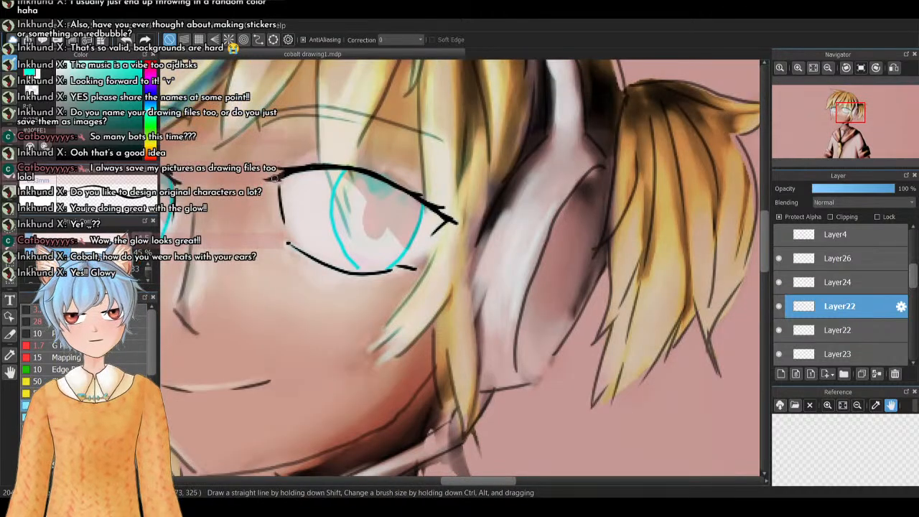
pyautogui.moveTo(276, 178); pyautogui.dragTo(314, 167)
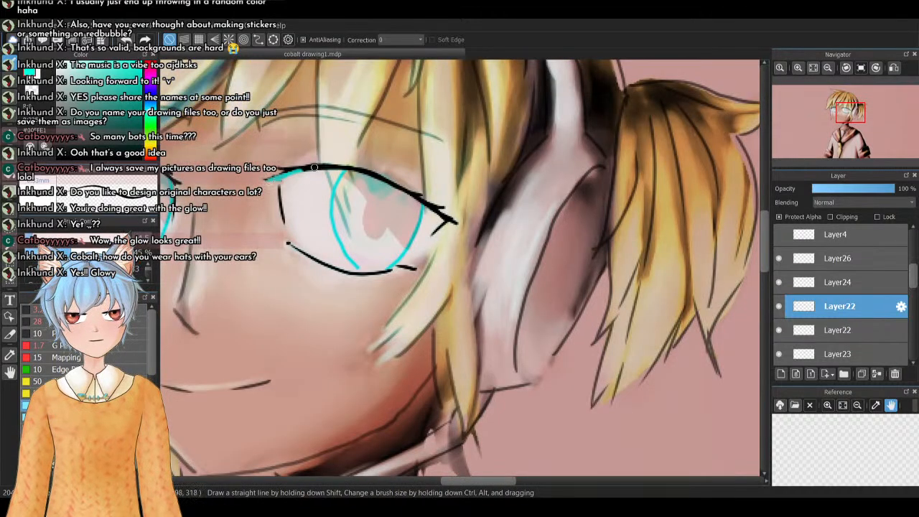
pyautogui.hotkey('ctrl', 'z')
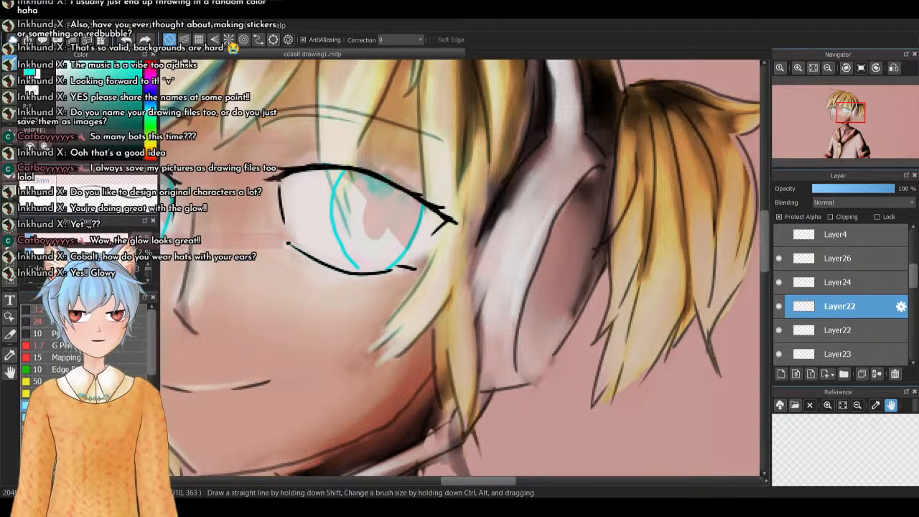
pyautogui.moveTo(264, 178)
pyautogui.mouseDown()
pyautogui.moveTo(329, 166)
pyautogui.moveTo(299, 173)
pyautogui.moveTo(360, 174)
pyautogui.moveTo(348, 178)
pyautogui.moveTo(387, 183)
pyautogui.moveTo(339, 170)
pyautogui.moveTo(421, 206)
pyautogui.moveTo(389, 184)
pyautogui.moveTo(429, 237)
pyautogui.mouseUp()
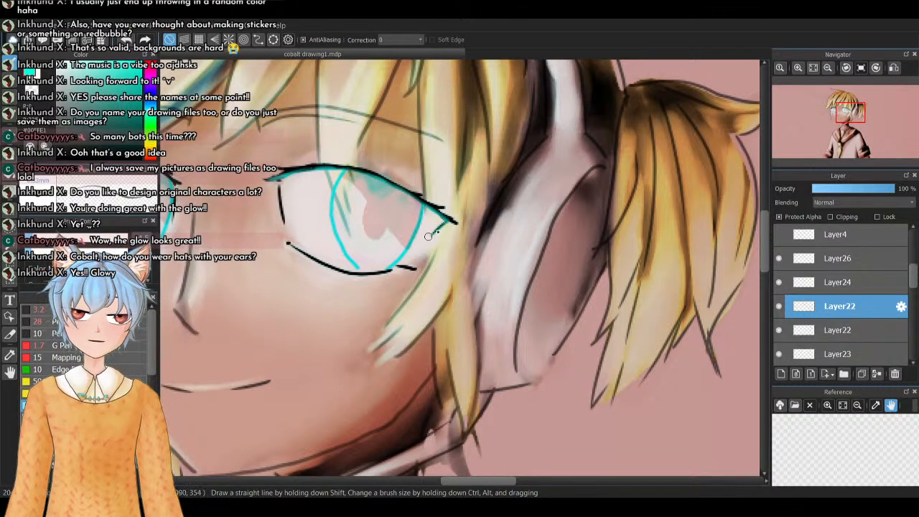
pyautogui.moveTo(291, 243)
pyautogui.mouseDown()
pyautogui.moveTo(333, 264)
pyautogui.moveTo(326, 262)
pyautogui.moveTo(366, 265)
pyautogui.moveTo(338, 270)
pyautogui.moveTo(424, 269)
pyautogui.mouseUp()
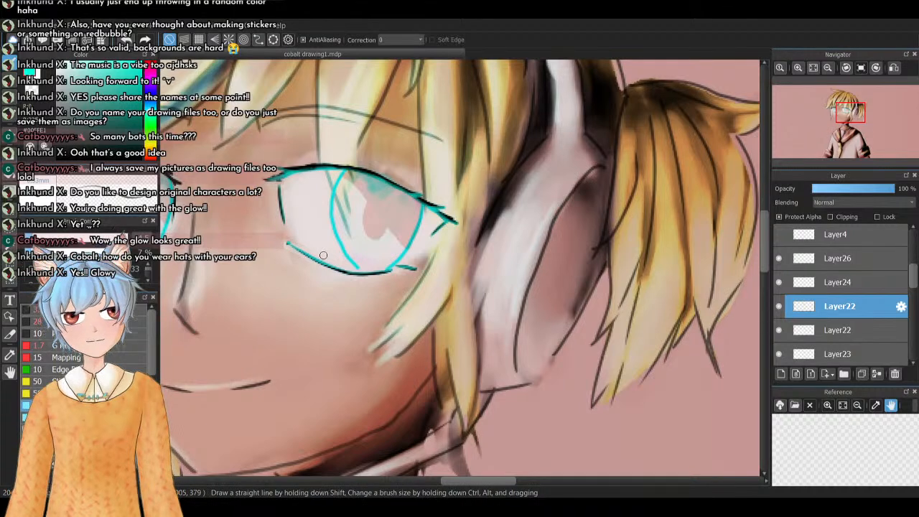
# Recolour the upper and lower lid lines of the smaller eye turquoise and touch up the larger eye's inner corner
pyautogui.click(837, 119)
pyautogui.moveTo(836, 119); pyautogui.dragTo(842, 120)
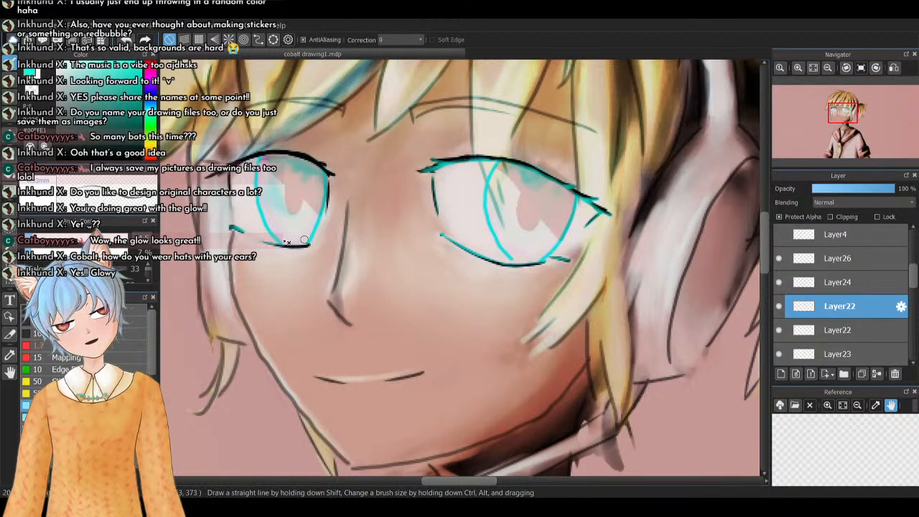
pyautogui.moveTo(279, 244); pyautogui.dragTo(316, 245)
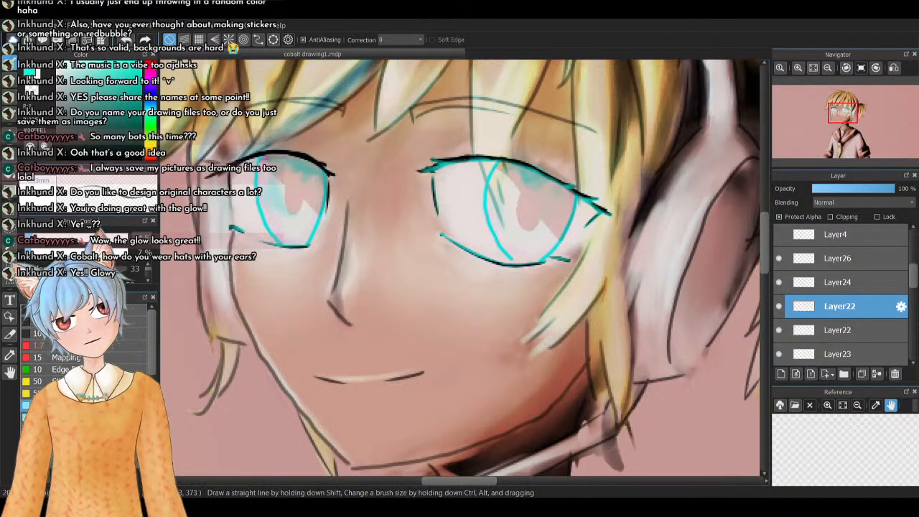
pyautogui.moveTo(254, 156)
pyautogui.mouseDown()
pyautogui.moveTo(329, 173)
pyautogui.moveTo(291, 156)
pyautogui.moveTo(338, 182)
pyautogui.moveTo(291, 153)
pyautogui.moveTo(308, 158)
pyautogui.moveTo(327, 168)
pyautogui.moveTo(264, 155)
pyautogui.moveTo(314, 163)
pyautogui.mouseUp()
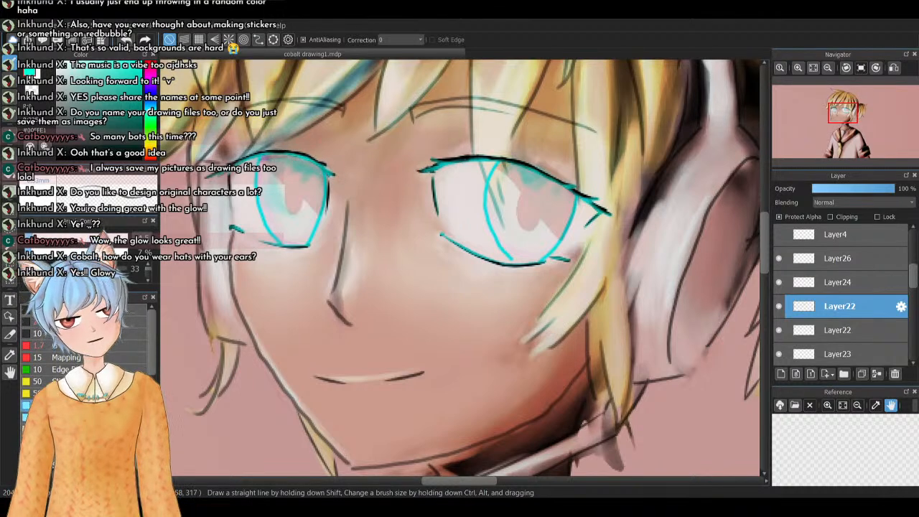
pyautogui.moveTo(476, 161)
pyautogui.mouseDown()
pyautogui.moveTo(562, 187)
pyautogui.moveTo(474, 159)
pyautogui.moveTo(440, 164)
pyautogui.mouseUp()
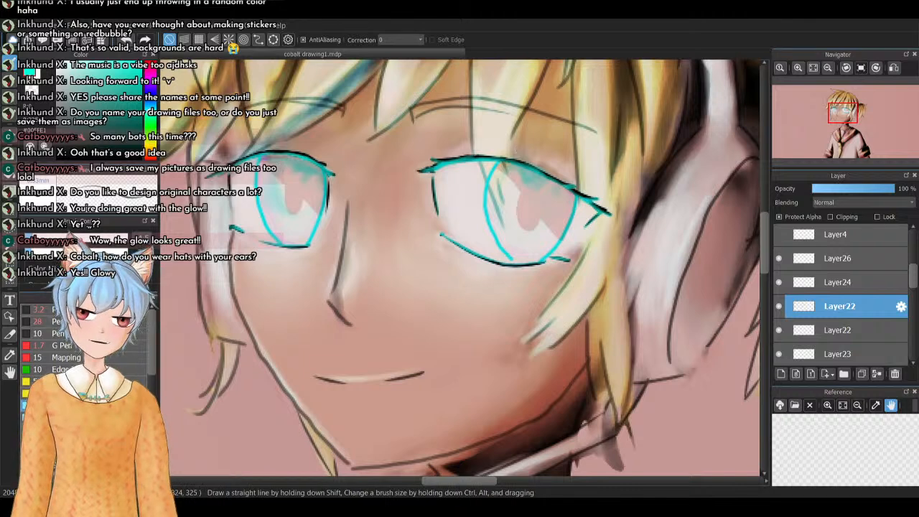
pyautogui.moveTo(261, 155); pyautogui.dragTo(305, 164)
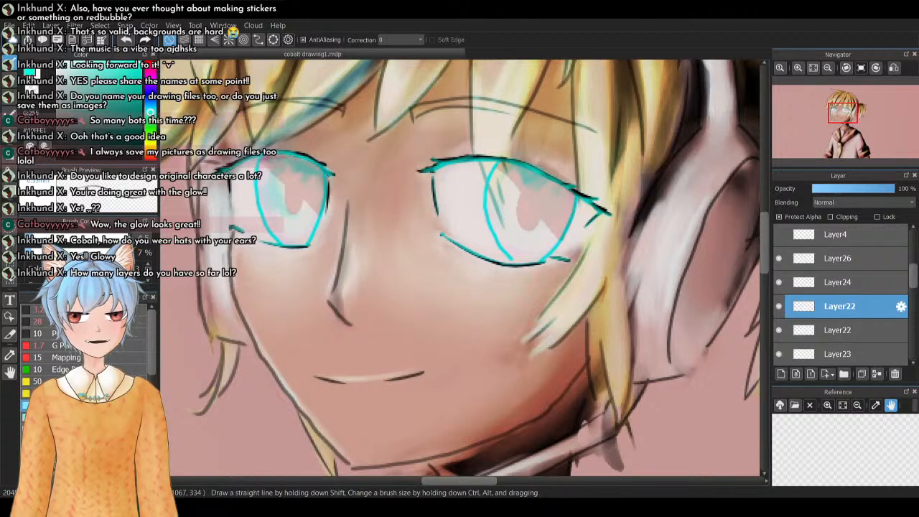
pyautogui.click(839, 282)
pyautogui.click(840, 258)
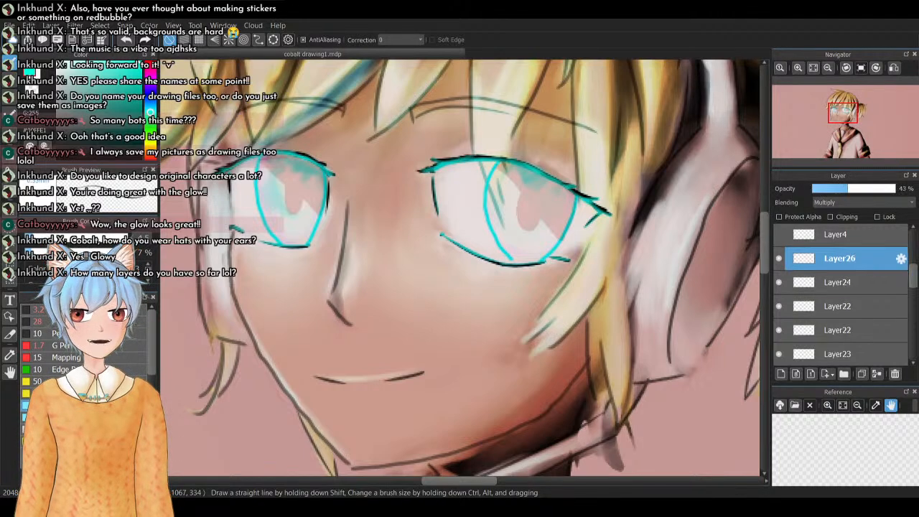
pyautogui.click(781, 373)
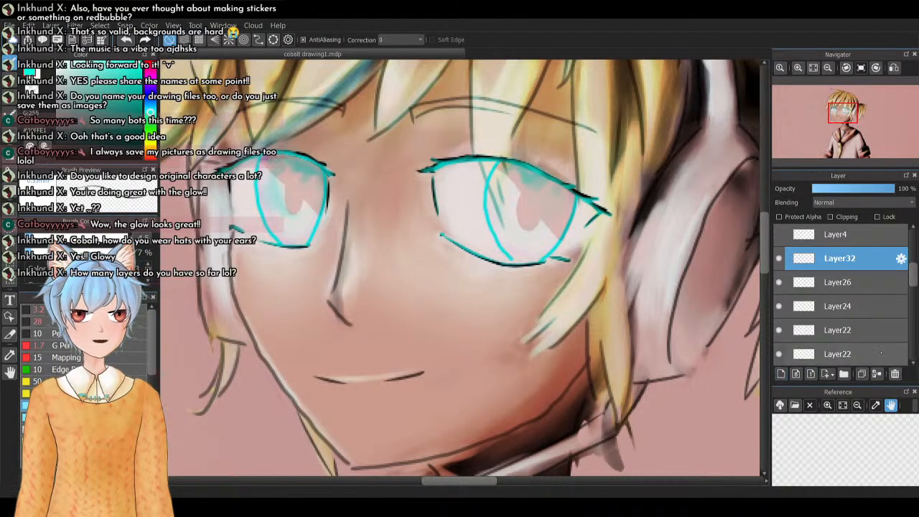
pyautogui.click(893, 373)
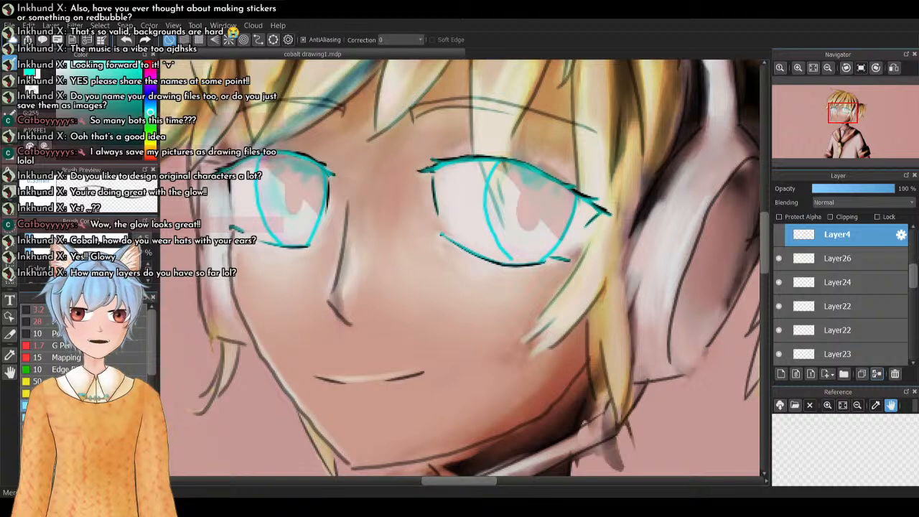
# Check what Layer24, Layer26 and the upper Layer22 contain by toggling their visibility, ending with the upper Layer22 selected
pyautogui.click(849, 273)
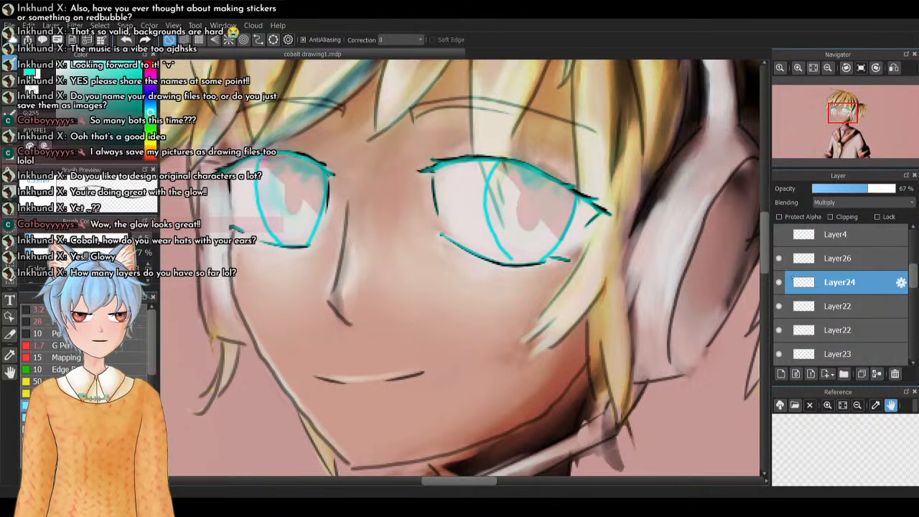
pyautogui.click(779, 286)
pyautogui.click(777, 285)
pyautogui.click(804, 263)
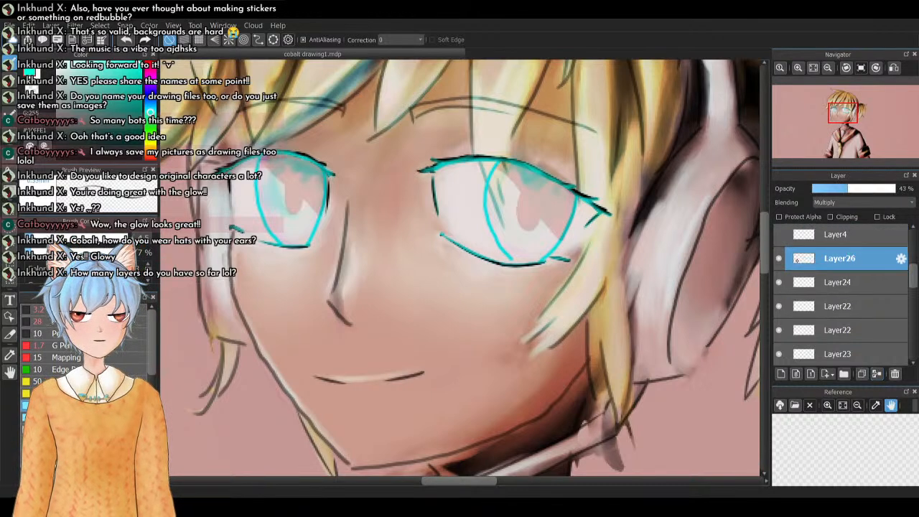
pyautogui.click(780, 260)
pyautogui.click(779, 259)
pyautogui.click(839, 306)
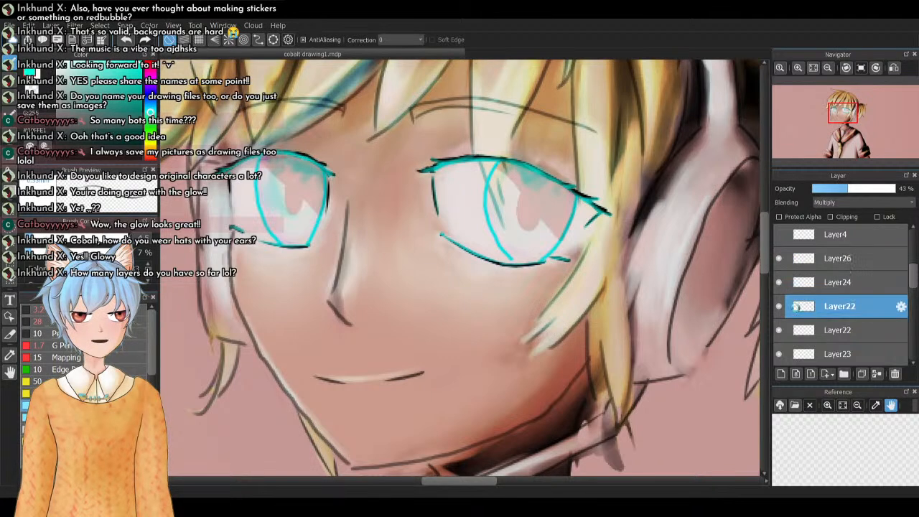
pyautogui.click(779, 306)
pyautogui.click(779, 306)
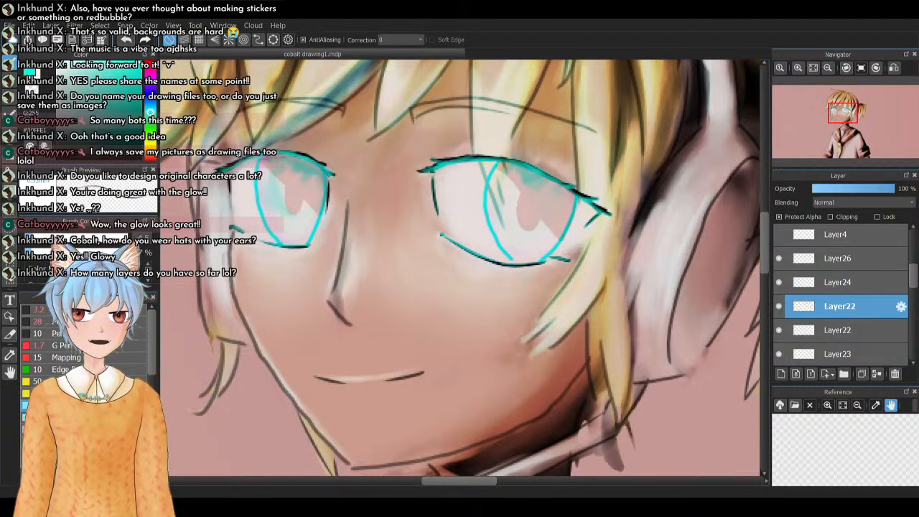
# Review the whole drawing, and touch up the upper lash line of the larger eye in turquoise
pyautogui.click(814, 67)
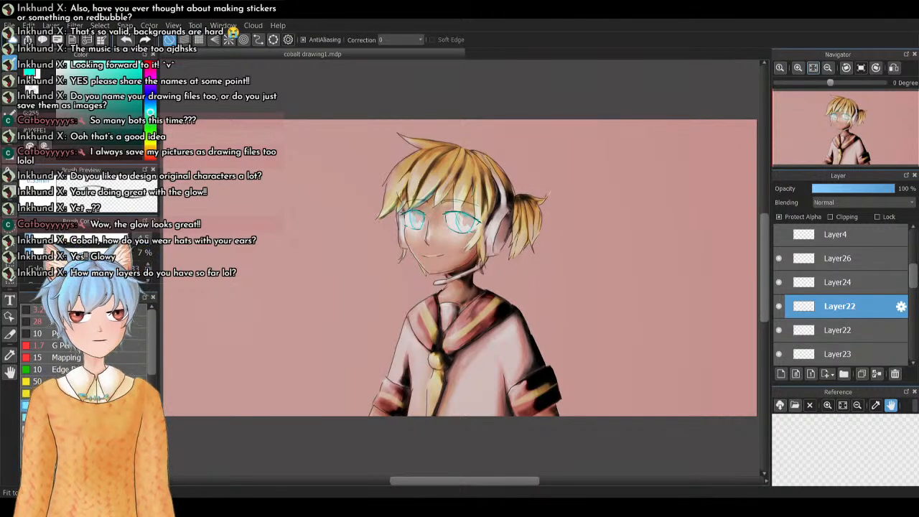
pyautogui.click(797, 68)
pyautogui.click(797, 67)
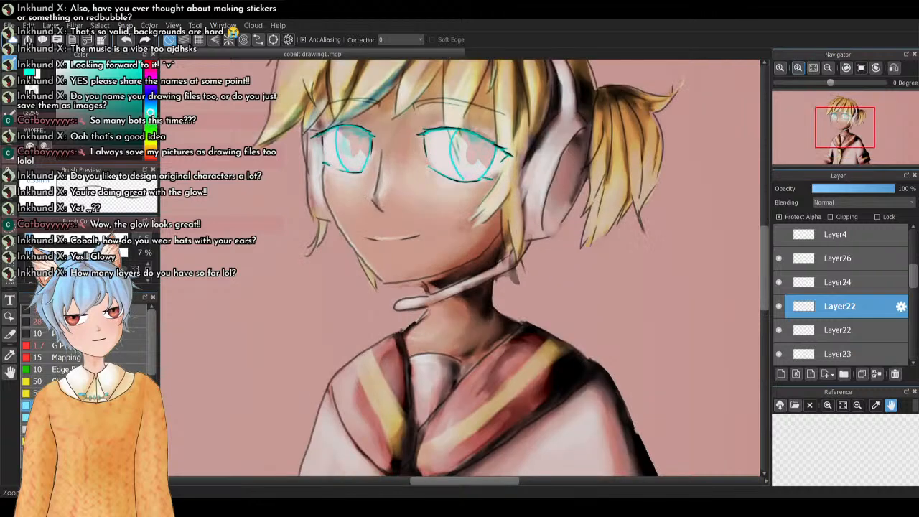
pyautogui.click(798, 67)
pyautogui.moveTo(845, 126); pyautogui.dragTo(844, 116)
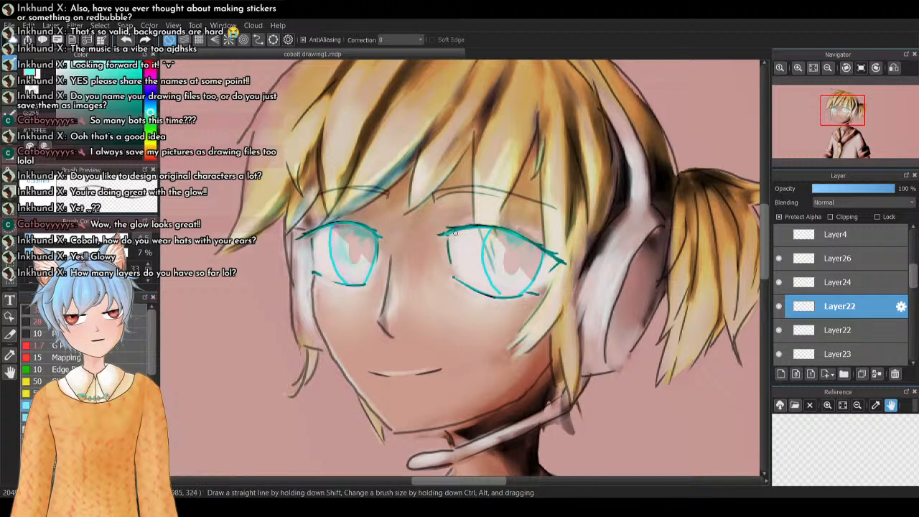
pyautogui.moveTo(487, 229); pyautogui.dragTo(519, 237)
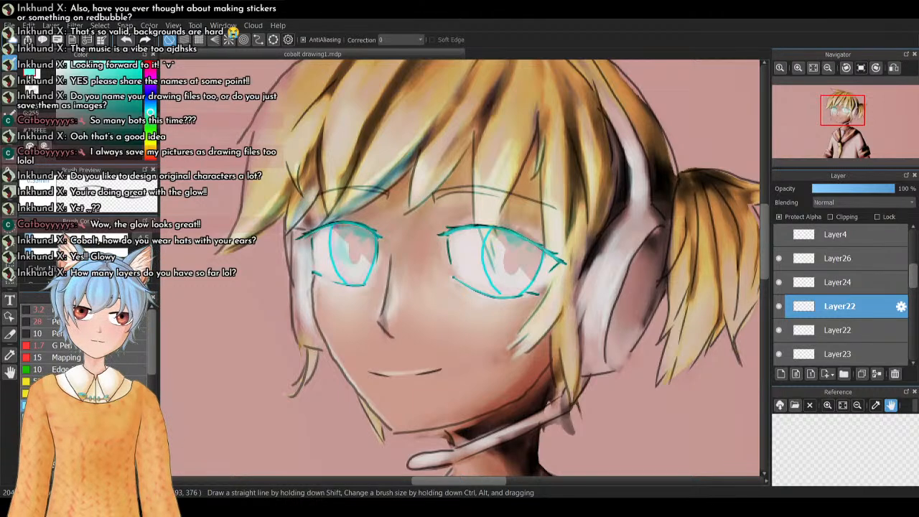
# Paint dark red (#4C0011) accents along the lid lines of both eyes
pyautogui.click(150, 87)
pyautogui.click(127, 111)
pyautogui.click(140, 130)
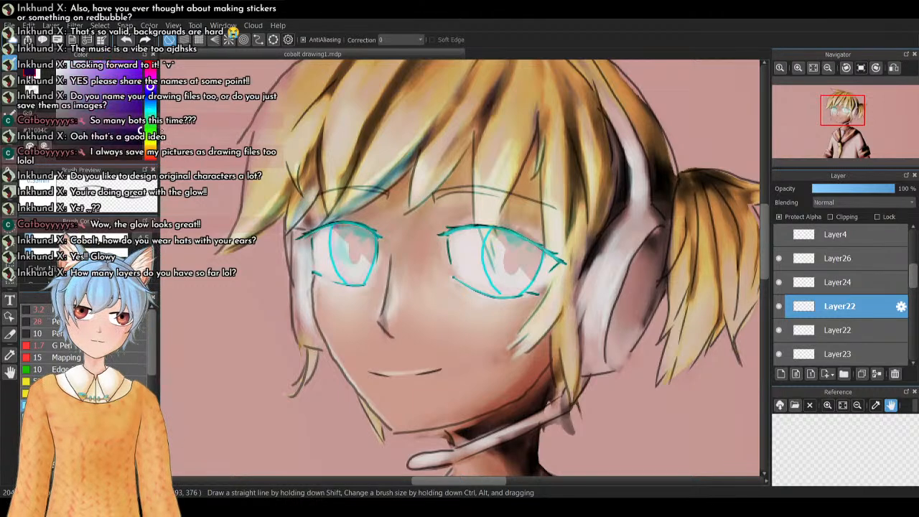
pyautogui.click(150, 65)
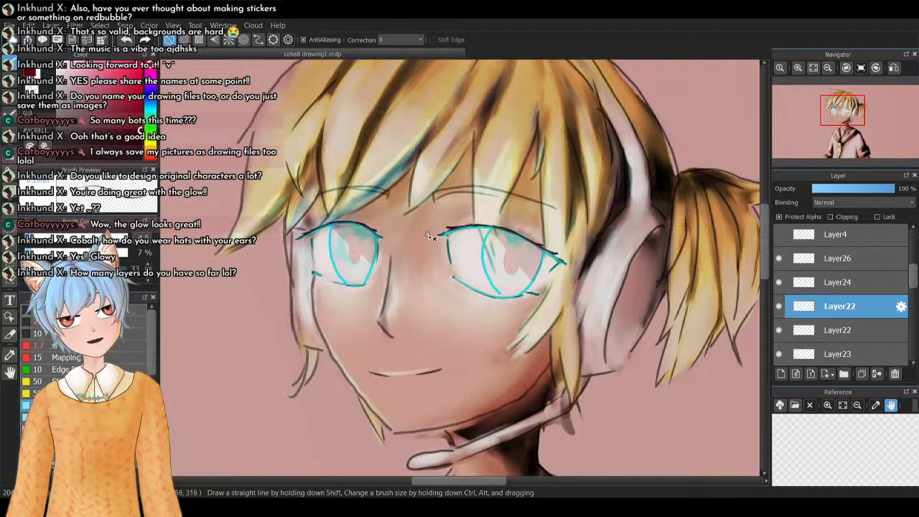
pyautogui.moveTo(316, 274); pyautogui.dragTo(367, 283)
pyautogui.moveTo(450, 276)
pyautogui.mouseDown()
pyautogui.moveTo(492, 300)
pyautogui.moveTo(519, 298)
pyautogui.mouseUp()
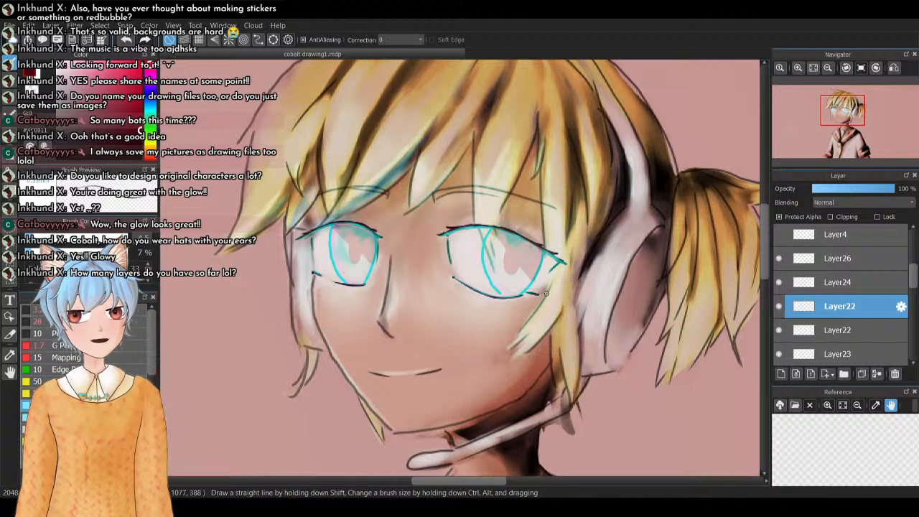
# Paint the larger eye's upper lash line above the iris bright cyan with the 2.3 px brush
pyautogui.click(152, 117)
pyautogui.click(142, 66)
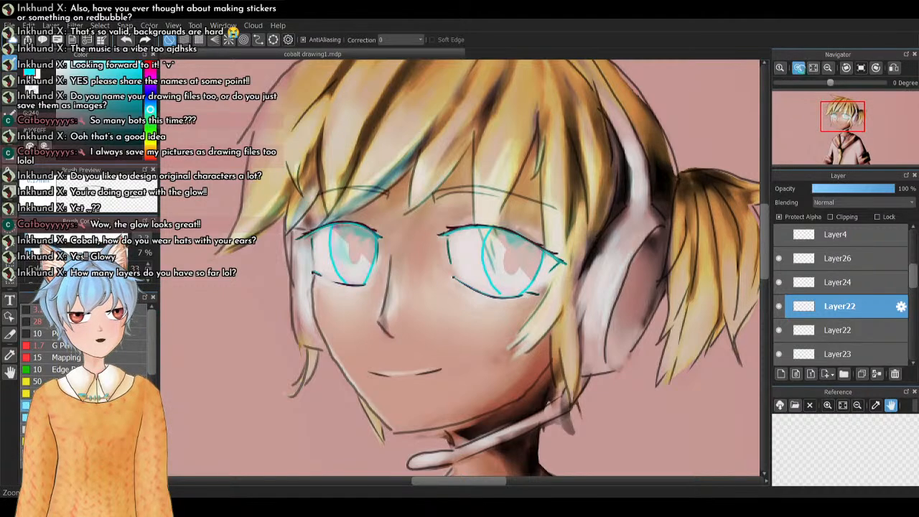
pyautogui.click(798, 68)
pyautogui.click(797, 67)
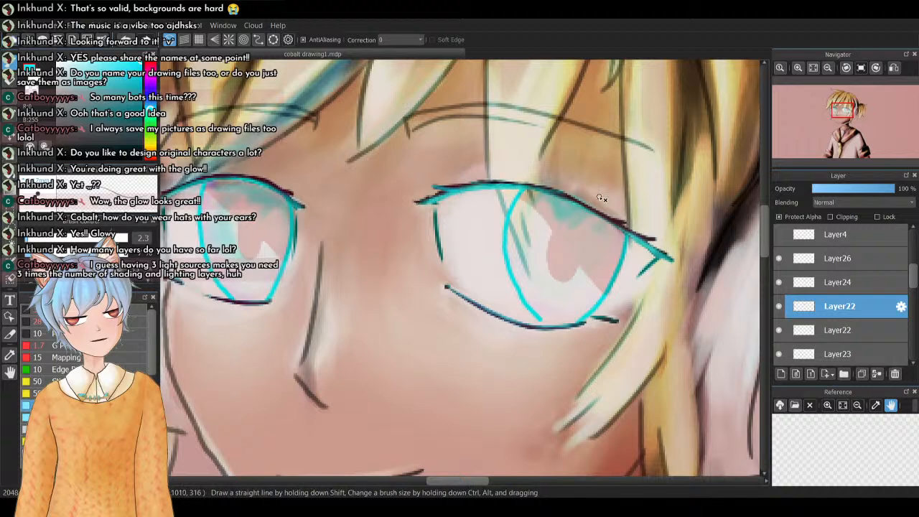
pyautogui.moveTo(552, 192); pyautogui.dragTo(619, 226)
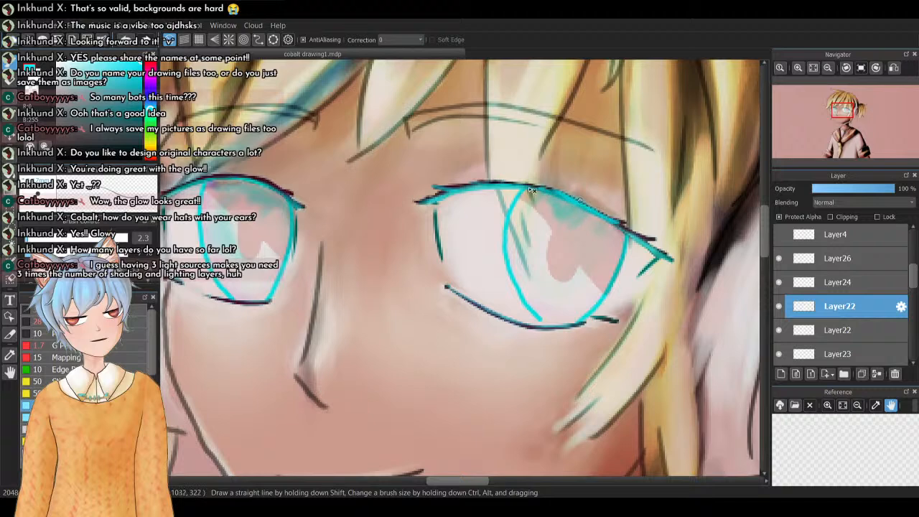
pyautogui.moveTo(548, 188); pyautogui.dragTo(655, 240)
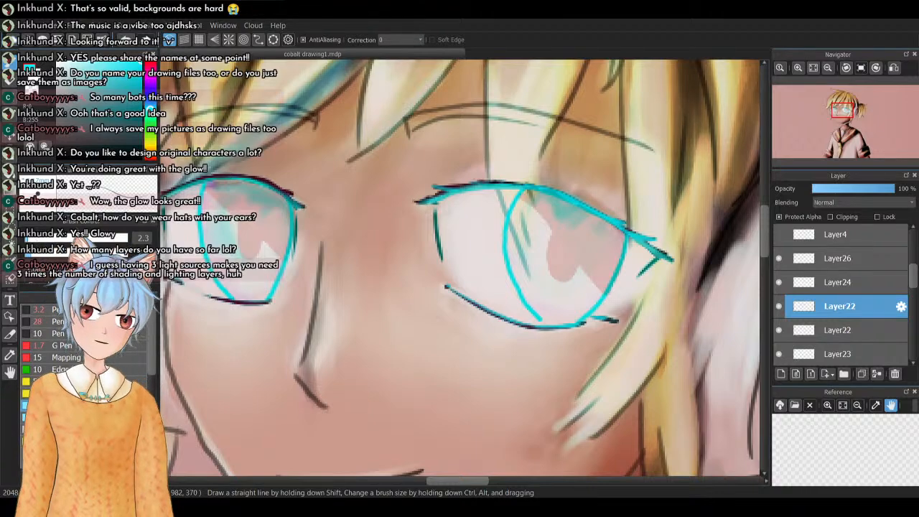
# Brighten the upper and lower lid lines touching the smaller eye's iris with the same cyan
pyautogui.moveTo(842, 111)
pyautogui.mouseDown()
pyautogui.moveTo(822, 115)
pyautogui.moveTo(846, 112)
pyautogui.moveTo(839, 115)
pyautogui.mouseUp()
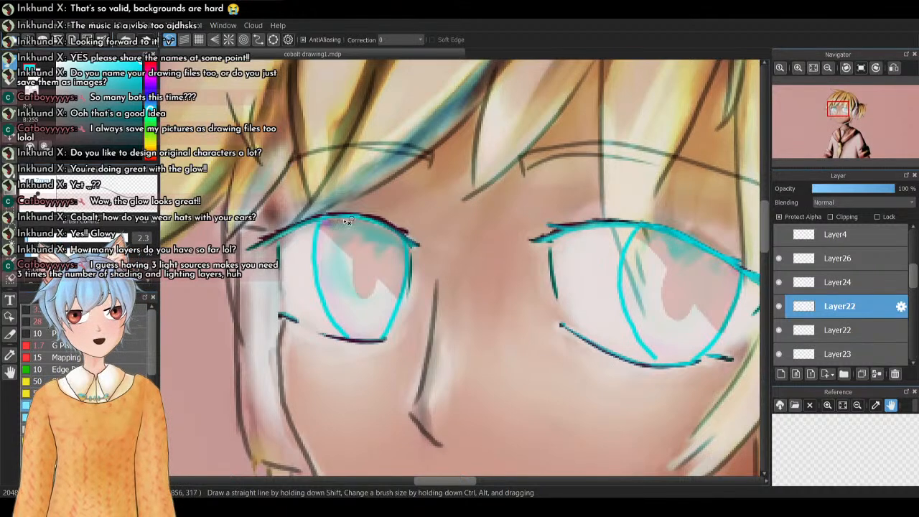
pyautogui.moveTo(337, 223)
pyautogui.mouseDown()
pyautogui.moveTo(350, 214)
pyautogui.moveTo(326, 216)
pyautogui.moveTo(331, 209)
pyautogui.moveTo(374, 216)
pyautogui.moveTo(413, 237)
pyautogui.moveTo(402, 243)
pyautogui.mouseUp()
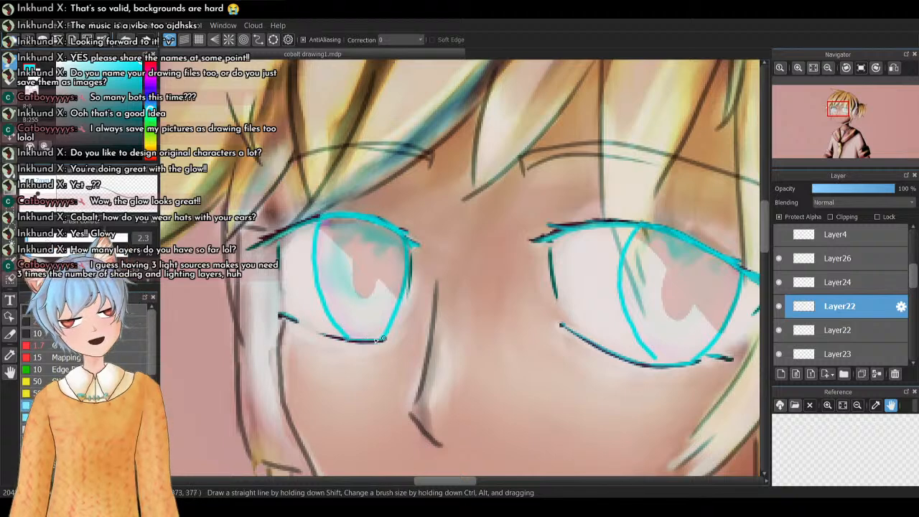
pyautogui.moveTo(385, 342); pyautogui.dragTo(354, 337)
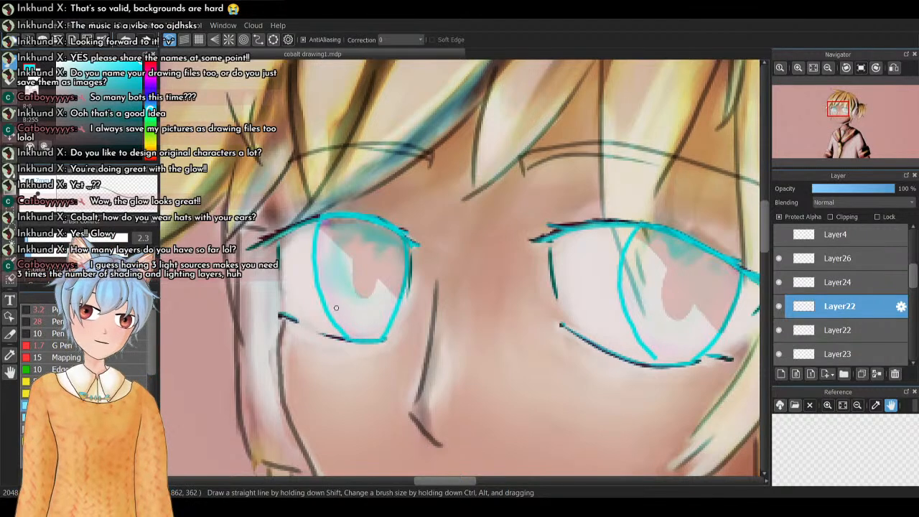
# Paint dark purple accents on the lash corners and outer lid lines of the smaller eye with the 2.3 px brush
pyautogui.click(150, 78)
pyautogui.click(141, 142)
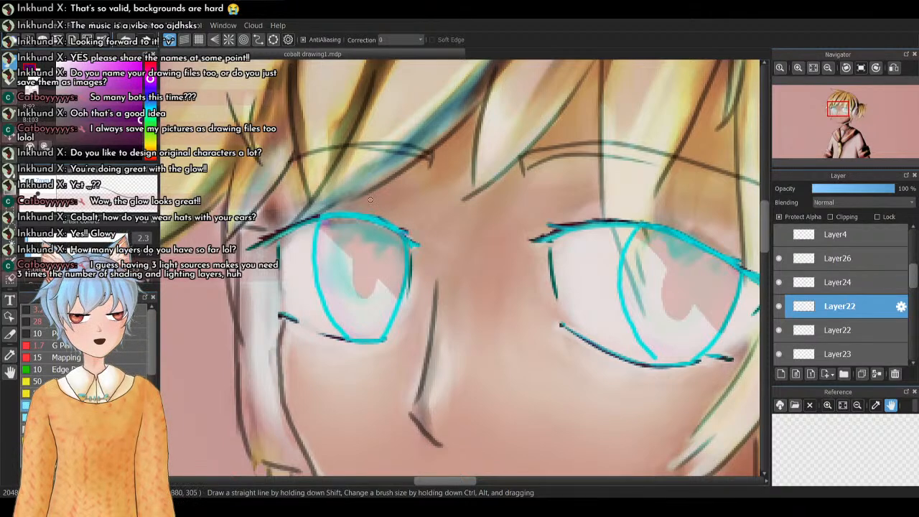
pyautogui.moveTo(408, 241); pyautogui.dragTo(421, 247)
pyautogui.moveTo(286, 234)
pyautogui.mouseDown()
pyautogui.moveTo(254, 243)
pyautogui.moveTo(321, 219)
pyautogui.mouseUp()
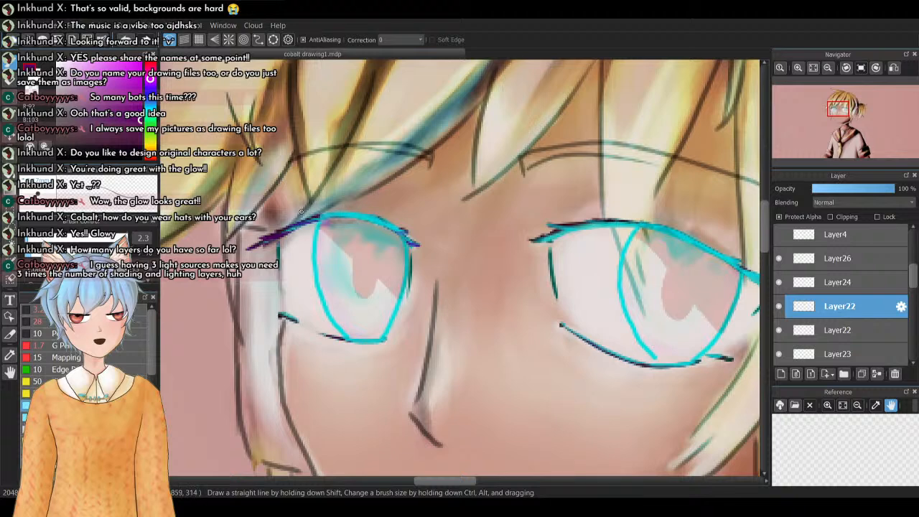
pyautogui.moveTo(316, 214); pyautogui.dragTo(364, 219)
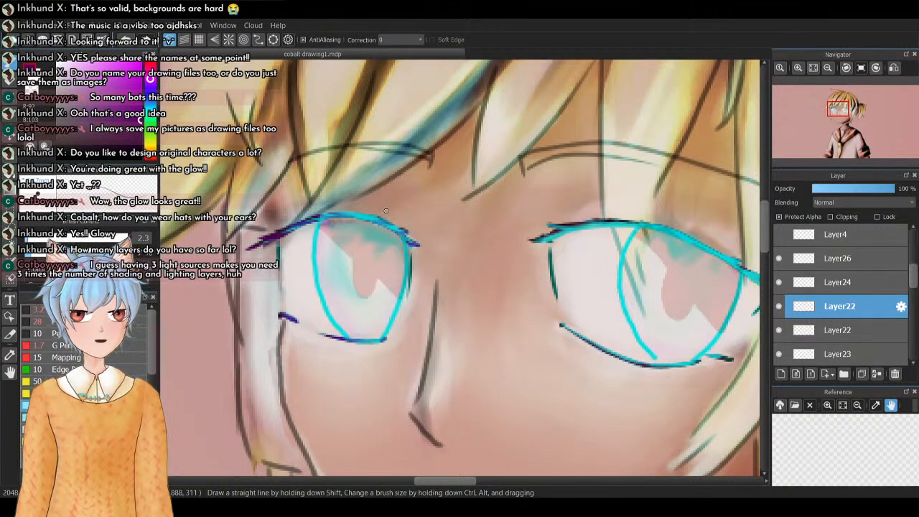
# Add the same dark purple accents to the larger eye's upper lash corners and lower lid line, and check the whole drawing
pyautogui.moveTo(834, 111); pyautogui.dragTo(845, 113)
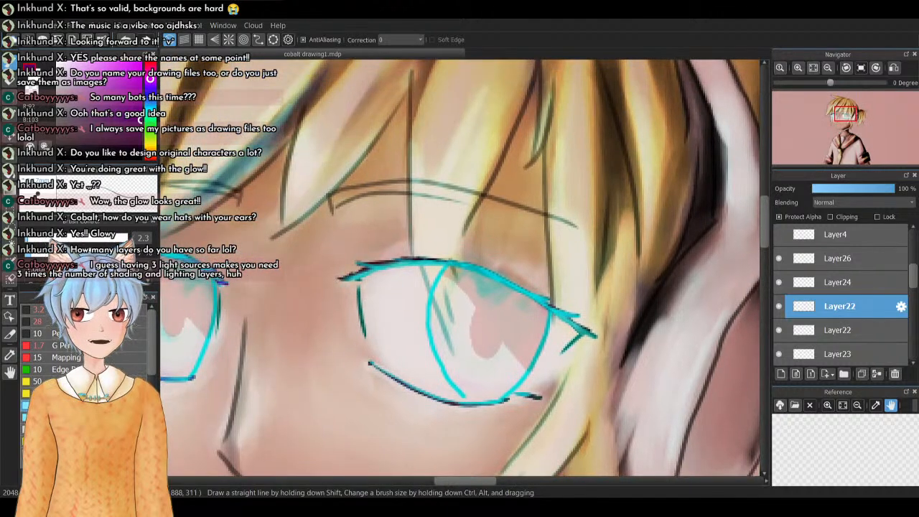
pyautogui.moveTo(361, 278)
pyautogui.mouseDown()
pyautogui.moveTo(313, 276)
pyautogui.moveTo(363, 277)
pyautogui.mouseUp()
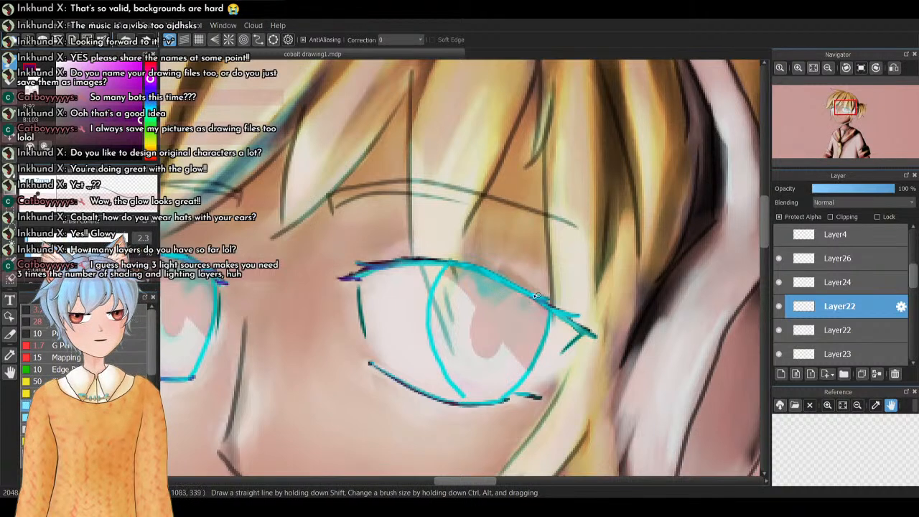
pyautogui.moveTo(498, 278); pyautogui.dragTo(550, 300)
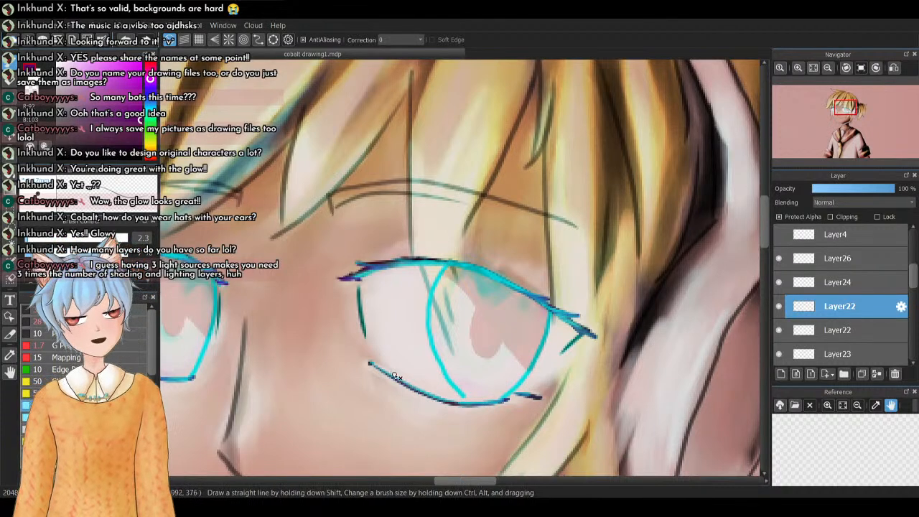
pyautogui.moveTo(434, 400); pyautogui.dragTo(377, 366)
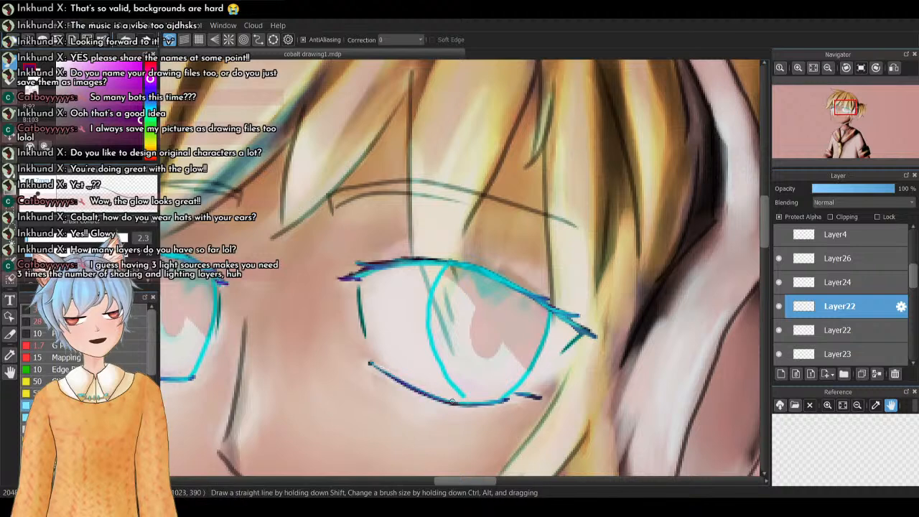
pyautogui.click(814, 68)
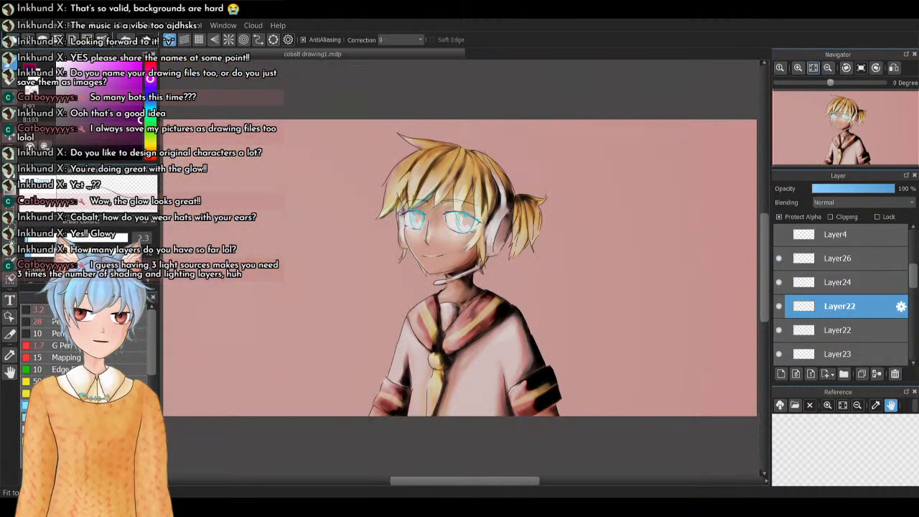
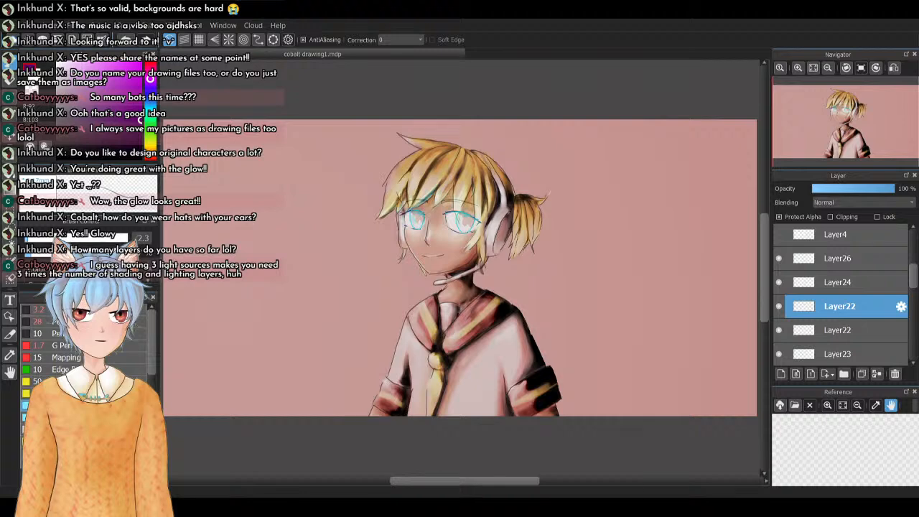
# Hide and show the Layer2 shading directly above Layer1 to compare the drawing with and without it
pyautogui.scroll(-10, 840, 294)
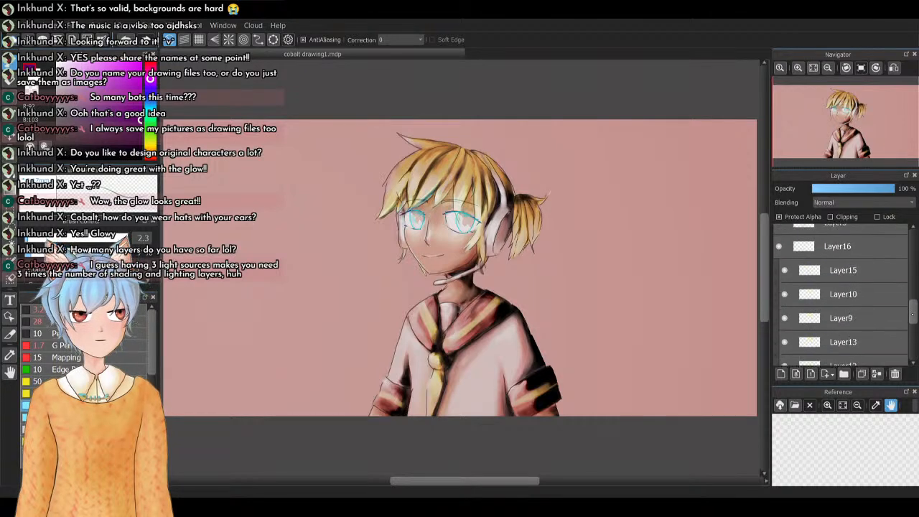
pyautogui.scroll(1, 901, 327)
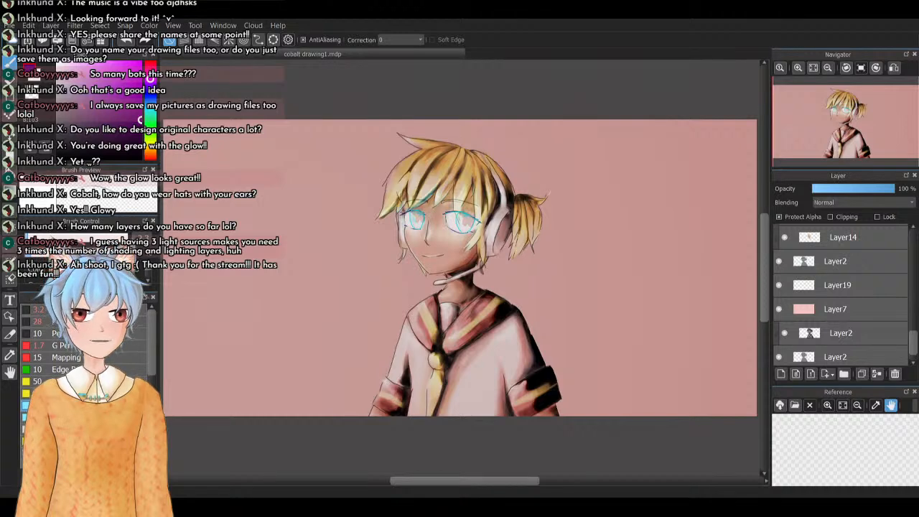
pyautogui.scroll(-1, 877, 342)
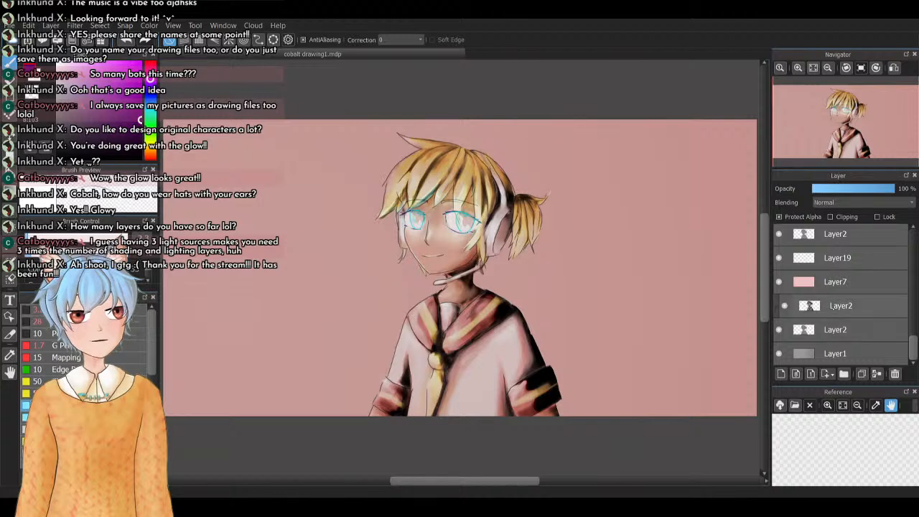
pyautogui.click(779, 330)
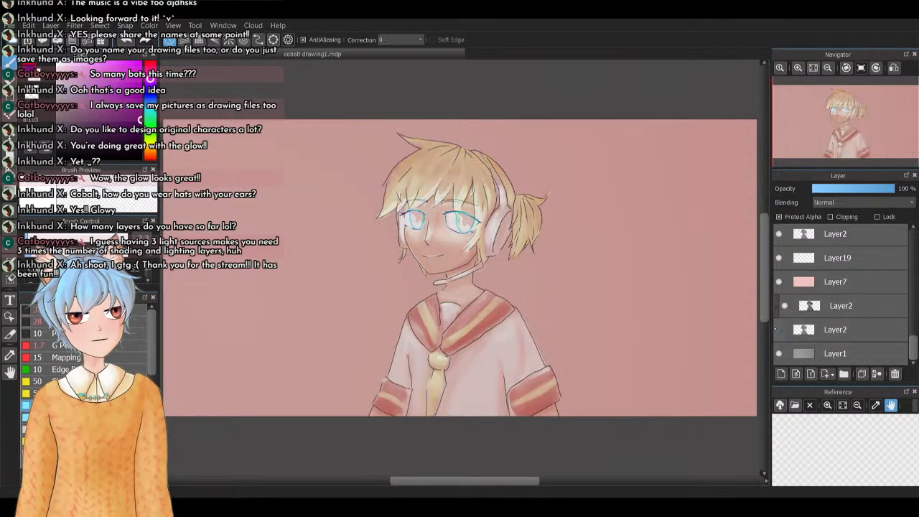
pyautogui.click(779, 330)
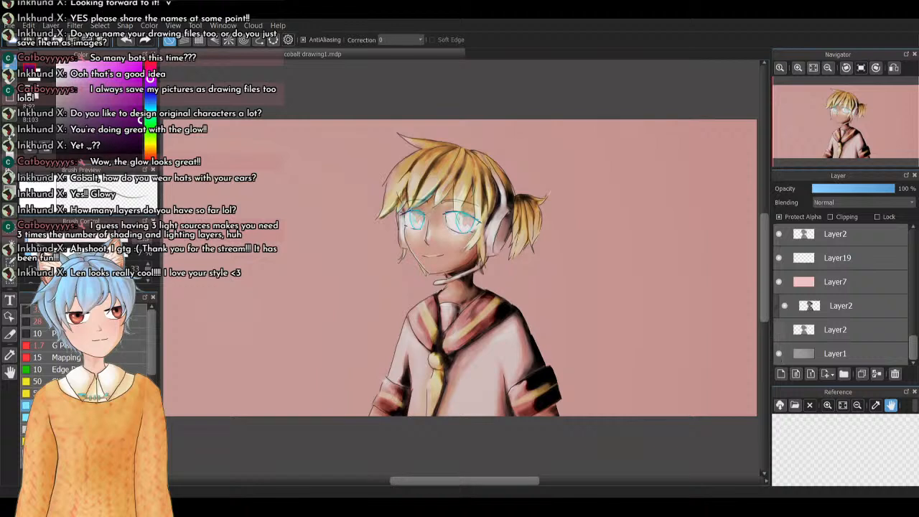
pyautogui.click(780, 333)
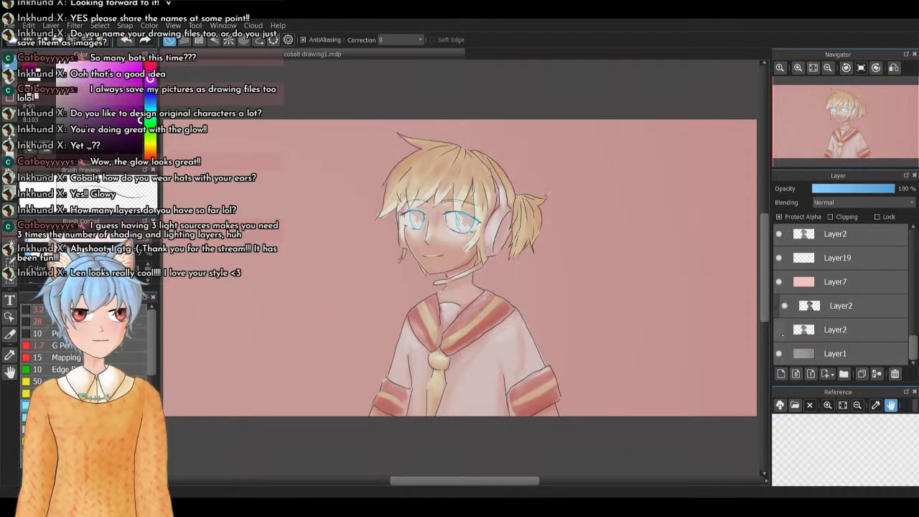
pyautogui.click(780, 331)
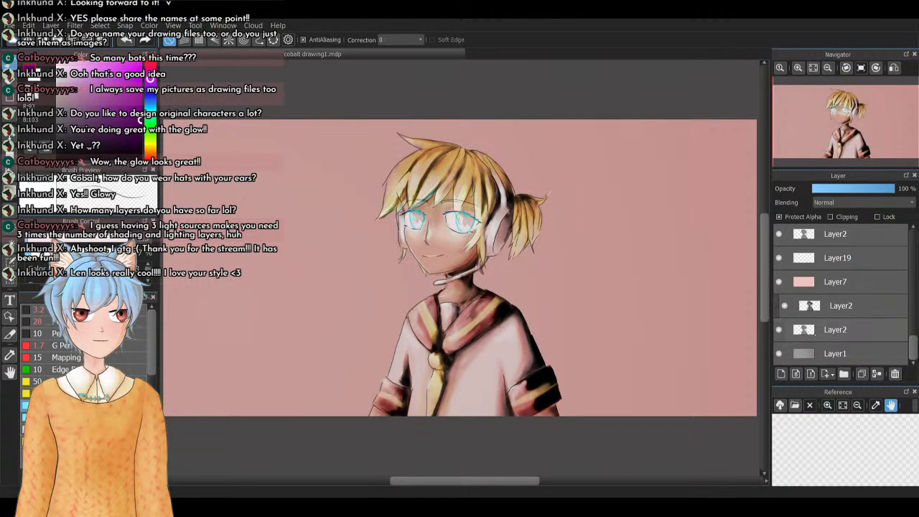
# Try opacities of 47% and 64% on the Layer2 shading directly above Layer1, and restore it to 100%
pyautogui.click(814, 331)
pyautogui.click(862, 188)
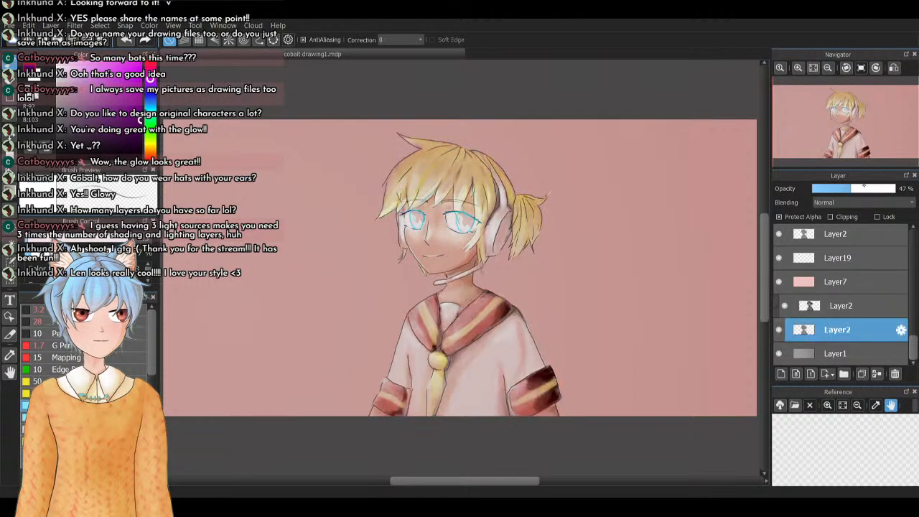
pyautogui.moveTo(864, 186); pyautogui.dragTo(898, 189)
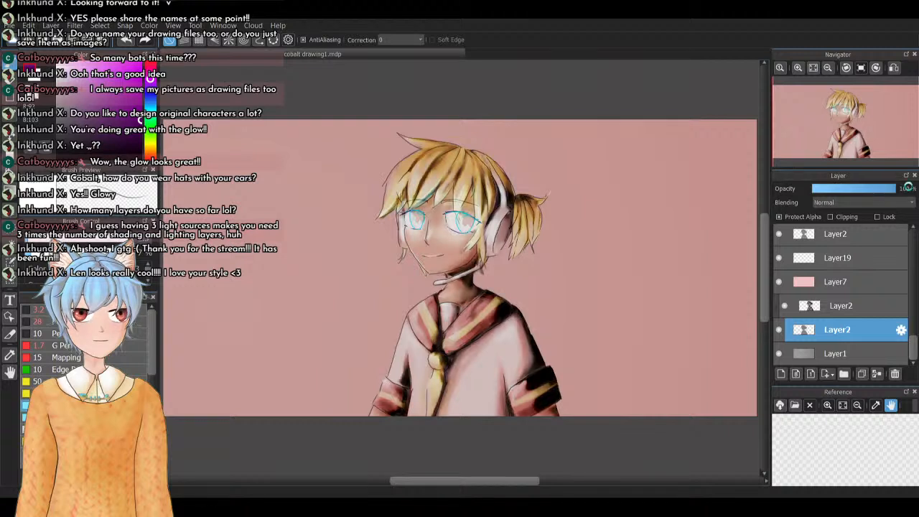
pyautogui.click(779, 330)
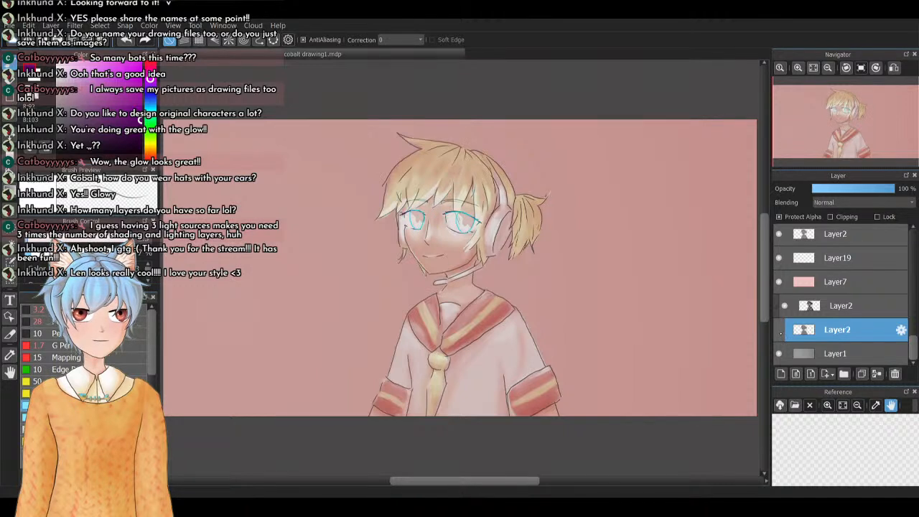
pyautogui.click(780, 330)
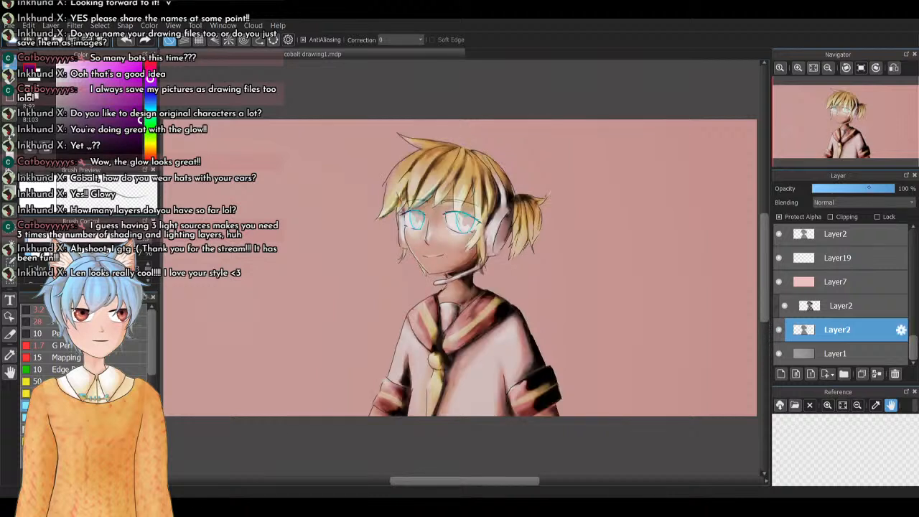
pyautogui.click(870, 193)
pyautogui.moveTo(870, 193); pyautogui.dragTo(870, 189)
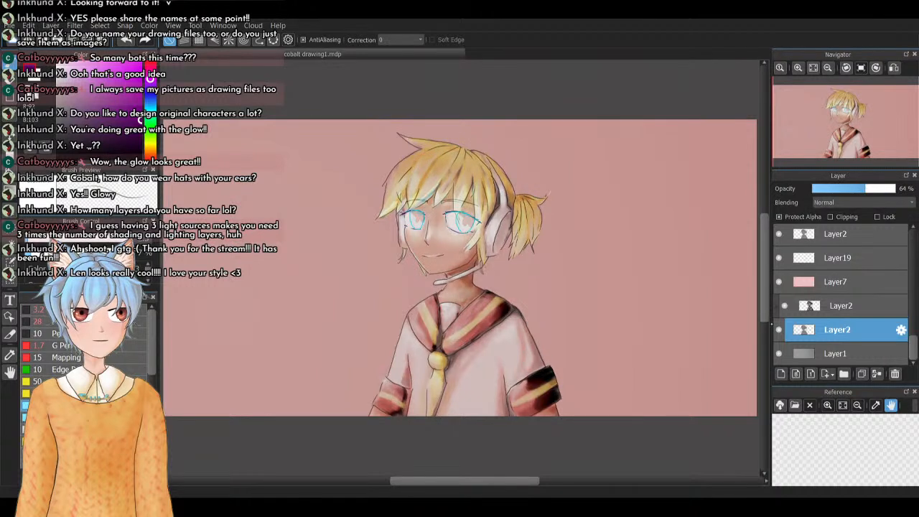
pyautogui.click(778, 330)
pyautogui.click(778, 330)
pyautogui.moveTo(866, 189); pyautogui.dragTo(896, 189)
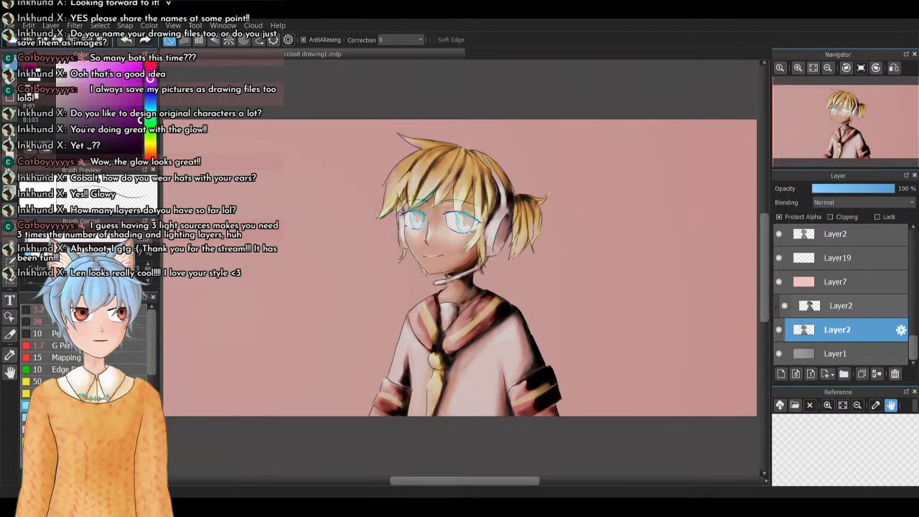
pyautogui.click(812, 306)
pyautogui.click(811, 330)
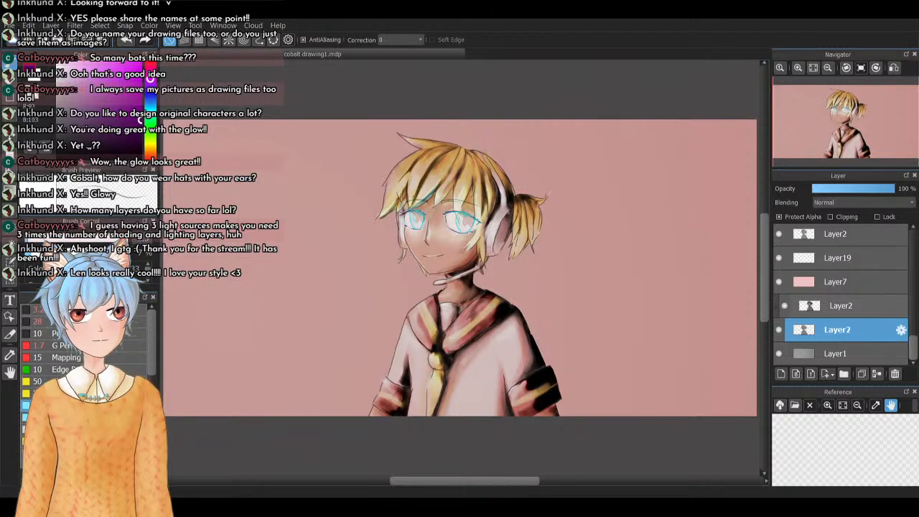
# On Layer1, paint a large soft black shadow on the background behind the character's ponytail and back, and lighten it with white strokes
pyautogui.click(839, 349)
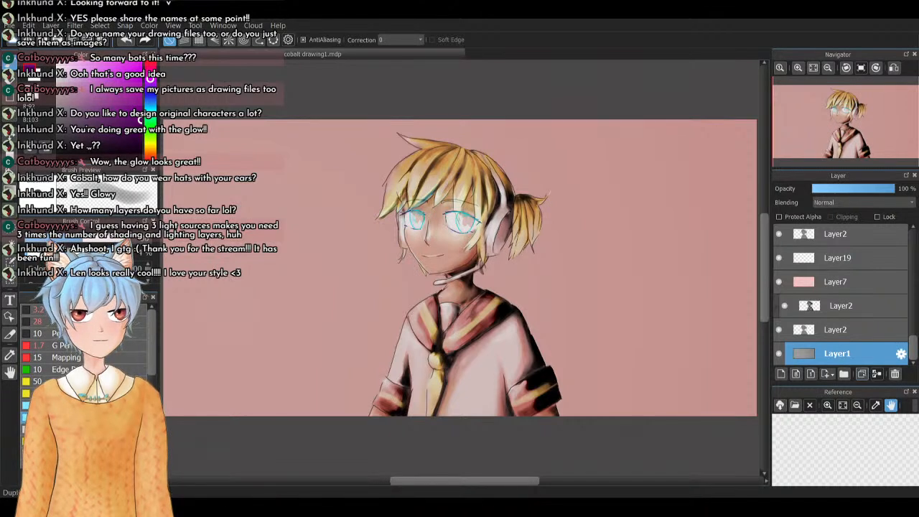
pyautogui.click(862, 374)
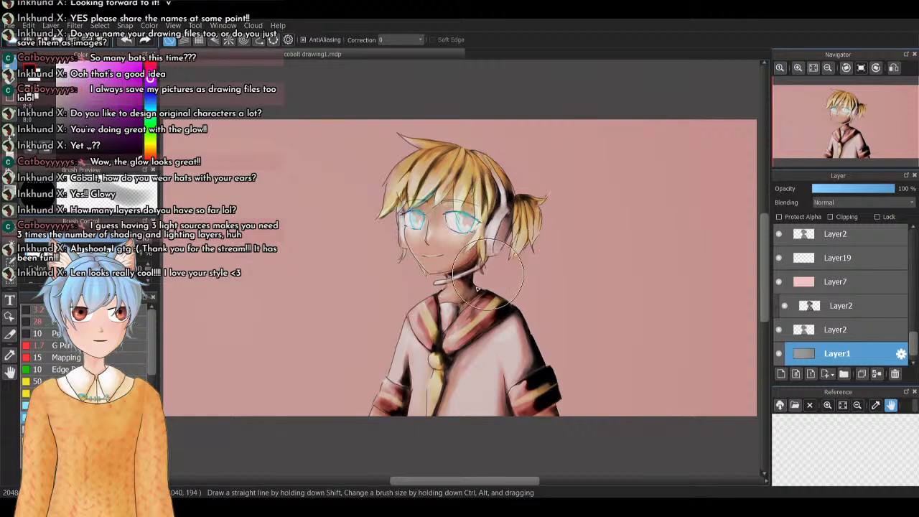
pyautogui.moveTo(480, 287)
pyautogui.mouseDown()
pyautogui.moveTo(505, 265)
pyautogui.moveTo(500, 193)
pyautogui.moveTo(469, 177)
pyautogui.moveTo(512, 242)
pyautogui.moveTo(484, 282)
pyautogui.moveTo(534, 319)
pyautogui.moveTo(566, 375)
pyautogui.moveTo(582, 463)
pyautogui.moveTo(520, 310)
pyautogui.moveTo(490, 277)
pyautogui.moveTo(484, 192)
pyautogui.moveTo(466, 171)
pyautogui.moveTo(522, 214)
pyautogui.moveTo(560, 327)
pyautogui.moveTo(534, 235)
pyautogui.moveTo(485, 163)
pyautogui.moveTo(571, 292)
pyautogui.mouseUp()
pyautogui.moveTo(514, 188)
pyautogui.mouseDown()
pyautogui.moveTo(557, 261)
pyautogui.moveTo(582, 335)
pyautogui.moveTo(577, 343)
pyautogui.moveTo(524, 178)
pyautogui.moveTo(577, 335)
pyautogui.moveTo(568, 364)
pyautogui.moveTo(569, 234)
pyautogui.moveTo(584, 222)
pyautogui.moveTo(605, 309)
pyautogui.moveTo(584, 381)
pyautogui.moveTo(589, 284)
pyautogui.moveTo(599, 345)
pyautogui.moveTo(479, 248)
pyautogui.moveTo(472, 253)
pyautogui.moveTo(490, 265)
pyautogui.moveTo(526, 346)
pyautogui.moveTo(445, 168)
pyautogui.moveTo(449, 161)
pyautogui.moveTo(469, 194)
pyautogui.moveTo(475, 156)
pyautogui.moveTo(534, 203)
pyautogui.moveTo(524, 227)
pyautogui.moveTo(555, 182)
pyautogui.moveTo(585, 248)
pyautogui.moveTo(508, 157)
pyautogui.moveTo(570, 188)
pyautogui.moveTo(592, 273)
pyautogui.moveTo(578, 272)
pyautogui.moveTo(545, 165)
pyautogui.moveTo(554, 158)
pyautogui.moveTo(596, 236)
pyautogui.moveTo(605, 388)
pyautogui.moveTo(596, 446)
pyautogui.moveTo(588, 357)
pyautogui.moveTo(546, 281)
pyautogui.moveTo(543, 332)
pyautogui.moveTo(504, 222)
pyautogui.moveTo(571, 476)
pyautogui.mouseUp()
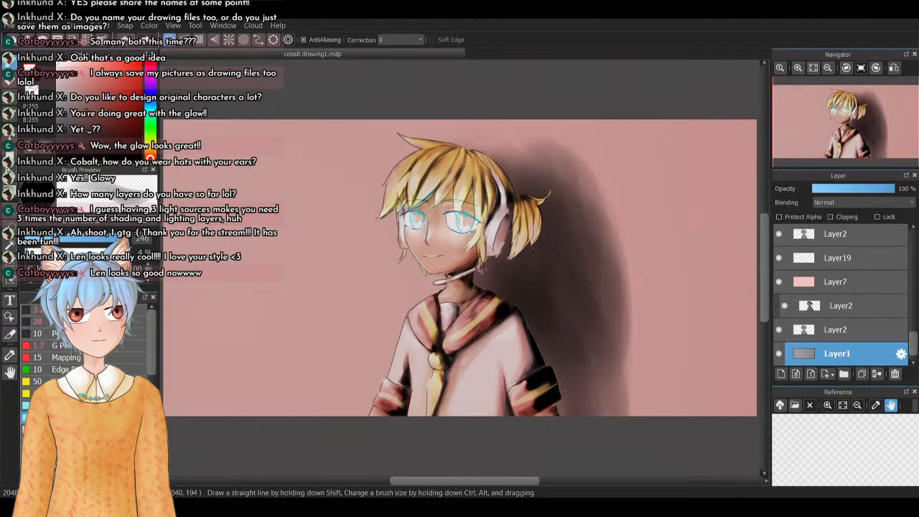
pyautogui.moveTo(560, 167)
pyautogui.mouseDown()
pyautogui.moveTo(612, 224)
pyautogui.moveTo(550, 159)
pyautogui.moveTo(610, 297)
pyautogui.moveTo(511, 149)
pyautogui.moveTo(475, 135)
pyautogui.moveTo(582, 345)
pyautogui.moveTo(466, 191)
pyautogui.moveTo(556, 338)
pyautogui.moveTo(542, 367)
pyautogui.moveTo(445, 240)
pyautogui.moveTo(582, 430)
pyautogui.moveTo(560, 202)
pyautogui.moveTo(598, 197)
pyautogui.moveTo(645, 418)
pyautogui.mouseUp()
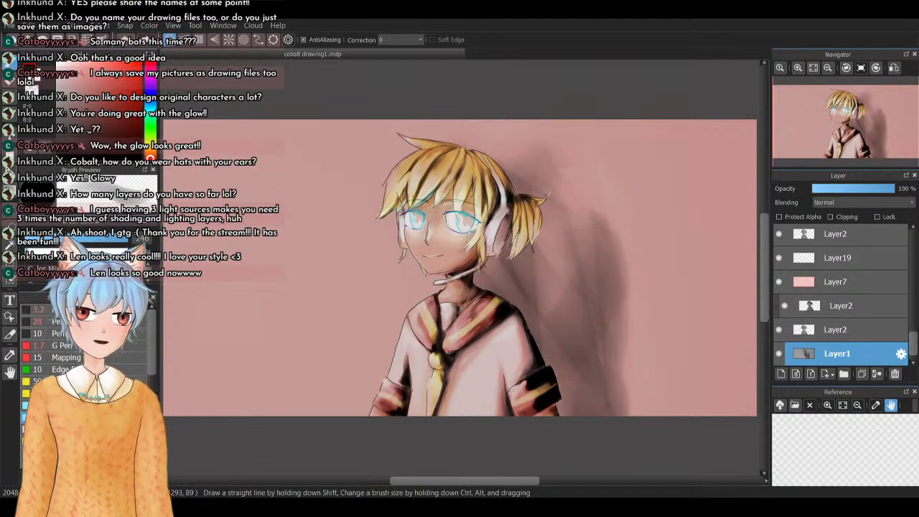
# Undo the last shadow stroke, and repaint the background shadow beside the head and shoulder with the soft 246 px brush
pyautogui.hotkey('ctrl', 'z')
pyautogui.moveTo(552, 134)
pyautogui.mouseDown()
pyautogui.moveTo(535, 179)
pyautogui.moveTo(545, 208)
pyautogui.moveTo(581, 150)
pyautogui.moveTo(596, 230)
pyautogui.mouseUp()
pyautogui.moveTo(535, 286)
pyautogui.mouseDown()
pyautogui.moveTo(561, 245)
pyautogui.moveTo(575, 302)
pyautogui.mouseUp()
pyautogui.moveTo(533, 411)
pyautogui.mouseDown()
pyautogui.moveTo(553, 433)
pyautogui.moveTo(609, 409)
pyautogui.moveTo(586, 420)
pyautogui.mouseUp()
pyautogui.moveTo(496, 144); pyautogui.dragTo(553, 127)
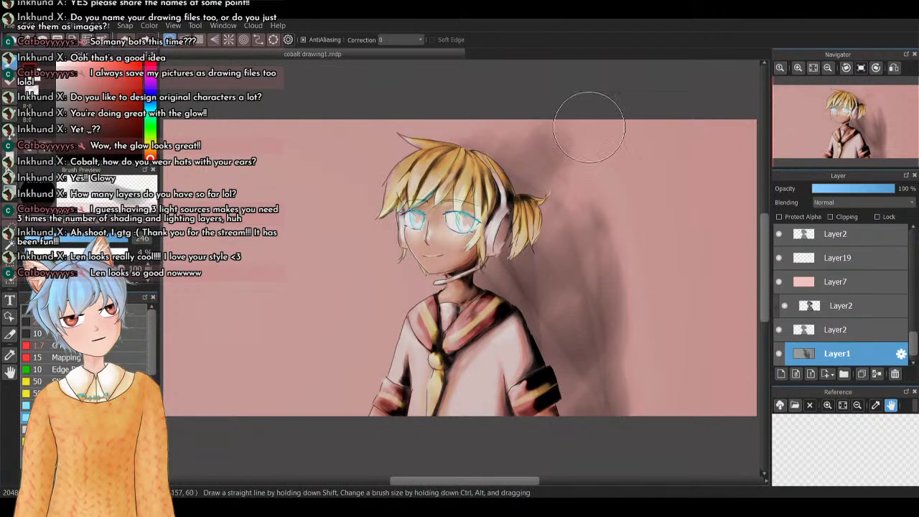
pyautogui.moveTo(539, 269)
pyautogui.mouseDown()
pyautogui.moveTo(594, 298)
pyautogui.moveTo(548, 346)
pyautogui.moveTo(644, 405)
pyautogui.moveTo(507, 410)
pyautogui.mouseUp()
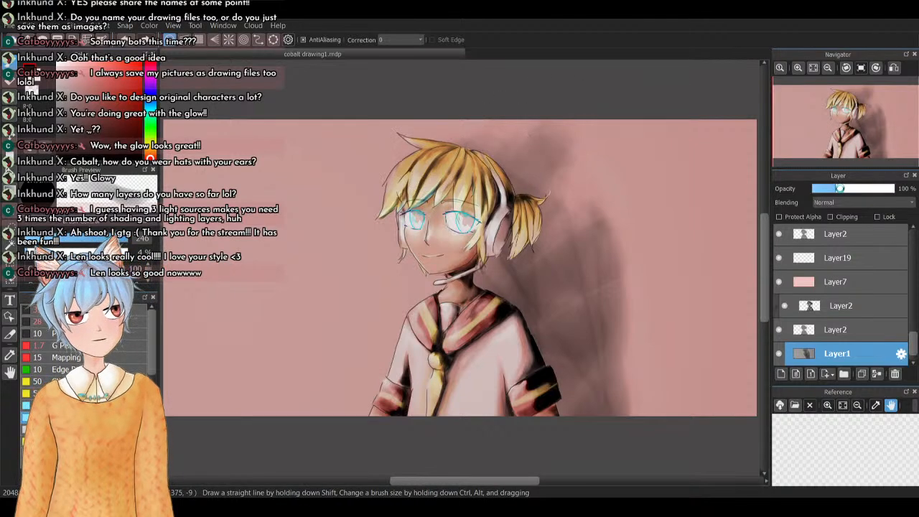
# Set Layer1's opacity to 53% and its blending mode to Multiply to tone the background shadow
pyautogui.moveTo(837, 188); pyautogui.dragTo(897, 188)
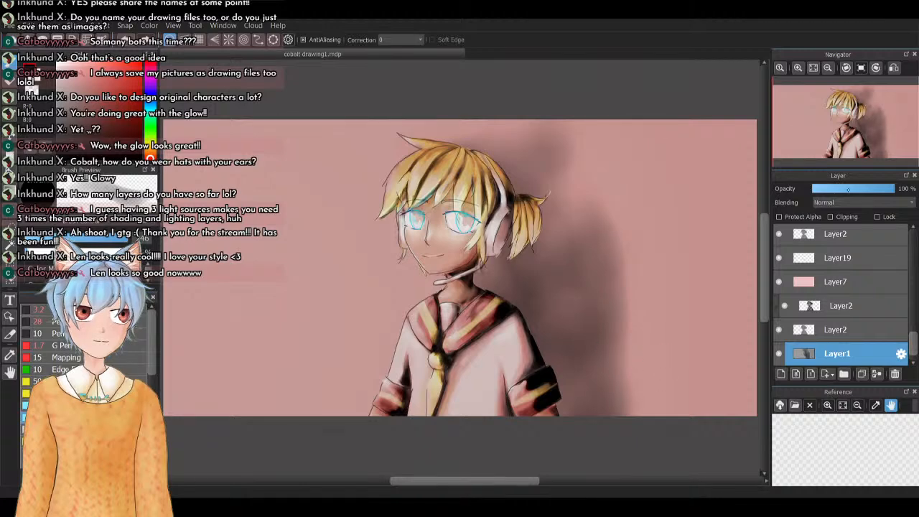
pyautogui.click(849, 188)
pyautogui.click(867, 188)
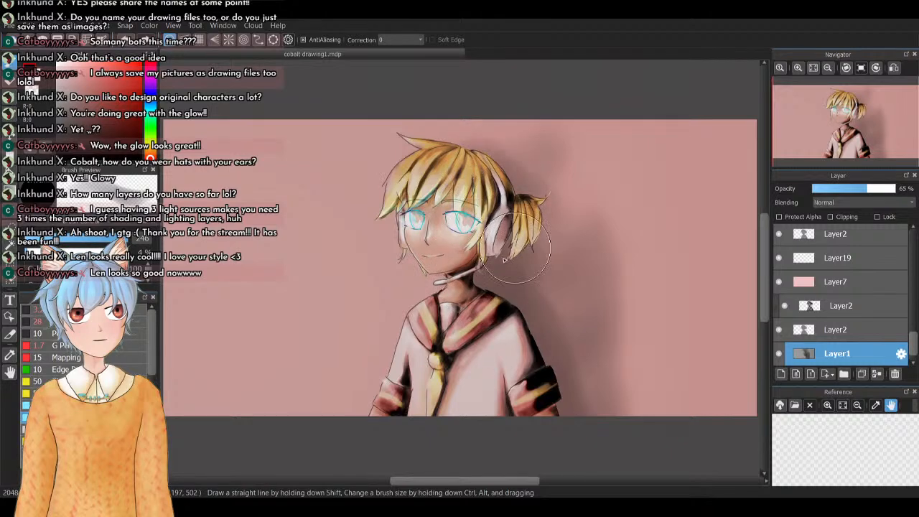
pyautogui.hotkey('ctrl', 'z')
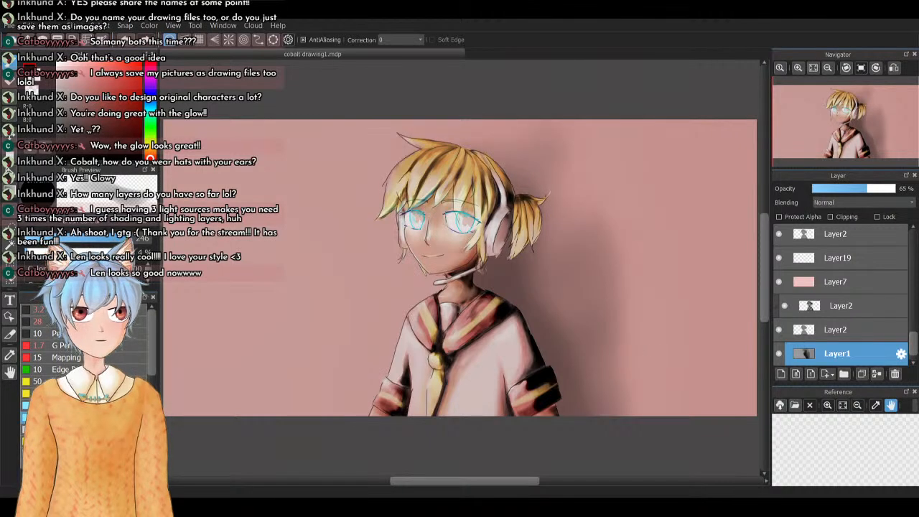
pyautogui.moveTo(866, 188); pyautogui.dragTo(833, 188)
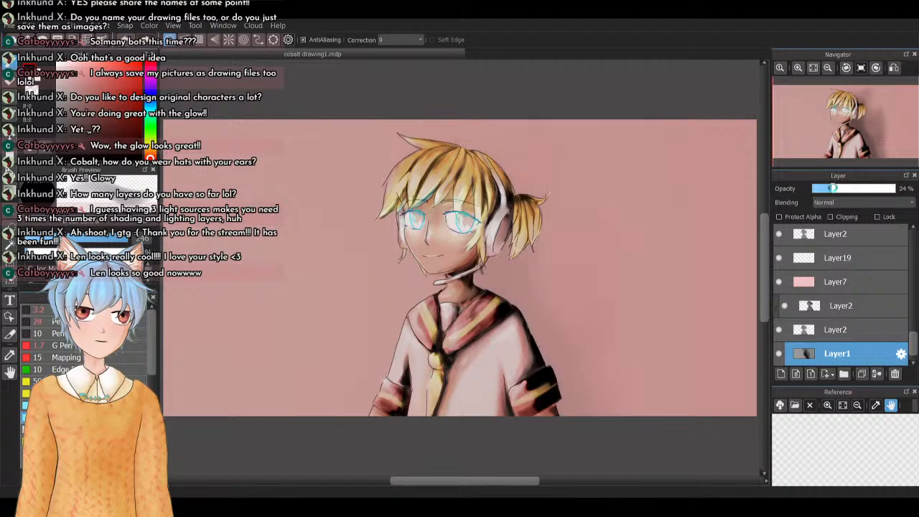
pyautogui.click(858, 189)
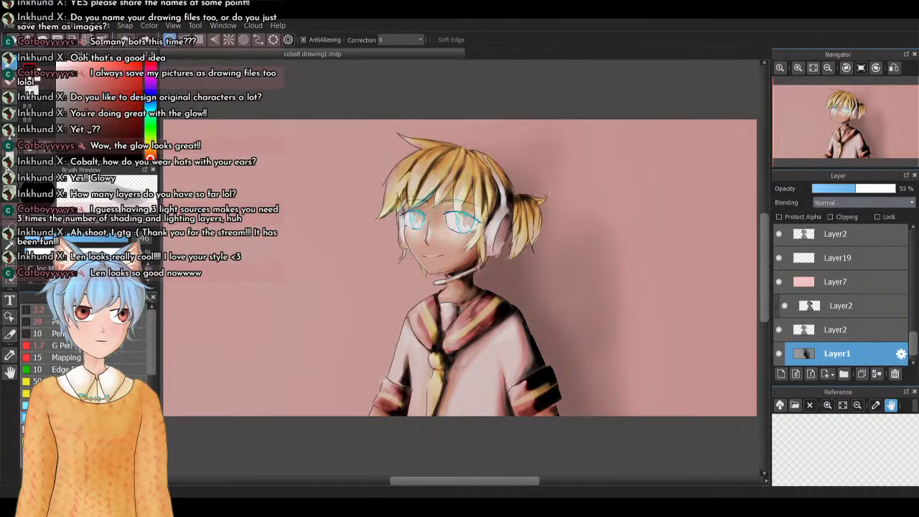
pyautogui.click(830, 217)
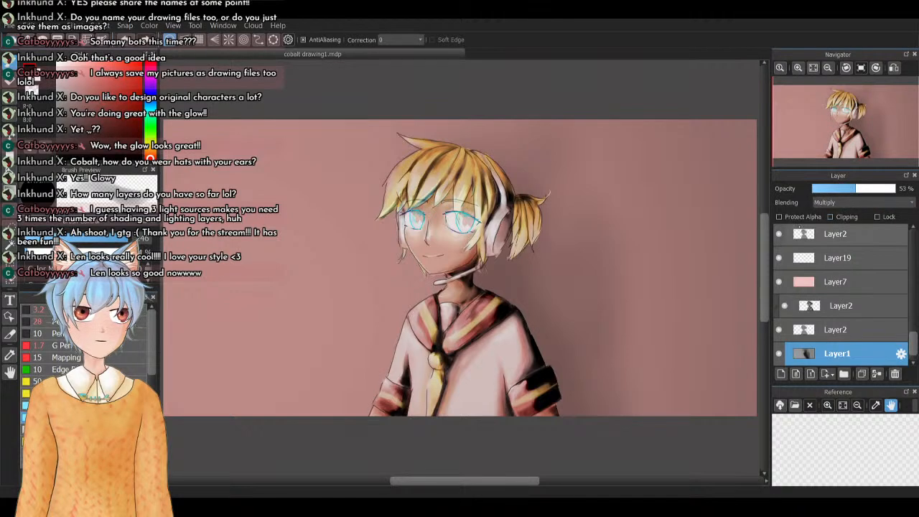
# On a new layer above the upper Layer1, paint a soft 114 px black shadow along the neck, ponytail and back, and save the drawing
pyautogui.click(779, 353)
pyautogui.click(780, 353)
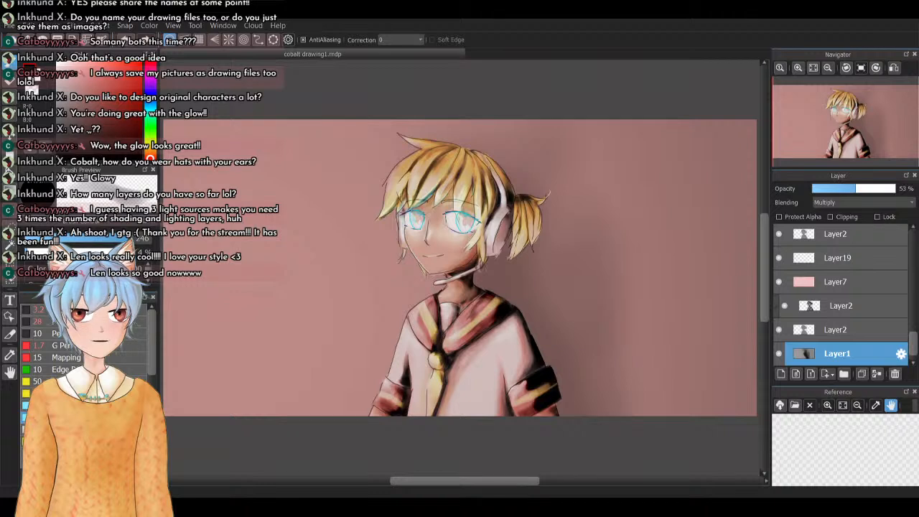
pyautogui.click(101, 238)
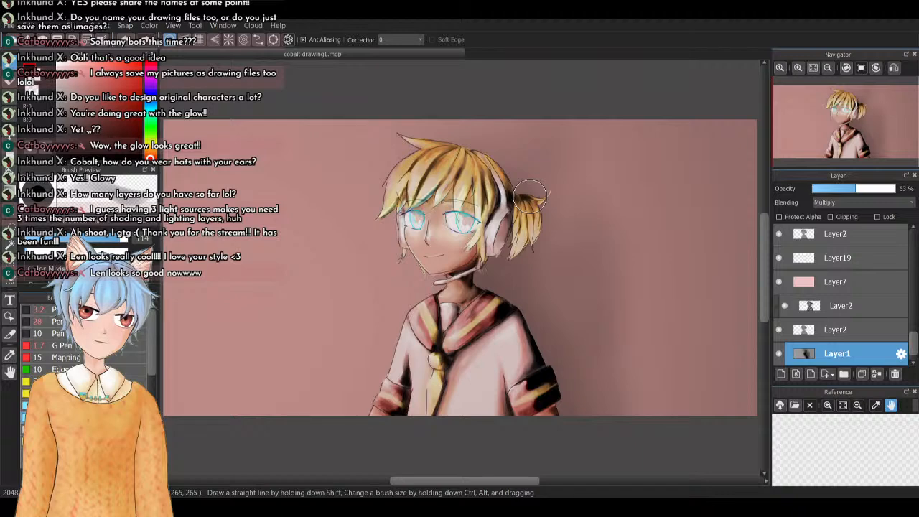
pyautogui.click(781, 374)
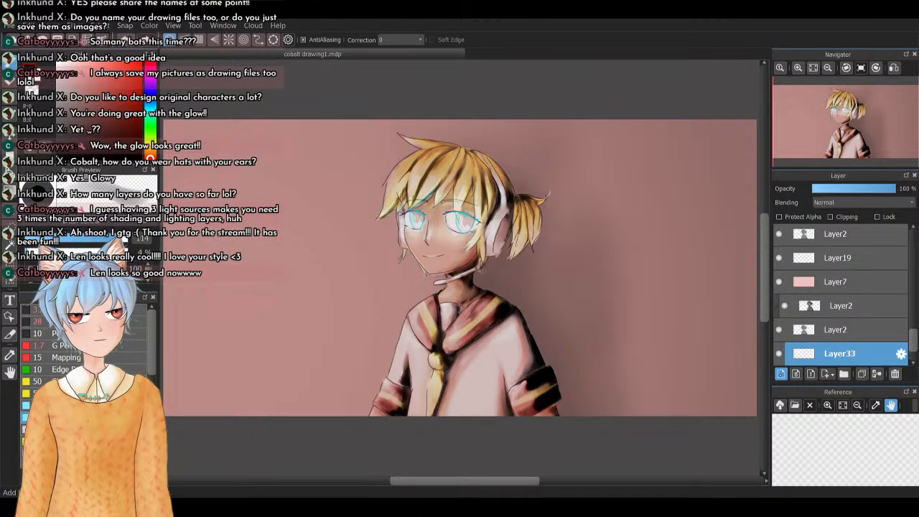
pyautogui.scroll(-2, 840, 334)
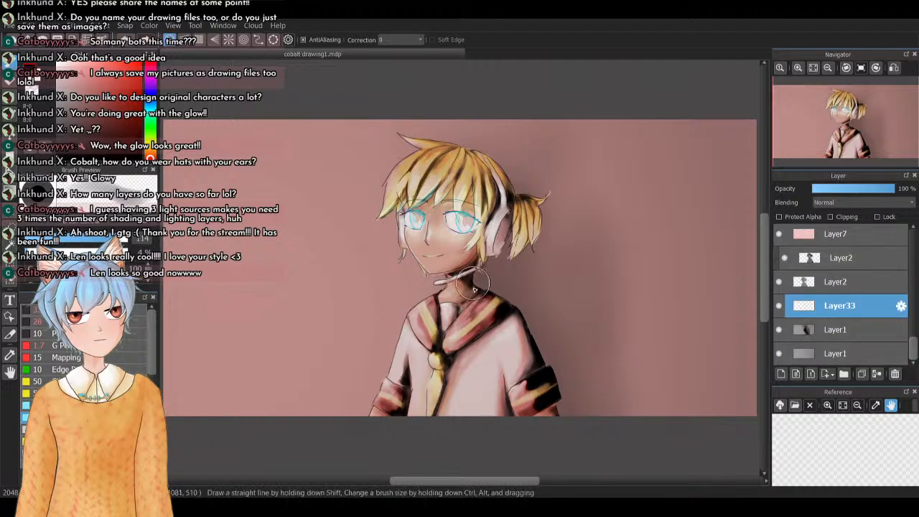
pyautogui.moveTo(481, 287)
pyautogui.mouseDown()
pyautogui.moveTo(510, 312)
pyautogui.moveTo(480, 281)
pyautogui.moveTo(502, 306)
pyautogui.moveTo(504, 297)
pyautogui.moveTo(524, 324)
pyautogui.moveTo(509, 302)
pyautogui.moveTo(551, 388)
pyautogui.moveTo(533, 337)
pyautogui.moveTo(569, 409)
pyautogui.mouseUp()
pyautogui.moveTo(483, 268)
pyautogui.mouseDown()
pyautogui.moveTo(540, 190)
pyautogui.moveTo(514, 199)
pyautogui.moveTo(557, 227)
pyautogui.moveTo(494, 162)
pyautogui.moveTo(518, 191)
pyautogui.moveTo(502, 172)
pyautogui.moveTo(522, 177)
pyautogui.moveTo(538, 214)
pyautogui.moveTo(507, 246)
pyautogui.moveTo(519, 221)
pyautogui.moveTo(499, 255)
pyautogui.moveTo(526, 224)
pyautogui.moveTo(504, 267)
pyautogui.moveTo(492, 273)
pyautogui.moveTo(531, 226)
pyautogui.mouseUp()
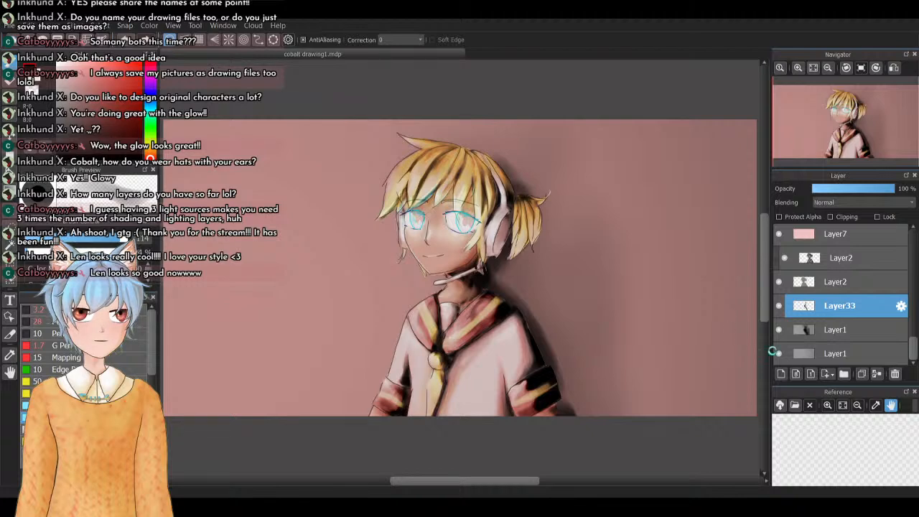
pyautogui.hotkey('ctrl', 's')
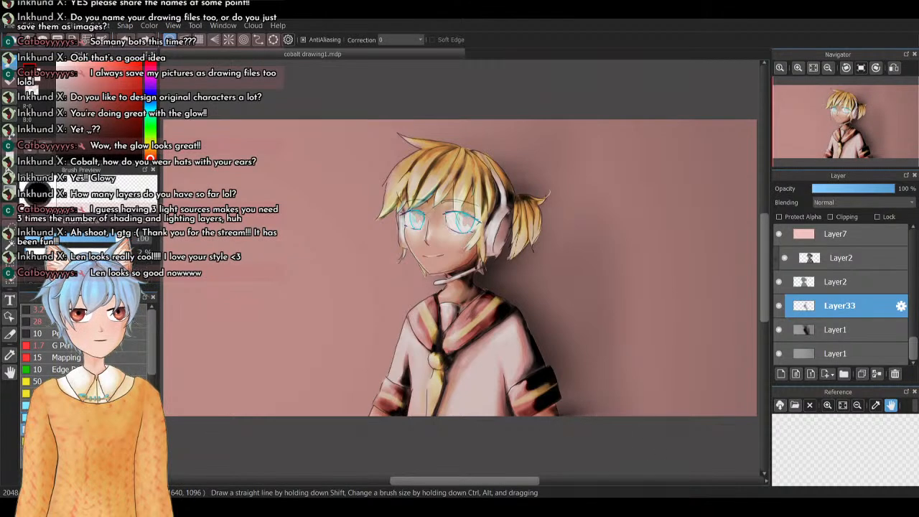
# Soften the Layer33 shadow and extend it beside the sleeve, then try the layer at 67% opacity and restore it to 100%
pyautogui.click(86, 454)
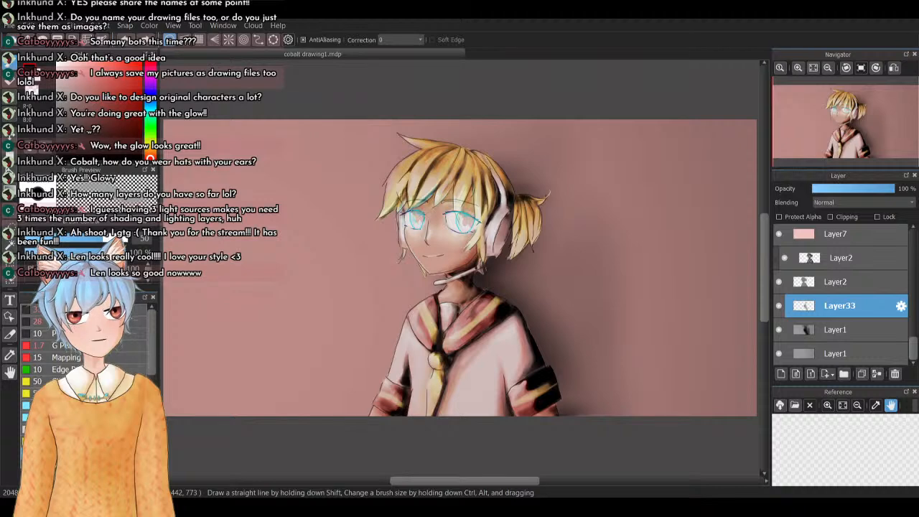
pyautogui.click(27, 406)
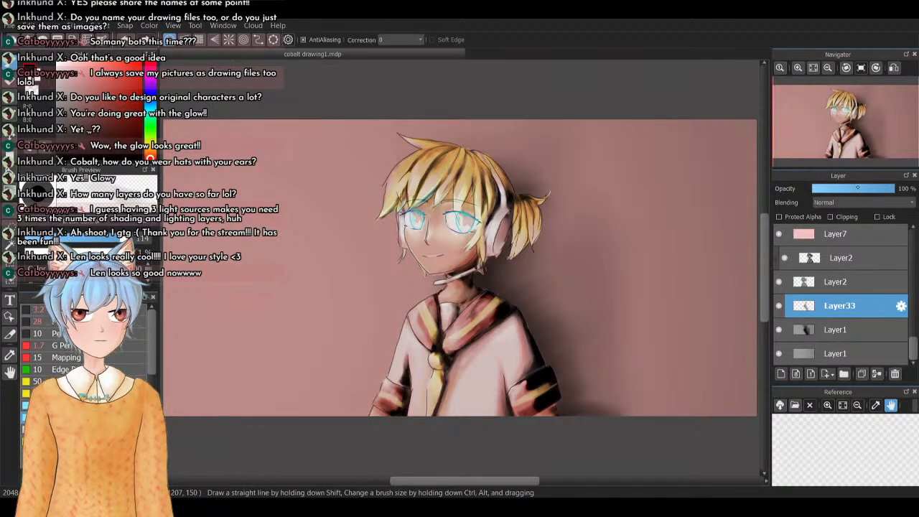
pyautogui.moveTo(893, 189); pyautogui.dragTo(868, 189)
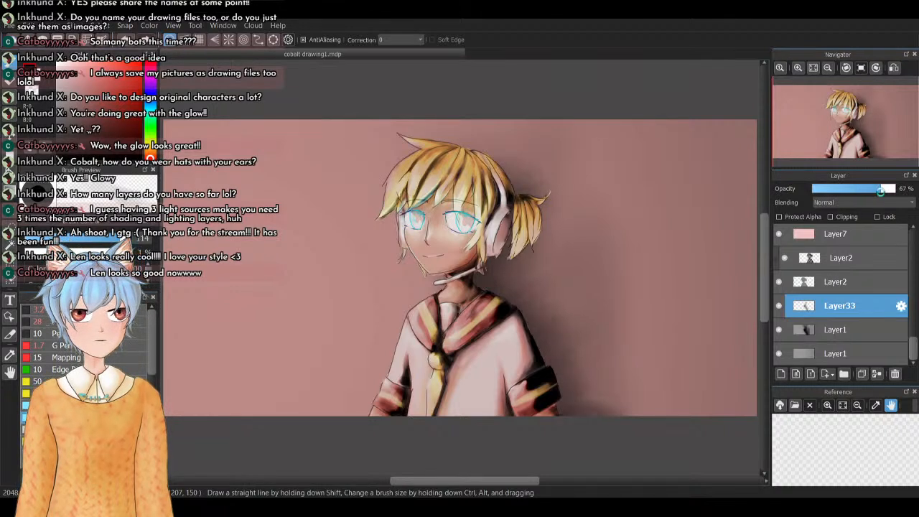
pyautogui.moveTo(893, 189); pyautogui.dragTo(910, 187)
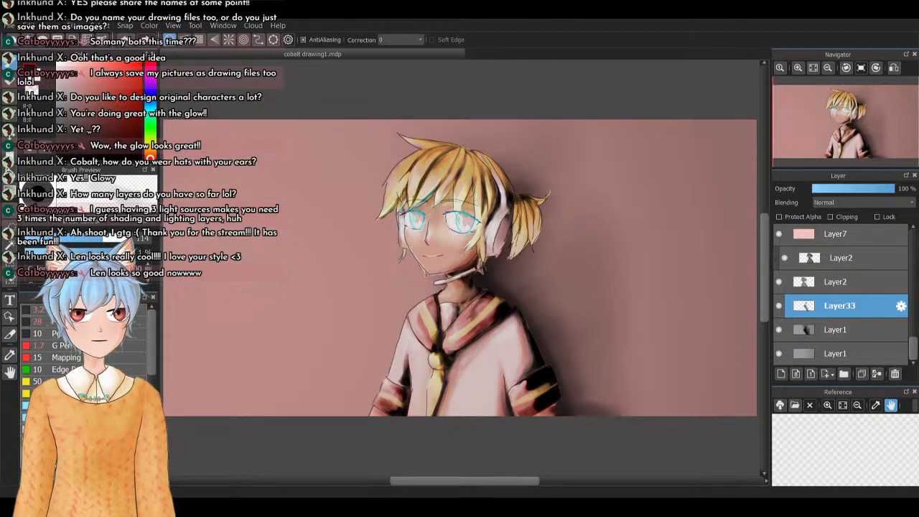
# Refine the Layer33 shadow with a 211 px eraser, and spread soft shading over the background behind the character with the 114 px brush
pyautogui.press('e')
pyautogui.press(']')
pyautogui.press(']')
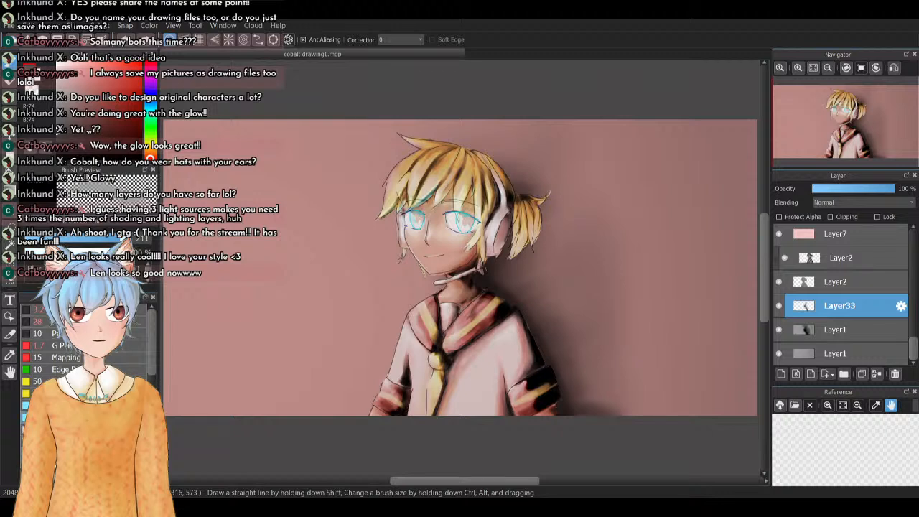
pyautogui.press('b')
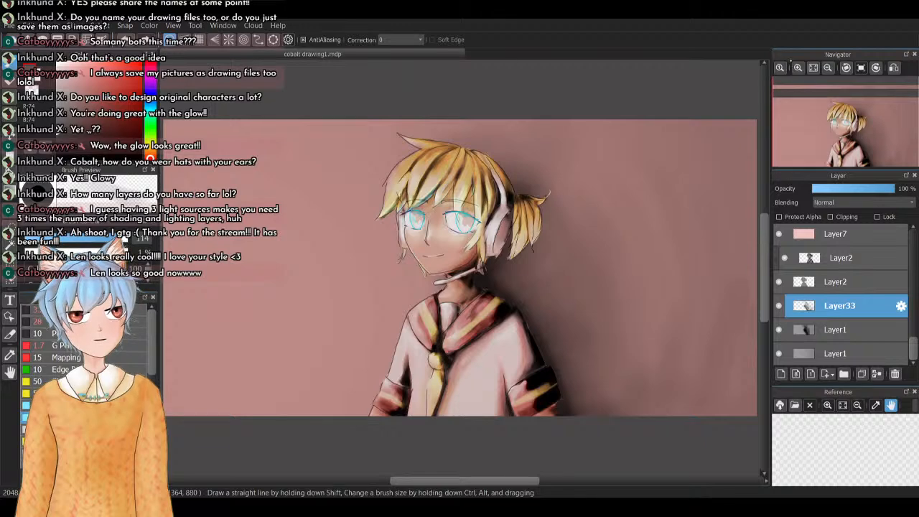
# Add a new layer directly above Layer7 for touch-ups around the character's headset and neck
pyautogui.click(798, 67)
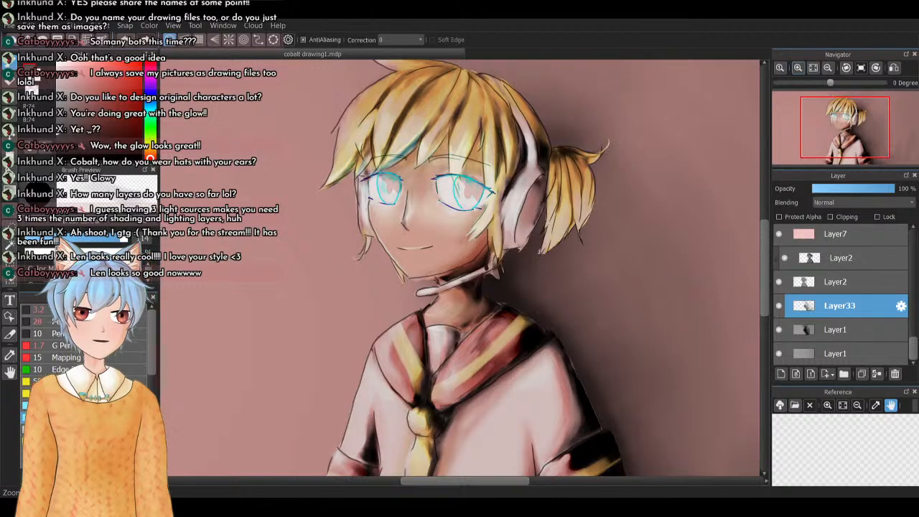
pyautogui.moveTo(853, 133)
pyautogui.mouseDown()
pyautogui.moveTo(856, 153)
pyautogui.moveTo(857, 129)
pyautogui.moveTo(838, 115)
pyautogui.moveTo(850, 124)
pyautogui.moveTo(848, 151)
pyautogui.moveTo(846, 138)
pyautogui.mouseUp()
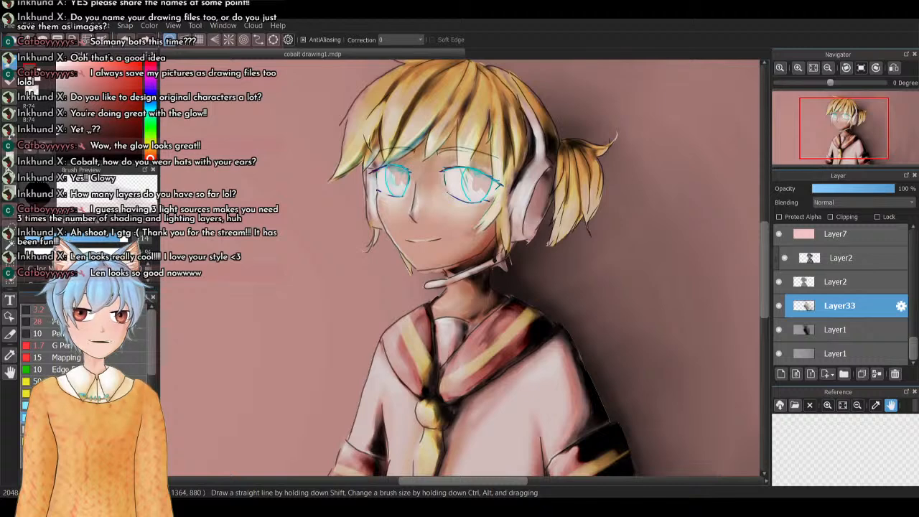
pyautogui.click(833, 234)
pyautogui.click(833, 258)
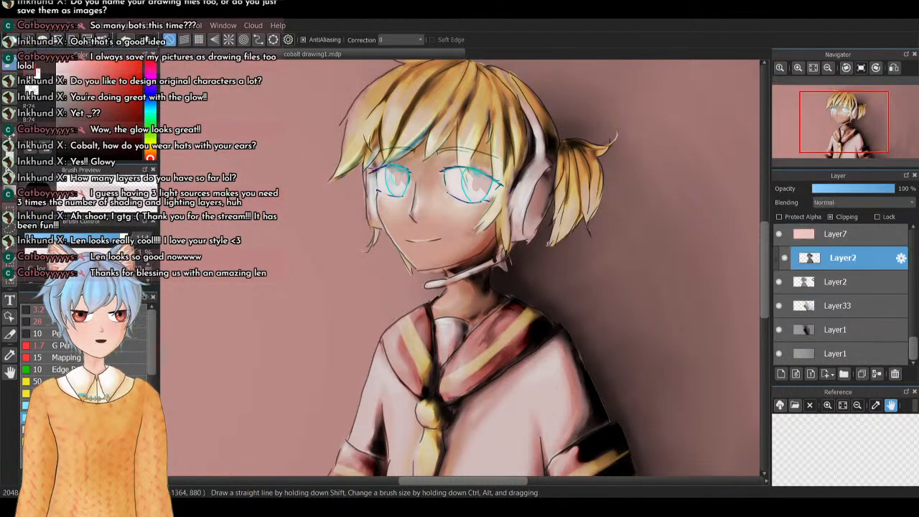
pyautogui.click(835, 234)
pyautogui.click(781, 374)
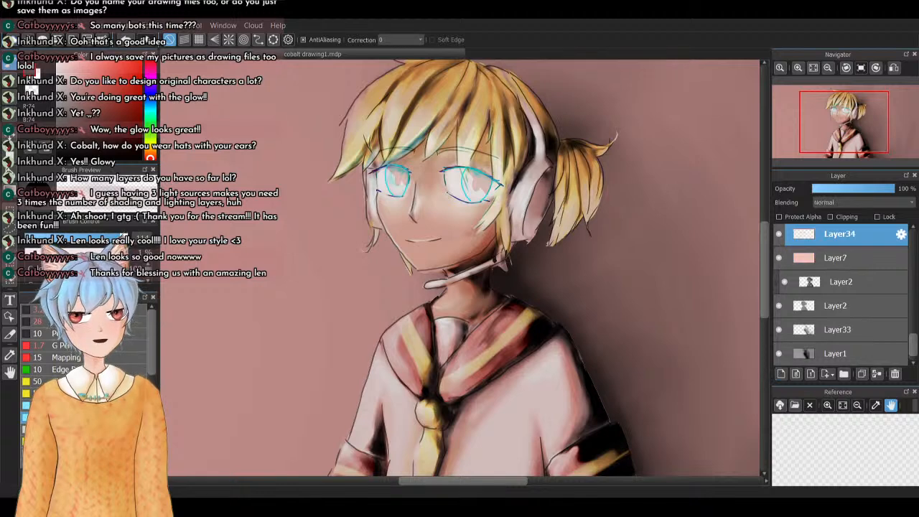
# Sample the colour at the base of the headset microphone and paint over the light patch there on Layer34 with a small brush
pyautogui.click(10, 372)
pyautogui.click(9, 355)
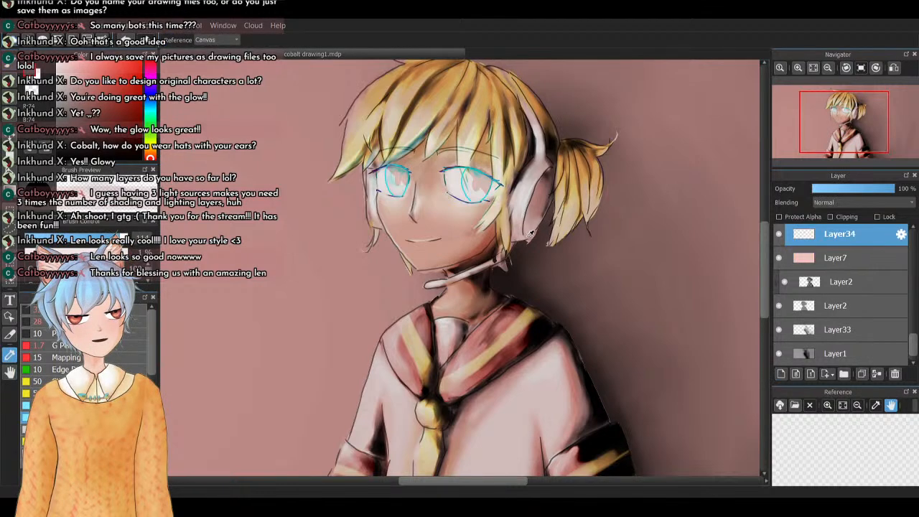
pyautogui.click(504, 272)
pyautogui.click(9, 63)
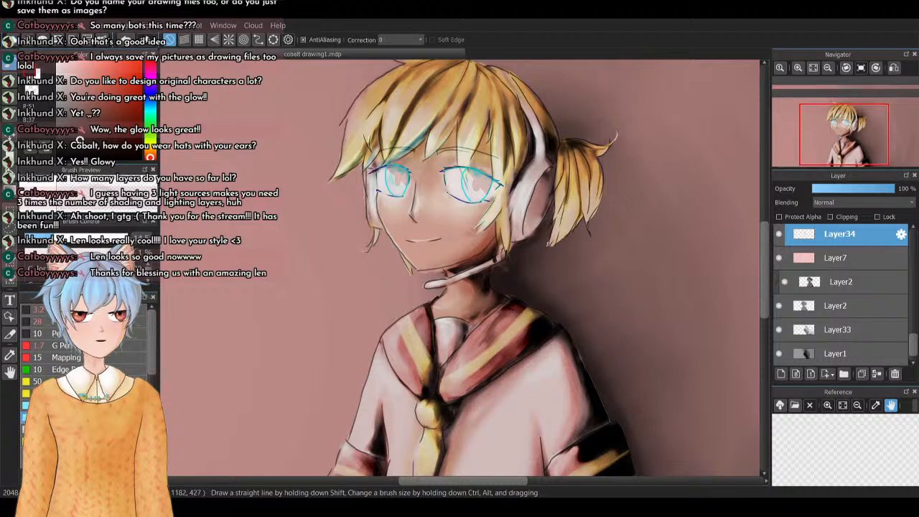
pyautogui.moveTo(543, 219)
pyautogui.mouseDown()
pyautogui.moveTo(472, 323)
pyautogui.moveTo(475, 316)
pyautogui.mouseUp()
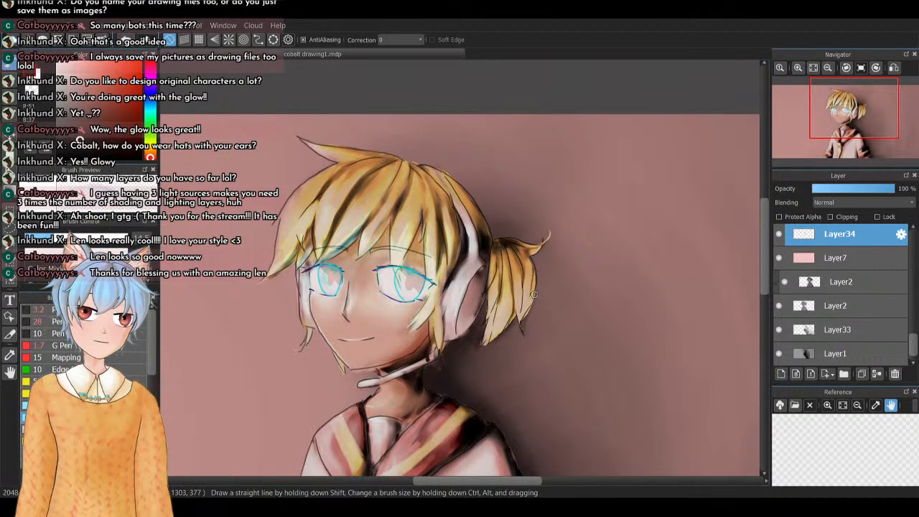
pyautogui.click(813, 68)
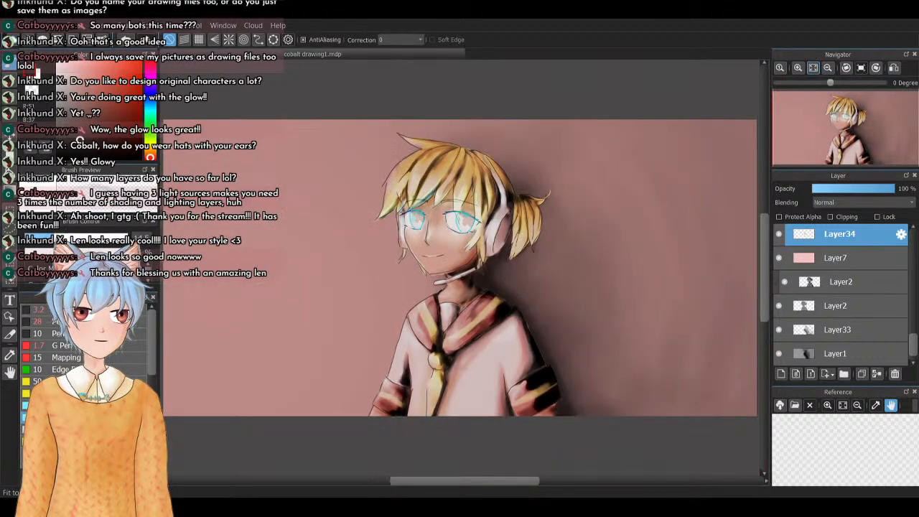